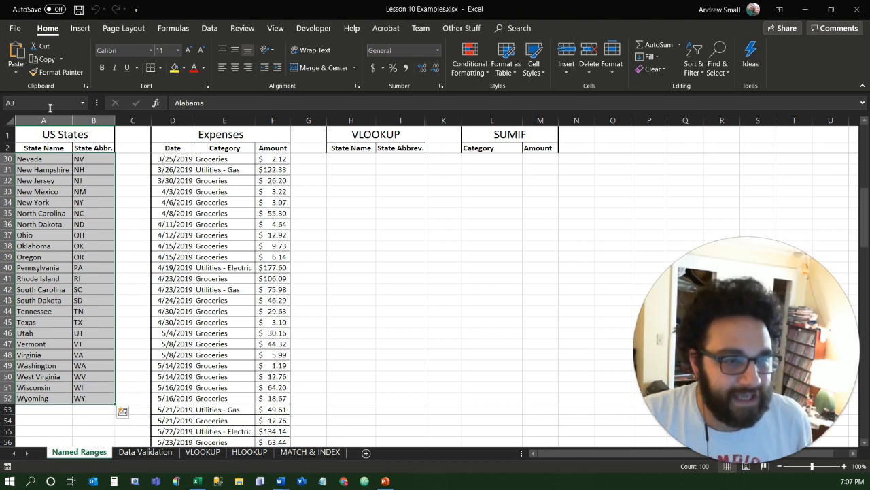
# Step: Name the selected range of state names and abbreviations "States"
pyautogui.scroll(6, 50, 107)
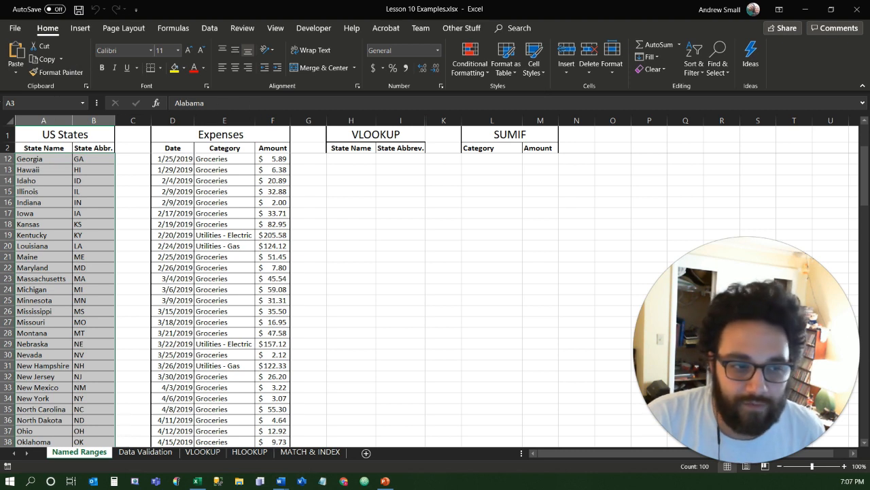
pyautogui.click(9, 102)
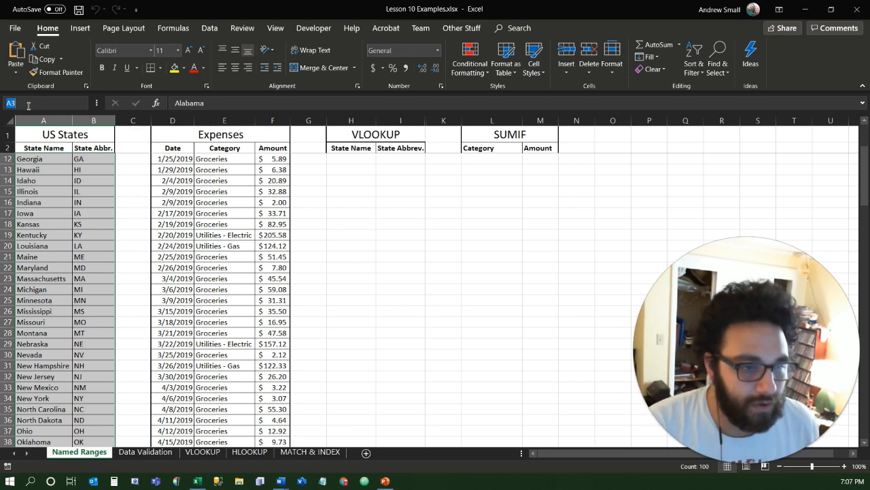
pyautogui.write('States')
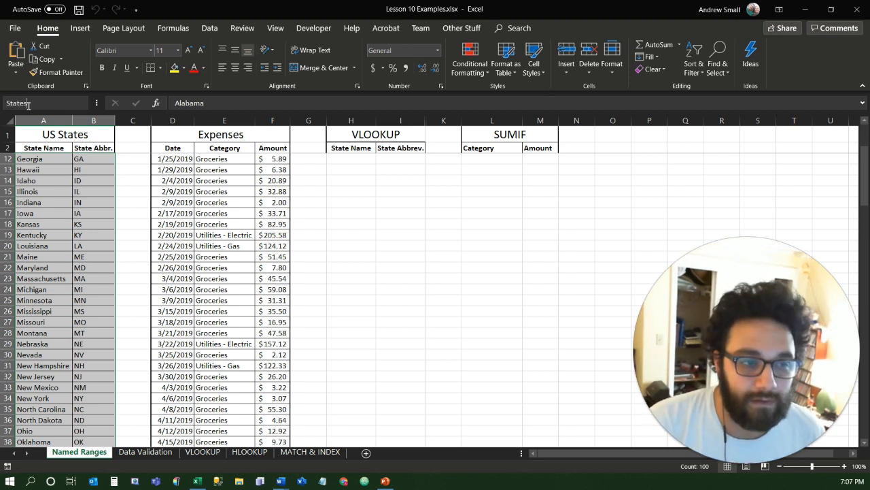
pyautogui.press('Return')
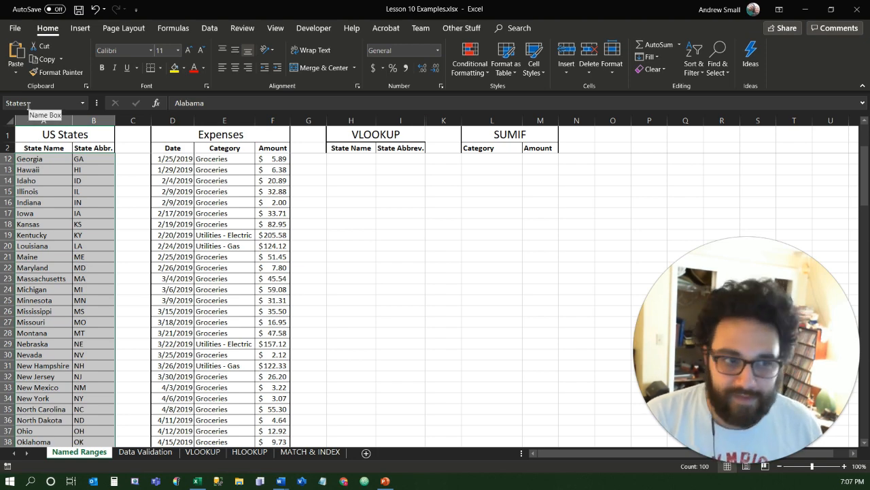
# Step: Deselect the US States data, then reselect A3:B52 to check the range name it carries
pyautogui.click(142, 212)
pyautogui.click(334, 256)
pyautogui.click(359, 194)
pyautogui.click(442, 223)
pyautogui.click(345, 247)
pyautogui.click(332, 301)
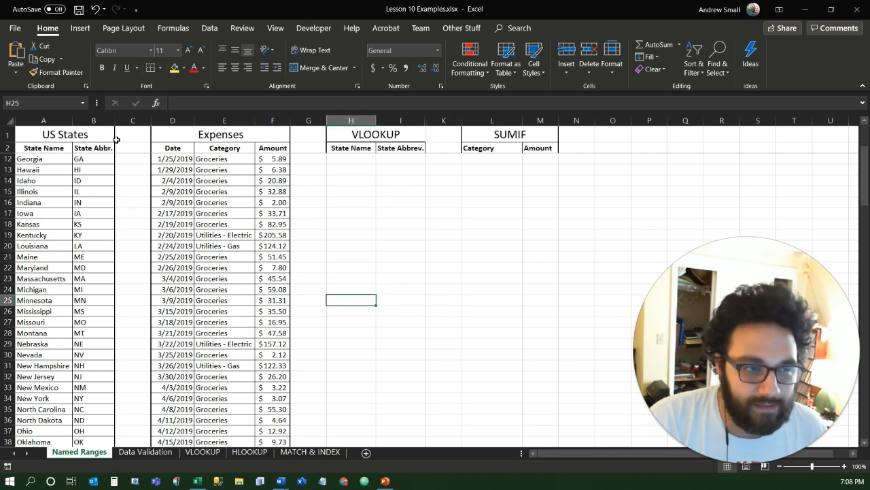
pyautogui.click(136, 198)
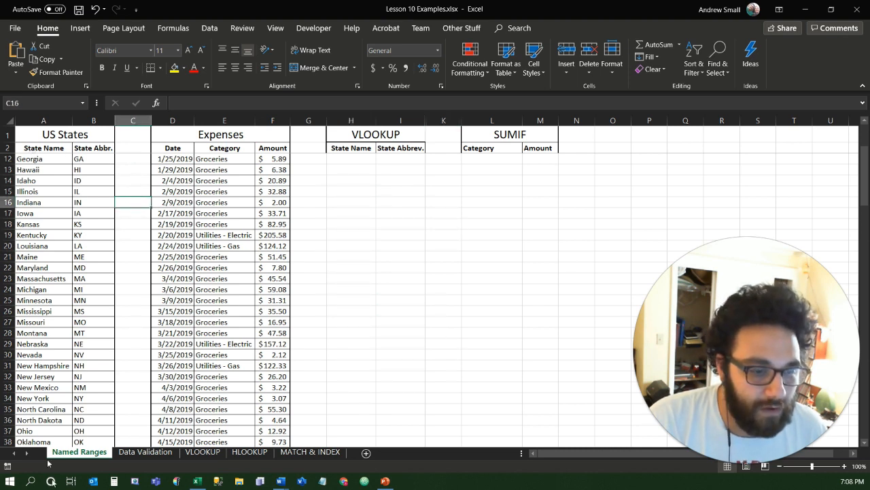
pyautogui.scroll(-7, 94, 383)
pyautogui.click(93, 365)
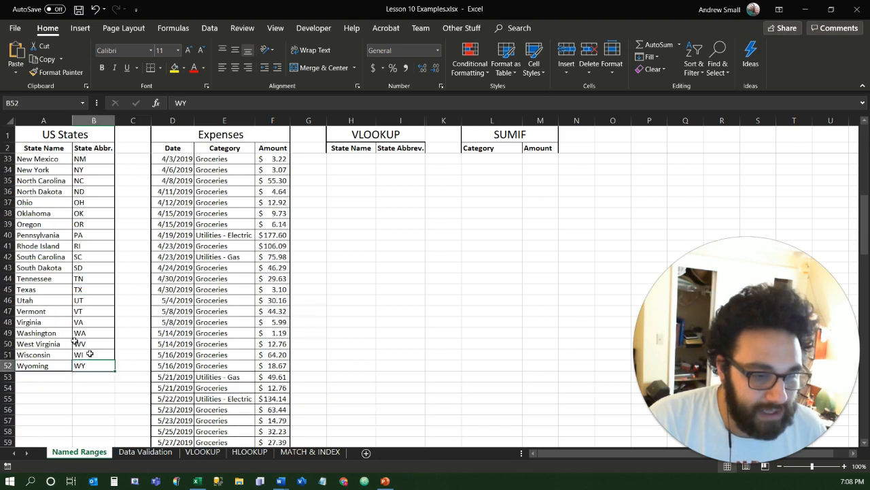
pyautogui.scroll(10, 29, 267)
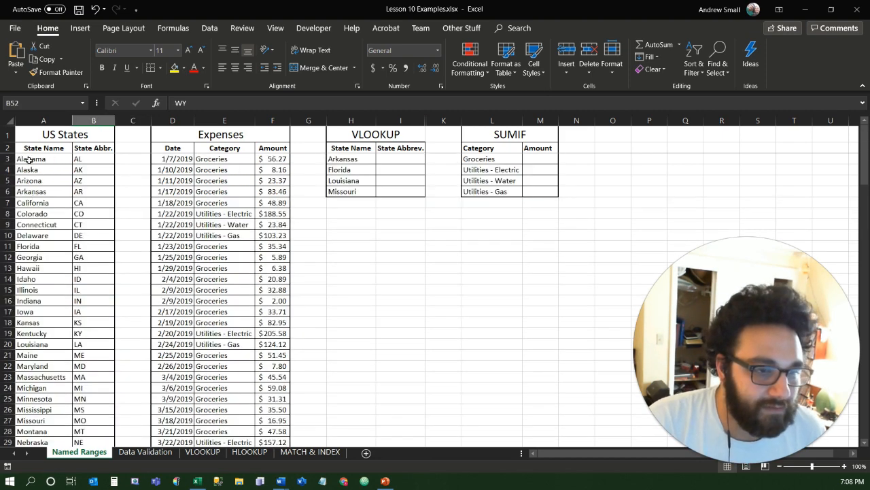
pyautogui.keyDown('shift'); pyautogui.click(29, 159); pyautogui.keyUp('shift')
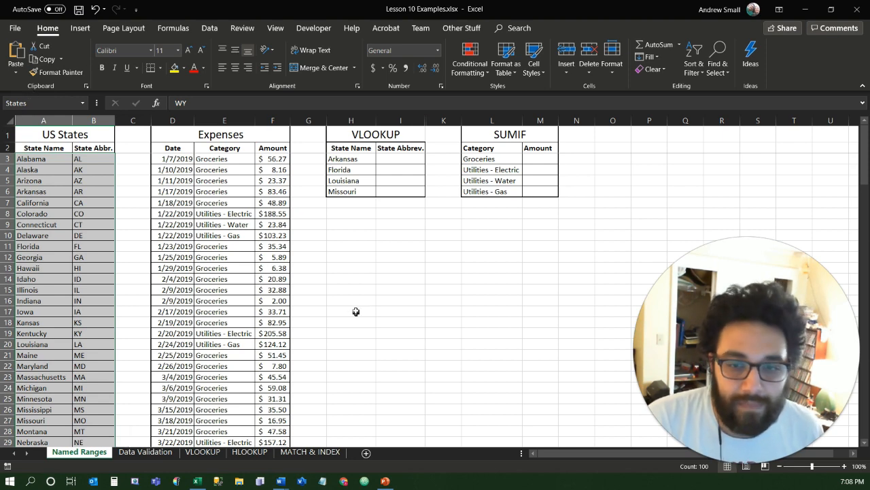
# Step: Begin a VLOOKUP formula in cell I3 for Arkansas's abbreviation, using H3 as the lookup value
pyautogui.click(366, 291)
pyautogui.click(395, 159)
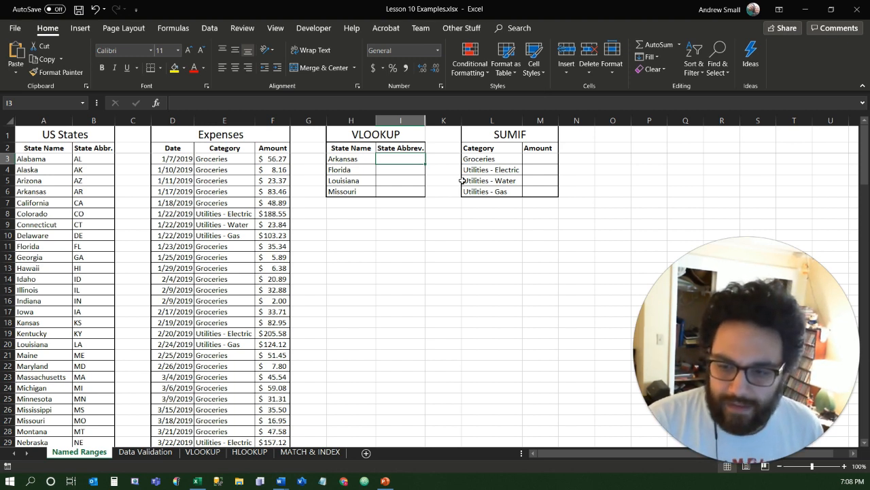
pyautogui.write('=')
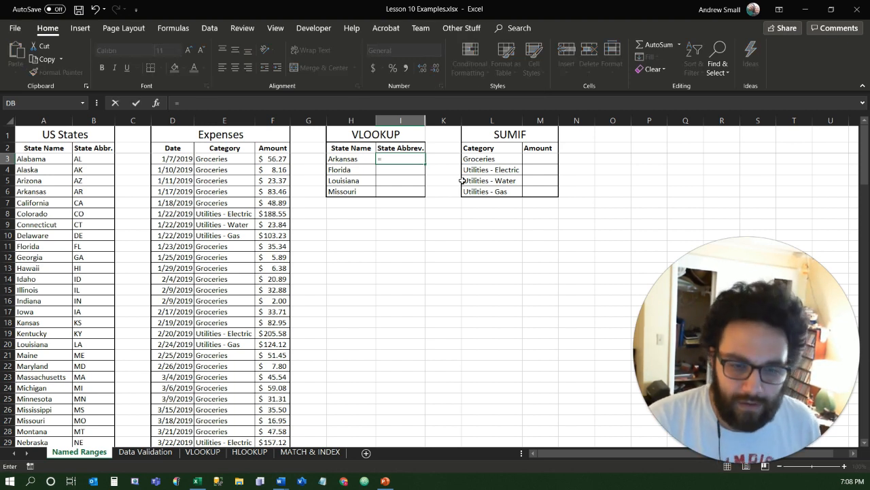
pyautogui.write('v')
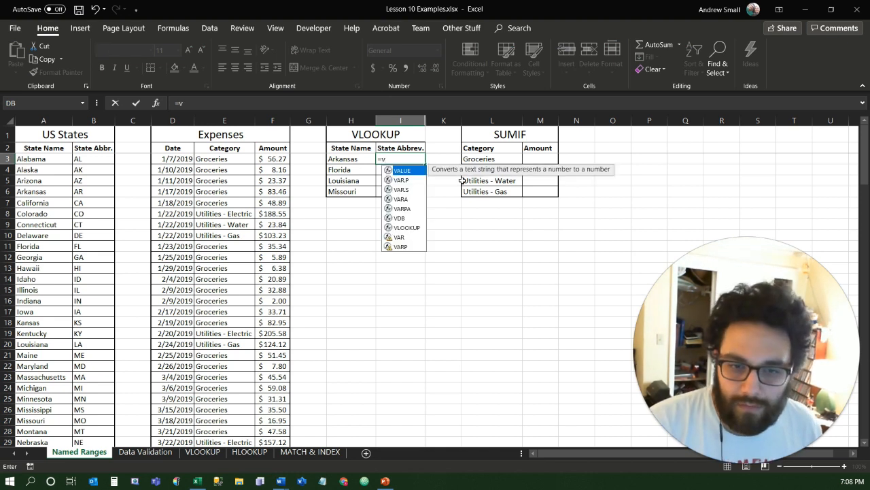
pyautogui.write('l')
pyautogui.press('Tab')
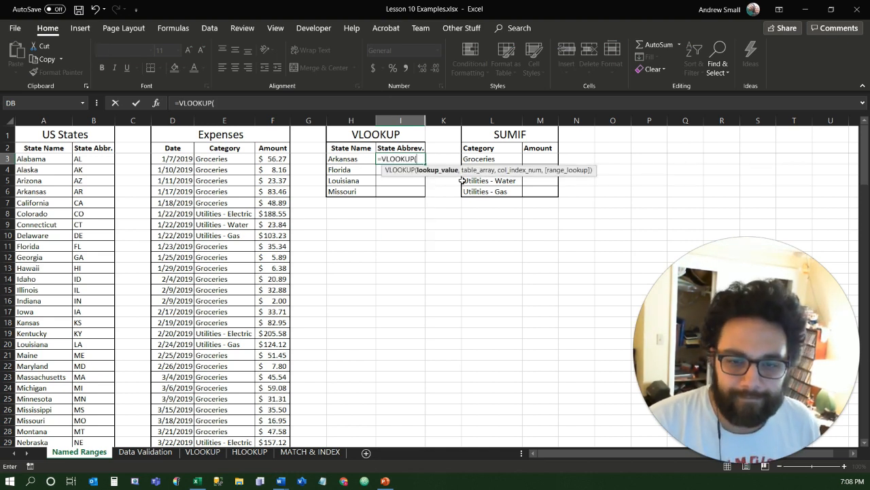
pyautogui.click(337, 159)
pyautogui.write(',')
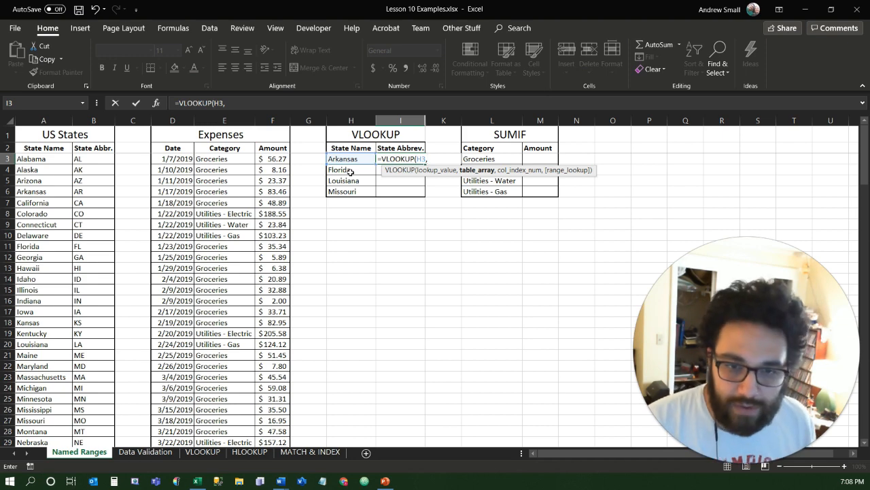
# Step: Complete the VLOOKUP with the States range as table array, column index 2 and FALSE for an exact match
pyautogui.write('S')
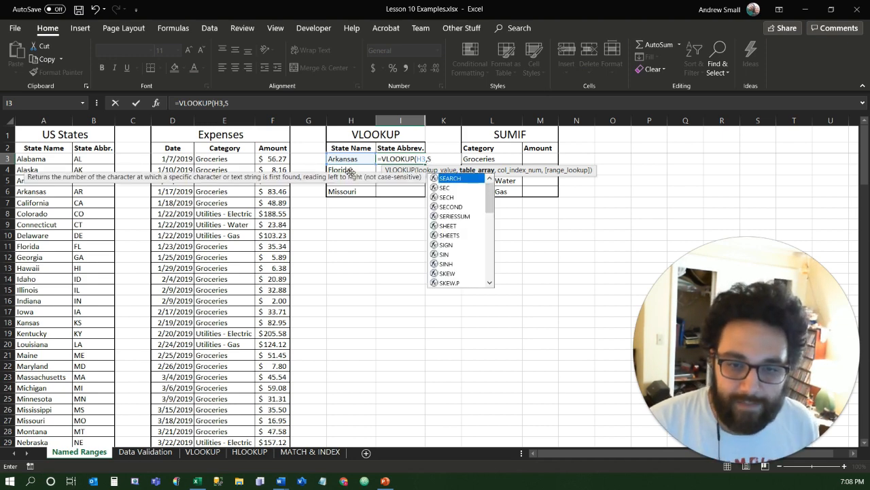
pyautogui.write('tat')
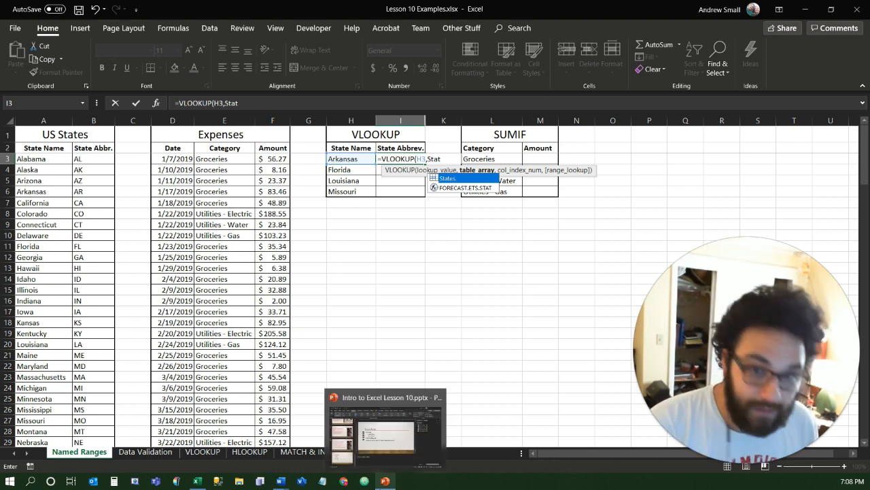
pyautogui.press('Tab')
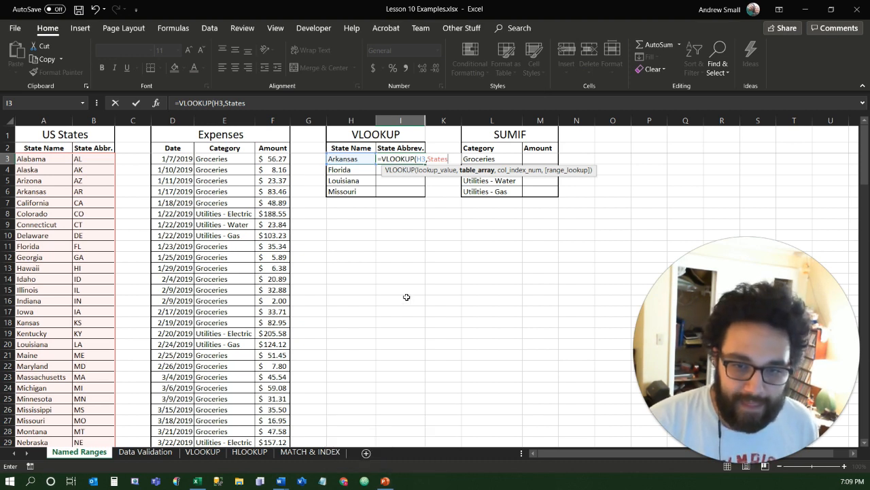
pyautogui.write(',')
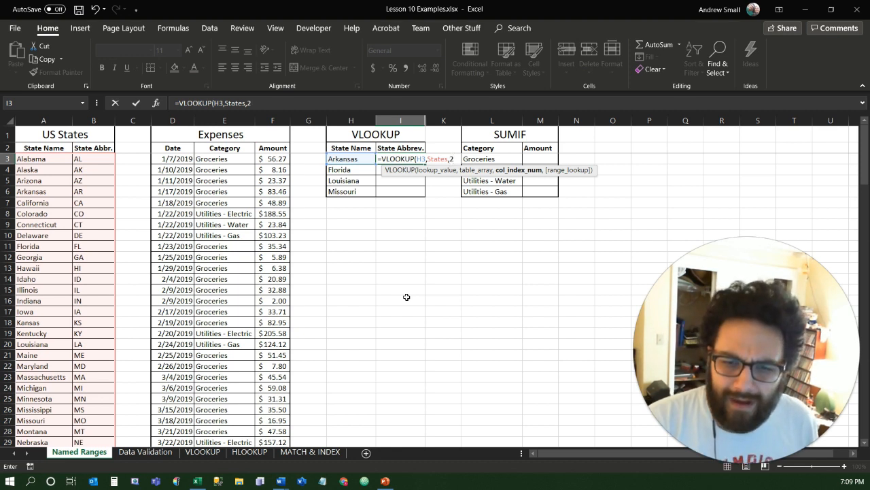
pyautogui.write('2,')
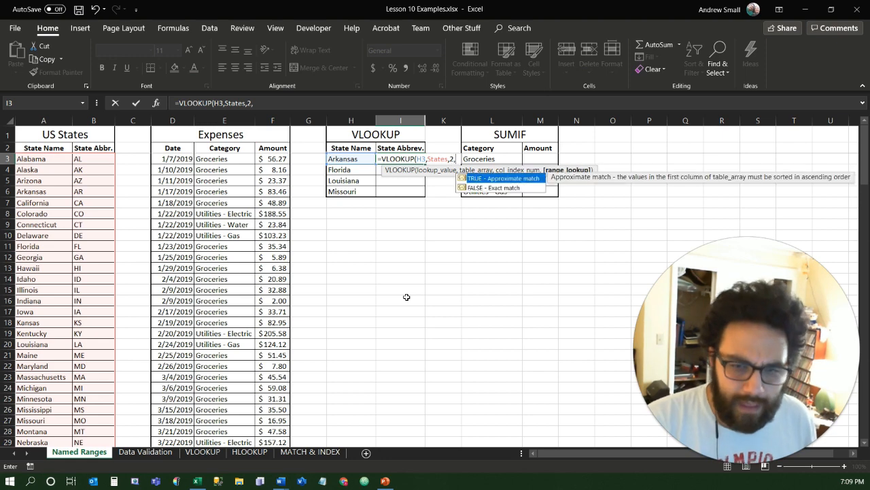
pyautogui.write('FAL')
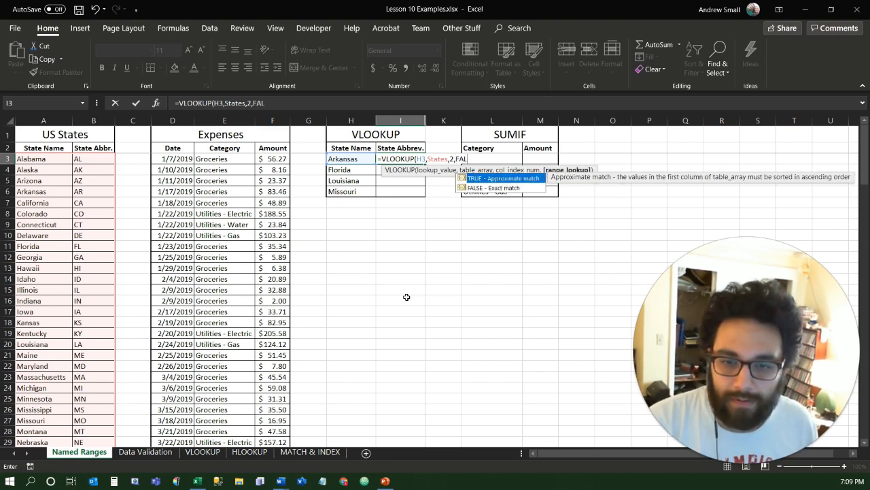
pyautogui.press('Down')
pyautogui.write('L')
pyautogui.press('Tab')
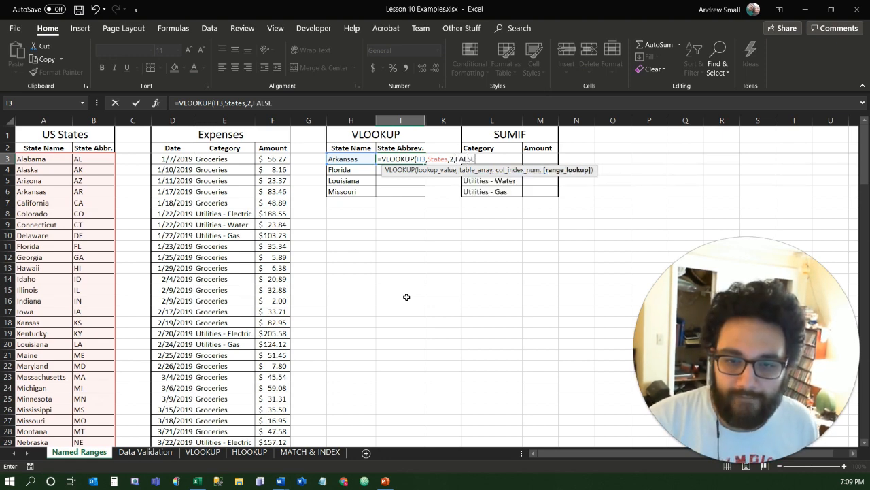
pyautogui.write(')')
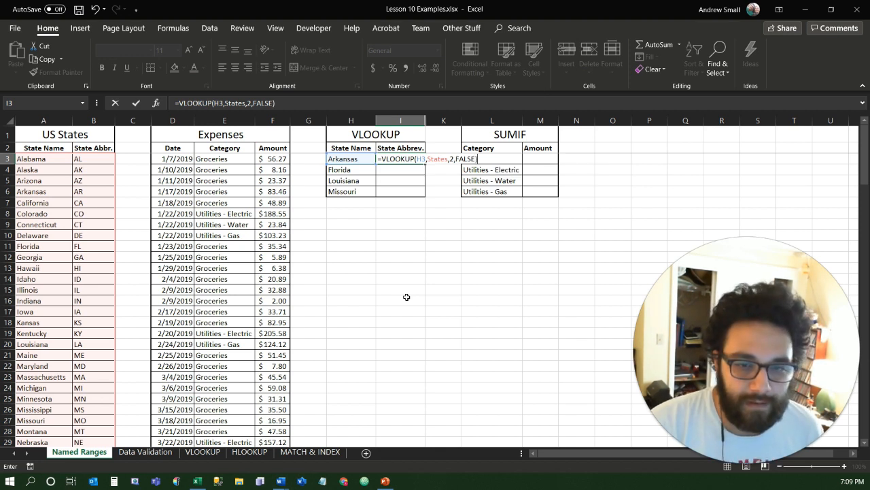
pyautogui.press('Return')
# Step: Fill the VLOOKUP formula from I3 down through I6 for the remaining states
pyautogui.press('Up')
pyautogui.hotkey('shift', 'Down')
pyautogui.hotkey('shift', 'Down')
pyautogui.hotkey('shift', 'Down')
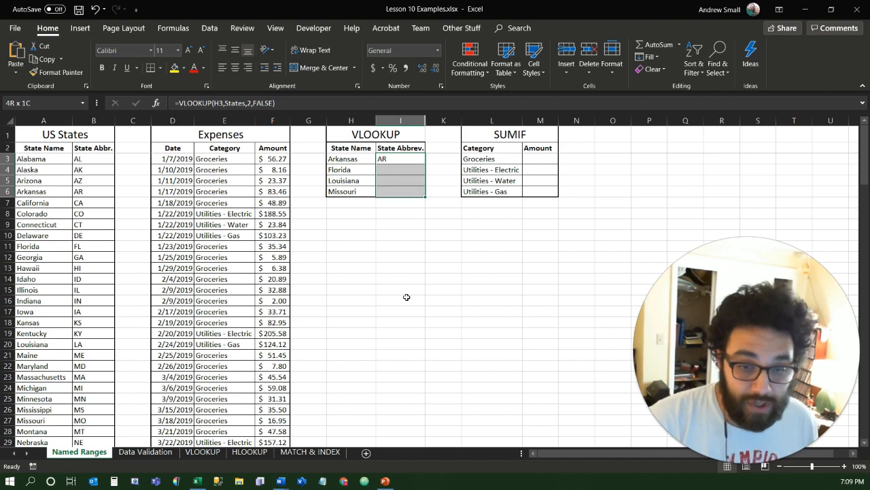
pyautogui.hotkey('ctrl', 'd')
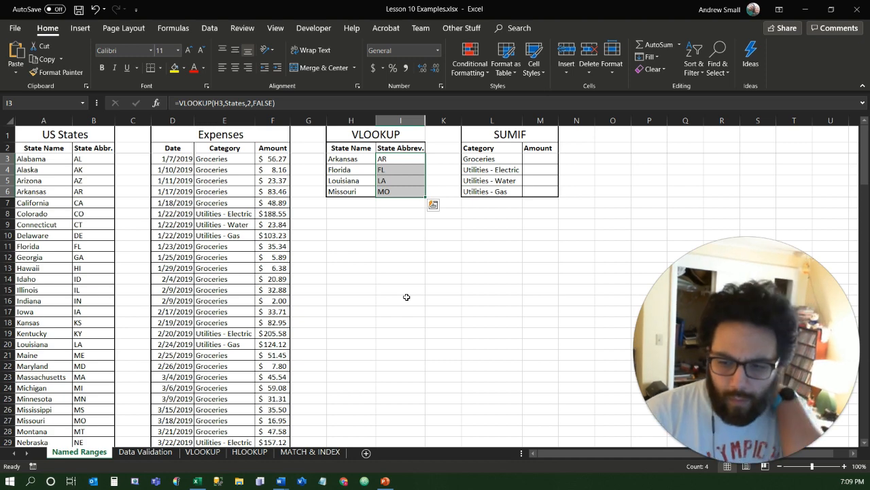
# Step: Examine the copied VLOOKUP formulas in the State Abbrev. column, comparing the lookup cell and the States reference
pyautogui.click(384, 159)
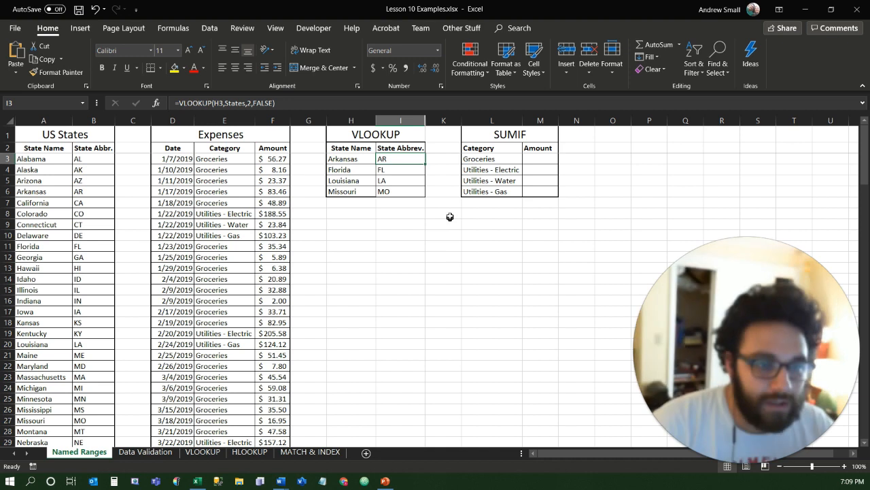
pyautogui.click(398, 169)
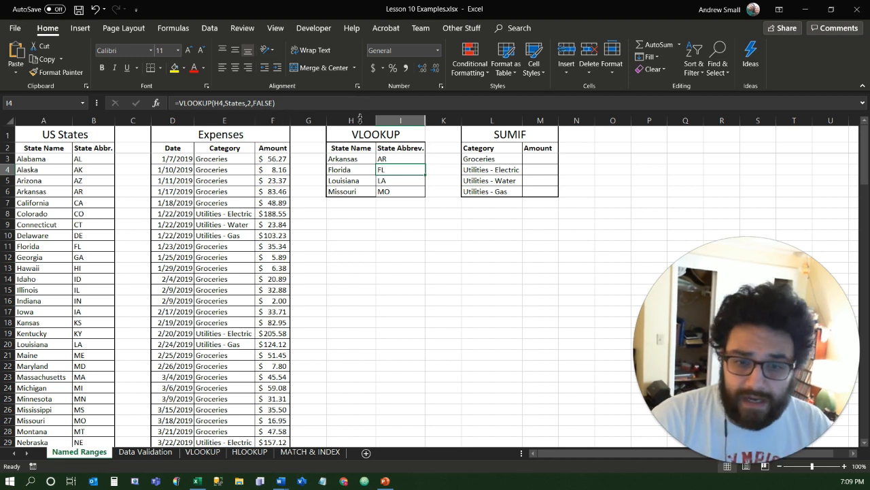
pyautogui.click(382, 181)
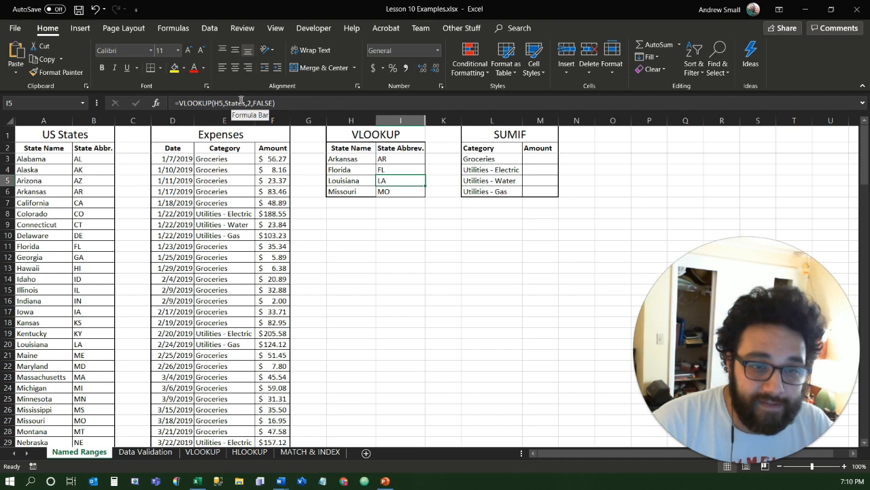
pyautogui.click(279, 102)
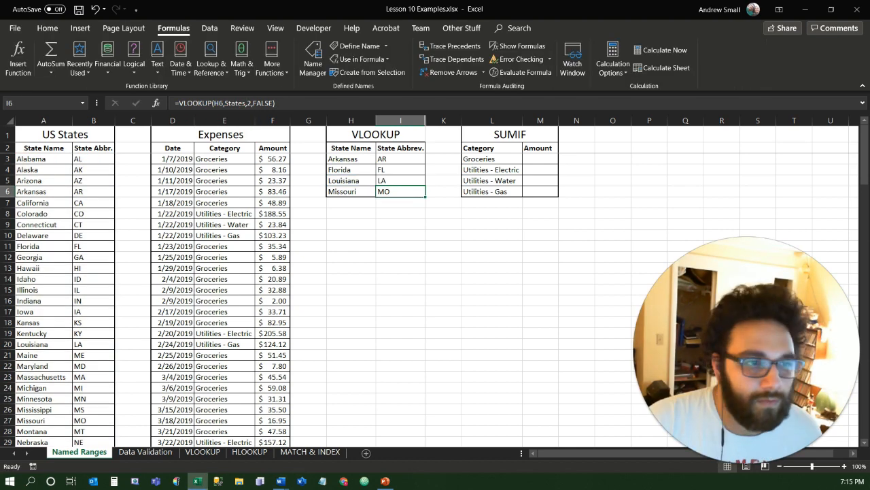
# Step: Start a new defined name called Category with Workbook scope in the Name Manager
pyautogui.click(42, 28)
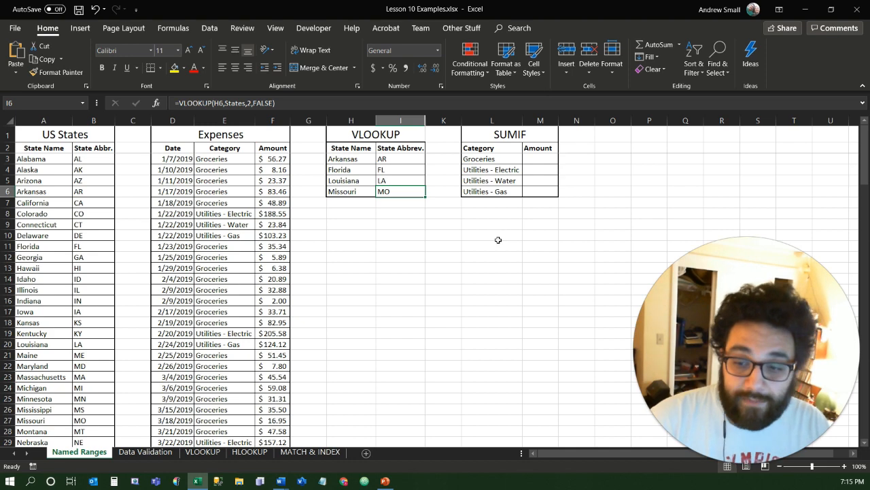
pyautogui.click(531, 157)
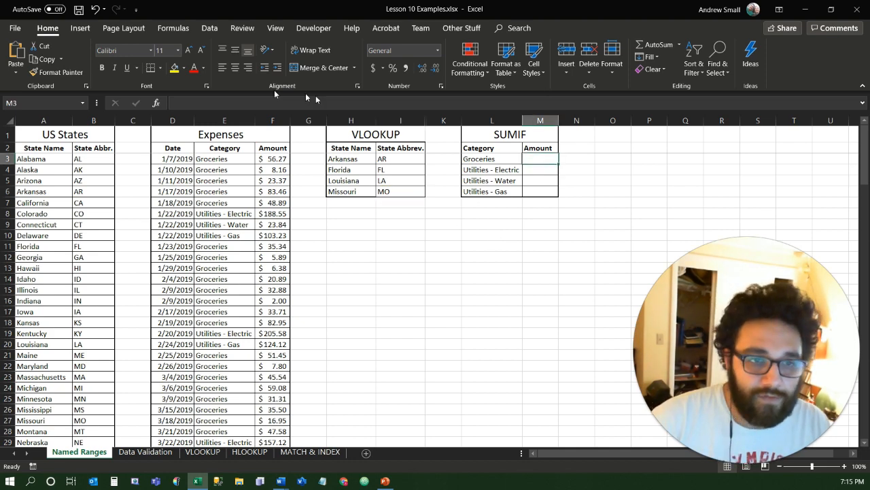
pyautogui.click(172, 28)
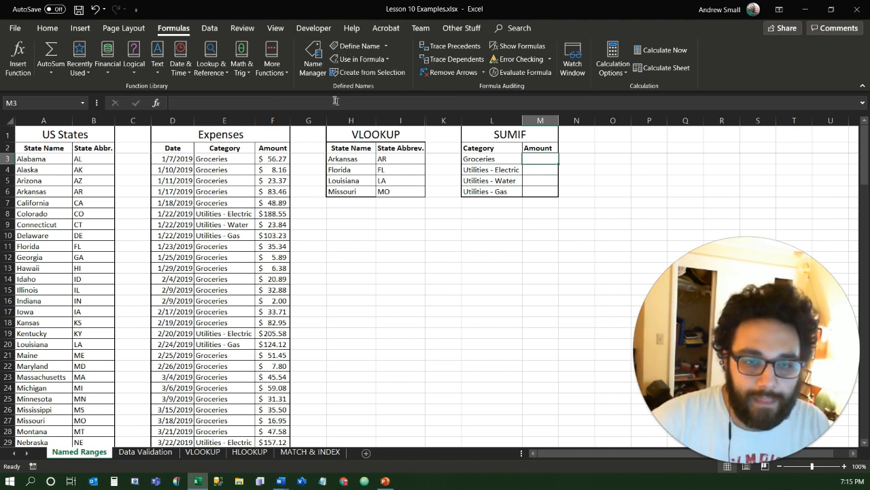
pyautogui.click(313, 64)
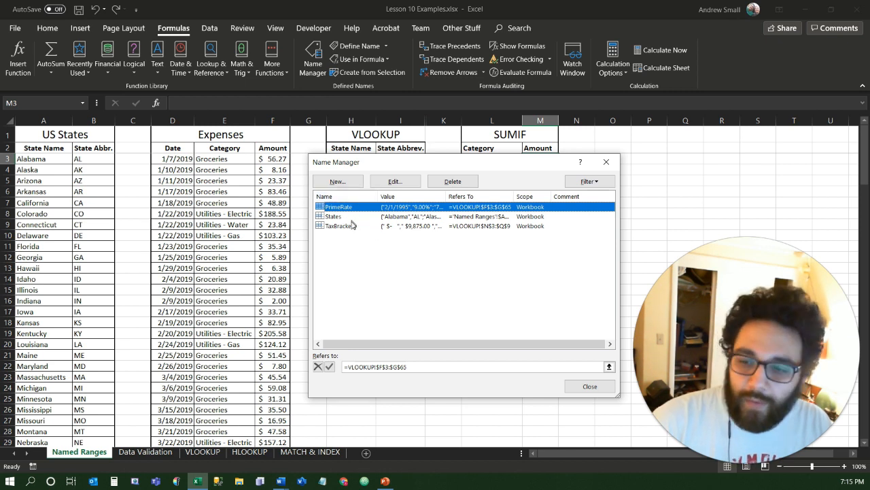
pyautogui.click(338, 182)
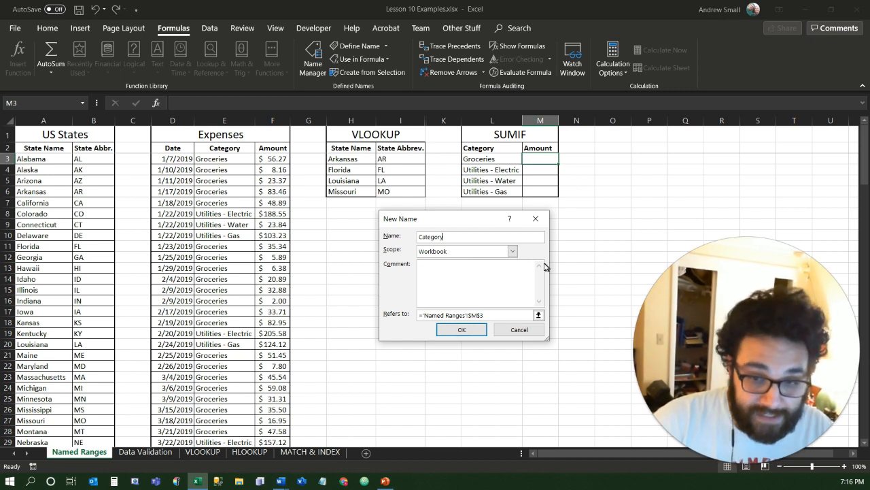
pyautogui.click(512, 251)
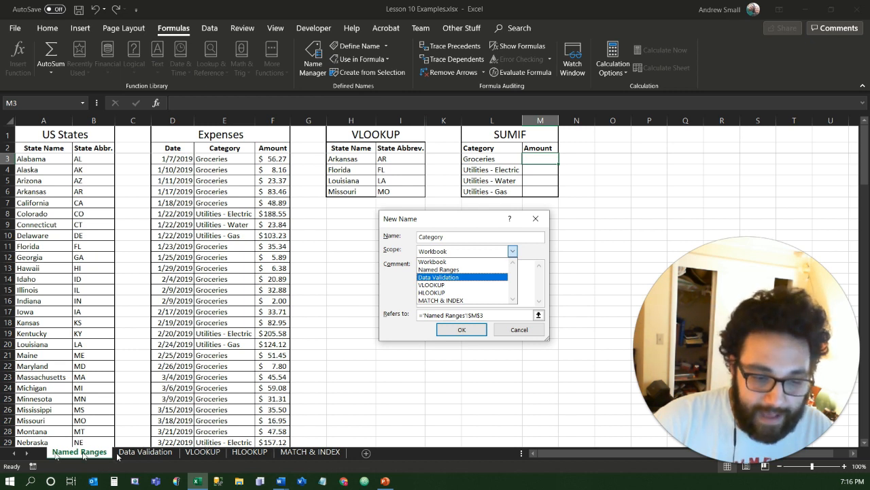
pyautogui.click(512, 251)
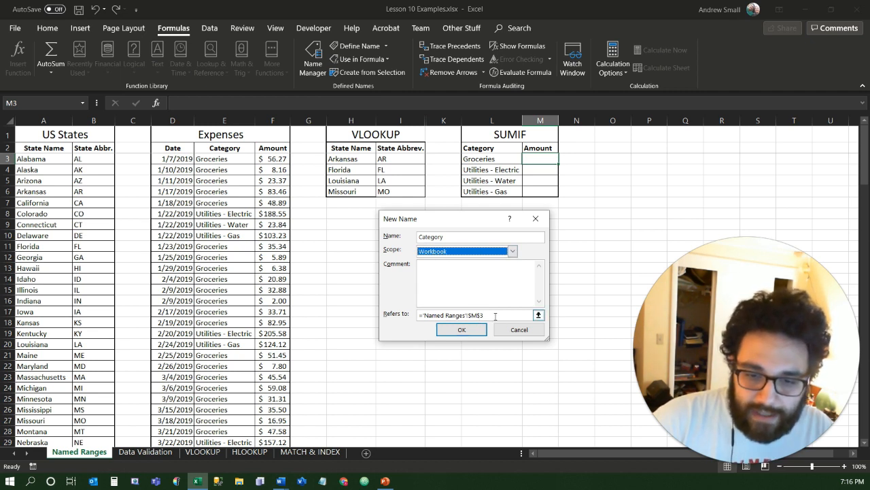
# Step: Make the Category name refer to the expense categories in E3:E137, create it and review its definition
pyautogui.click(431, 316)
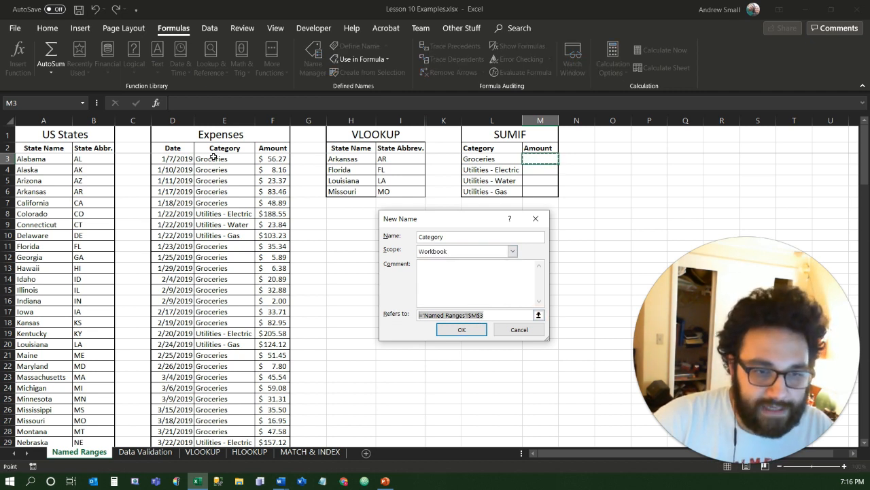
pyautogui.moveTo(213, 158); pyautogui.dragTo(218, 422)
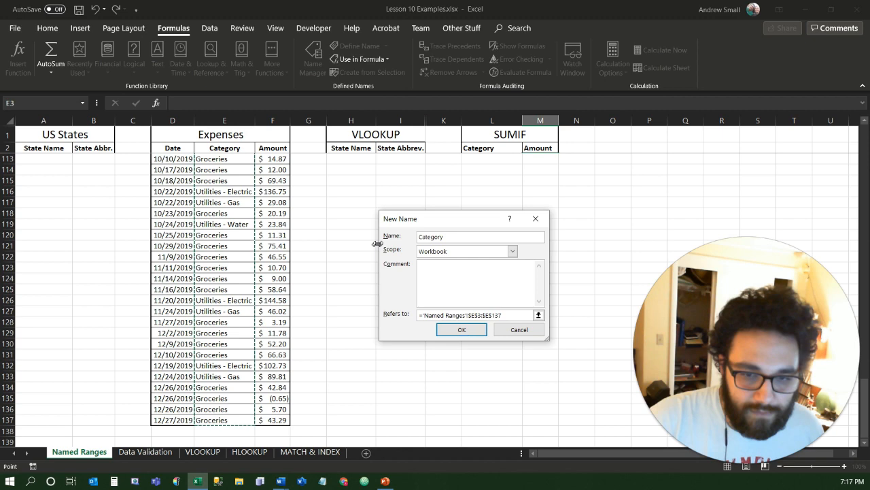
pyautogui.scroll(20, 377, 243)
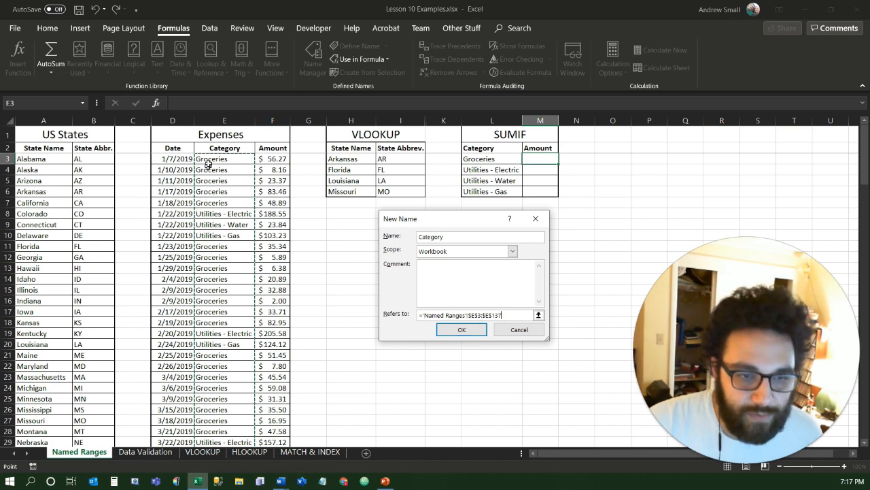
pyautogui.click(463, 330)
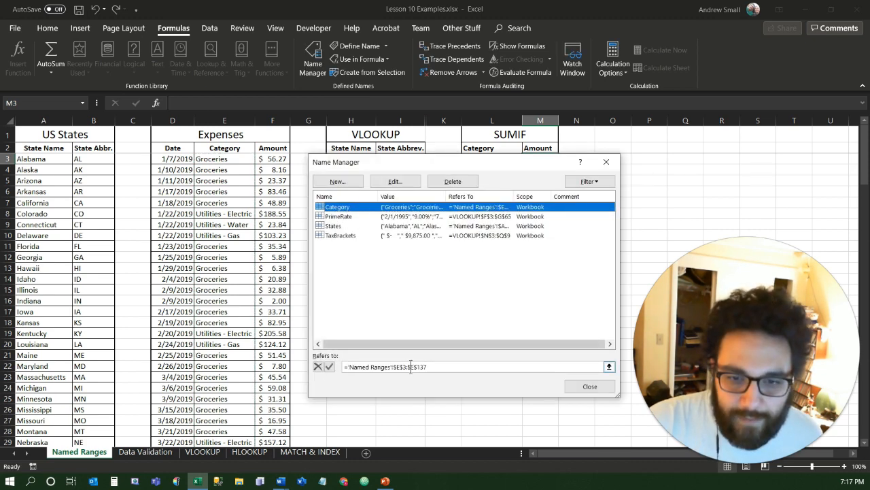
pyautogui.click(395, 183)
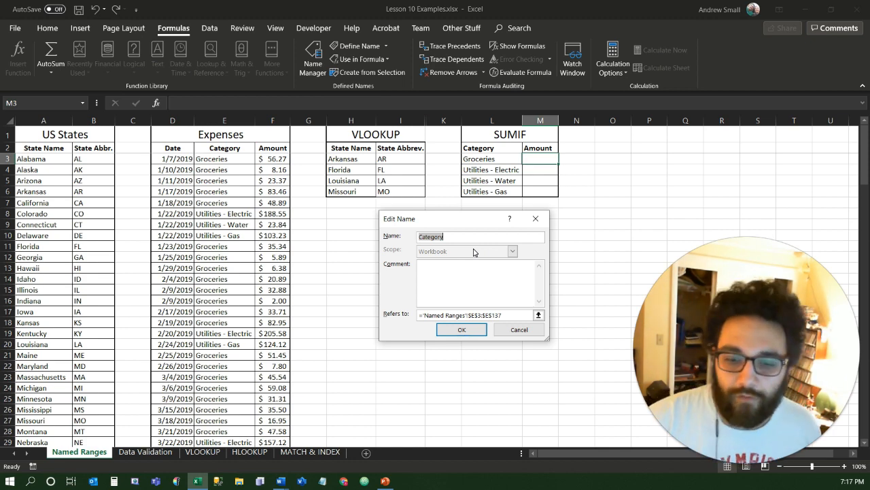
pyautogui.click(453, 331)
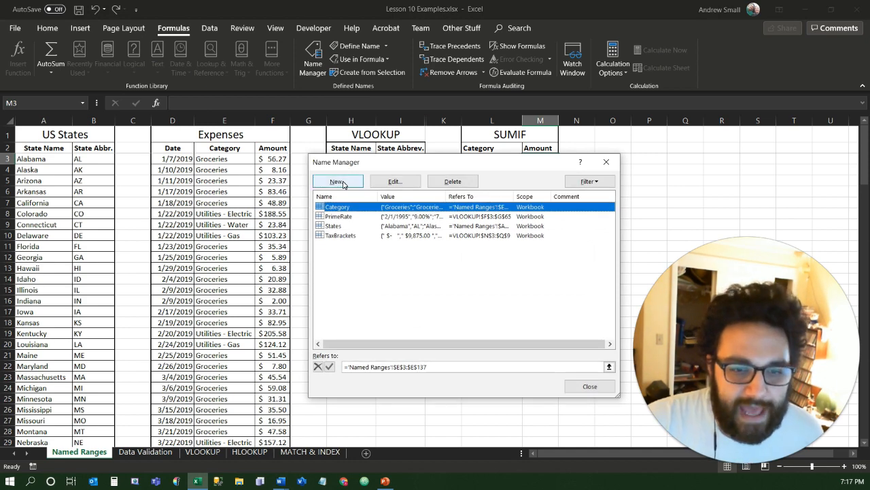
# Step: Create a workbook-scoped name Amount referring to the expense amounts in F3:F137, and leave the Name Manager
pyautogui.click(343, 183)
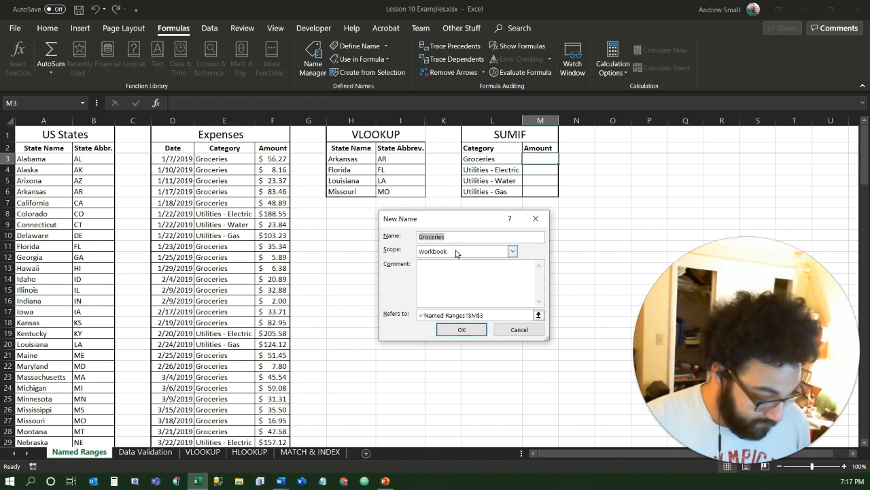
pyautogui.write('Am')
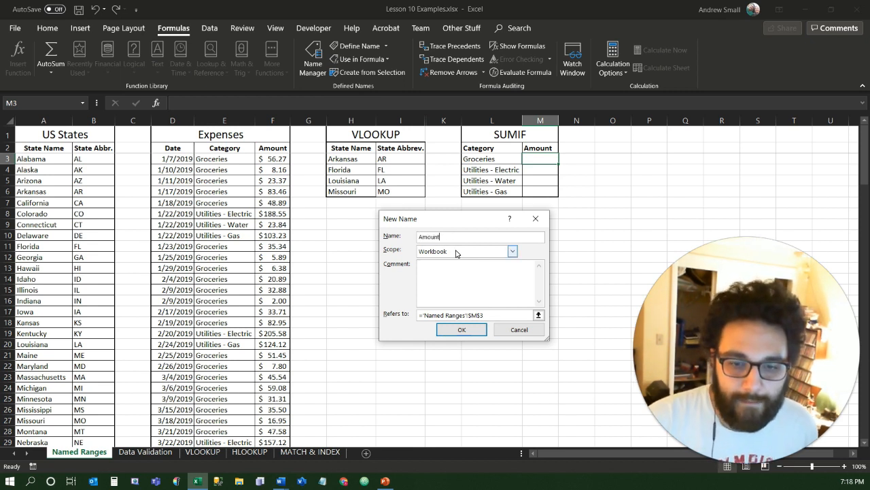
pyautogui.write('ount')
pyautogui.click(476, 315)
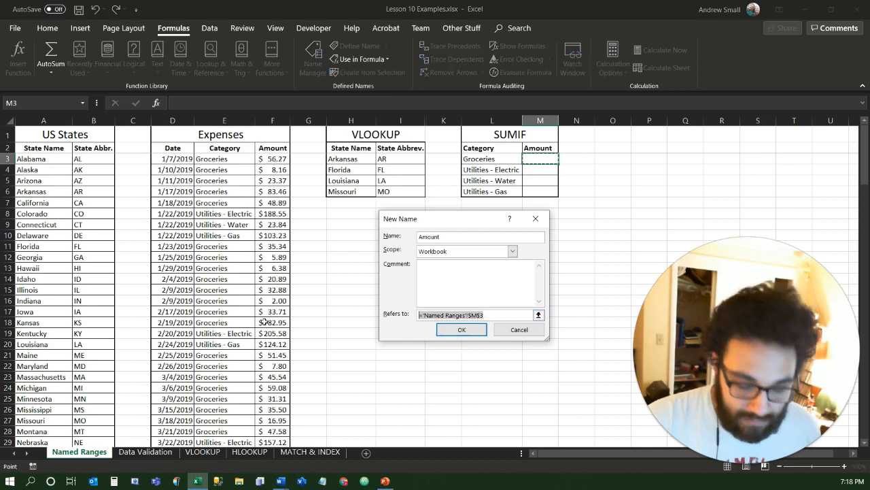
pyautogui.click(271, 166)
pyautogui.moveTo(271, 166); pyautogui.dragTo(274, 419)
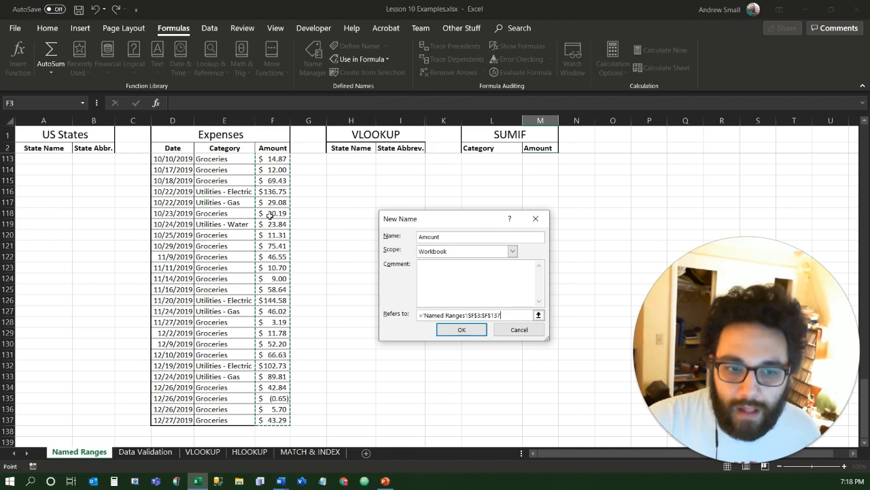
pyautogui.click(466, 332)
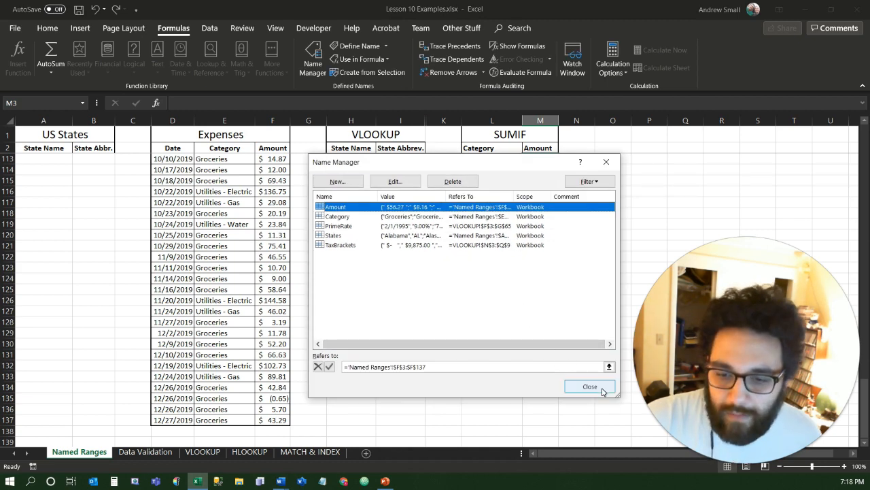
pyautogui.click(590, 386)
# Step: Begin a SUMIF formula in cell M3 for the Groceries amount
pyautogui.scroll(7, 495, 165)
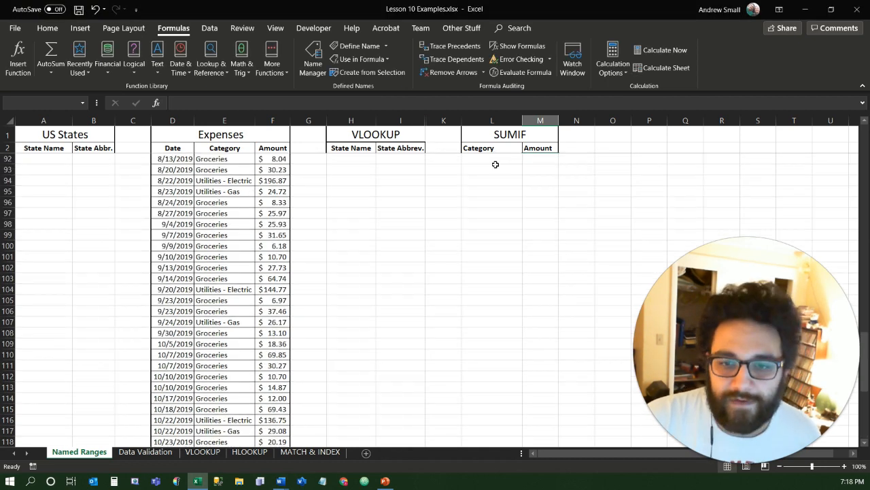
pyautogui.scroll(20, 479, 166)
pyautogui.click(537, 158)
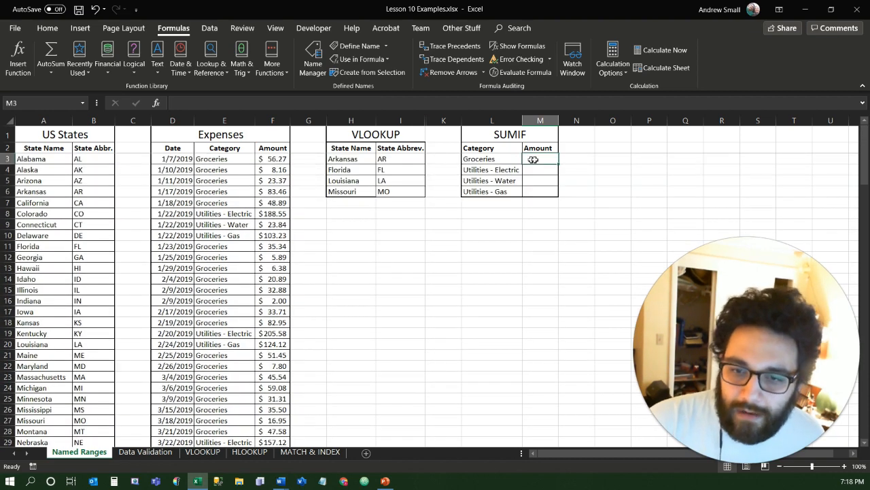
pyautogui.write('=')
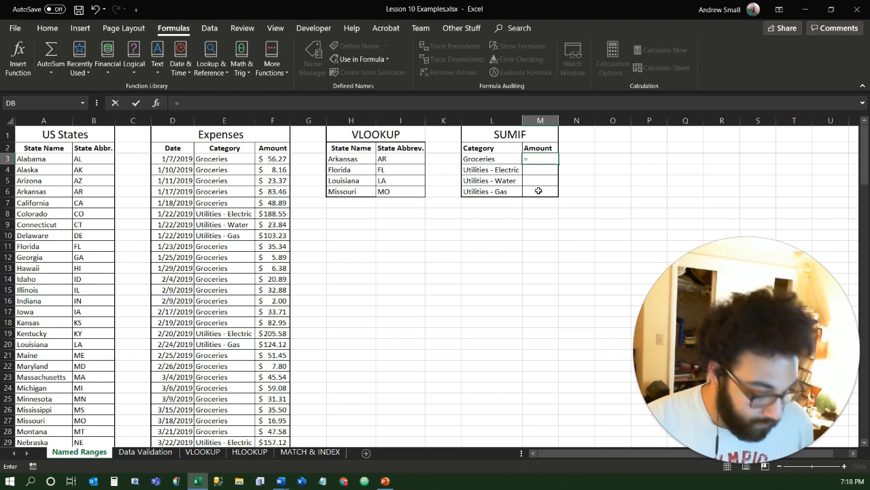
pyautogui.write('sumi')
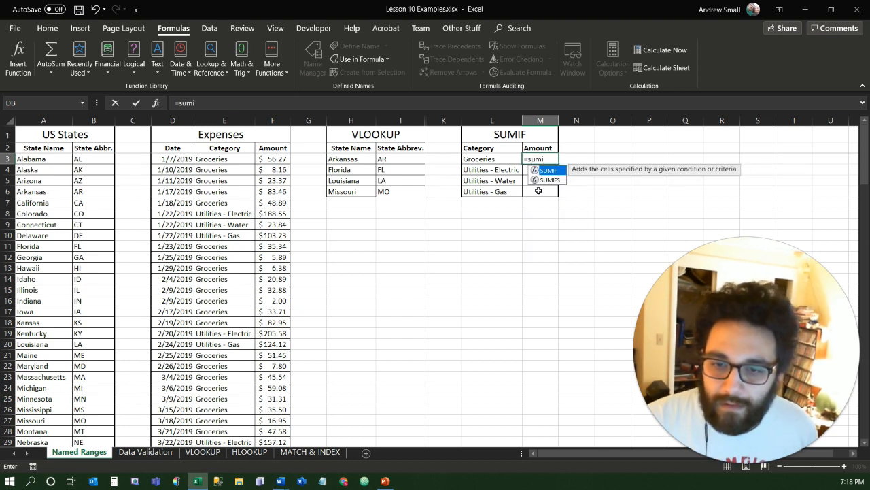
pyautogui.press('Tab')
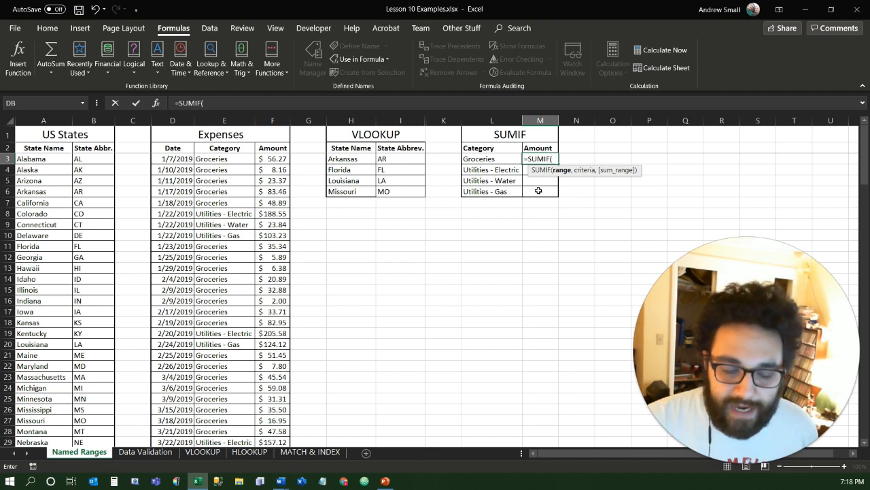
pyautogui.write('ex')
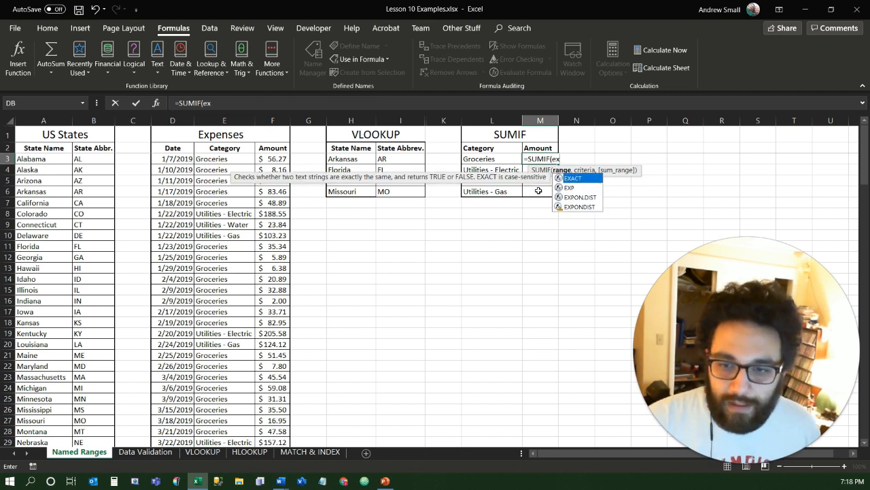
pyautogui.press('BackSpace')
pyautogui.press('BackSpace')
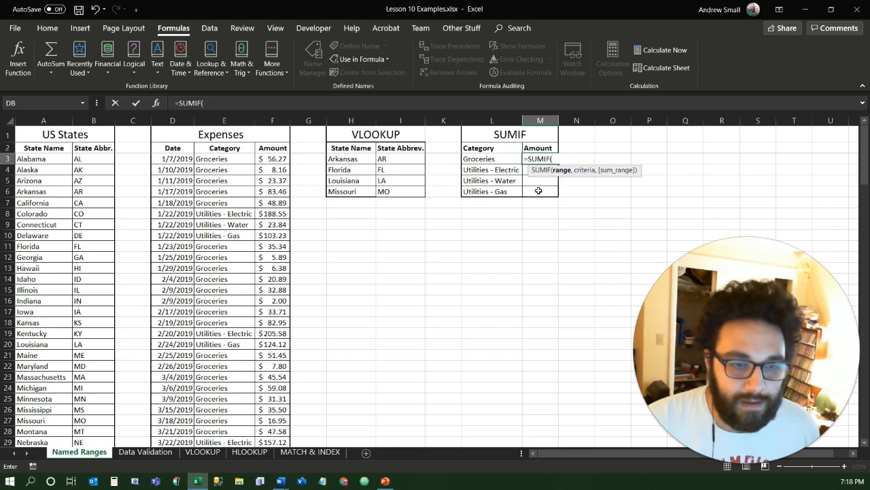
# Step: Complete the SUMIF in M3 with Category as range, L3 as criteria and Amount as sum range
pyautogui.write('cate')
pyautogui.press('Tab')
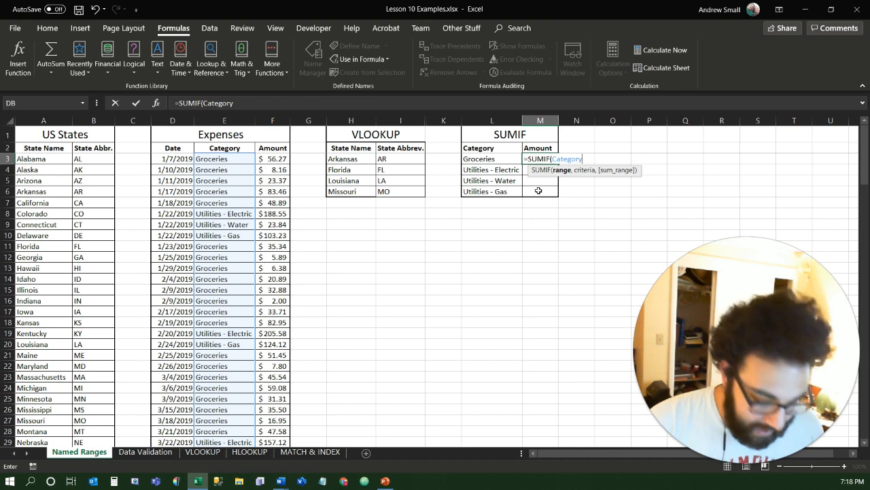
pyautogui.write(',')
pyautogui.press('Left')
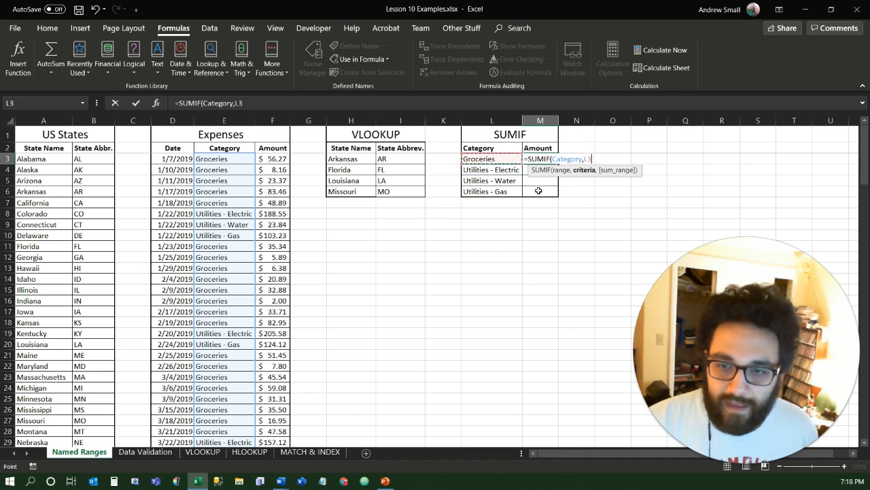
pyautogui.write(',')
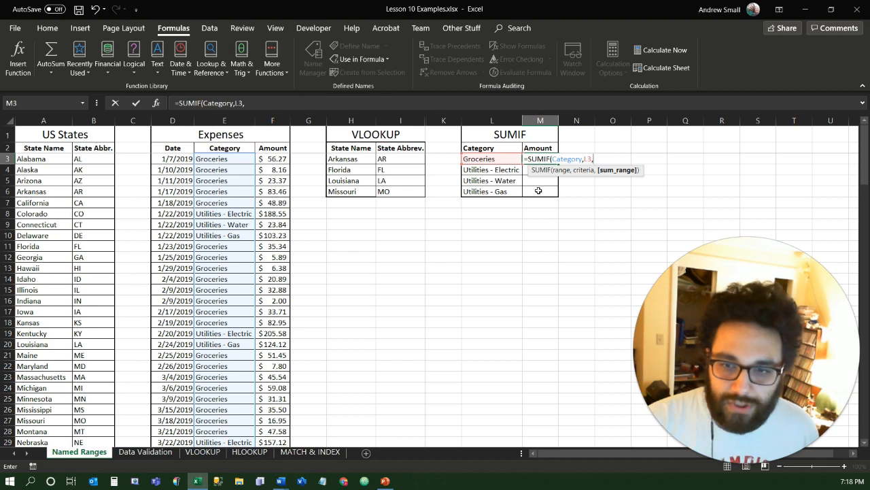
pyautogui.write('am')
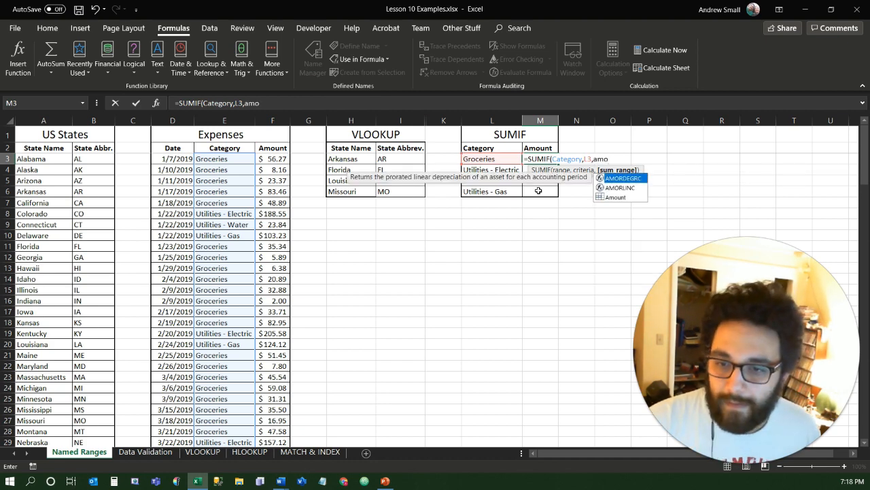
pyautogui.write('o')
pyautogui.press('Down')
pyautogui.press('Down')
pyautogui.press('Tab')
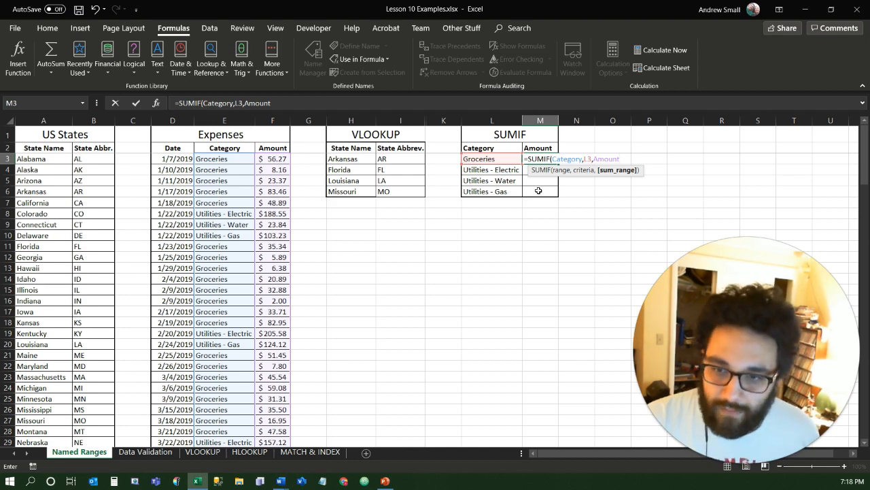
pyautogui.hotkey('ctrl', 'Return')
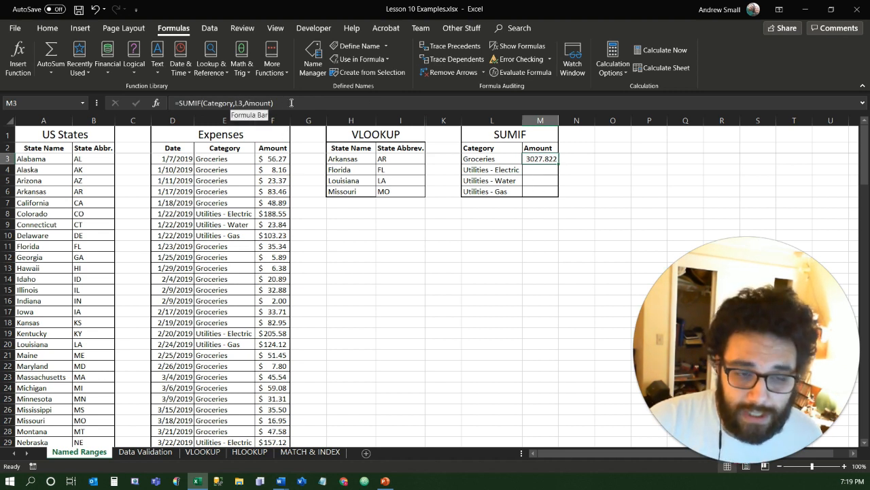
# Step: Fill the SUMIF formula from M3 down through M6 and apply the dollar accounting format to these amounts
pyautogui.moveTo(559, 163); pyautogui.dragTo(559, 195)
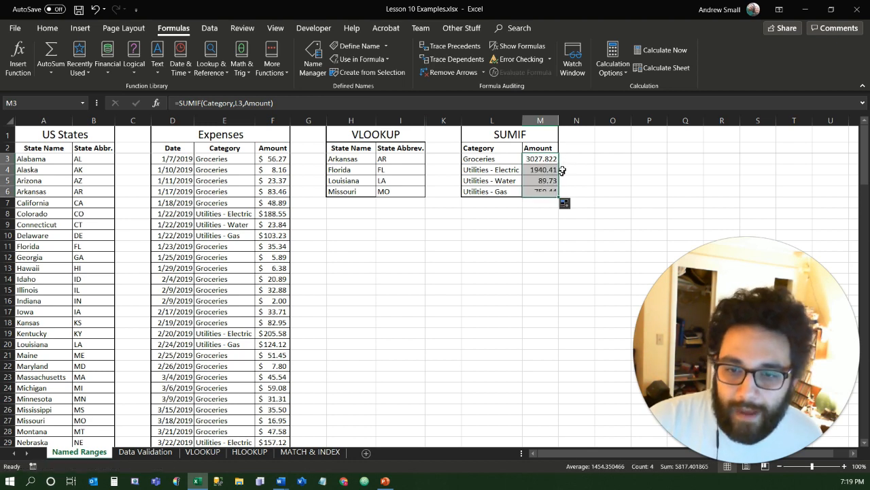
pyautogui.click(63, 28)
pyautogui.click(373, 68)
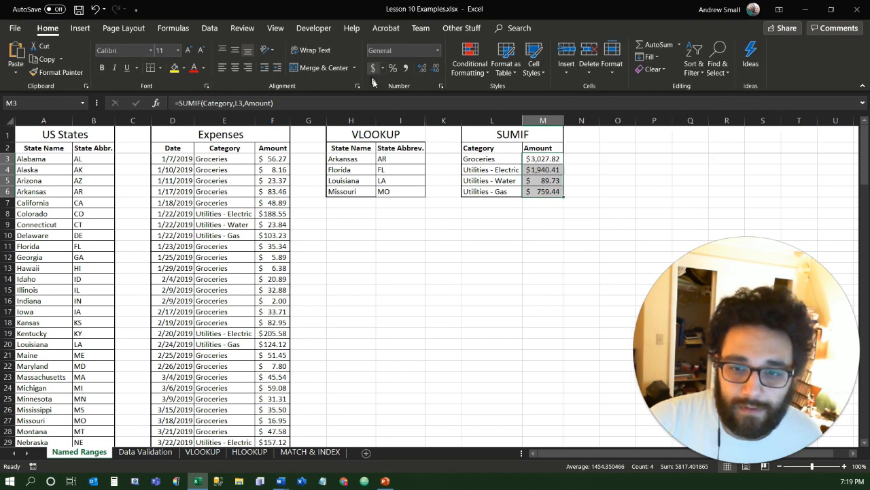
pyautogui.click(537, 170)
pyautogui.moveTo(544, 190); pyautogui.dragTo(512, 134)
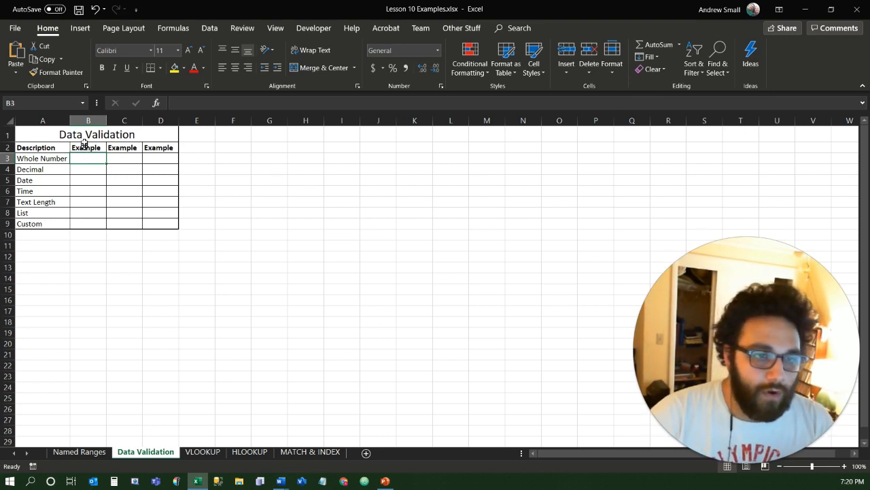
# Step: Start a data validation rule for the Whole Number example cells B3:D3 that allows whole numbers
pyautogui.click(210, 29)
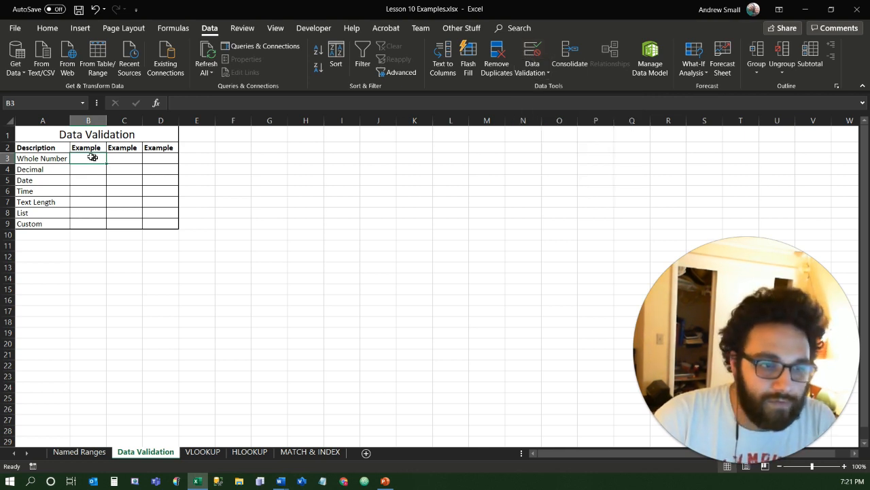
pyautogui.moveTo(84, 157); pyautogui.dragTo(160, 157)
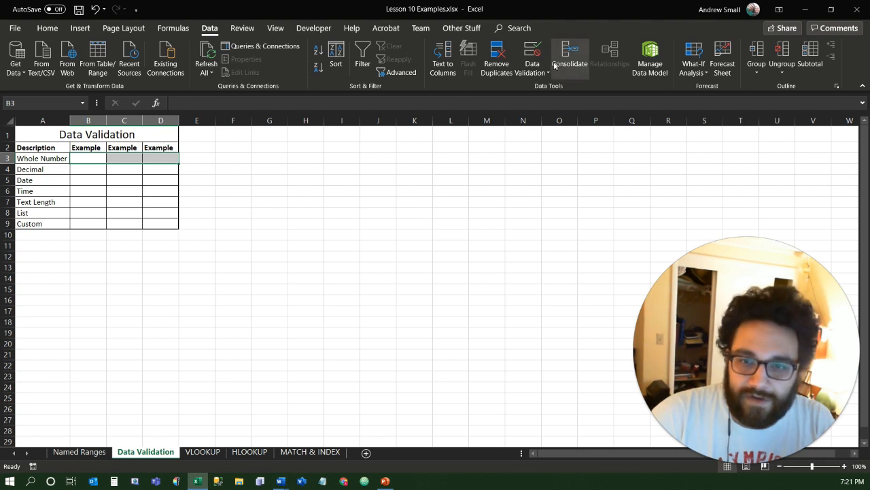
pyautogui.click(533, 68)
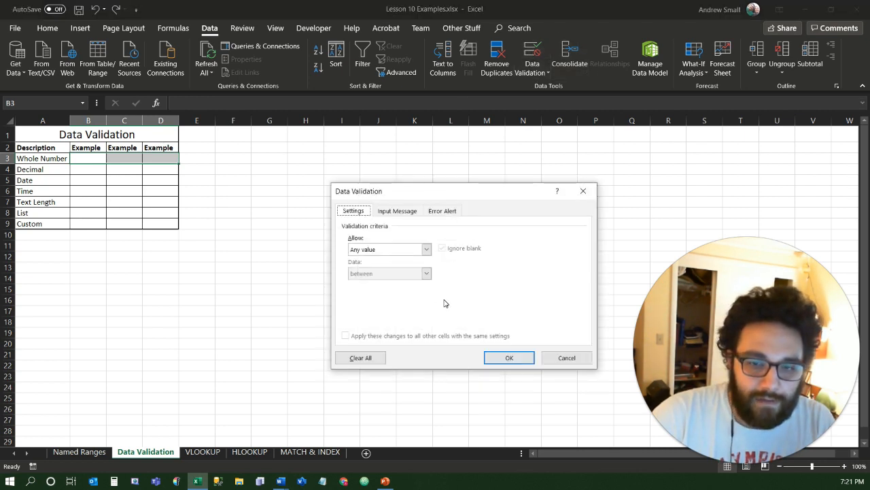
pyautogui.moveTo(444, 196); pyautogui.dragTo(426, 109)
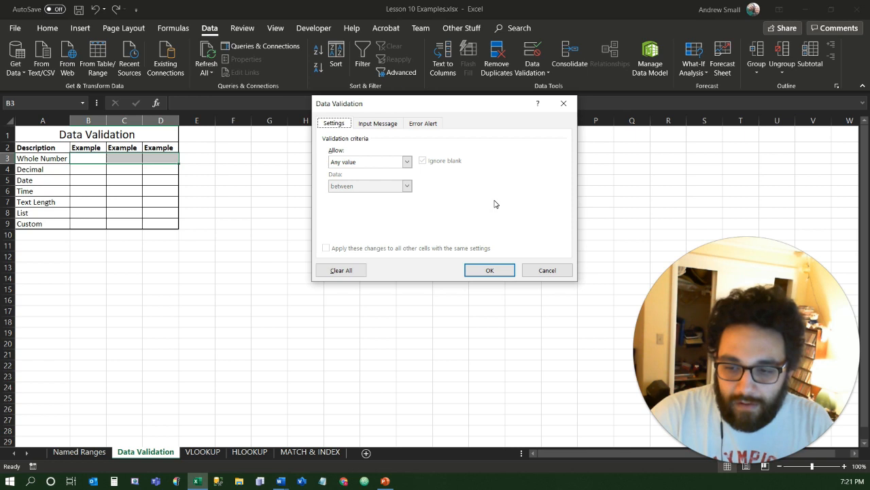
pyautogui.click(384, 167)
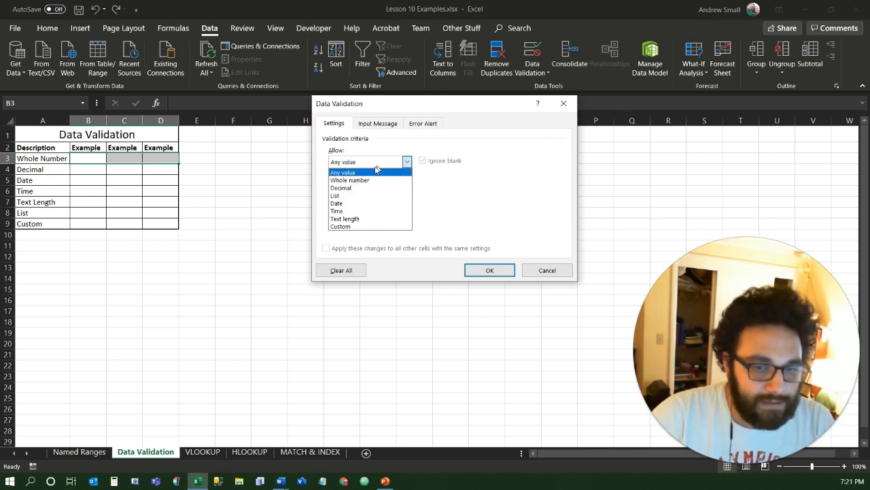
pyautogui.click(362, 181)
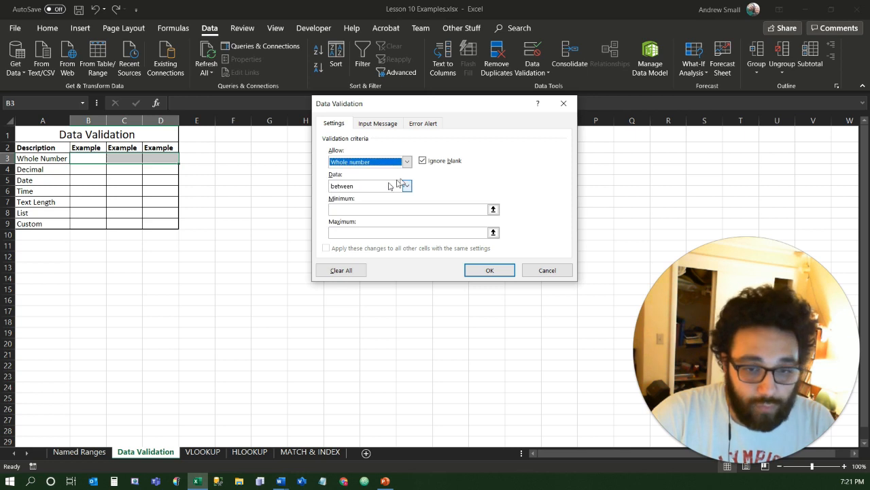
# Step: Try to apply the between criterion without limits, and enter 1 as its minimum
pyautogui.click(501, 271)
pyautogui.click(438, 272)
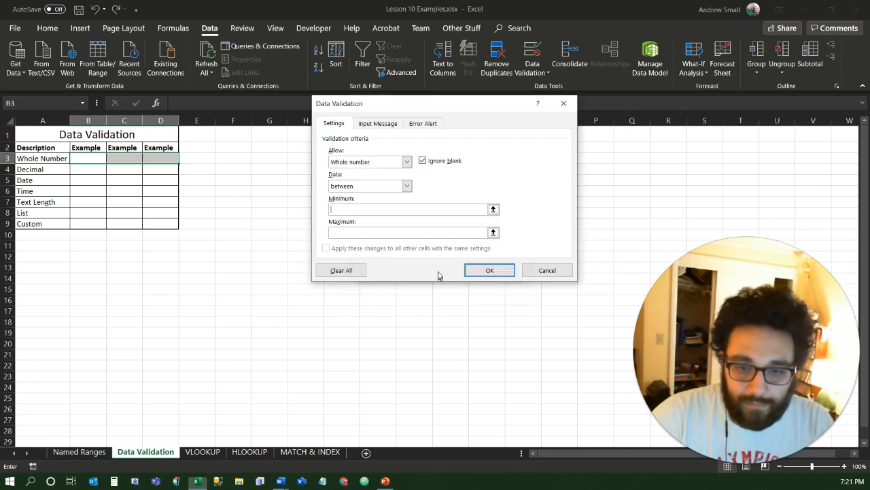
pyautogui.click(361, 209)
pyautogui.write('1')
pyautogui.press('Tab')
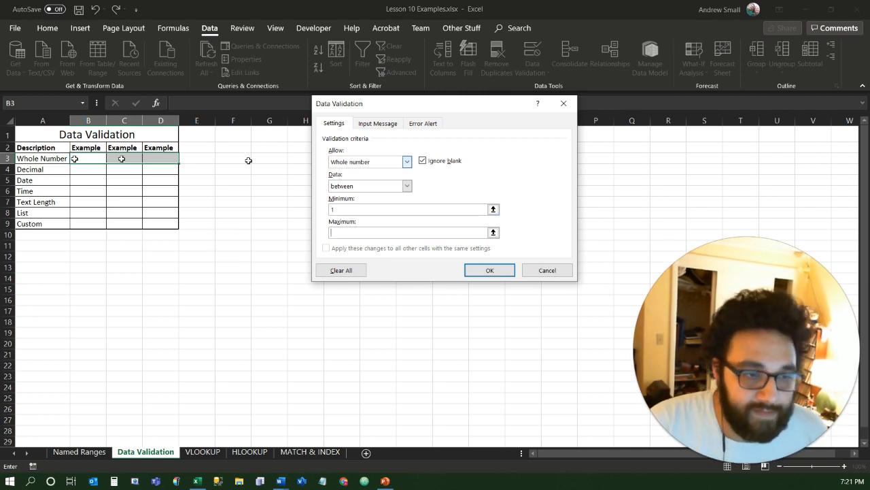
# Step: Set the whole-number criterion for B3:D3 to greater than, with a minimum of 0, and apply the rule
pyautogui.click(407, 185)
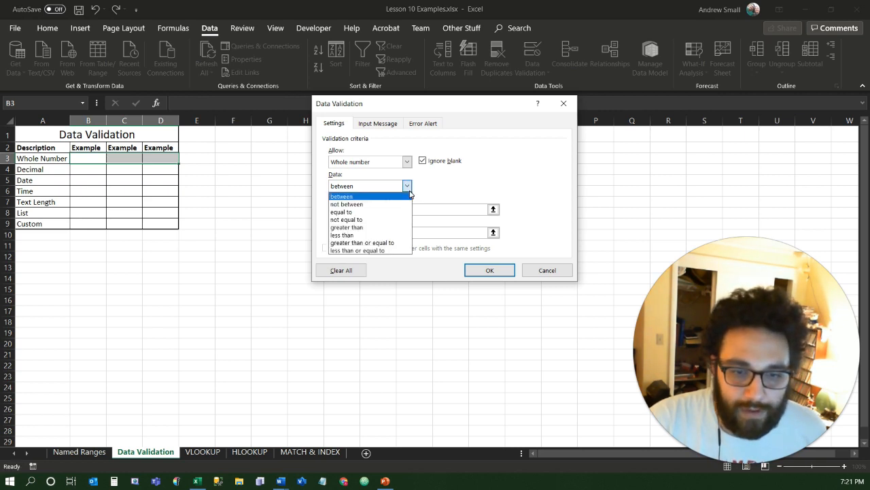
pyautogui.click(350, 227)
pyautogui.click(355, 209)
pyautogui.press('BackSpace')
pyautogui.write('0')
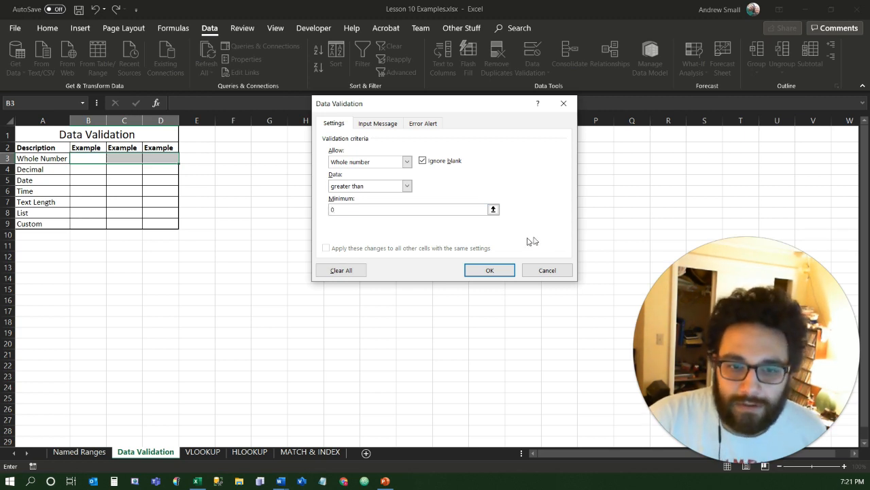
pyautogui.click(505, 272)
# Step: Enter 10 in cell B3 as the first Whole Number example
pyautogui.click(78, 156)
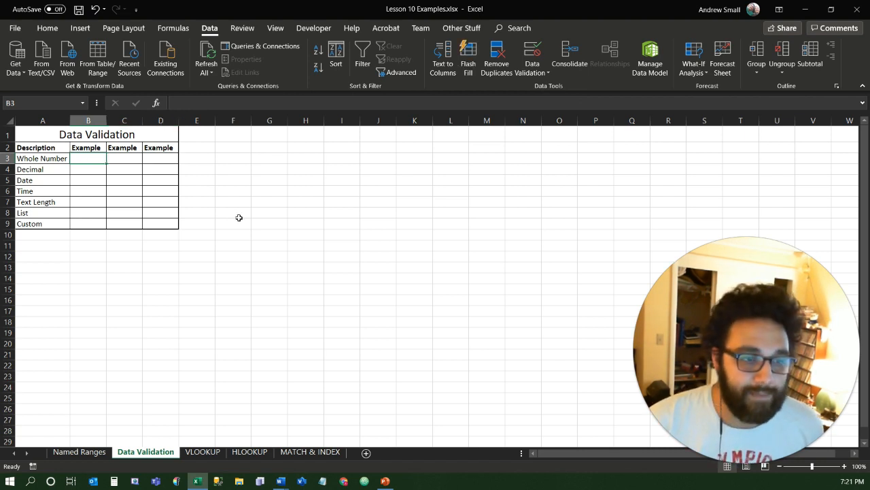
pyautogui.write('10')
pyautogui.press('Tab')
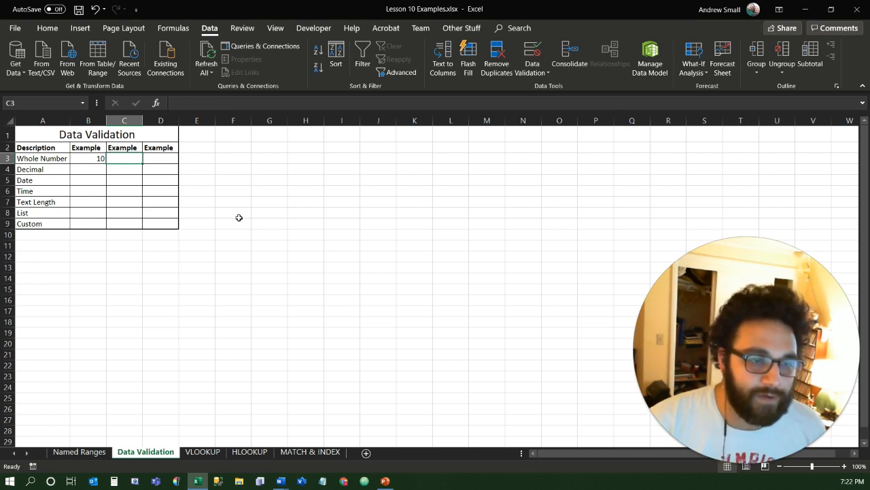
# Step: Try to enter -75 in cell C3 to test the validation rule, and cancel the entry
pyautogui.write('-75')
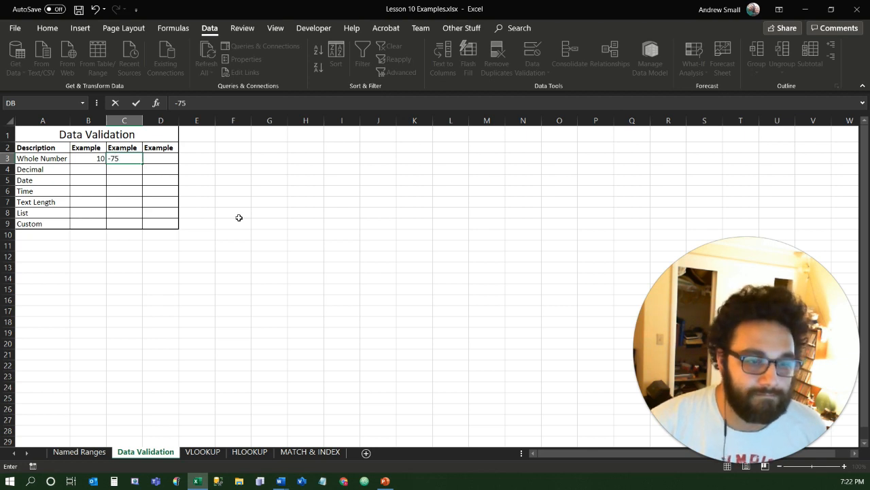
pyautogui.press('Return')
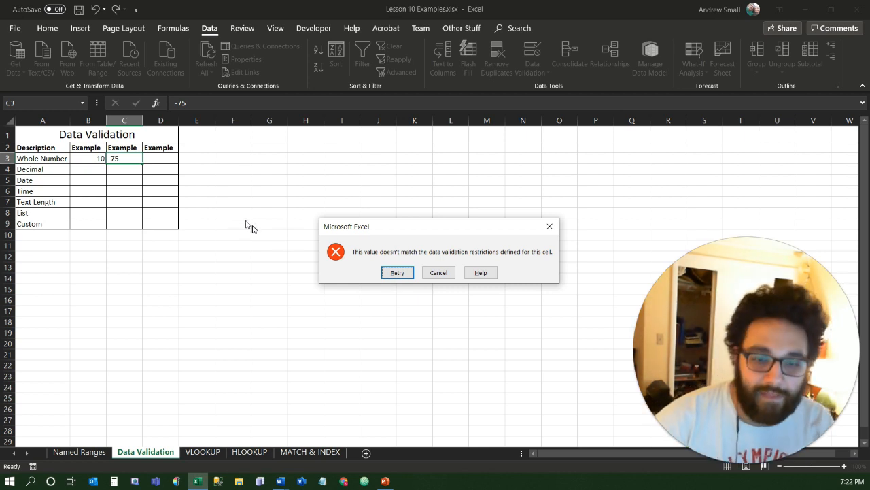
pyautogui.moveTo(365, 233); pyautogui.dragTo(240, 163)
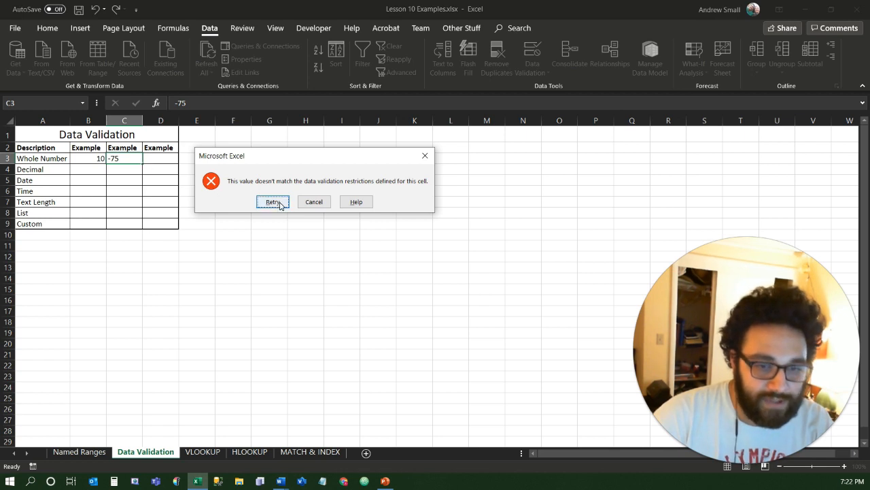
pyautogui.click(314, 202)
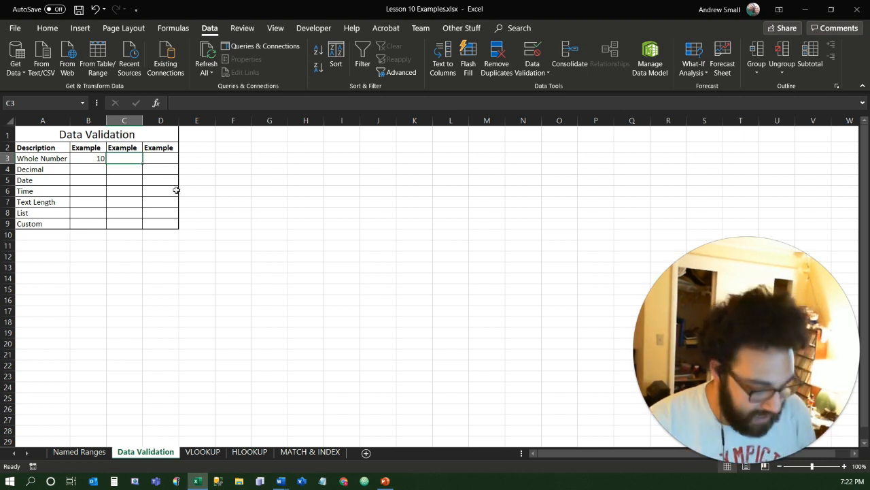
# Step: Try to enter the text asgflkjahsfg in cell C3, and choose to retry the entry
pyautogui.write('asgflkjahsfg')
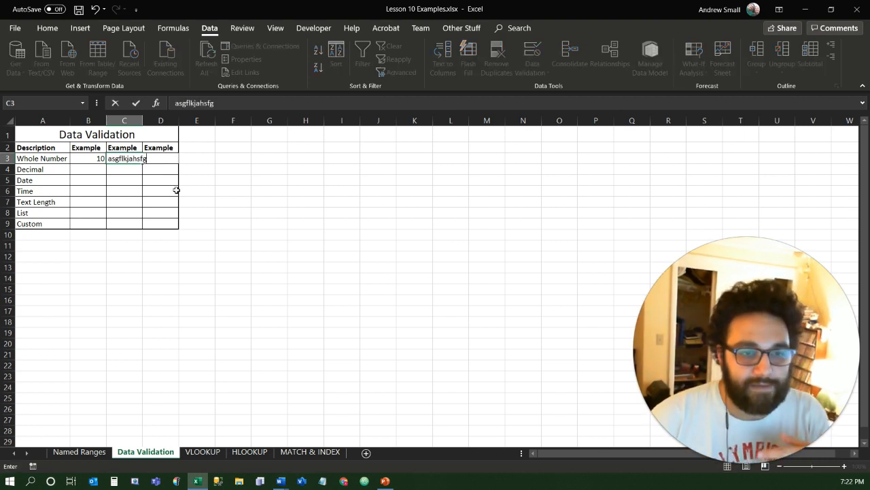
pyautogui.press('Return')
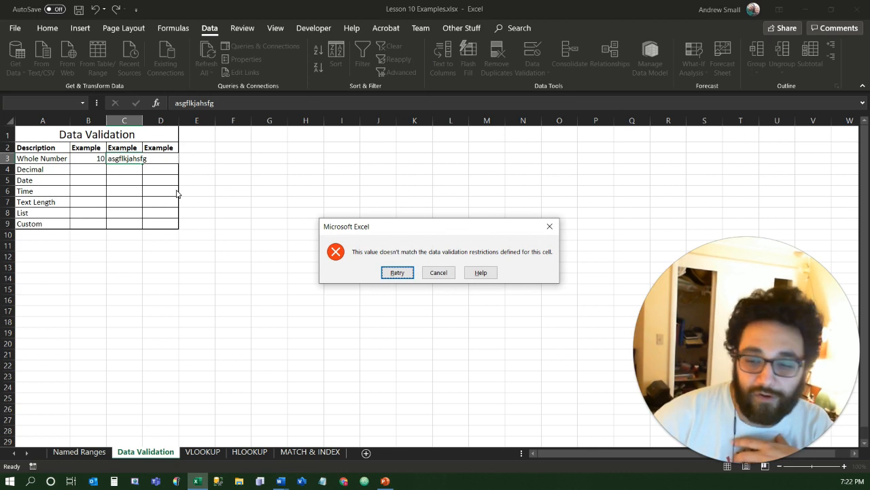
pyautogui.click(398, 272)
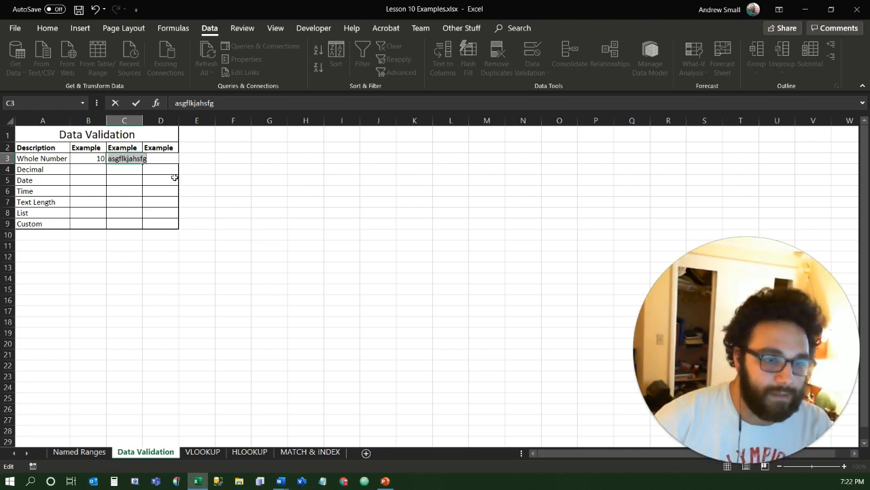
# Step: Enter 5 in cell C3 as the second Whole Number example
pyautogui.write('5')
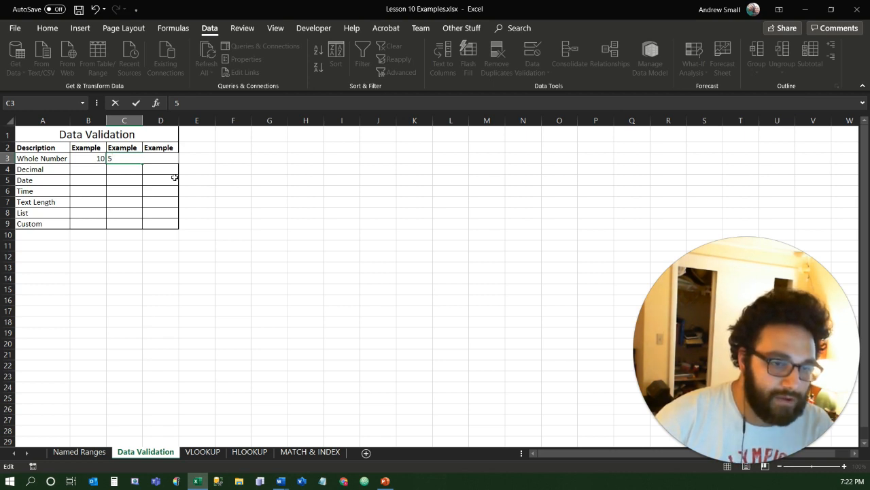
pyautogui.press('Return')
pyautogui.press('Up')
pyautogui.press('Right')
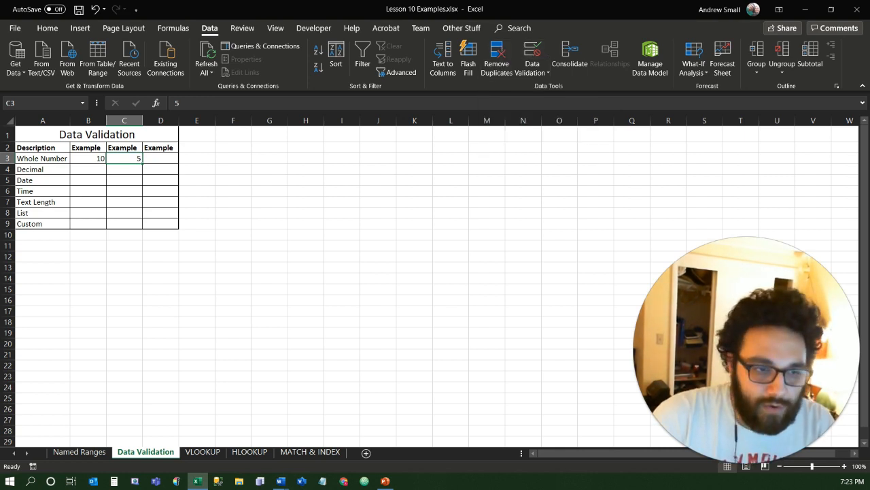
# Step: Review the validation criteria of B3:D3 and the available data types, and close the rule without changes
pyautogui.moveTo(96, 161); pyautogui.dragTo(144, 159)
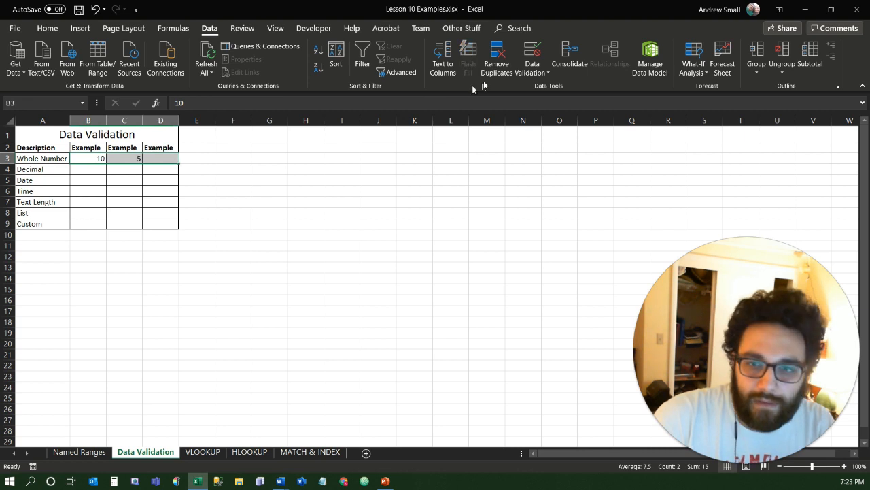
pyautogui.click(533, 53)
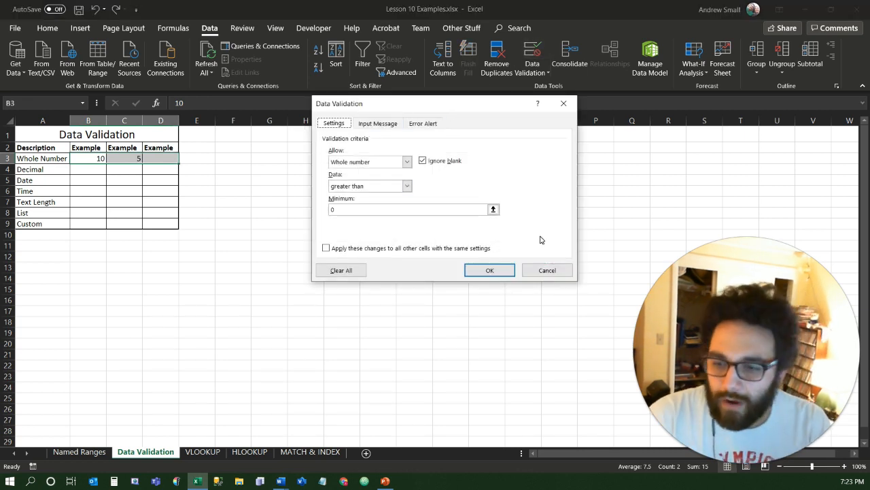
pyautogui.click(406, 167)
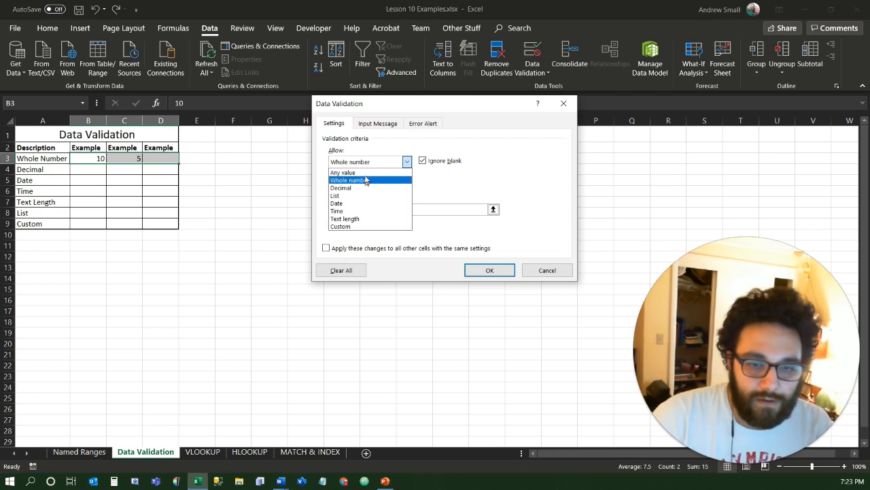
pyautogui.click(489, 185)
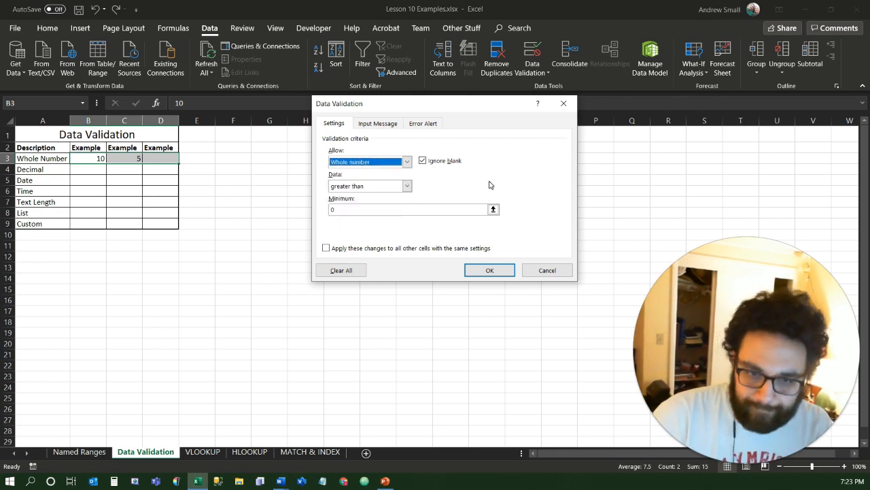
pyautogui.click(564, 103)
# Step: Start a data validation rule for the Decimal example cells B4:D4 that allows decimals
pyautogui.click(82, 169)
pyautogui.moveTo(83, 169); pyautogui.dragTo(155, 171)
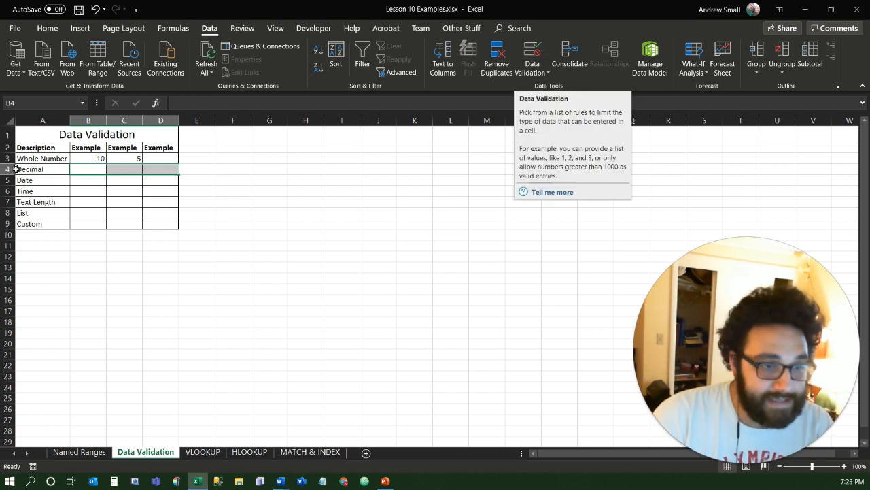
pyautogui.click(527, 54)
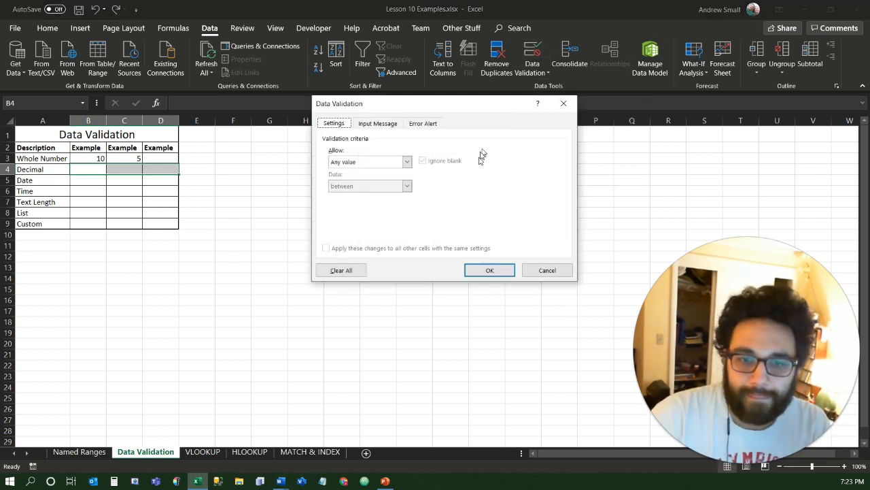
pyautogui.click(407, 161)
pyautogui.click(366, 188)
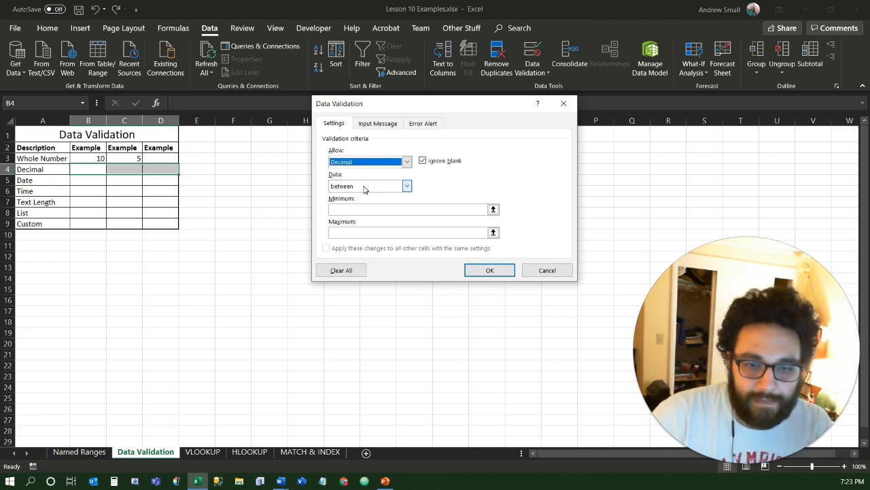
# Step: Set the decimal criterion for B4:D4 to not equal to 0.5 and apply the rule
pyautogui.click(407, 186)
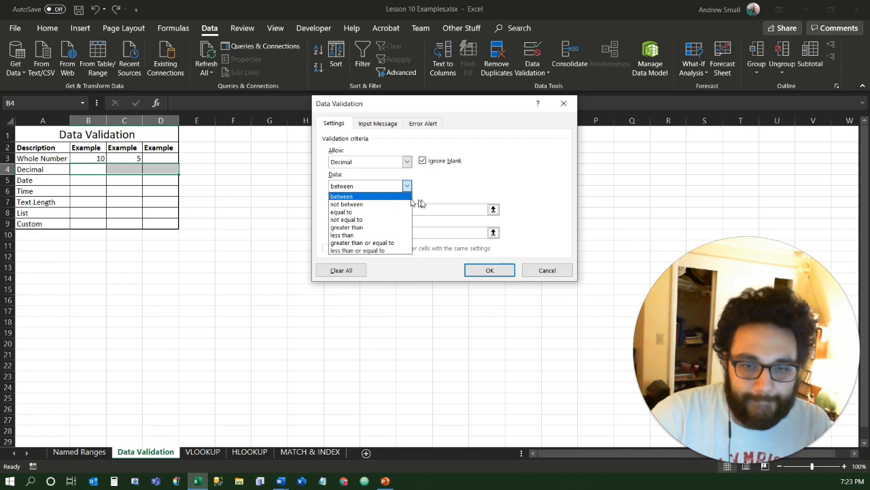
pyautogui.click(498, 194)
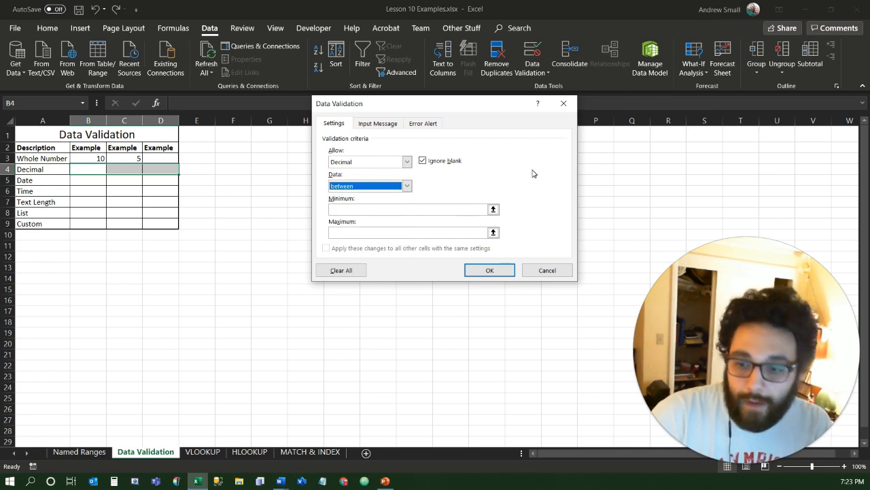
pyautogui.click(406, 186)
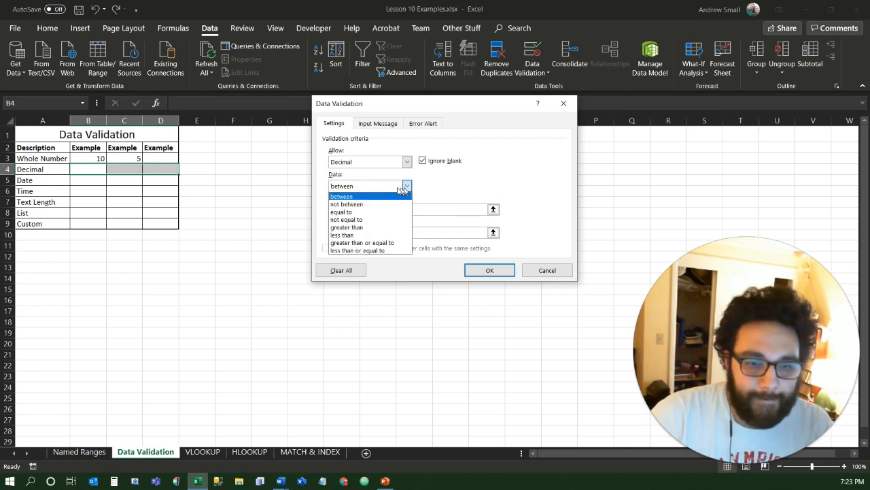
pyautogui.click(348, 220)
pyautogui.click(383, 210)
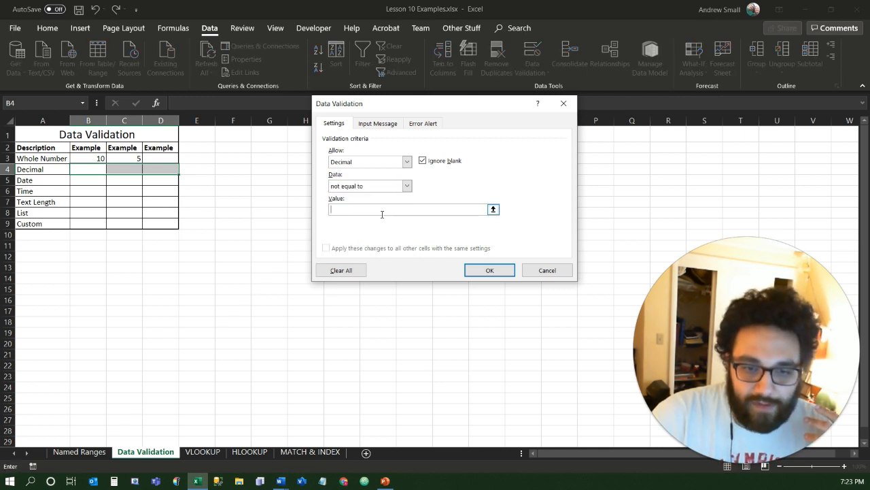
pyautogui.write('0.5')
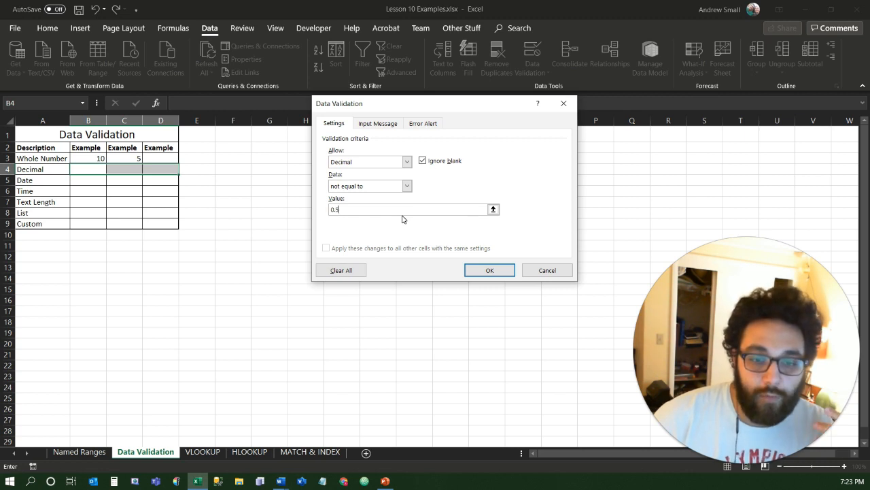
pyautogui.click(478, 276)
# Step: Enter 7 in cell B4 as the first Decimal example
pyautogui.click(83, 170)
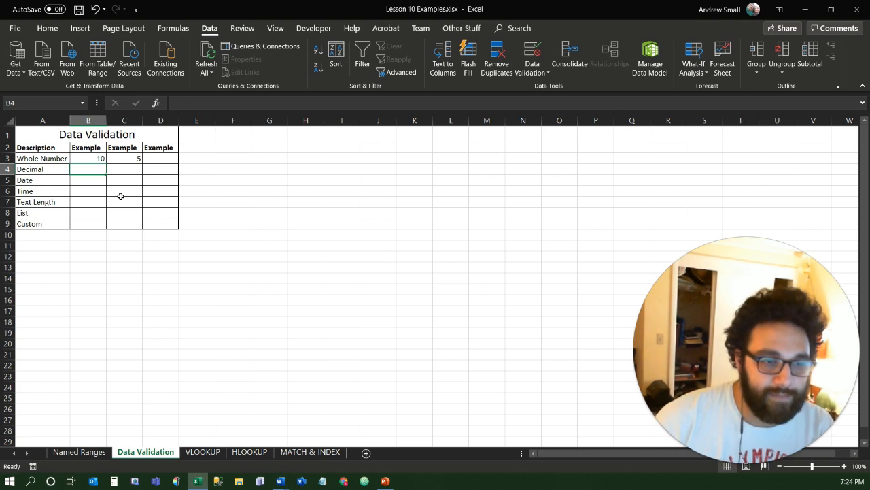
pyautogui.write('7')
pyautogui.press('Tab')
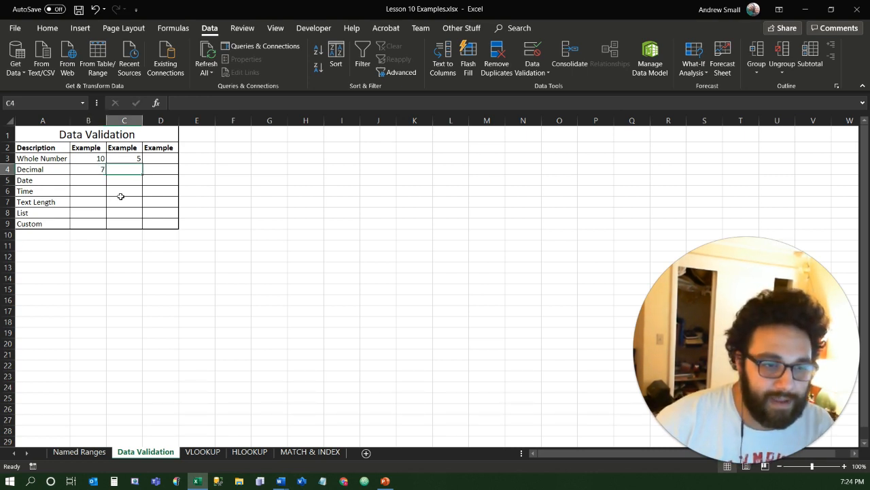
# Step: Enter 2.3 in cell C4, and try .5 in D4 before discarding that entry
pyautogui.write('2.3')
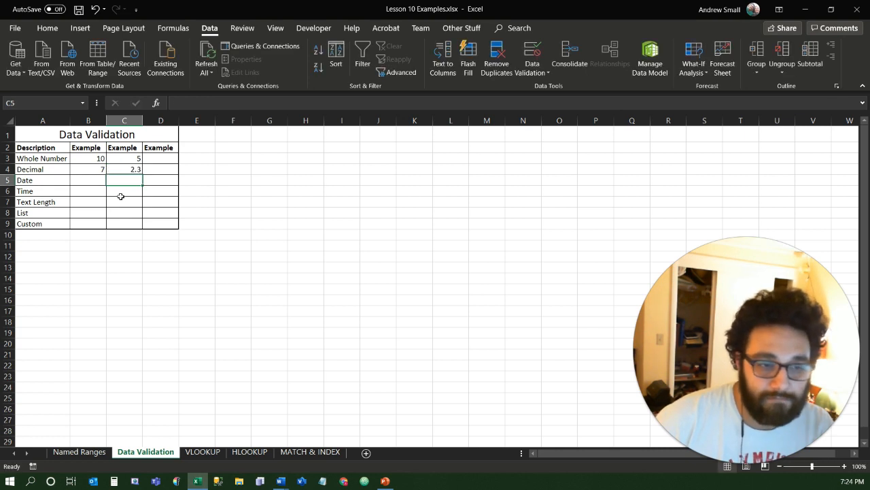
pyautogui.press('Tab')
pyautogui.write('.')
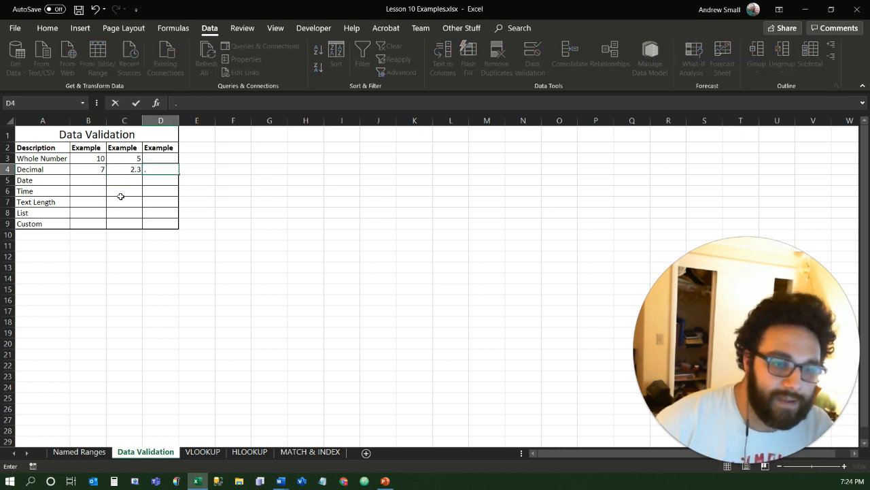
pyautogui.write('5')
pyautogui.press('Return')
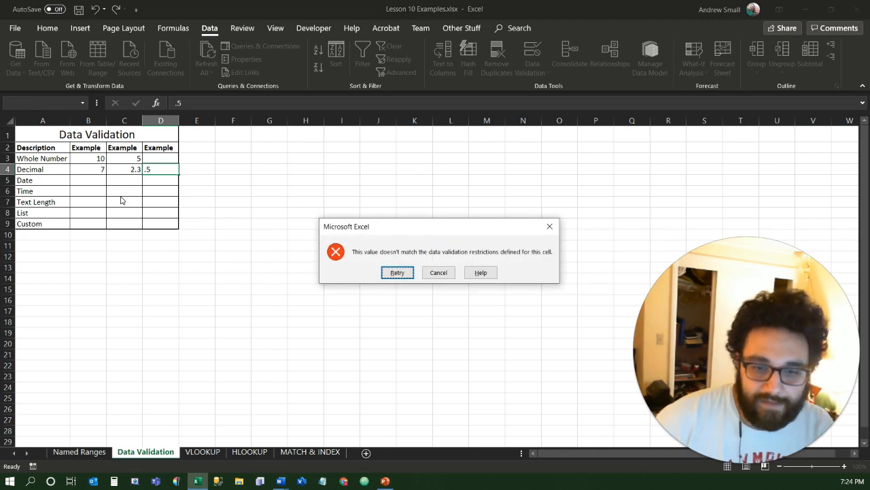
pyautogui.click(438, 272)
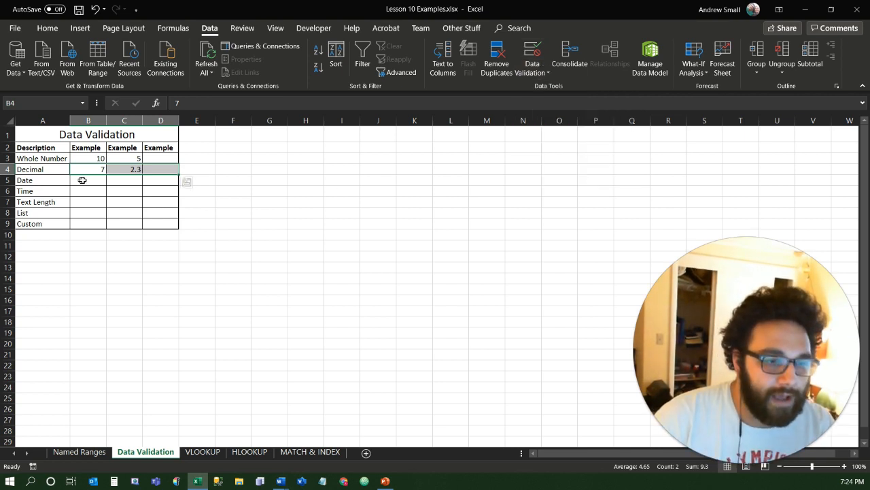
# Step: Review the input message options of the validation rule on B4:D4 and close it without changes
pyautogui.click(521, 51)
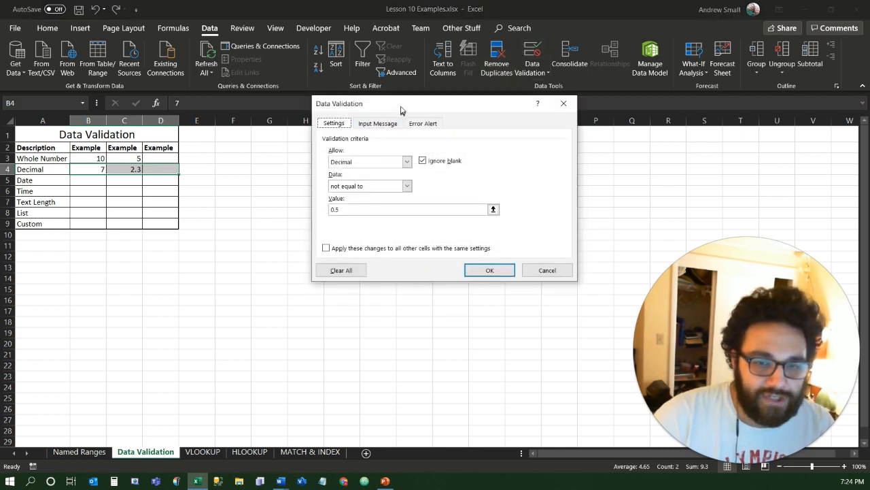
pyautogui.moveTo(402, 109); pyautogui.dragTo(361, 150)
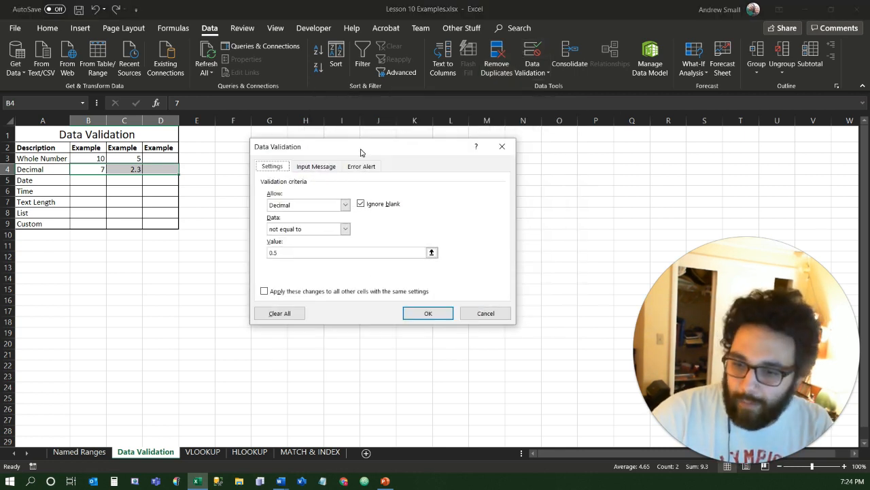
pyautogui.click(308, 168)
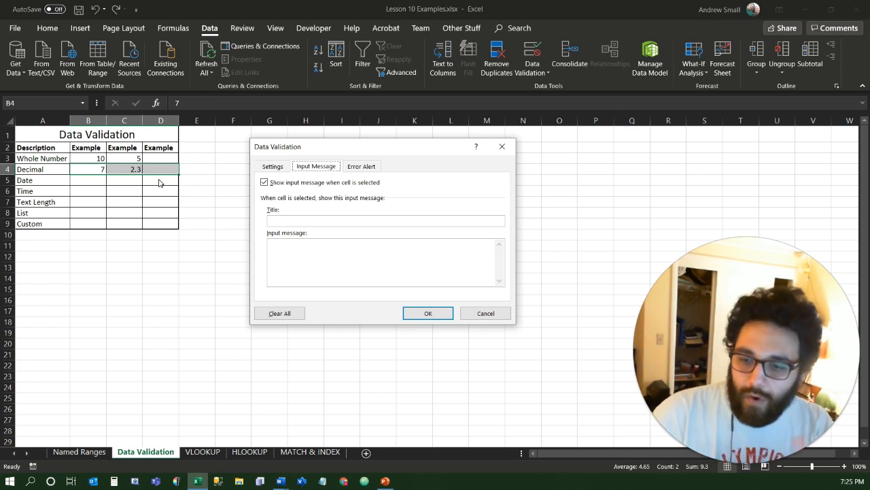
pyautogui.click(502, 146)
# Step: Start a data validation rule for the Date cells B5:D5 with the input message title "Enter a valid date"
pyautogui.moveTo(92, 183); pyautogui.dragTo(151, 179)
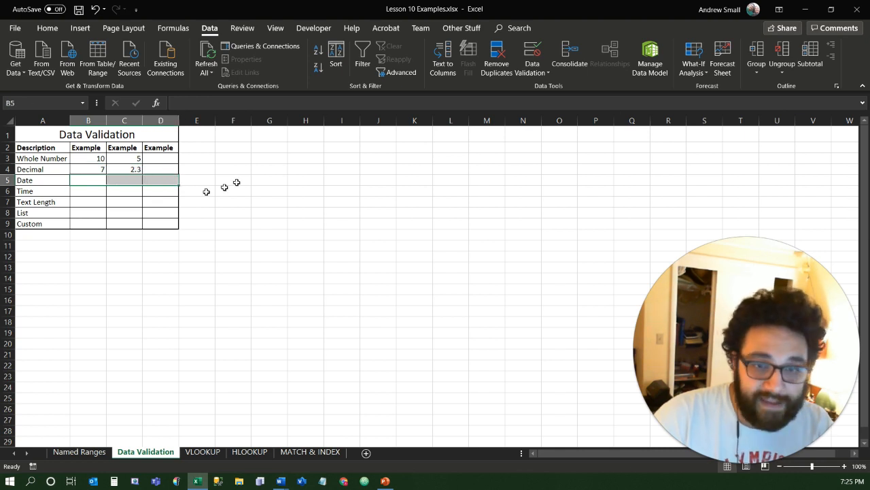
pyautogui.click(535, 49)
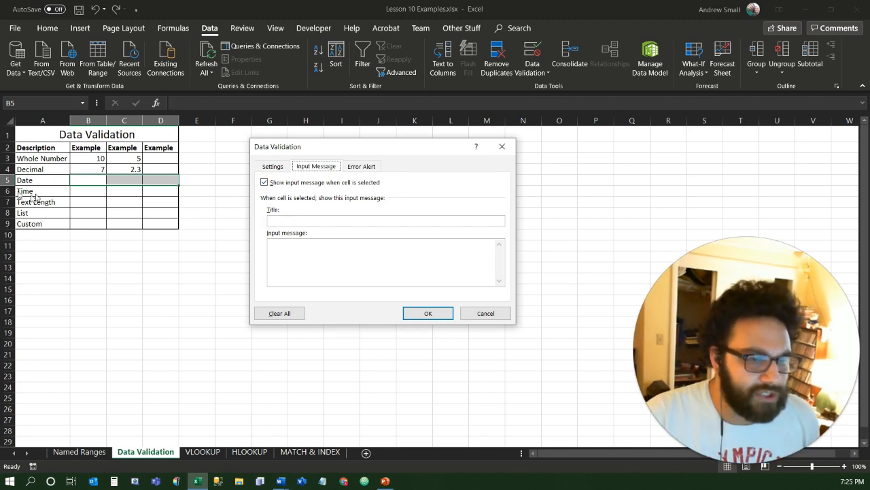
pyautogui.click(382, 223)
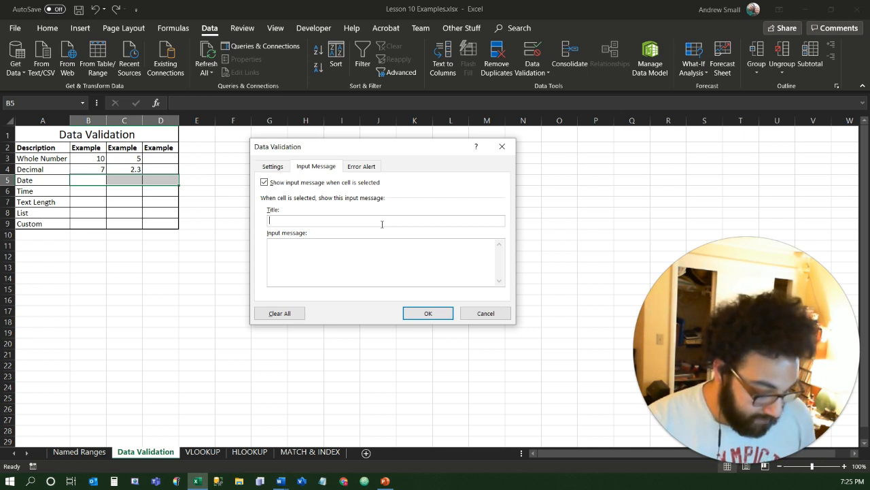
pyautogui.write('ter')
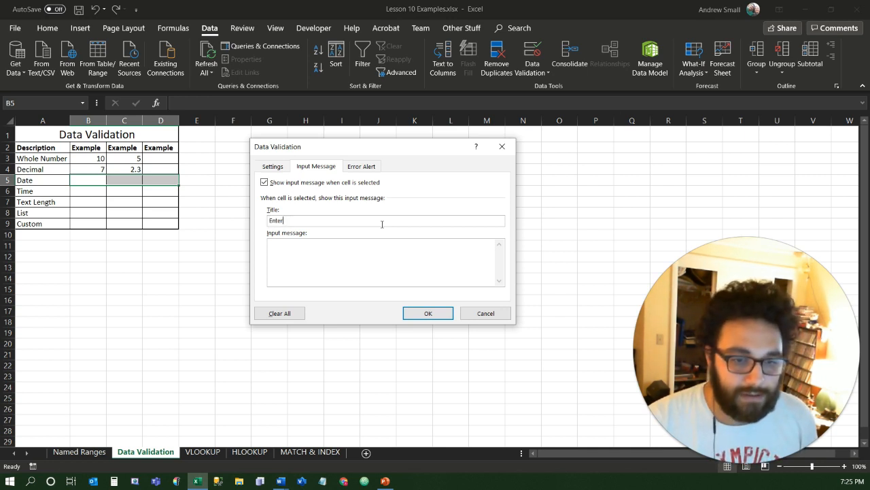
pyautogui.write(' a valid date')
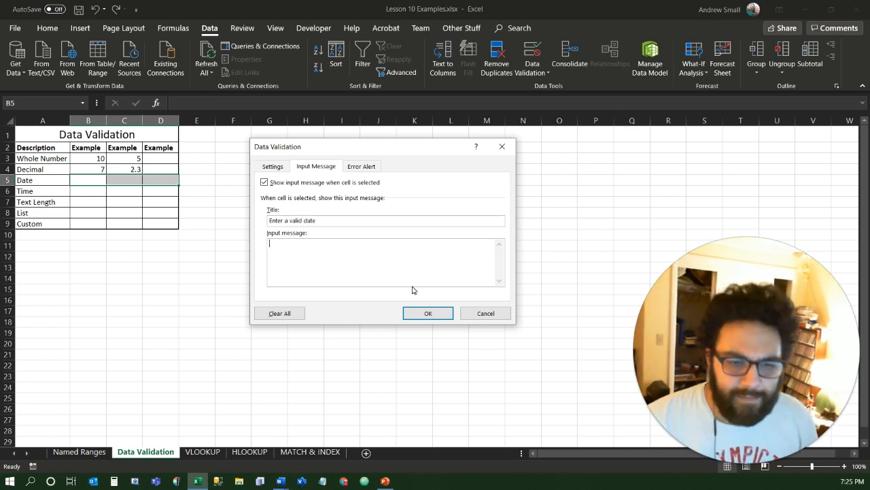
# Step: Write the input message text "Please enter a date between 1/1/2020 and 12/1/2020" for the Date cells
pyautogui.write('Please enter ')
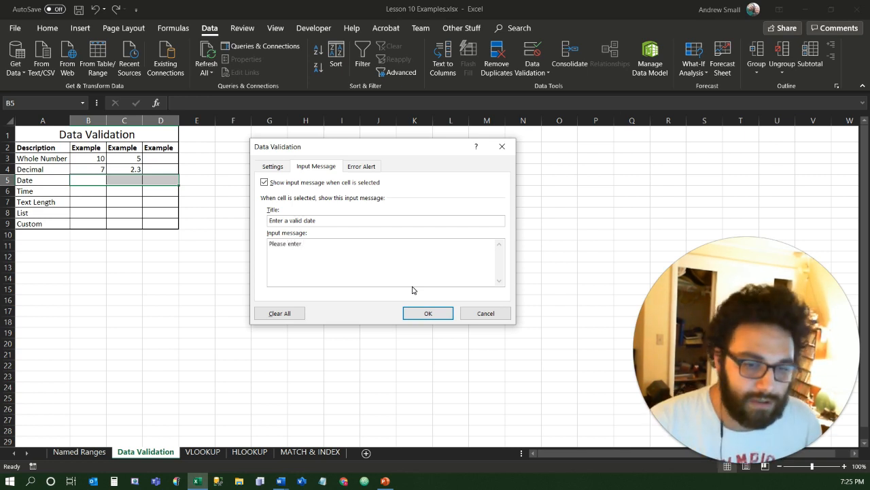
pyautogui.write('a date bete')
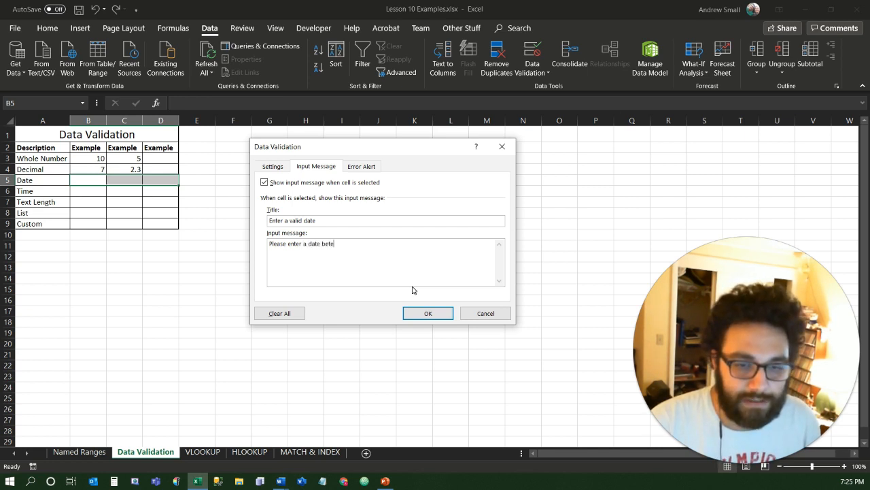
pyautogui.press('BackSpace')
pyautogui.write('ween')
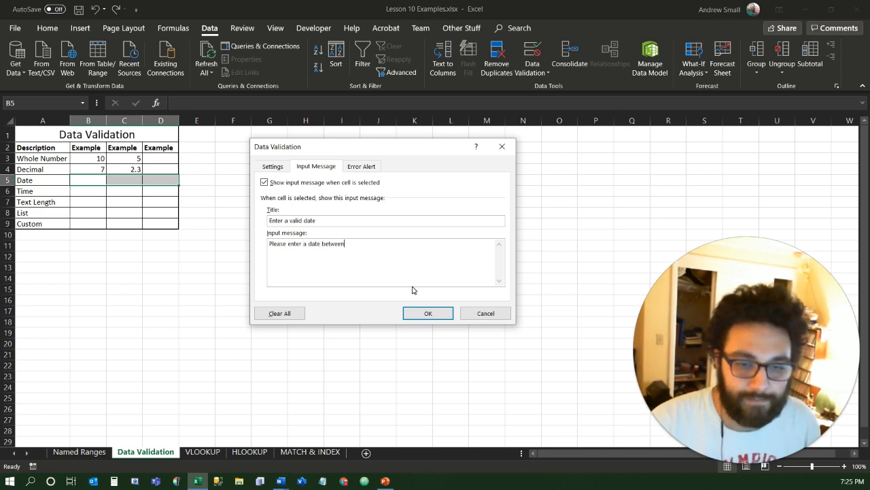
pyautogui.write(' 1/1/2020 and ')
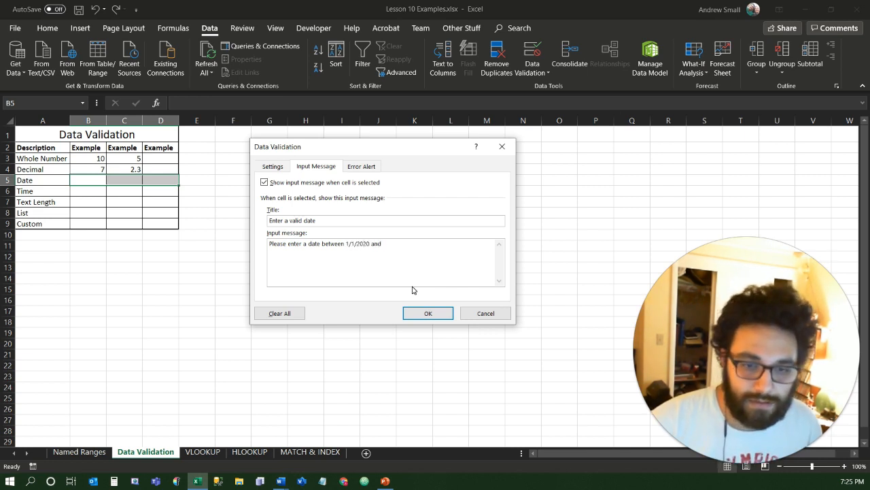
pyautogui.write('12')
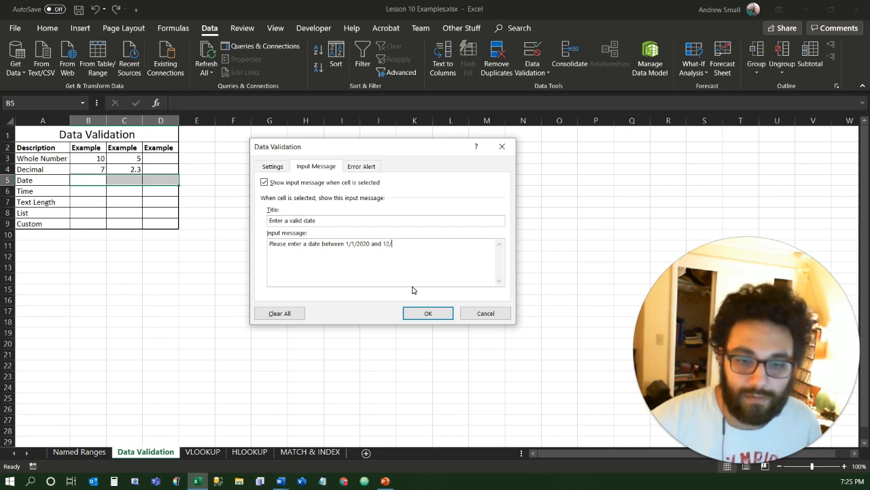
pyautogui.write('/1/2020')
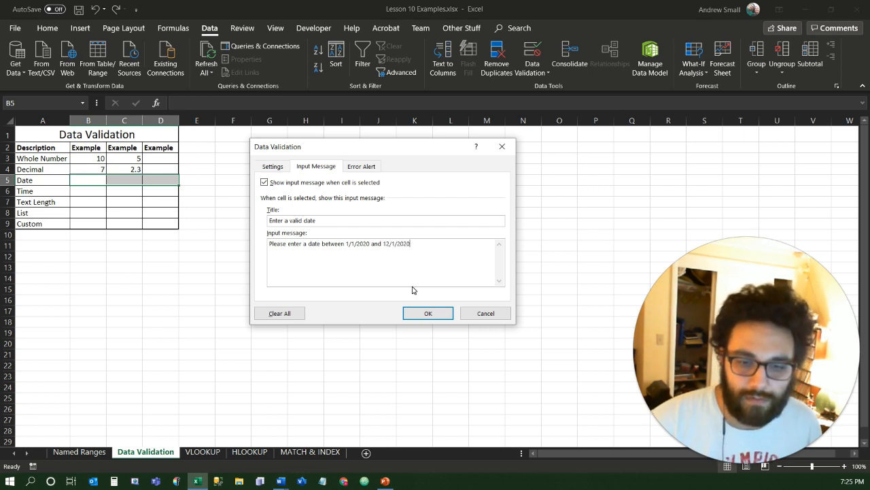
# Step: Set the validation criteria for B5:D5 to allow dates between 1/1/2020 and 12/31/2020
pyautogui.click(283, 168)
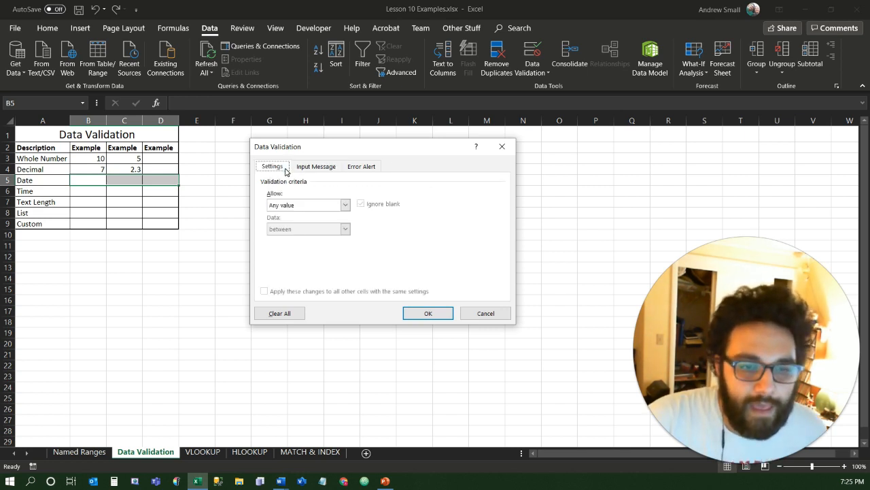
pyautogui.click(330, 208)
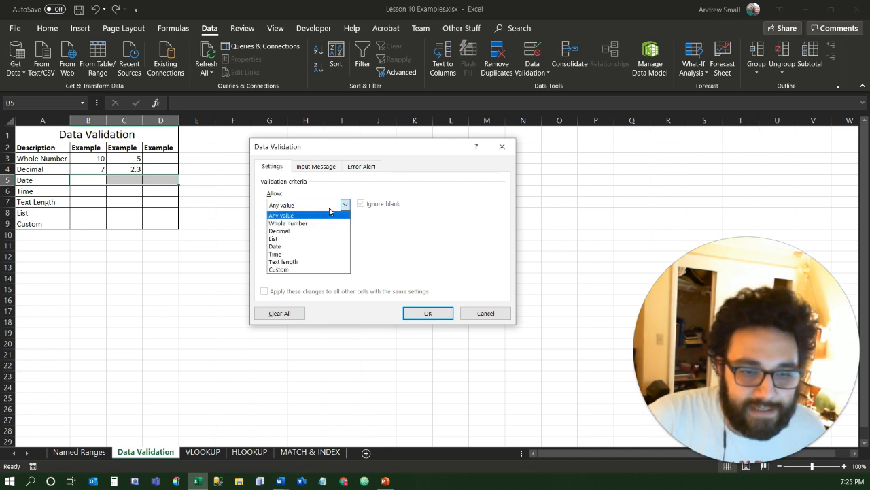
pyautogui.click(312, 246)
pyautogui.click(304, 251)
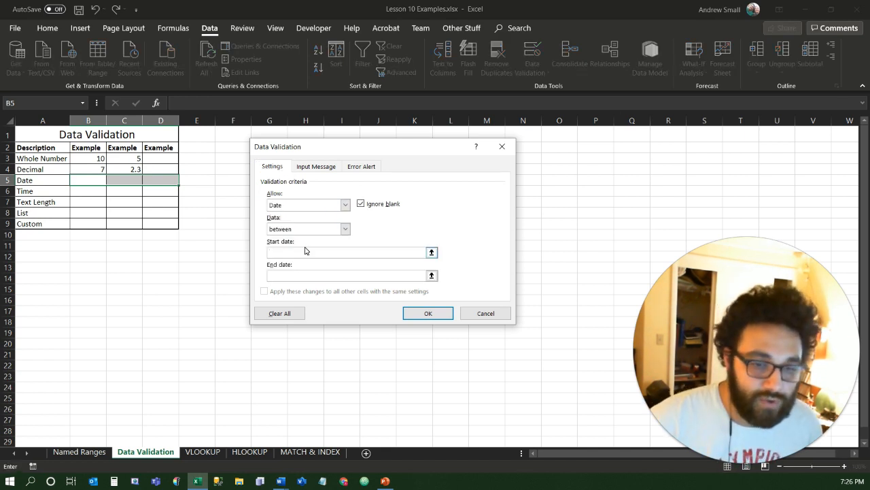
pyautogui.write('1/1/2020')
pyautogui.press('Tab')
pyautogui.write('12/30')
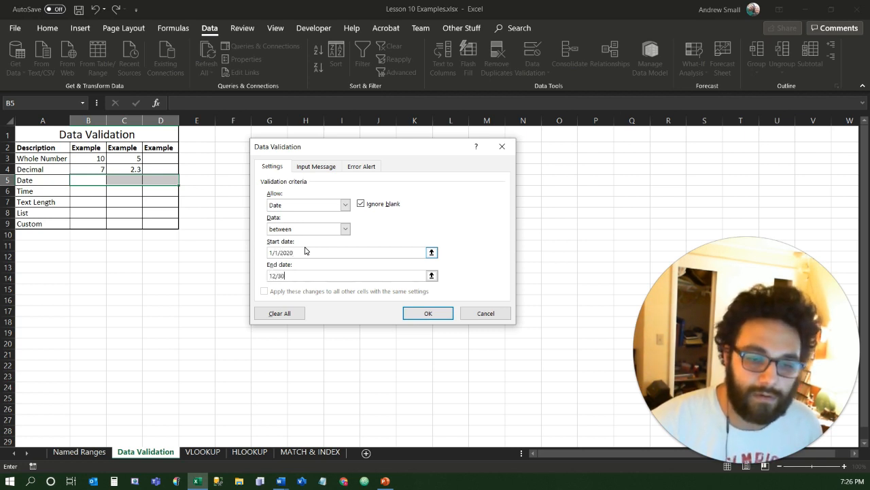
pyautogui.press('BackSpace')
pyautogui.write('1/2020')
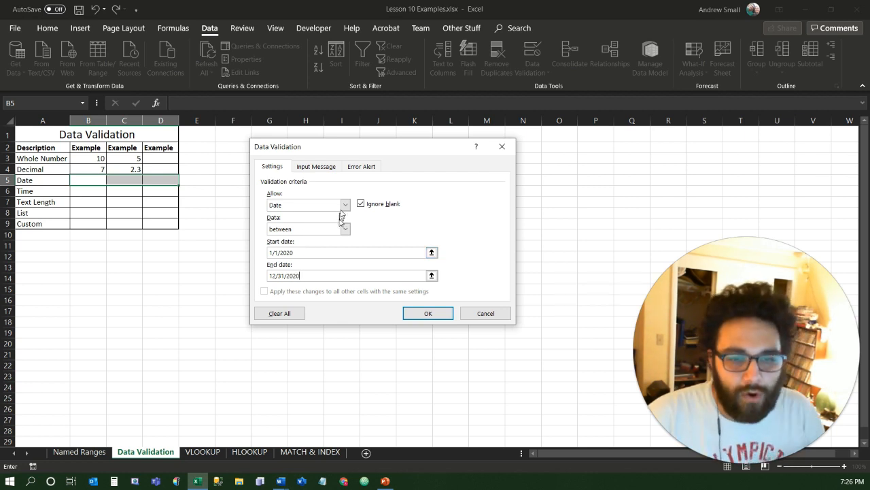
# Step: Apply the date rule with a period ending its input message, and move the displayed prompt beside the table
pyautogui.click(316, 168)
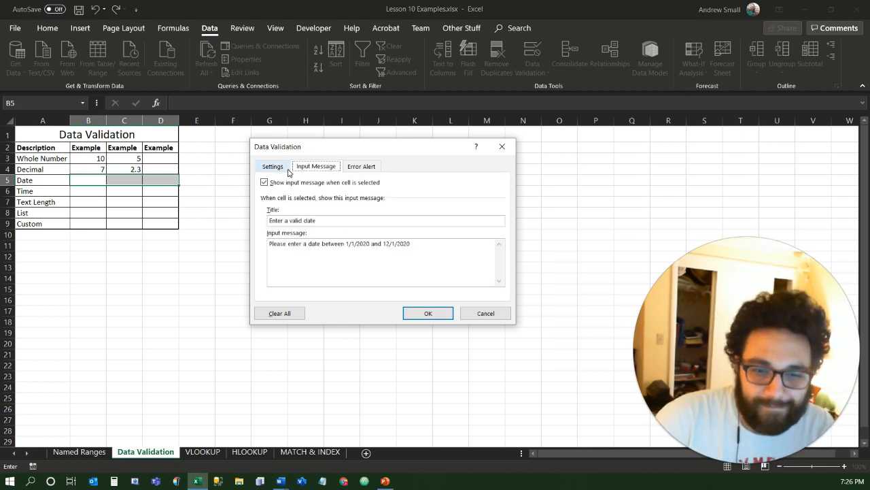
pyautogui.click(417, 243)
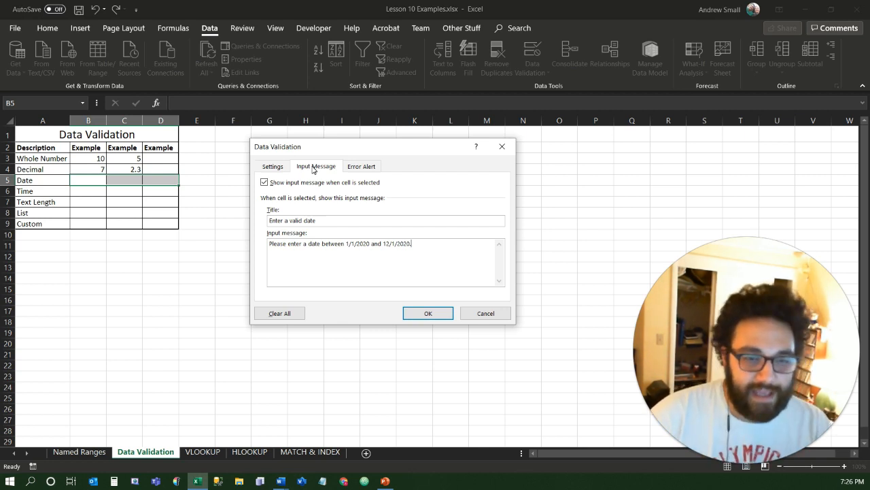
pyautogui.click(272, 166)
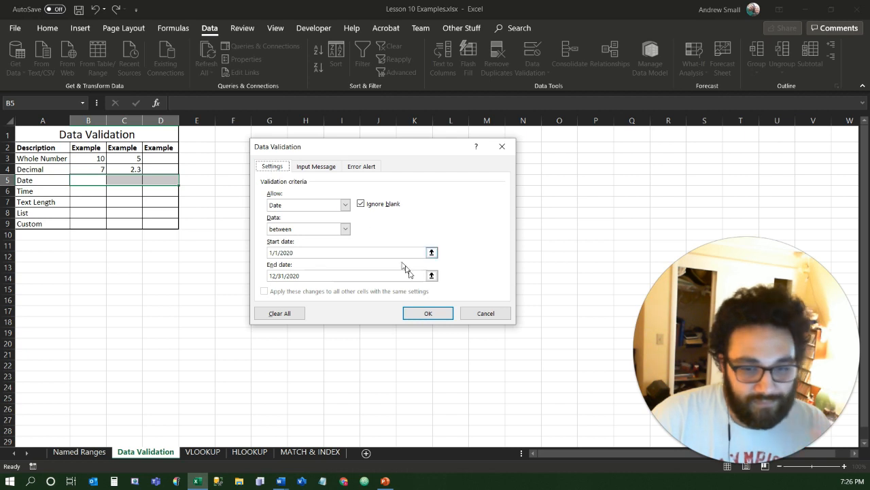
pyautogui.click(428, 313)
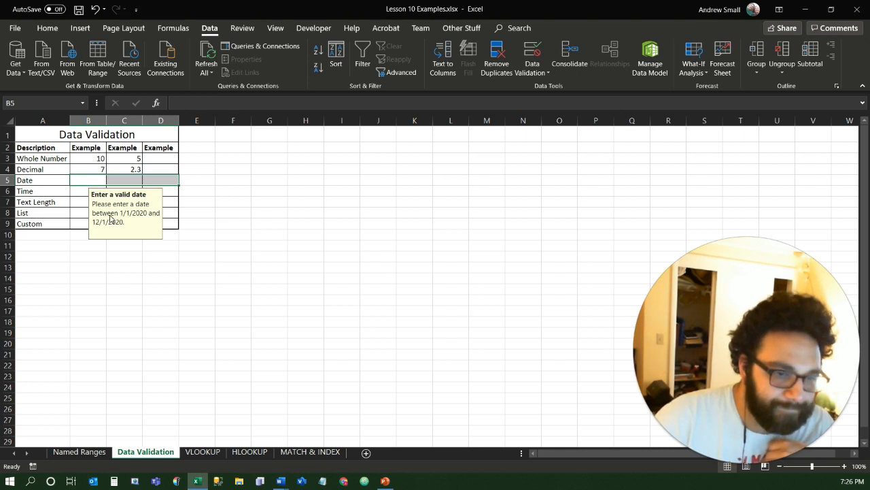
pyautogui.moveTo(197, 198); pyautogui.dragTo(206, 185)
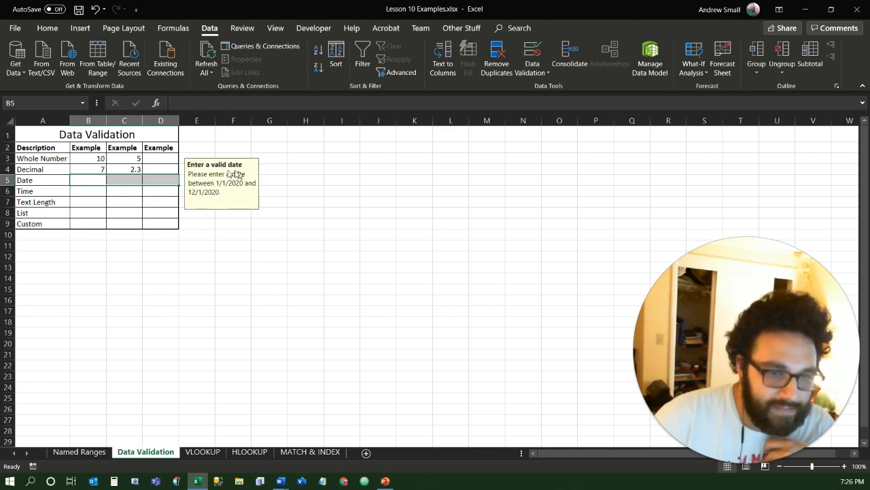
# Step: Enter the sample dates 1/1/2020 in B5 and 6/25/2020 in C5
pyautogui.click(95, 180)
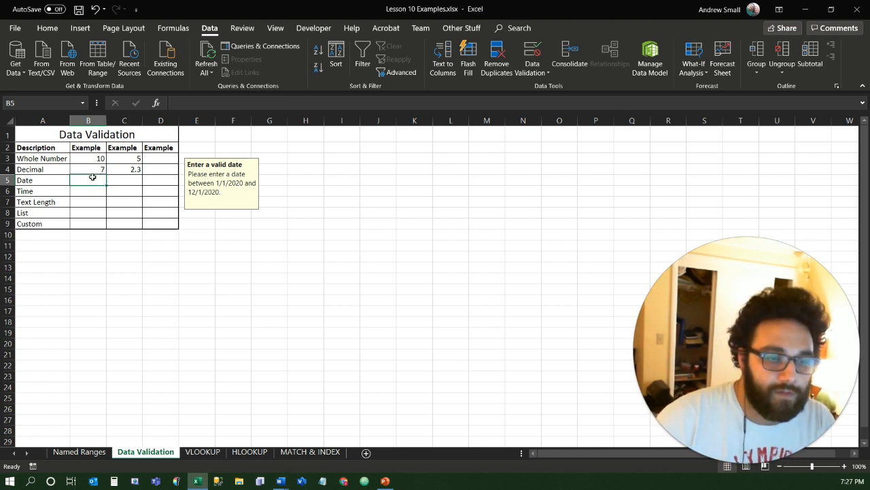
pyautogui.write('1/2020')
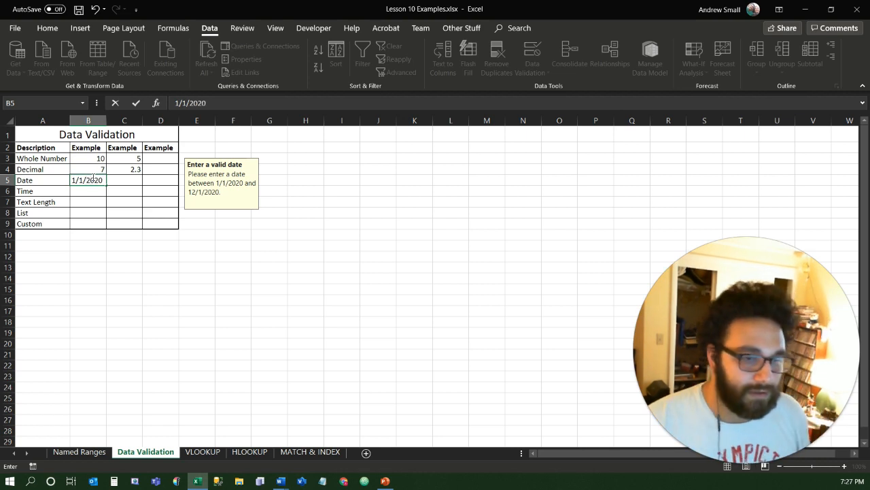
pyautogui.press('Tab')
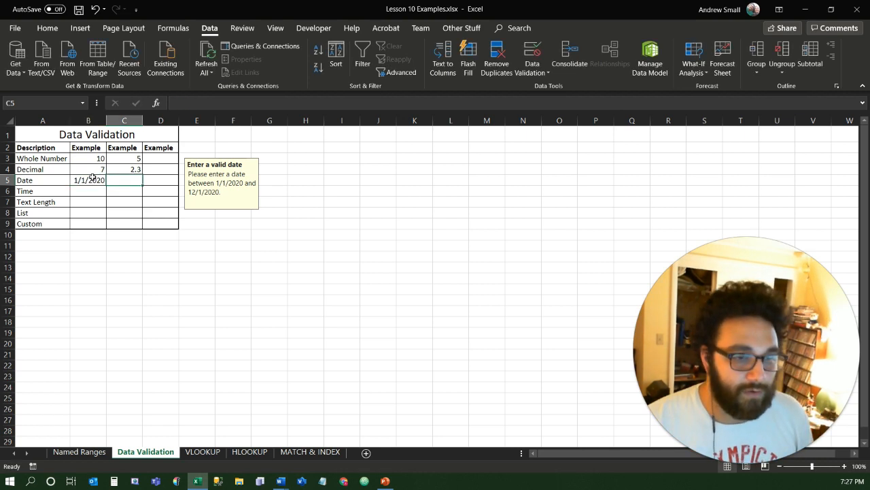
pyautogui.write('6/25/2020')
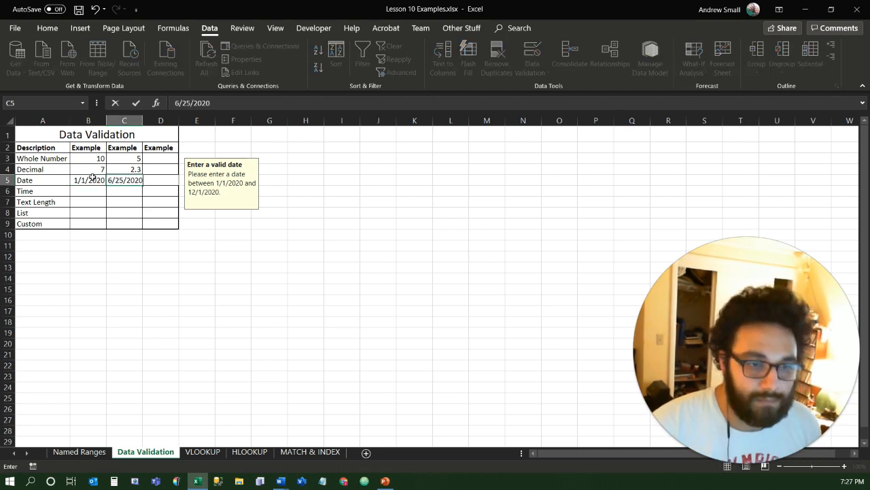
pyautogui.press('Tab')
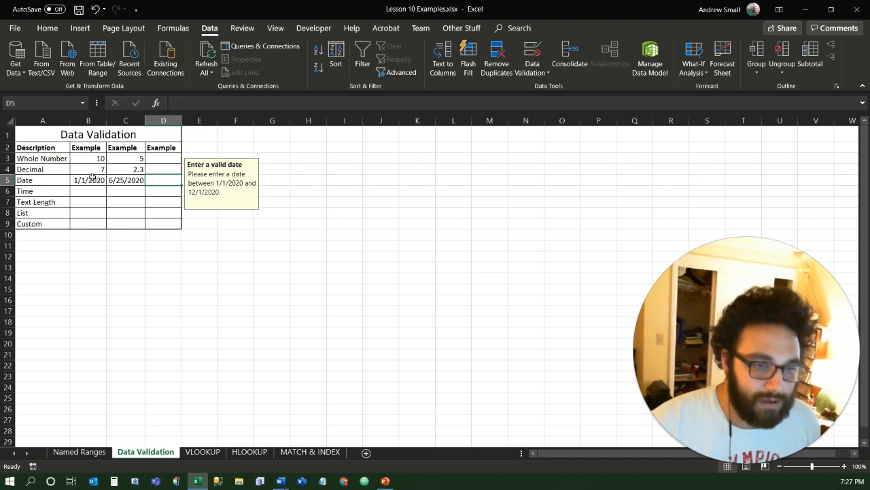
# Step: Test the date rule by trying to enter 7/1/2011 in D5, and dismiss the alert
pyautogui.write('7/1/2011')
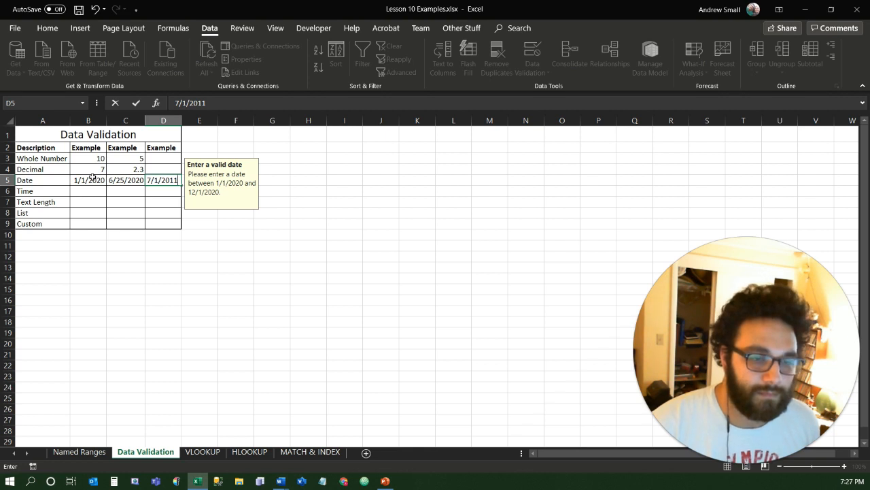
pyautogui.press('Return')
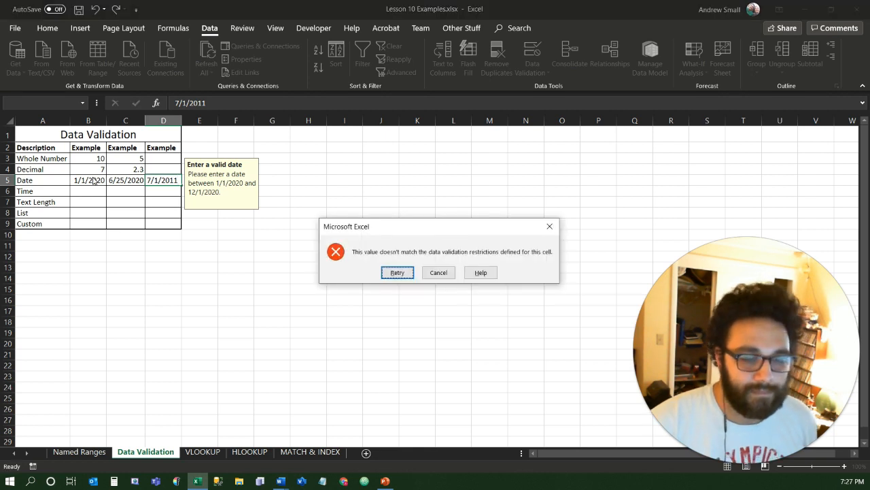
pyautogui.click(549, 223)
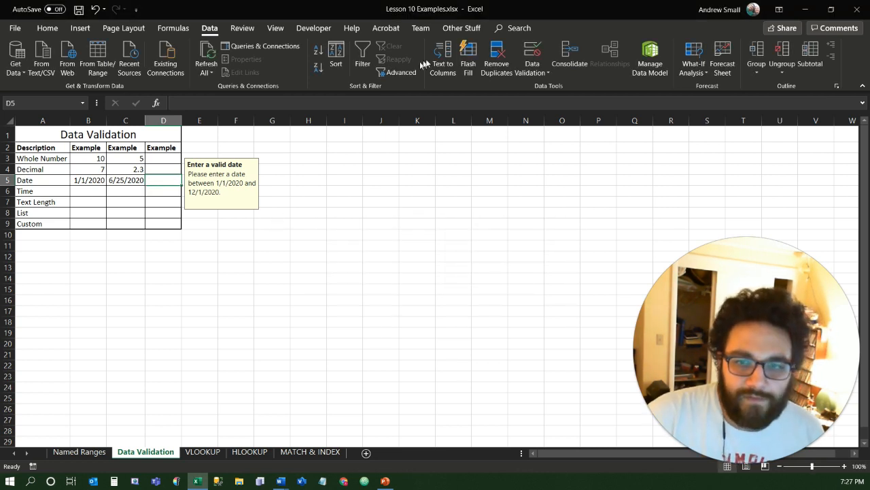
# Step: Give D5's date validation a Stop-style error alert with the title "Invalid Date"
pyautogui.click(540, 54)
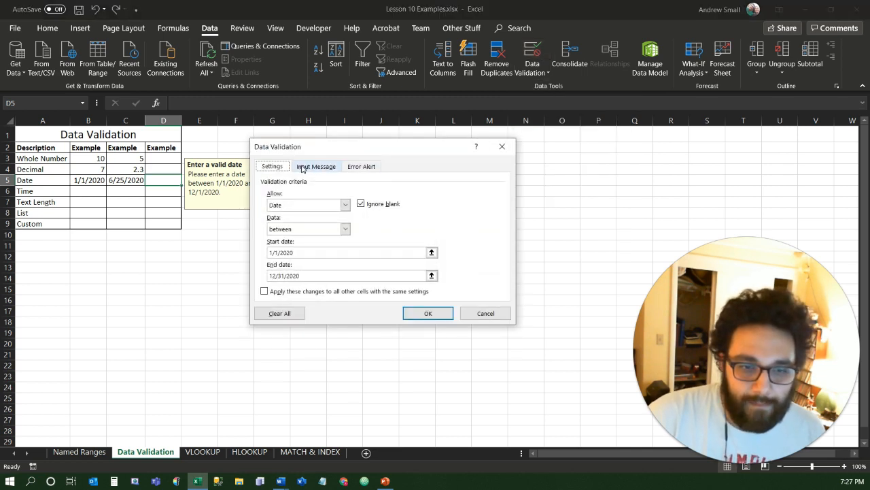
pyautogui.click(367, 169)
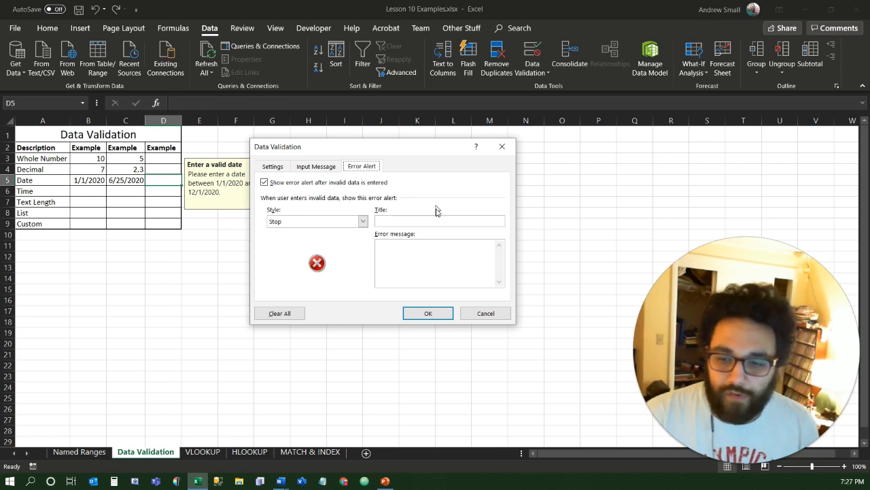
pyautogui.click(362, 222)
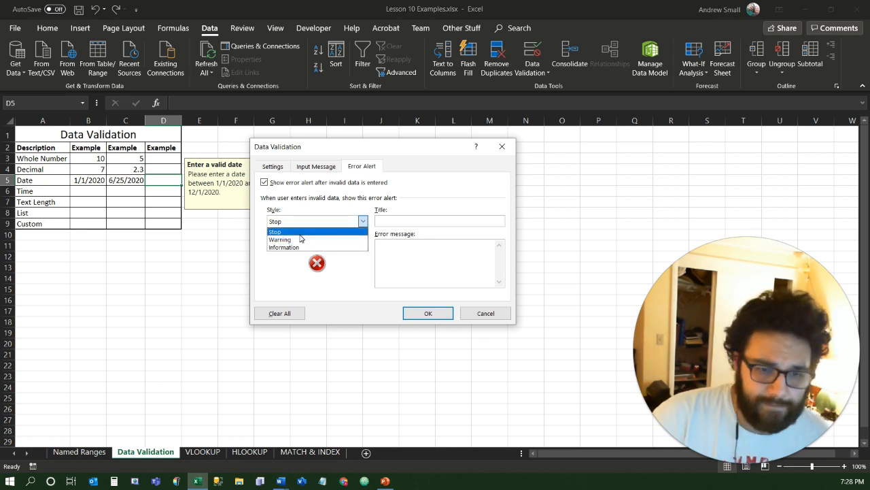
pyautogui.click(300, 232)
pyautogui.click(397, 221)
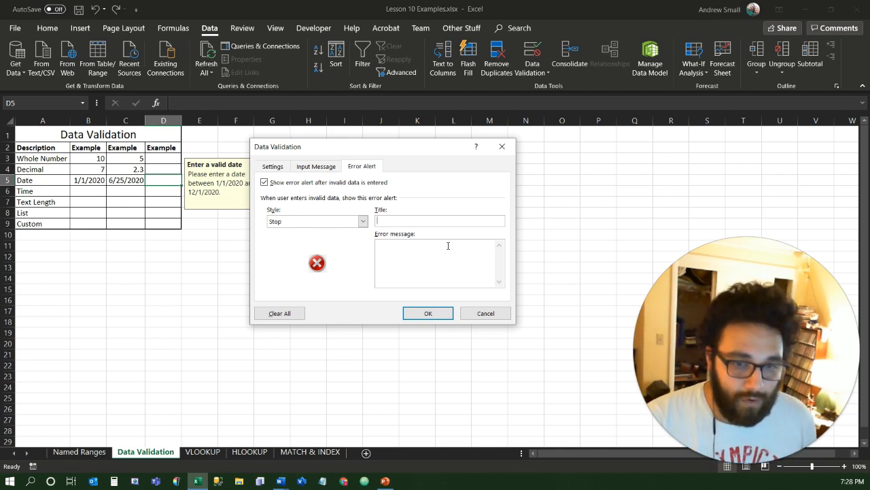
pyautogui.write('Invali')
pyautogui.write('d Da')
# Step: Write the error message "Please enter a valid date between 1/1 and 12/31/2020." and apply the alert to D5
pyautogui.write('Please enter a valid s')
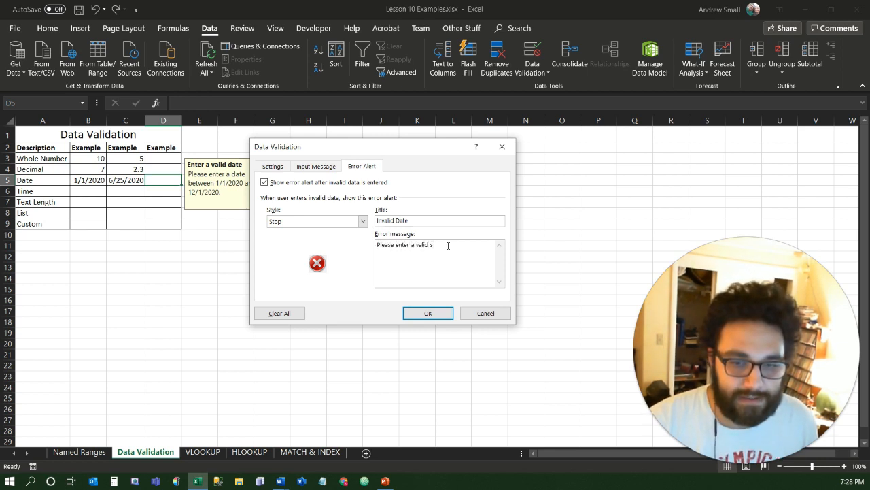
pyautogui.press('BackSpace')
pyautogui.write('date between 1/')
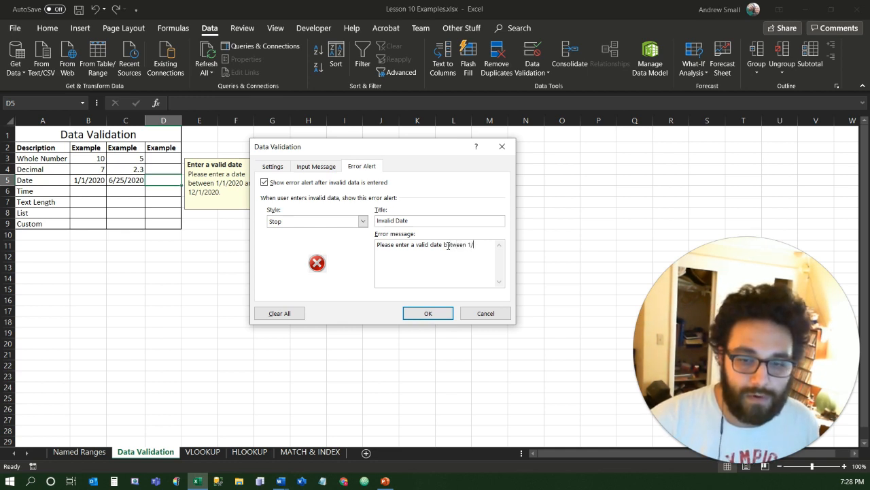
pyautogui.write('1 and 12')
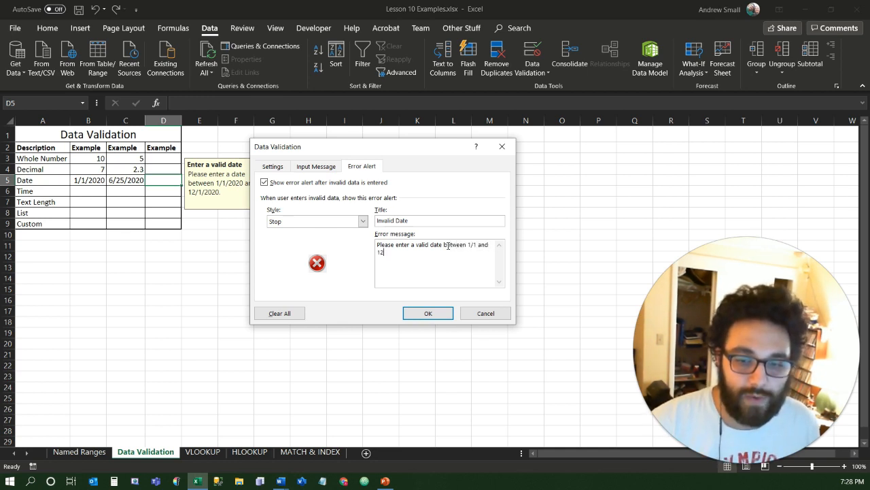
pyautogui.write('/31/2020.')
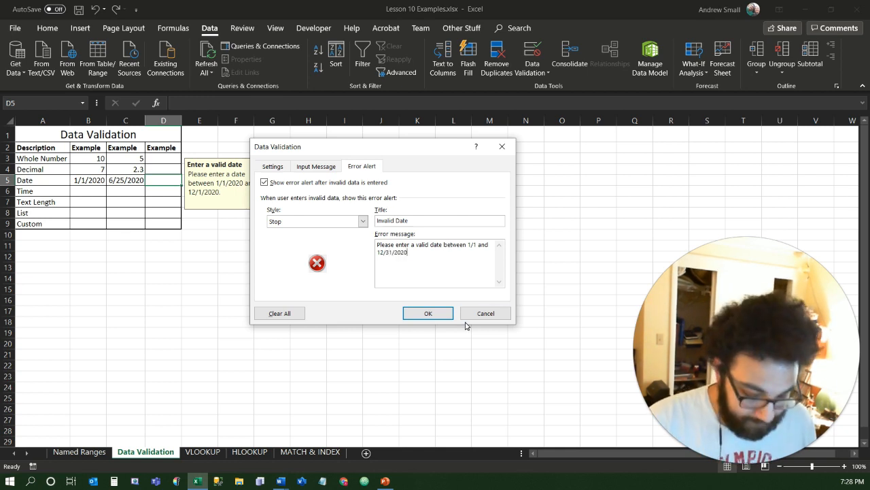
pyautogui.click(428, 313)
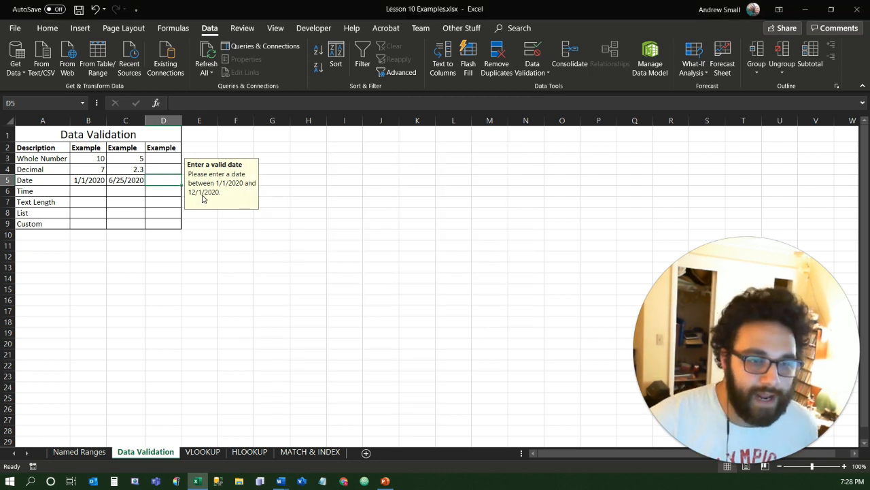
# Step: Test the custom Stop alert by trying to enter 1/1/2019 in D5, and close the alert
pyautogui.write('1')
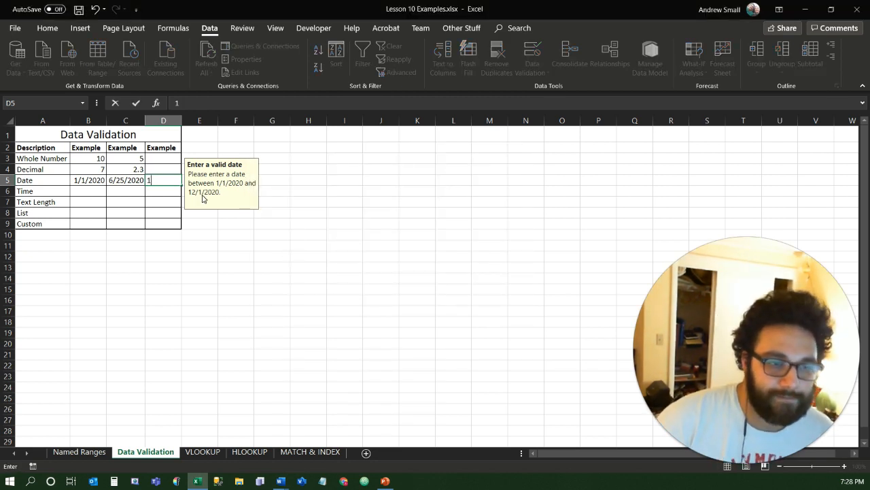
pyautogui.write('/1/')
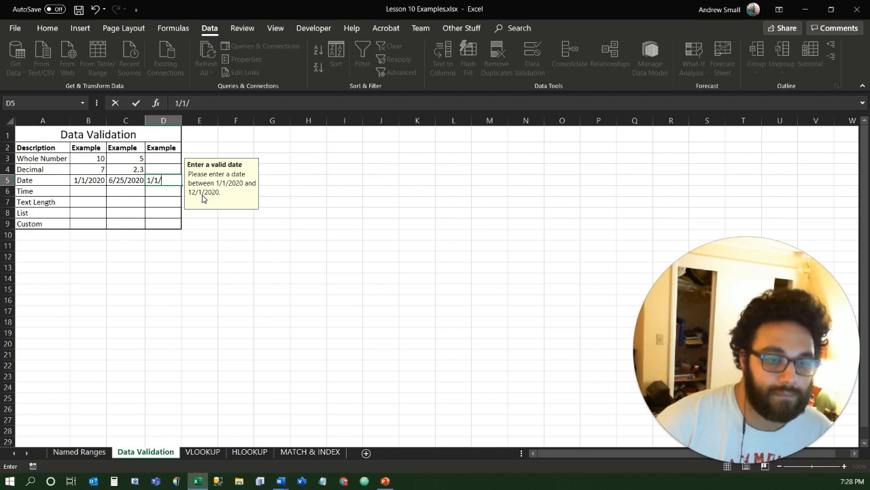
pyautogui.write('2019')
pyautogui.press('Return')
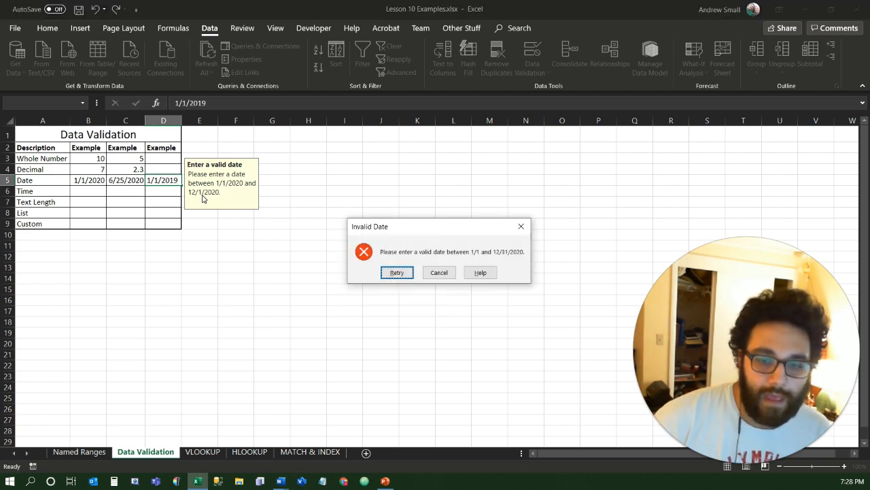
pyautogui.moveTo(417, 227); pyautogui.dragTo(339, 170)
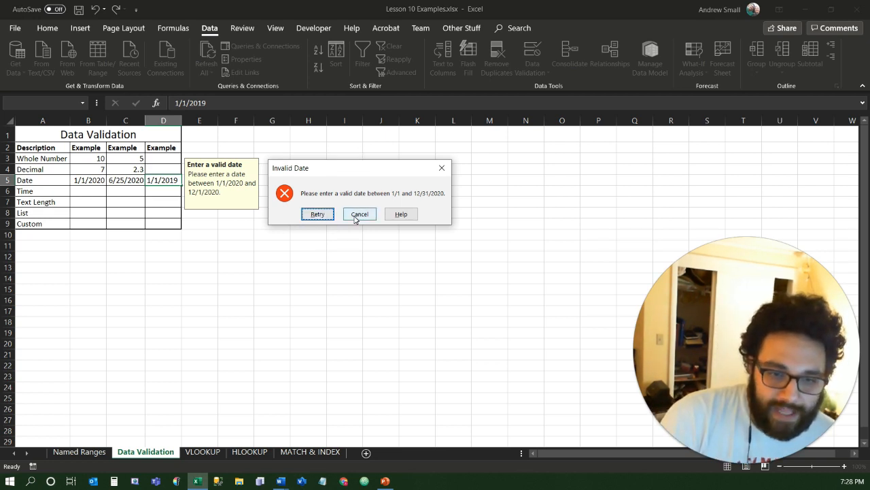
pyautogui.click(442, 167)
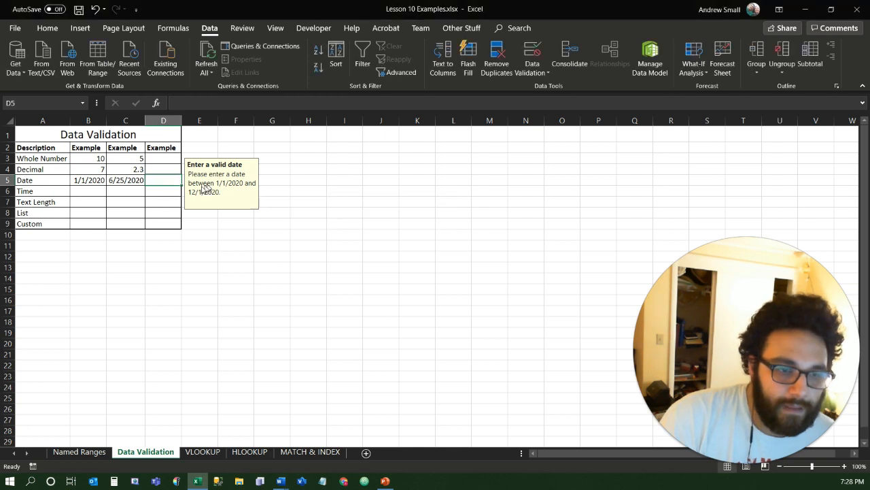
# Step: Change the style of D5's error alert to Warning and apply it
pyautogui.click(532, 47)
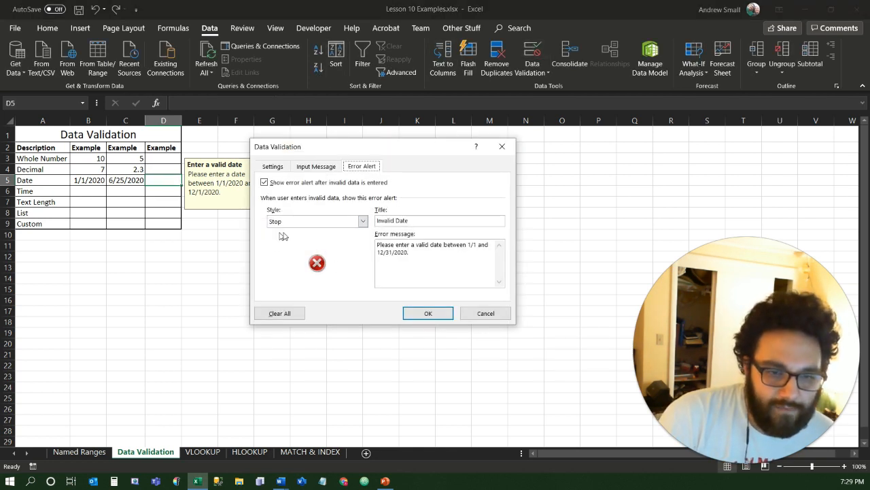
pyautogui.click(363, 221)
pyautogui.click(304, 238)
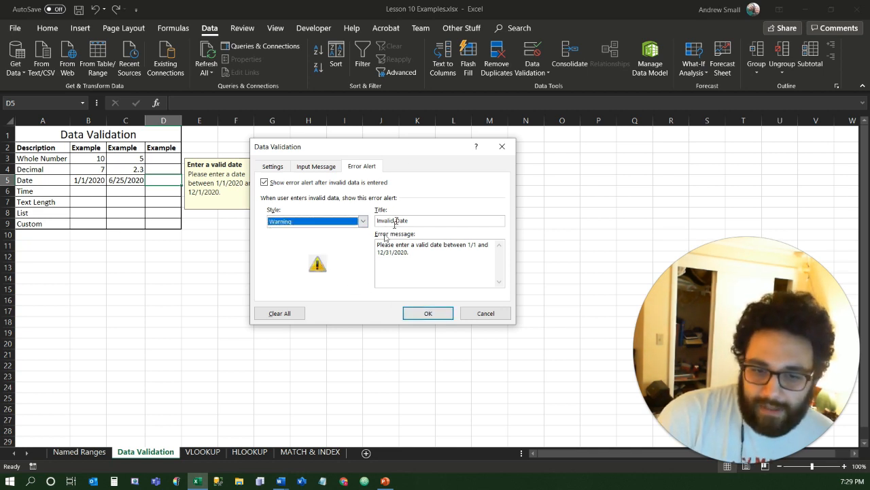
pyautogui.click(429, 313)
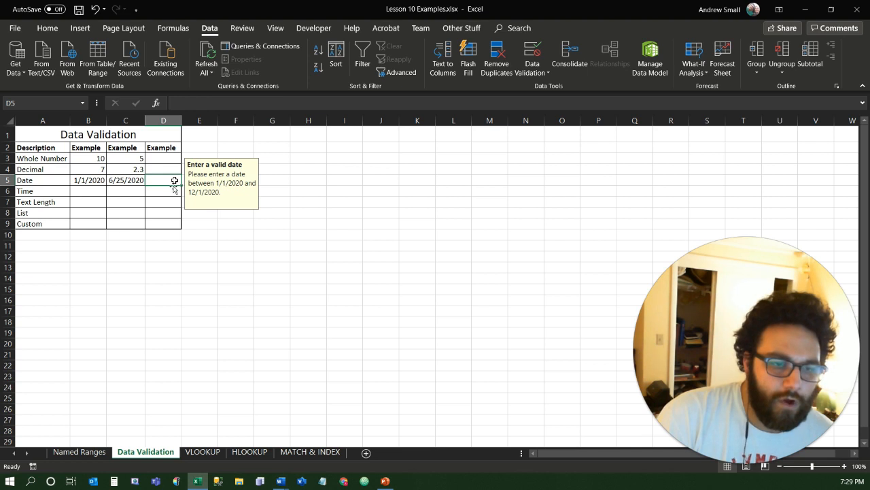
# Step: Enter 1/20/2018 in D5, declining to continue at the first warning, and resubmit it choosing to continue
pyautogui.write('1/')
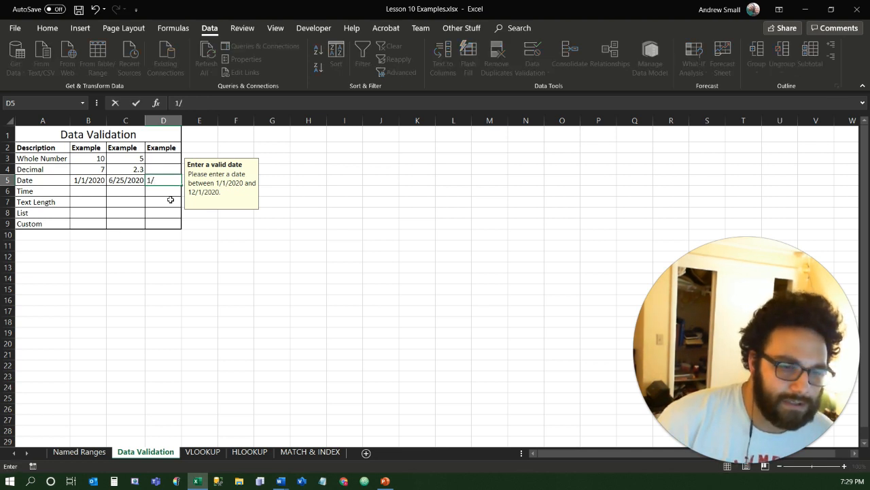
pyautogui.write('20/')
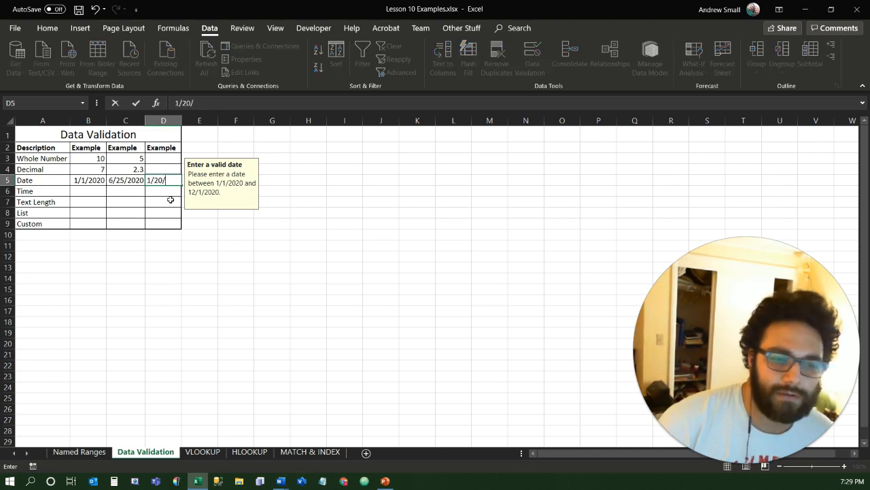
pyautogui.write('2018')
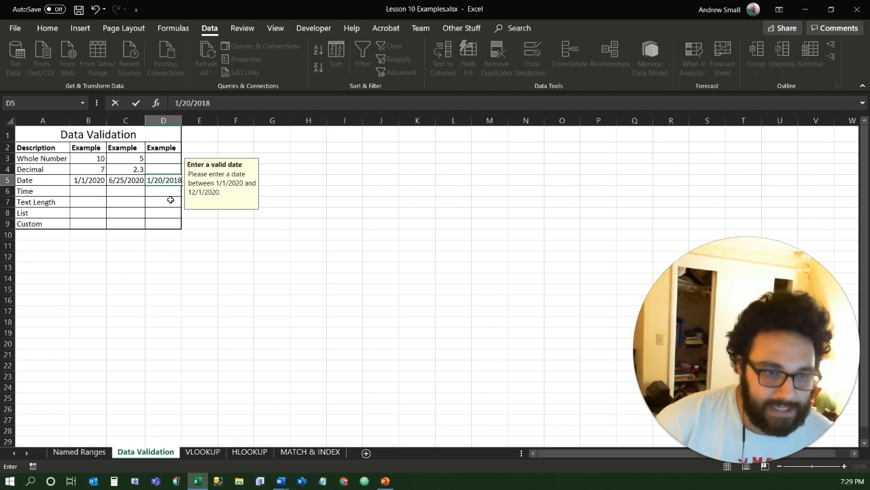
pyautogui.press('Return')
pyautogui.moveTo(450, 230); pyautogui.dragTo(379, 179)
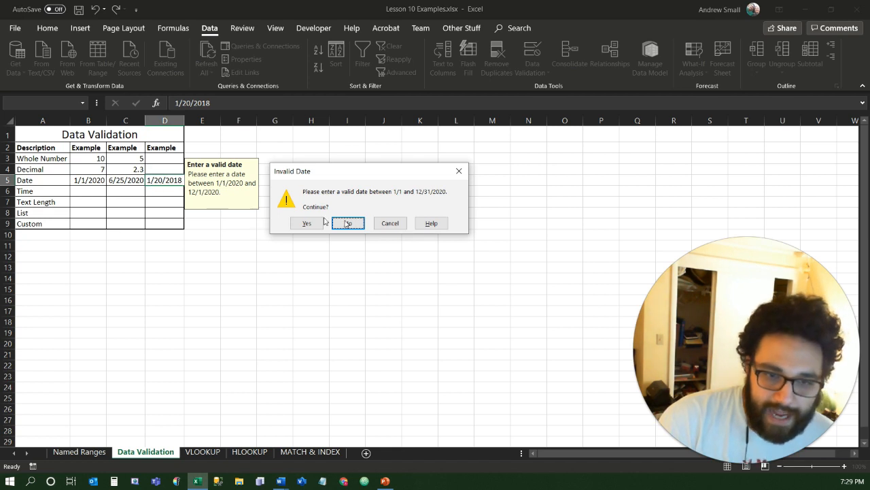
pyautogui.click(359, 227)
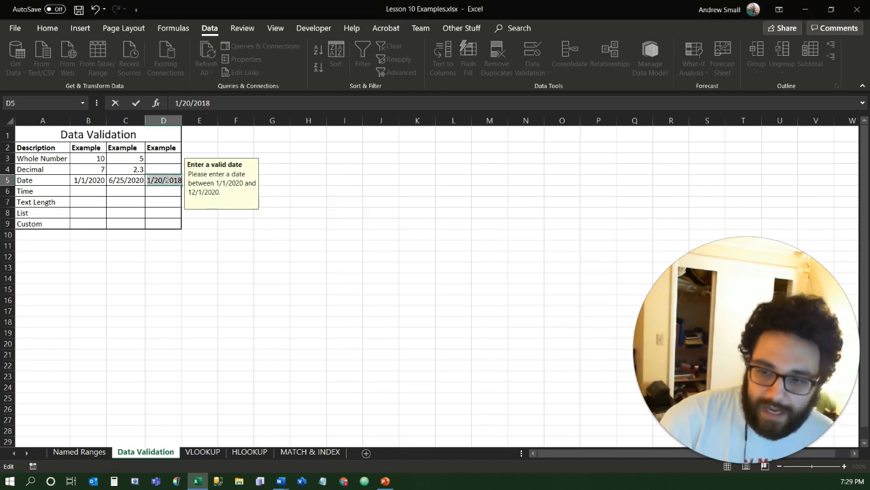
pyautogui.press('Return')
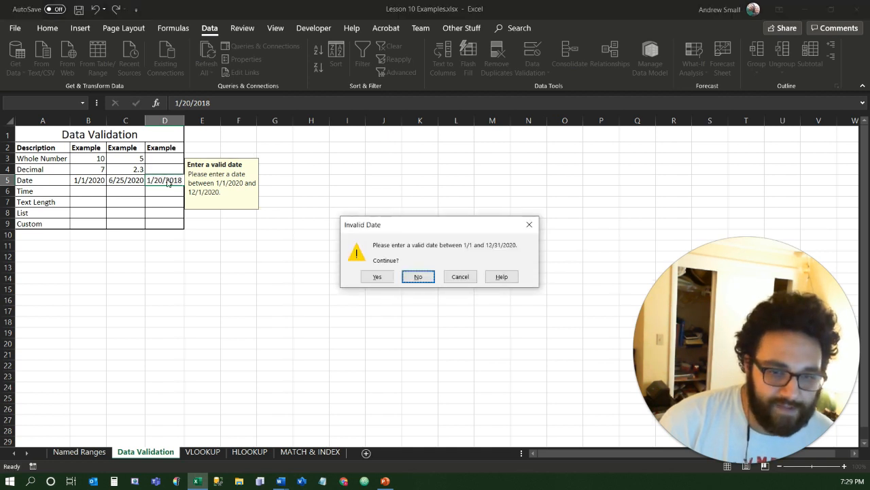
pyautogui.click(371, 278)
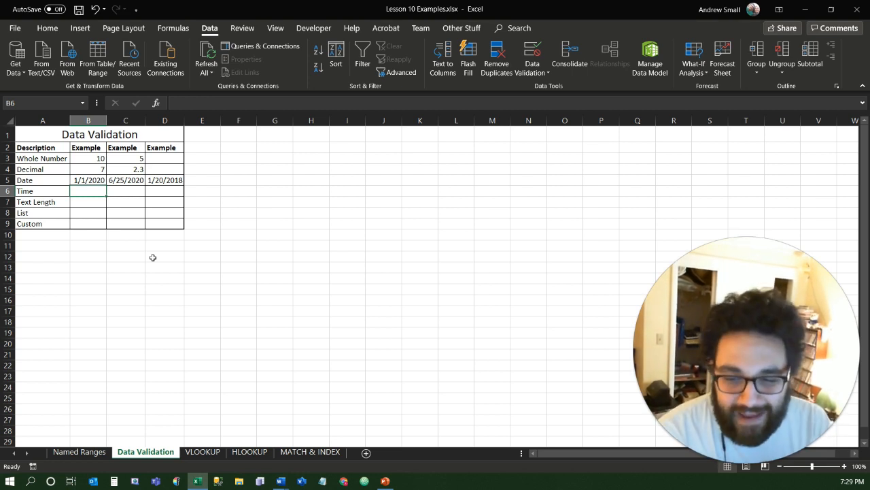
# Step: Change the style of D5's error alert to Information and apply it
pyautogui.click(162, 179)
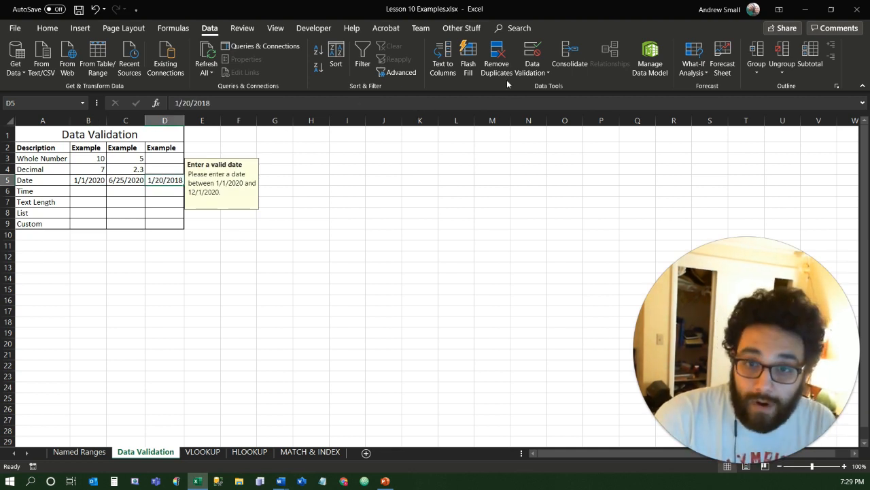
pyautogui.click(530, 53)
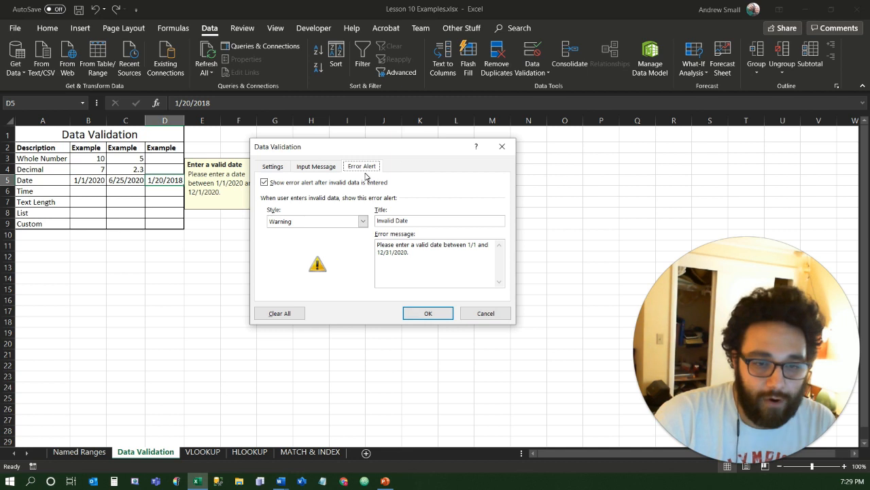
pyautogui.click(361, 226)
pyautogui.click(360, 225)
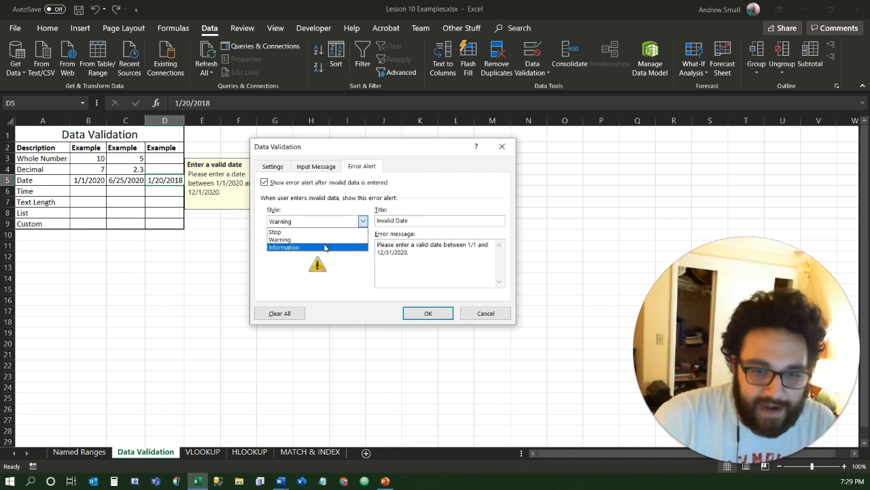
pyautogui.click(330, 248)
pyautogui.click(428, 314)
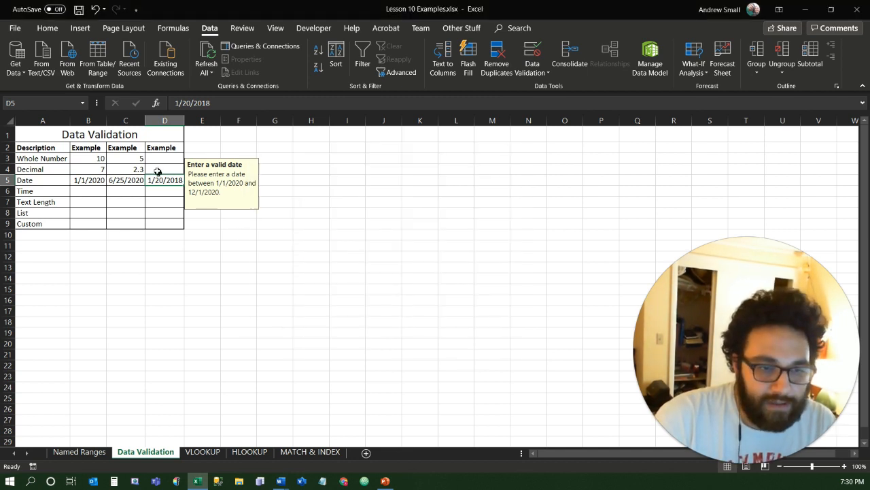
# Step: Test the Information alert by replacing D5's date with 1/1/2015 and accepting the alert, and clear the cell
pyautogui.press('Delete')
pyautogui.press('Return')
pyautogui.click(161, 182)
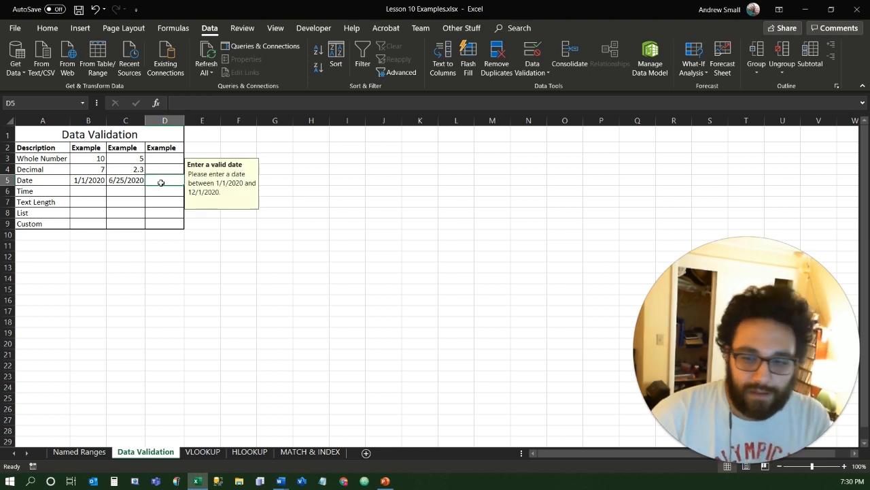
pyautogui.write('1')
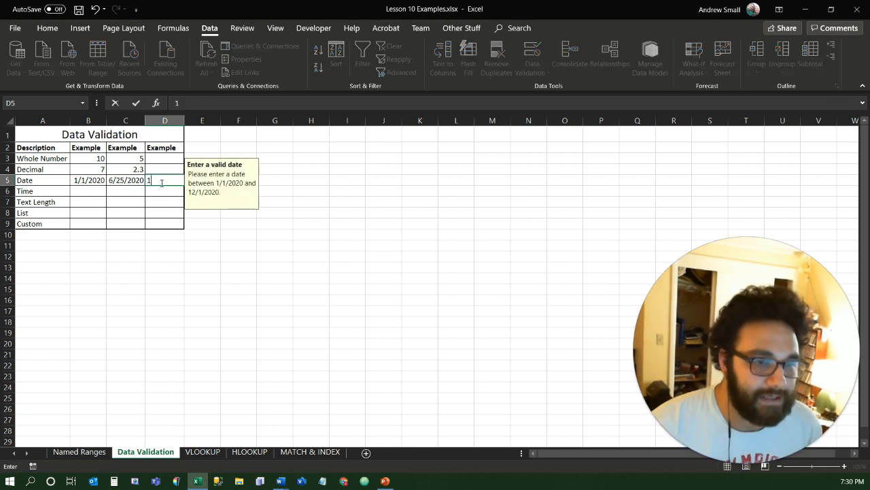
pyautogui.write('/1/')
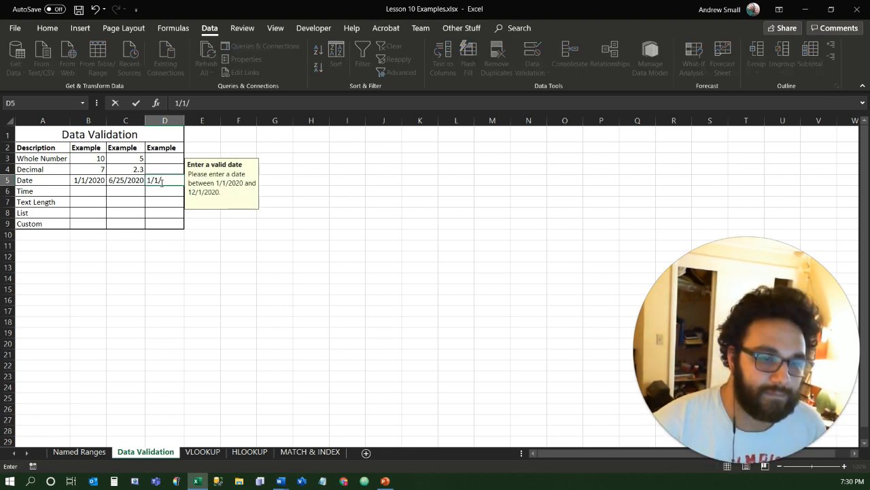
pyautogui.write('2015')
pyautogui.press('Return')
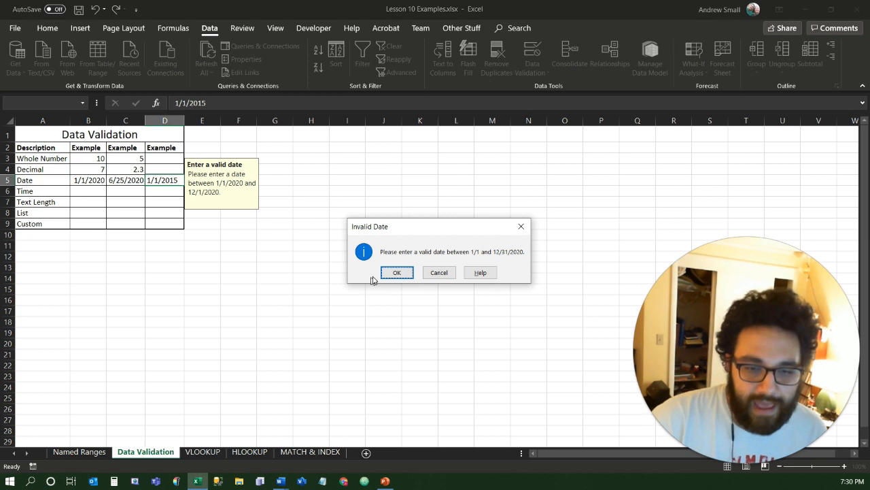
pyautogui.click(397, 273)
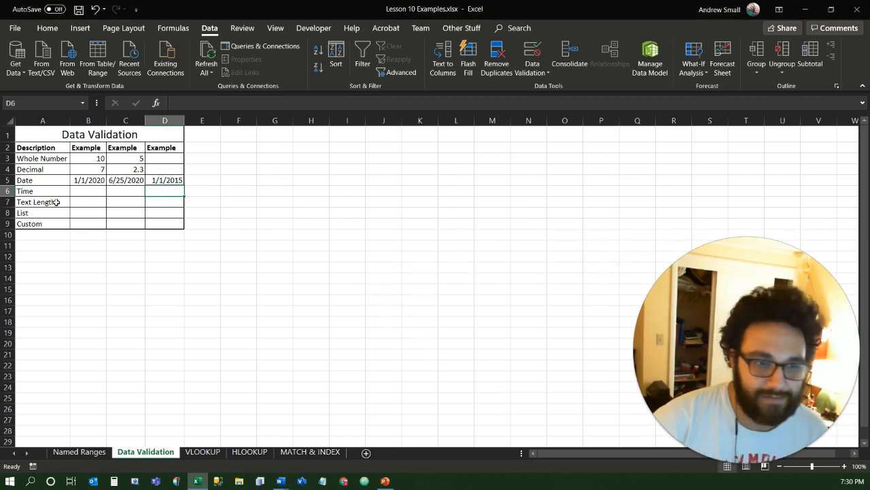
pyautogui.click(173, 178)
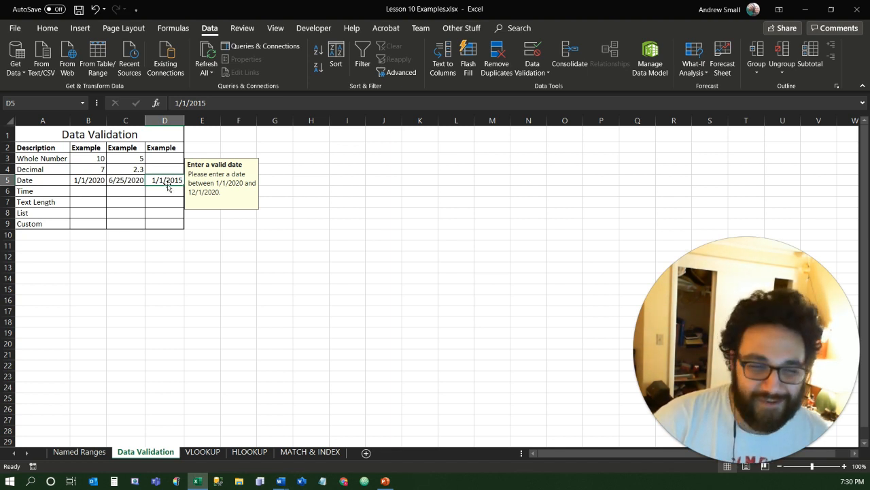
pyautogui.press('Delete')
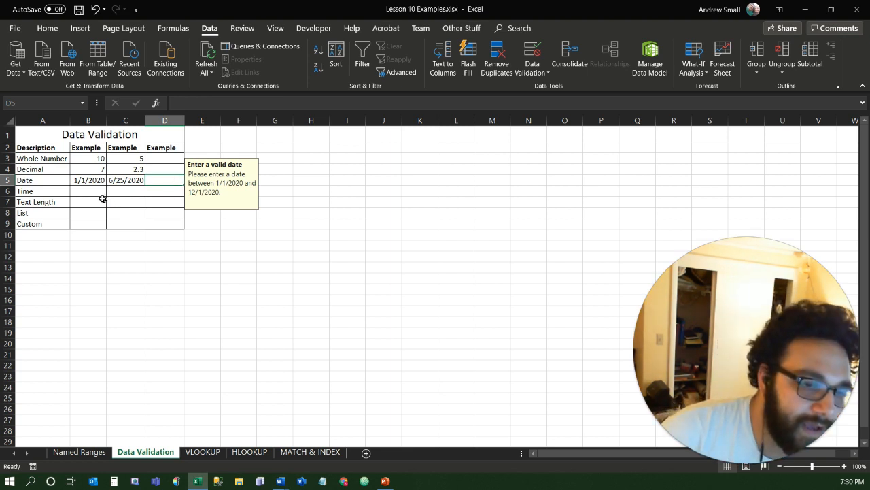
# Step: Apply a Time validation rule to B6:D6 that allows values between 8:00 AM and 6:00 PM
pyautogui.moveTo(83, 192); pyautogui.dragTo(162, 194)
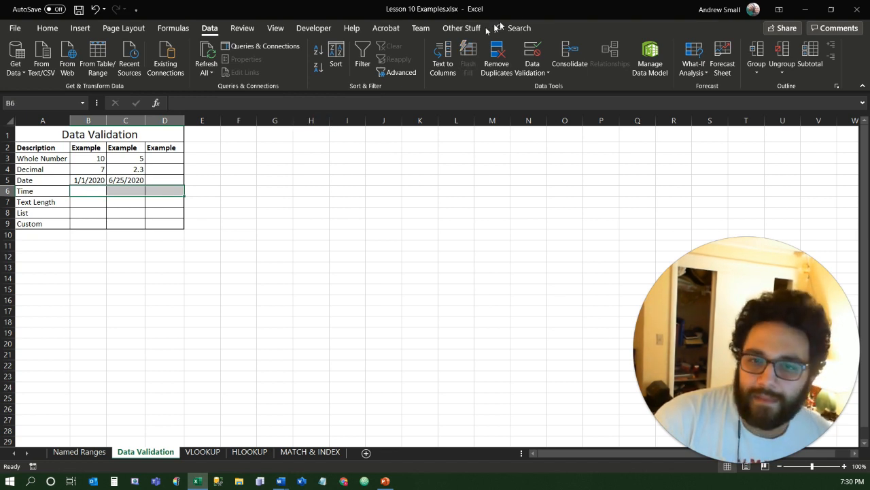
pyautogui.click(533, 55)
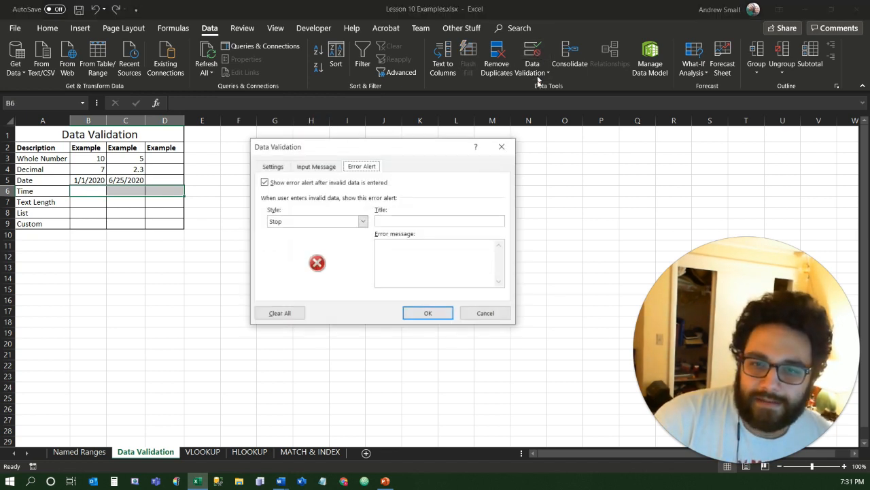
pyautogui.click(311, 167)
pyautogui.click(274, 168)
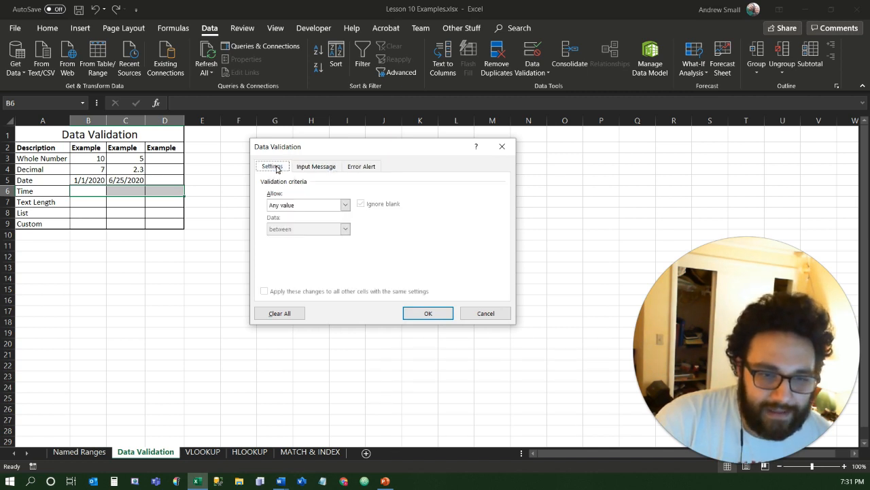
pyautogui.click(345, 204)
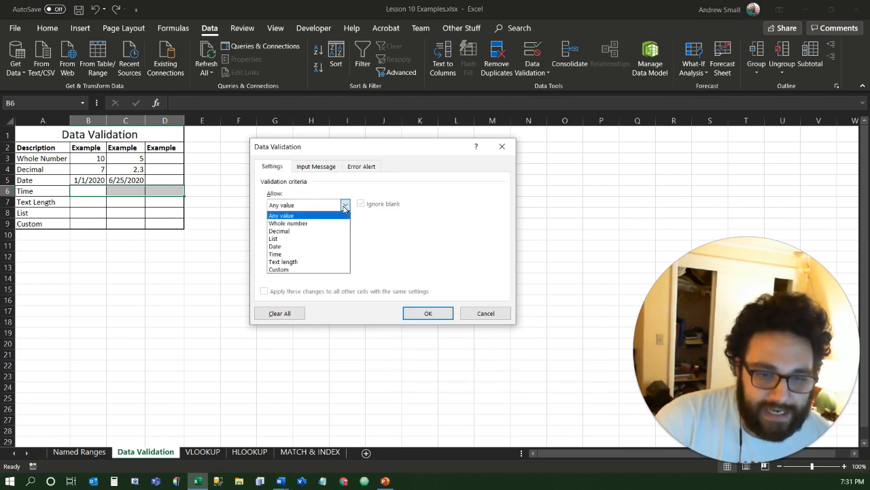
pyautogui.click(282, 254)
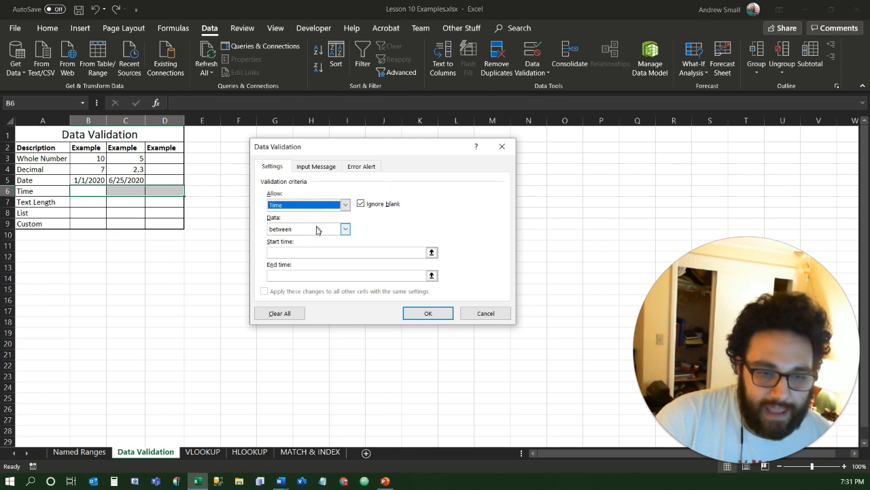
pyautogui.click(309, 252)
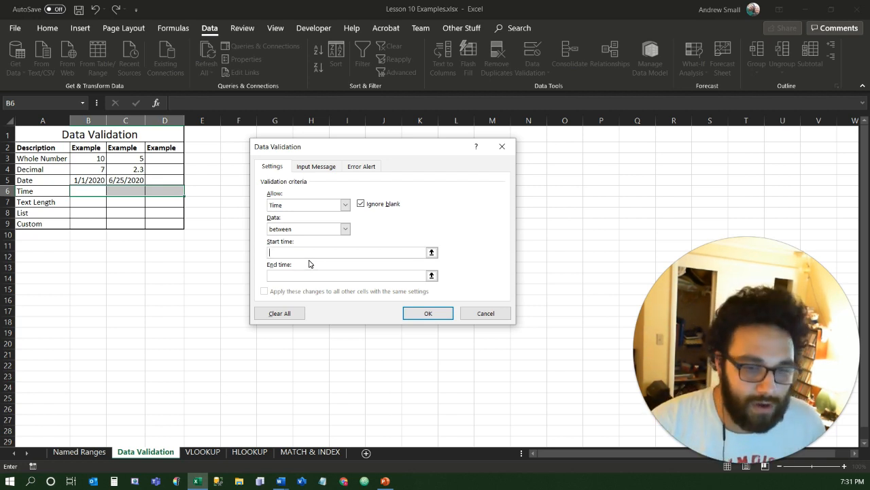
pyautogui.write('8:00 AM')
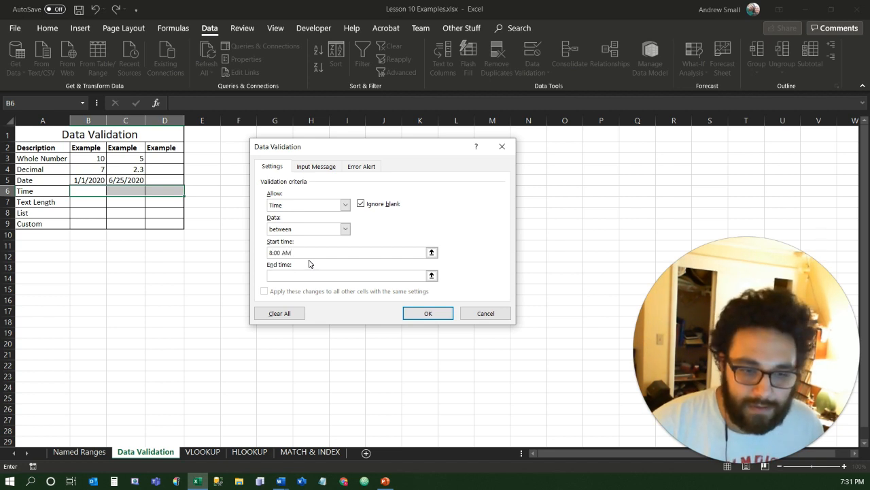
pyautogui.write('6:00 PM')
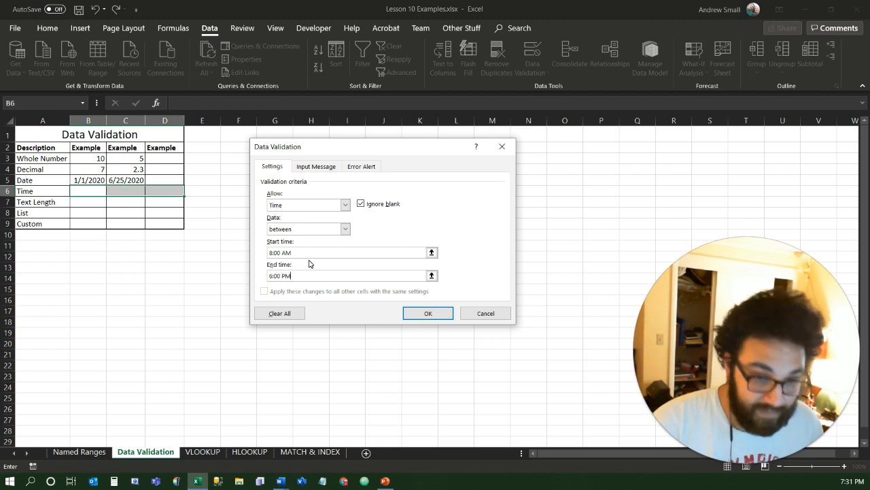
pyautogui.click(421, 314)
# Step: Test the time rule by trying to enter 7:00 PM in B6, and choose to retry the entry
pyautogui.click(78, 188)
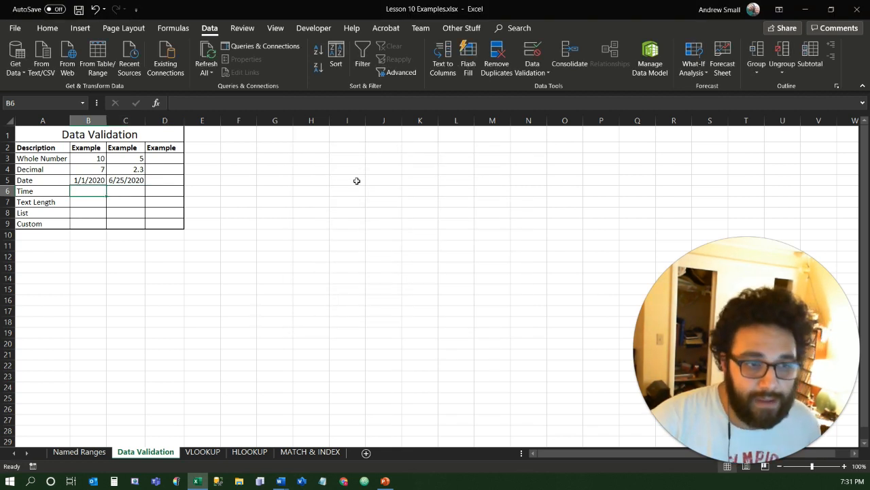
pyautogui.write('7')
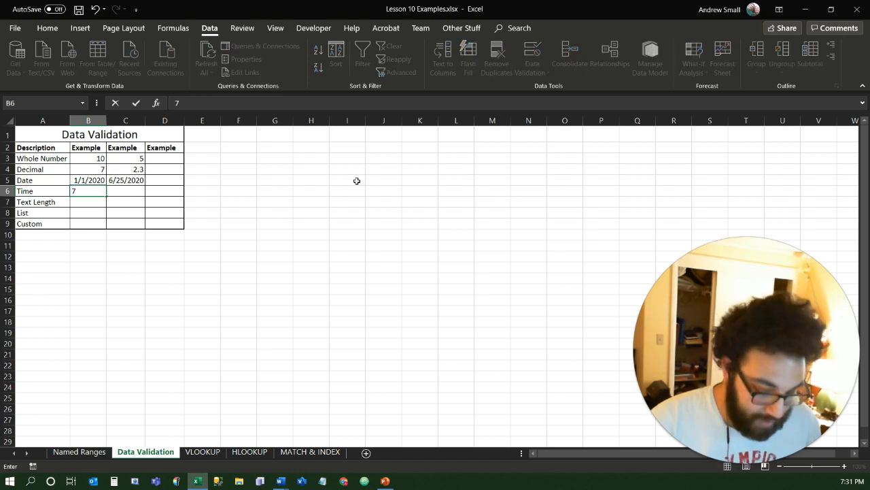
pyautogui.write(':00 PM')
pyautogui.press('Return')
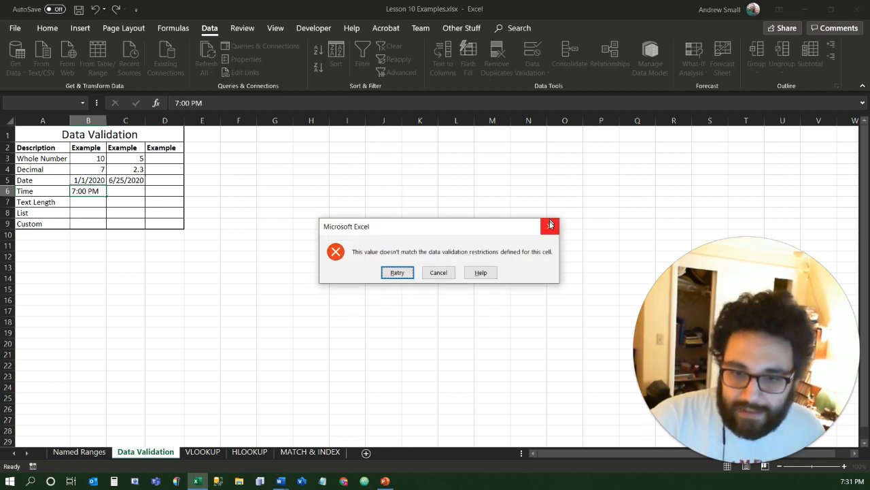
pyautogui.click(411, 276)
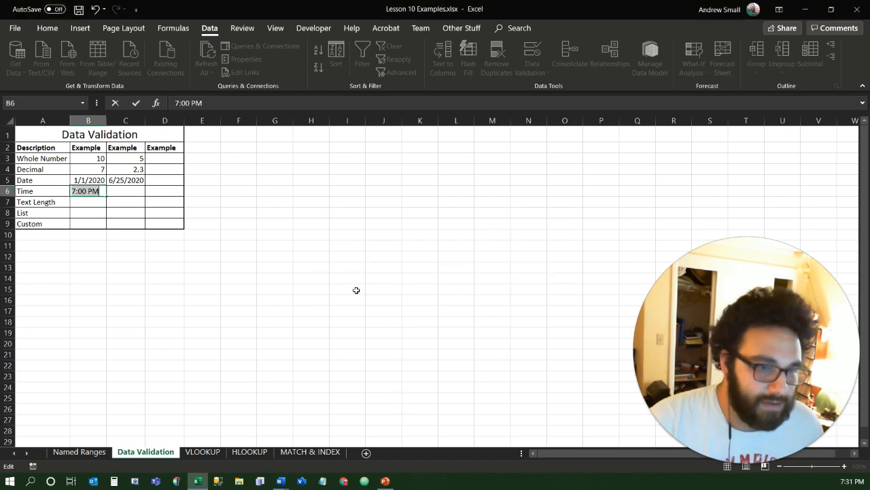
# Step: Correct the entry in B6 to 5:00 PM
pyautogui.press('Home')
pyautogui.hotkey('shift', 'Right')
pyautogui.write('5')
pyautogui.hotkey('ctrl', 'Return')
pyautogui.press('Return')
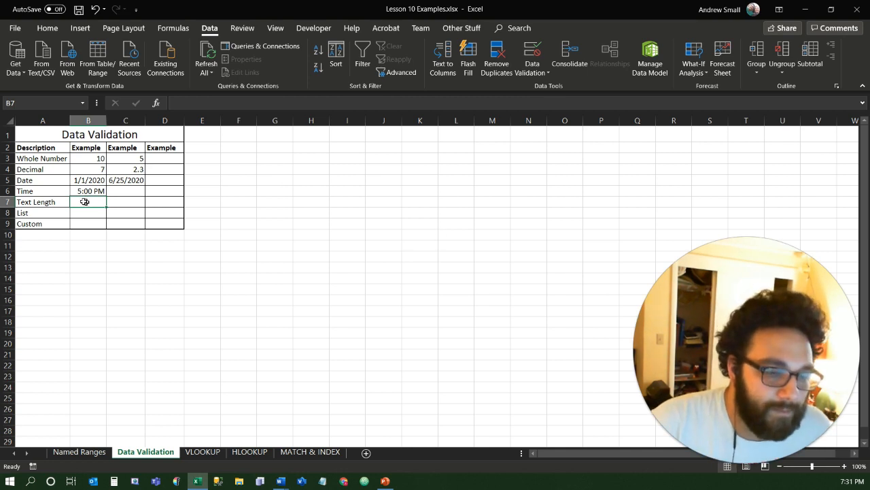
# Step: Apply a Text length validation rule to B7:D7 with a minimum of 2 and a maximum of 100 characters
pyautogui.moveTo(85, 201); pyautogui.dragTo(161, 201)
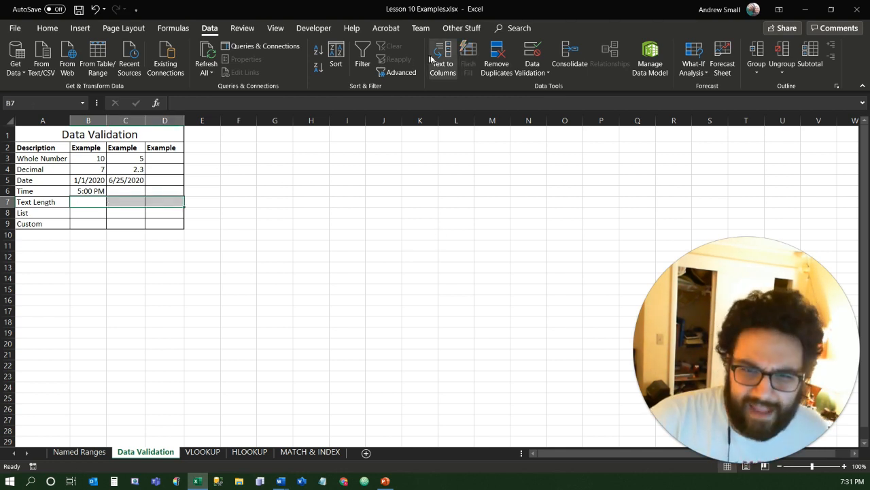
pyautogui.click(531, 51)
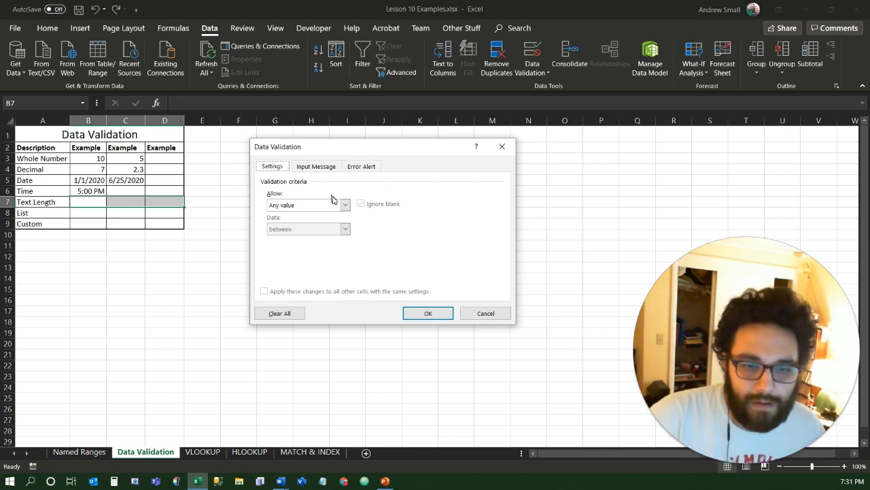
pyautogui.click(340, 204)
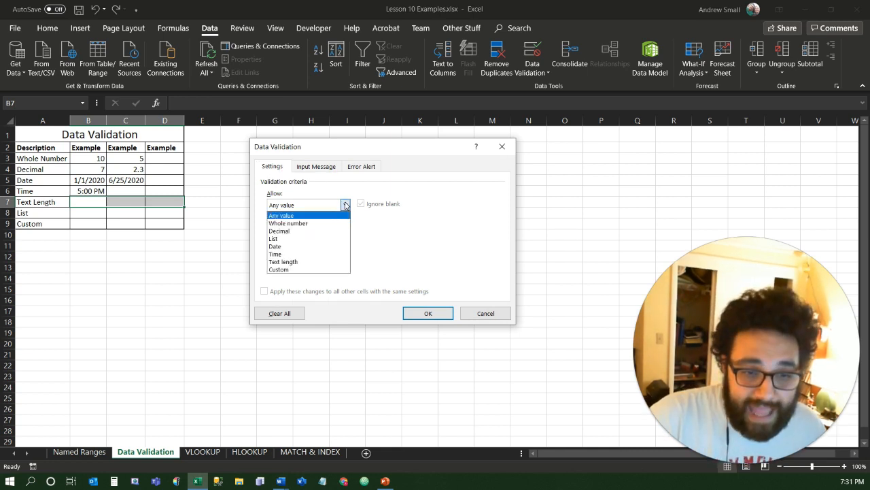
pyautogui.click(288, 261)
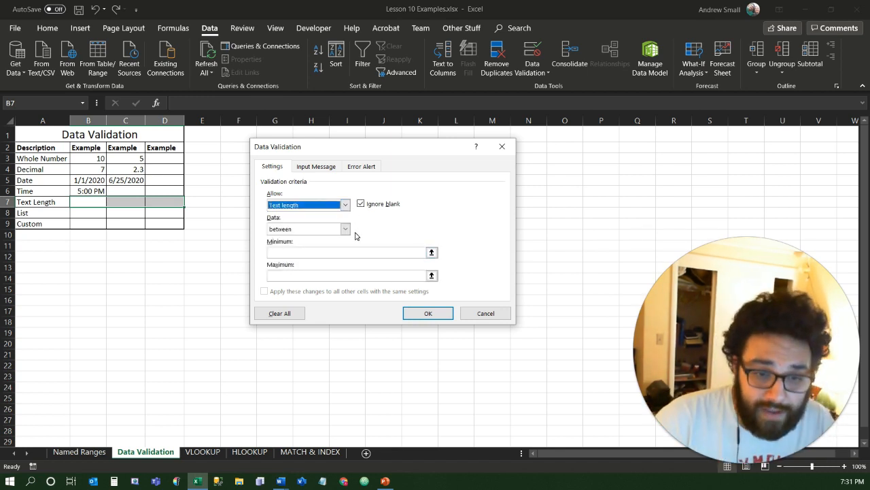
pyautogui.click(278, 254)
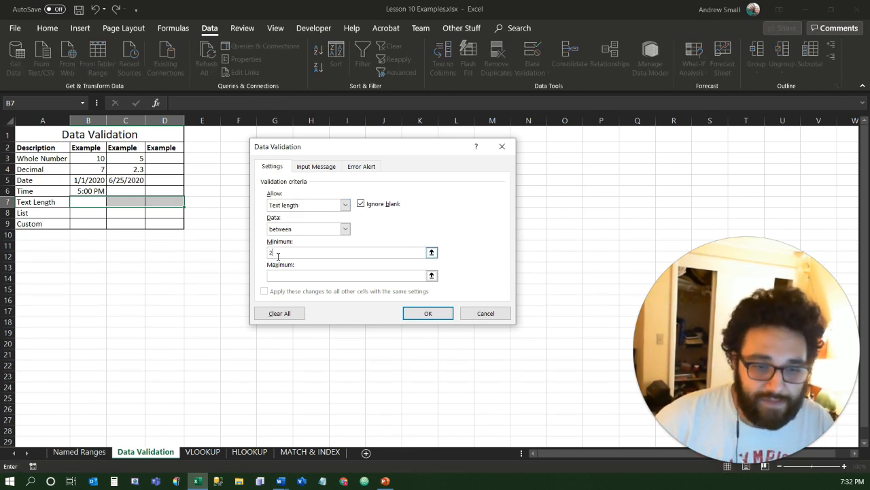
pyautogui.click(333, 278)
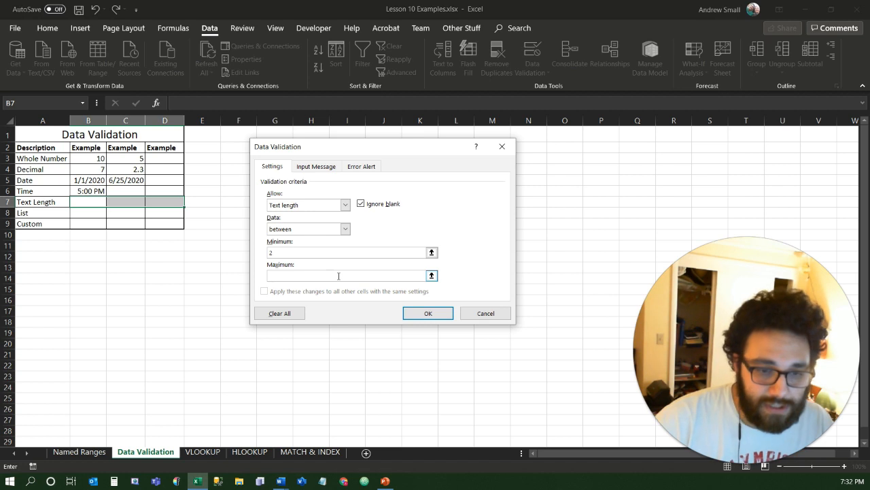
pyautogui.write('100')
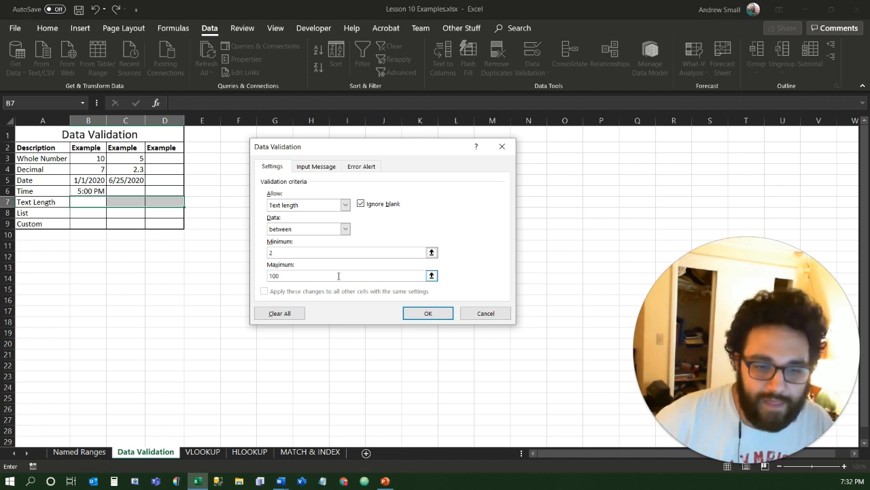
pyautogui.click(427, 313)
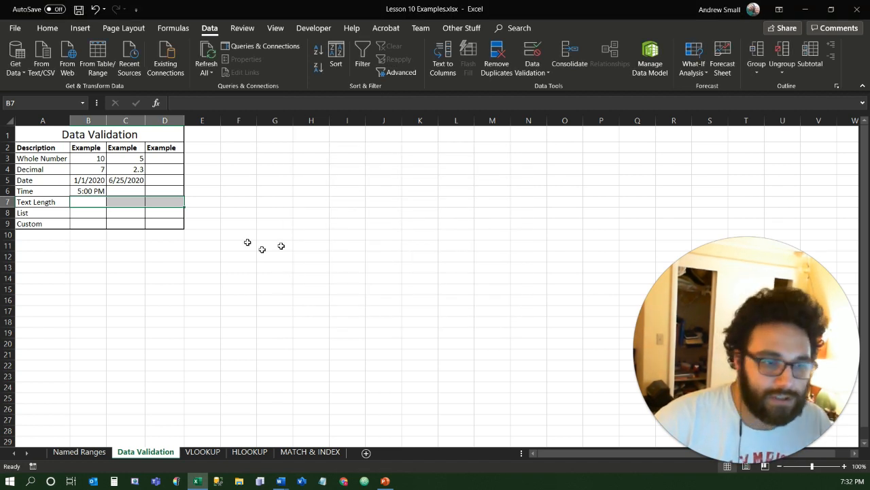
# Step: Test the text length rule by entering the sample text "fsghlaksdfg" in B7
pyautogui.click(89, 201)
pyautogui.moveTo(385, 481)
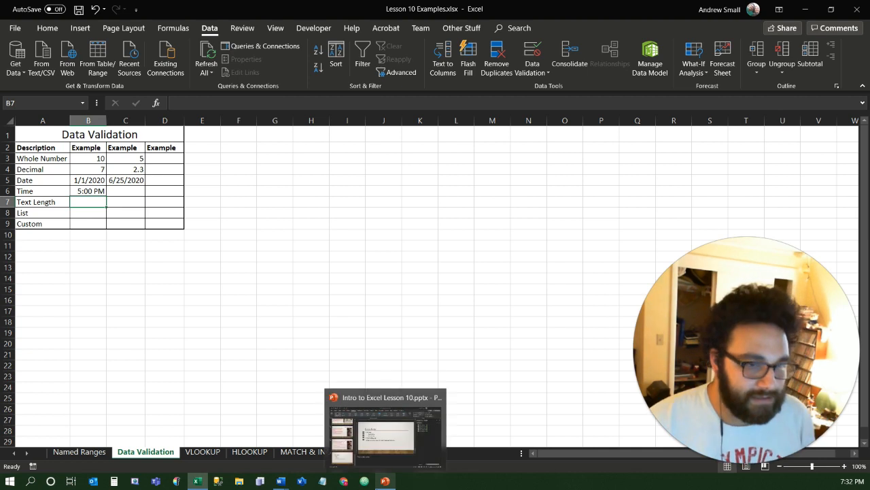
pyautogui.write('fsghlaksdfg')
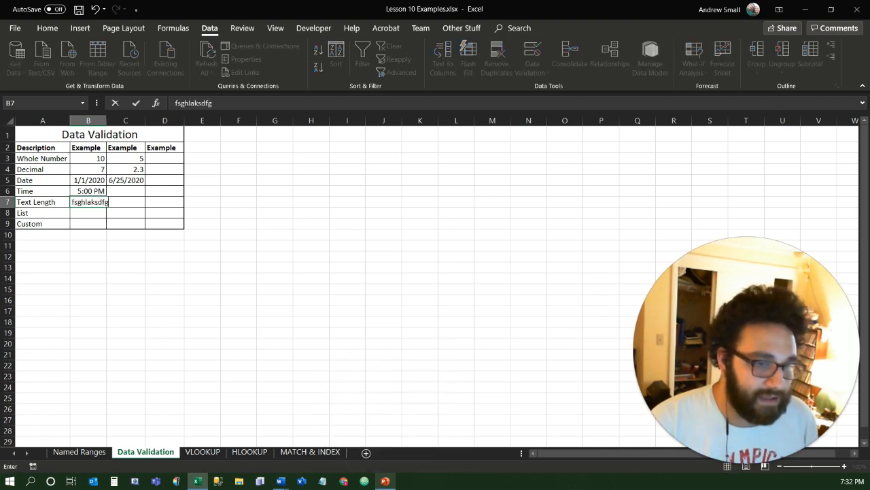
pyautogui.press('Tab')
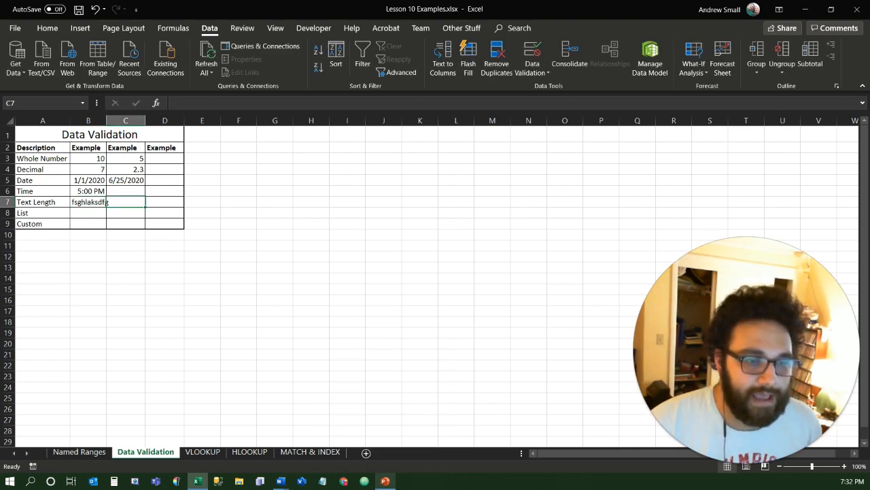
# Step: Test the text length rule in C7 by trying the one-character entry "1", retrying, and entering "fd" instead
pyautogui.write('1')
pyautogui.press('Return')
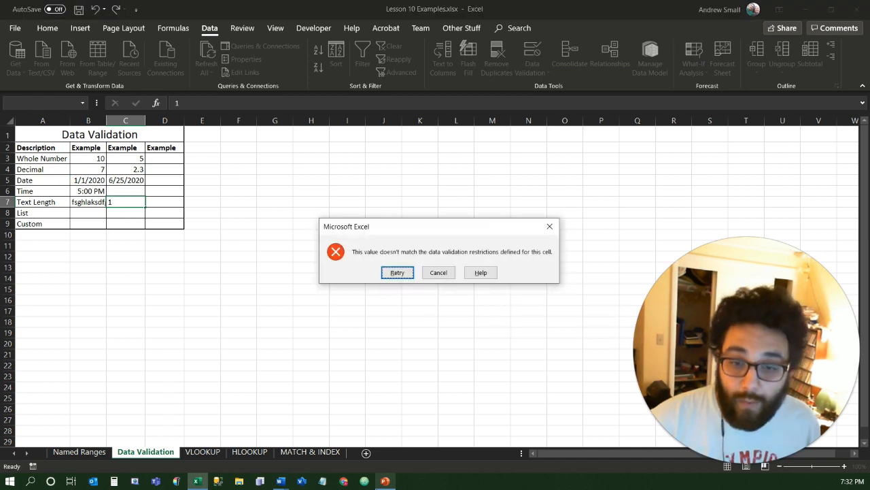
pyautogui.press('Return')
pyautogui.write('fd')
pyautogui.press('Return')
pyautogui.press('Up')
pyautogui.hotkey('shift', 'Right')
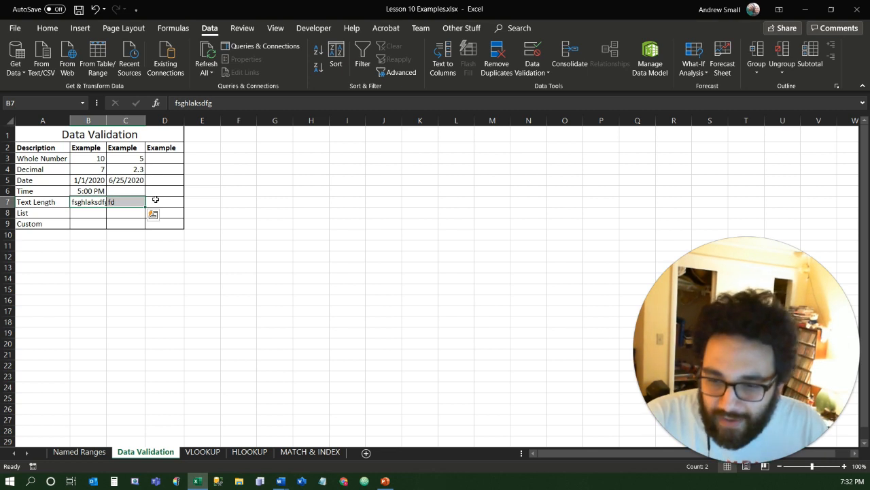
# Step: Apply a List validation rule to B8 with an in-cell dropdown and the source entries Yes,No
pyautogui.moveTo(81, 214); pyautogui.dragTo(165, 214)
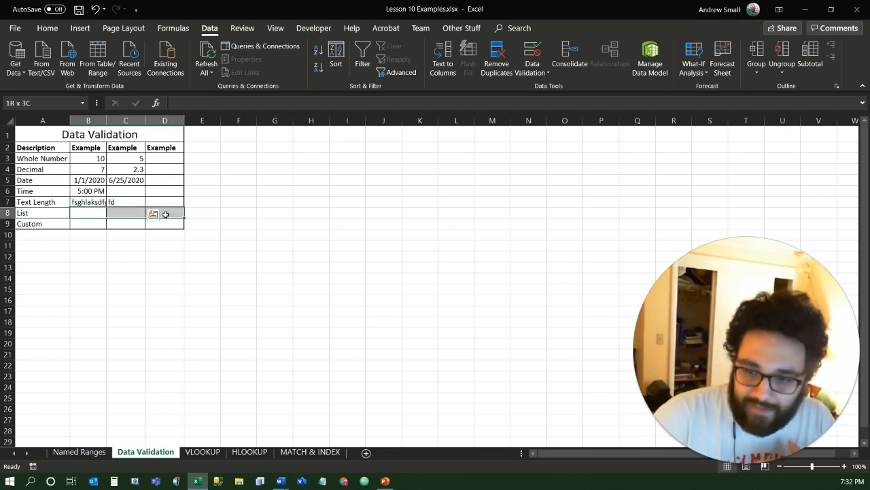
pyautogui.click(84, 214)
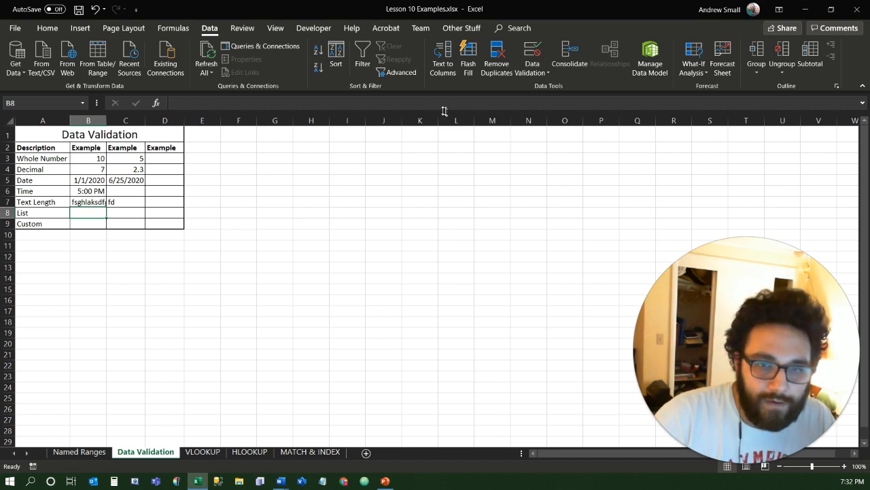
pyautogui.click(537, 61)
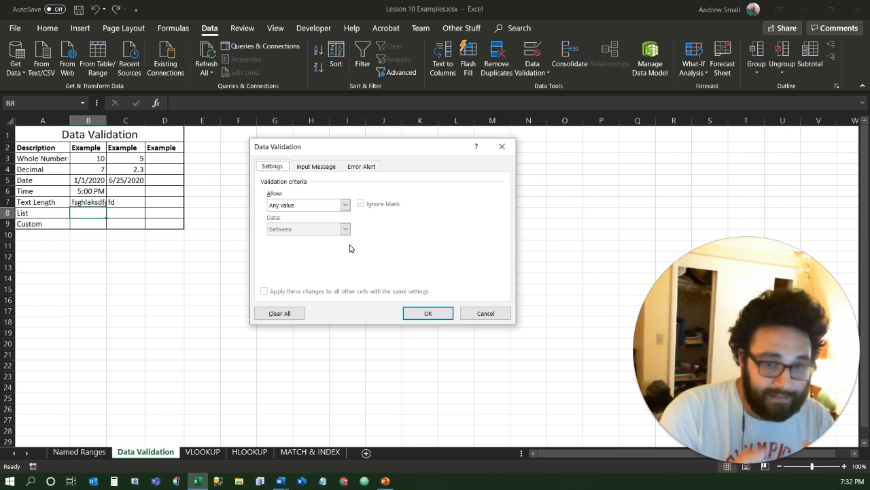
pyautogui.click(345, 205)
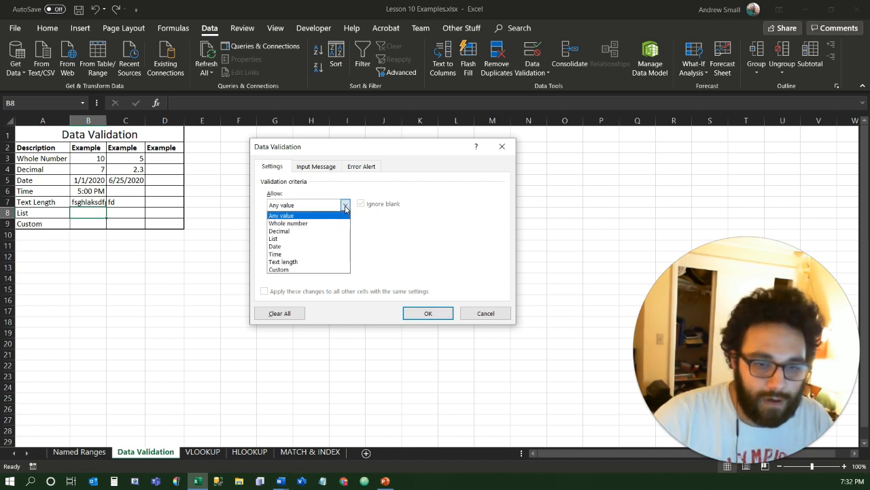
pyautogui.click(292, 238)
pyautogui.click(318, 253)
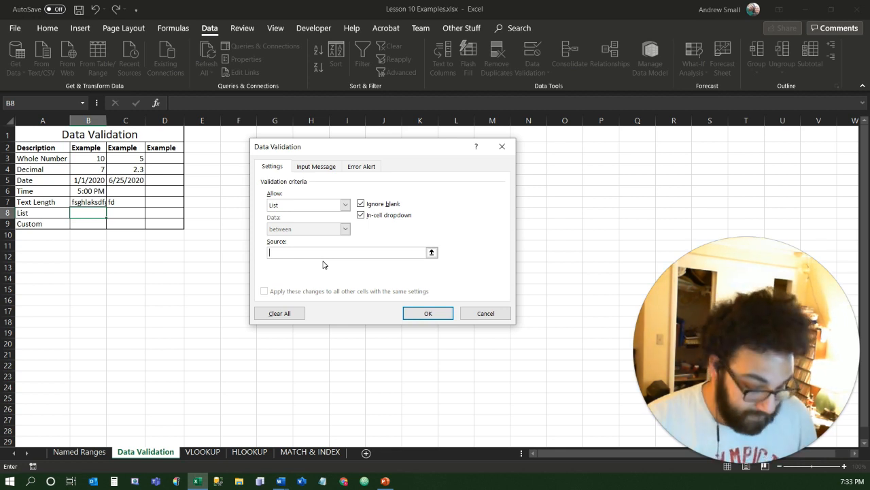
pyautogui.write('Ye')
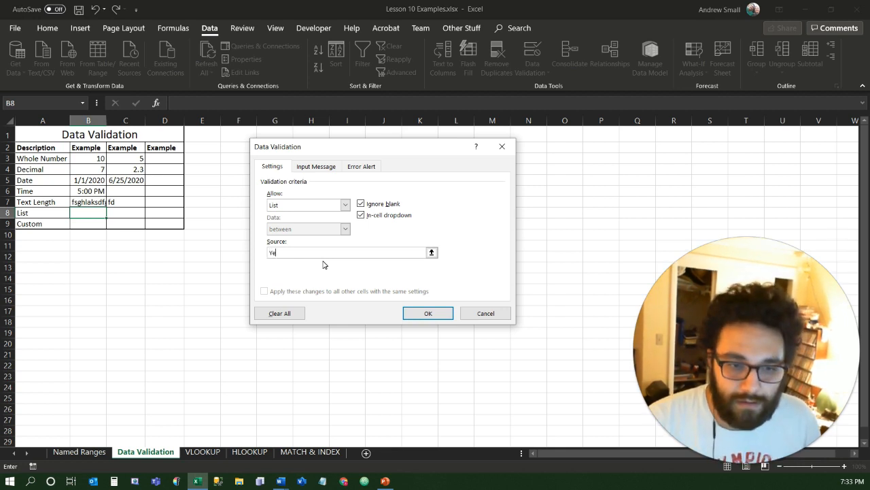
pyautogui.write('s,')
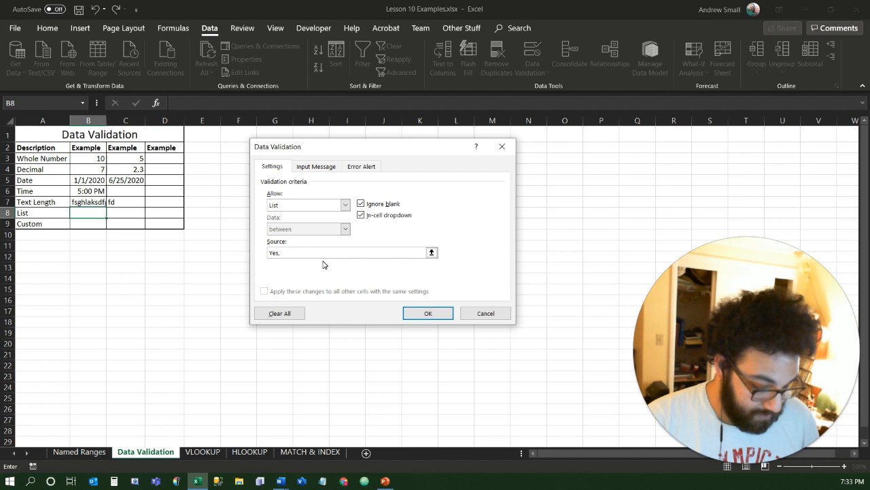
pyautogui.write('No')
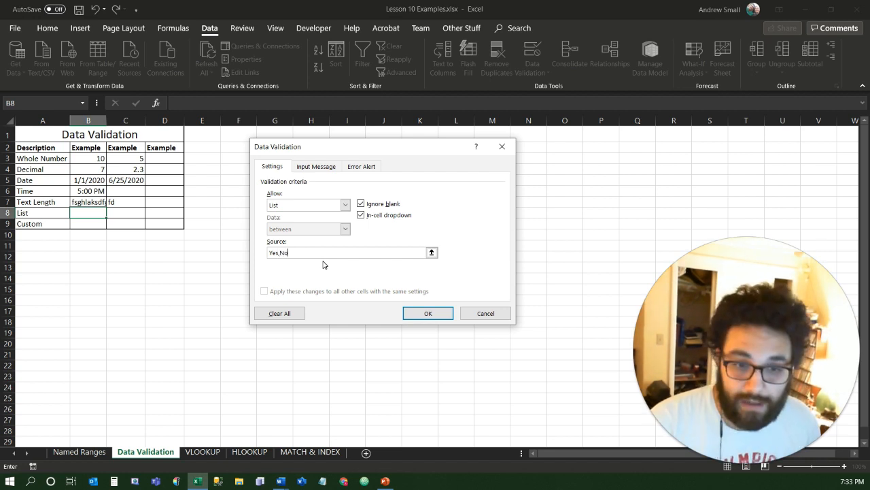
pyautogui.click(428, 314)
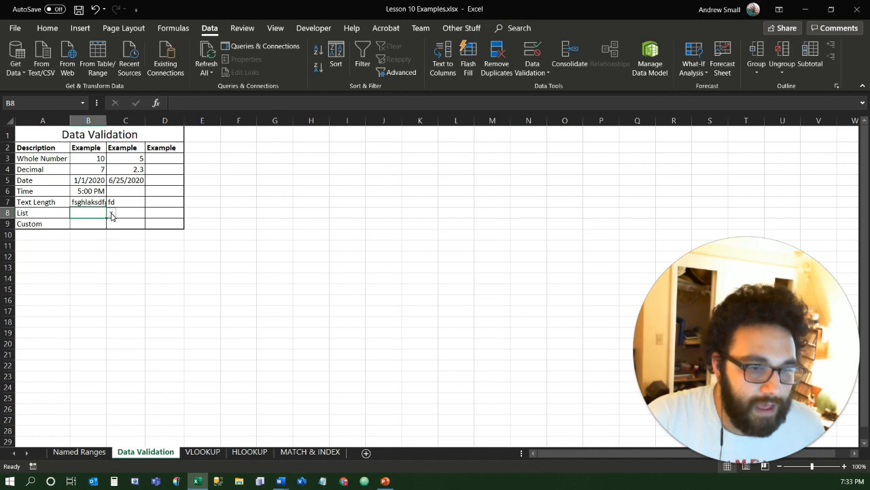
# Step: Test the dropdown list in B8 by choosing Yes and then replacing it with No
pyautogui.click(112, 214)
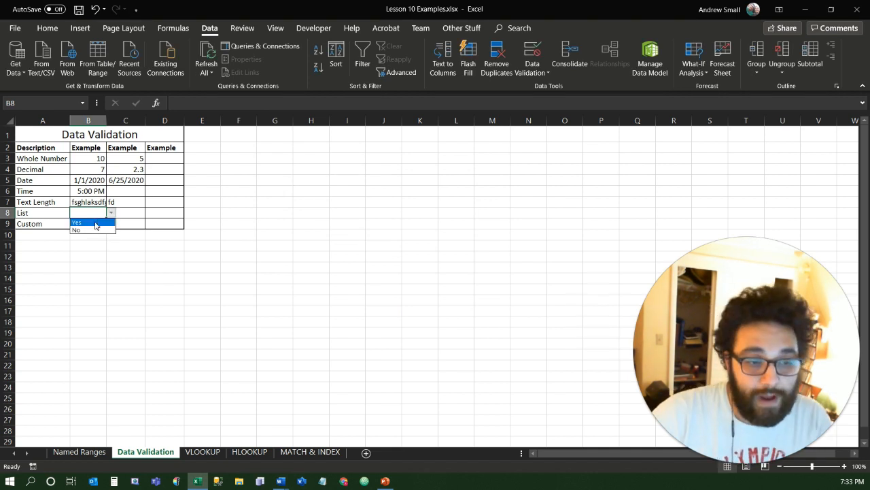
pyautogui.click(98, 223)
pyautogui.click(112, 214)
pyautogui.click(102, 229)
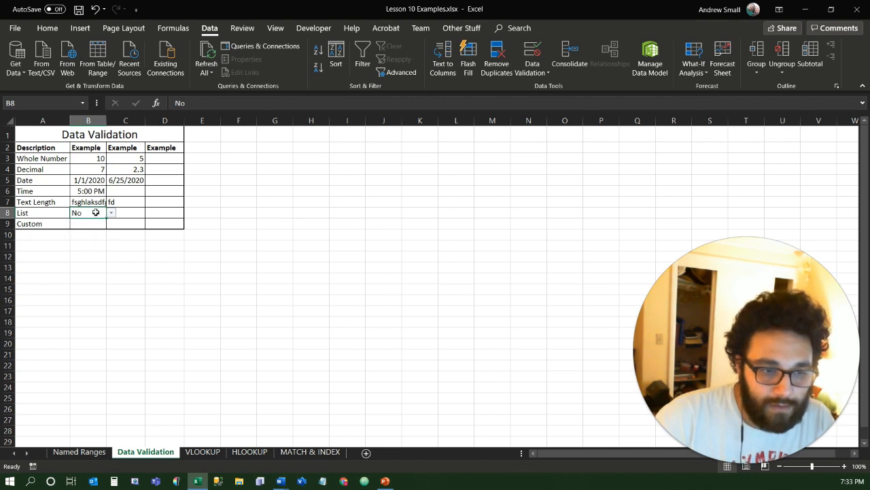
# Step: Test manual entry in B8 by entering Yes directly in the cell and replacing it with No
pyautogui.write('Yes')
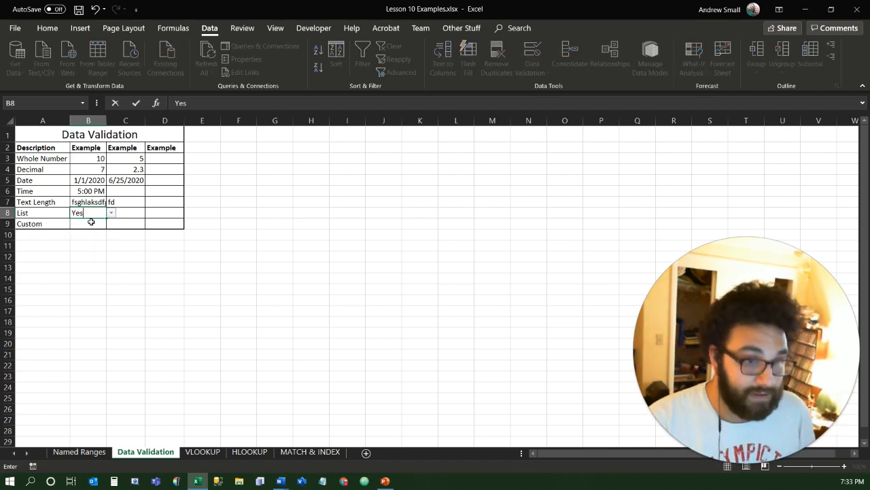
pyautogui.press('Return')
pyautogui.press('Up')
pyautogui.write('No')
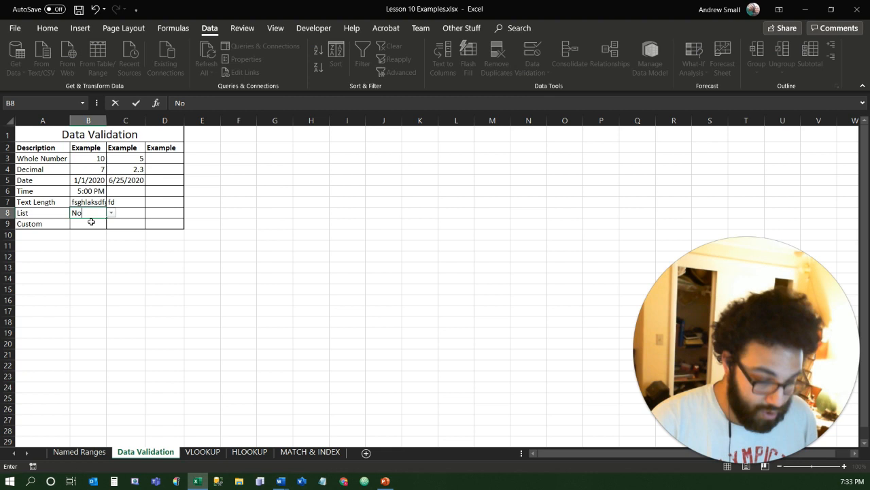
pyautogui.press('Return')
pyautogui.press('Up')
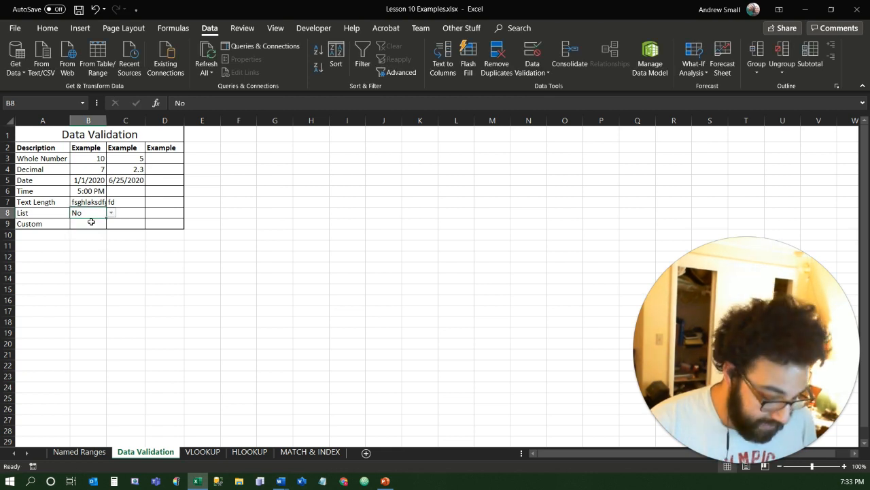
# Step: Test the list rule by trying to enter Maybe in B8, and dismiss the alert without retrying
pyautogui.write('Maybe')
pyautogui.press('Return')
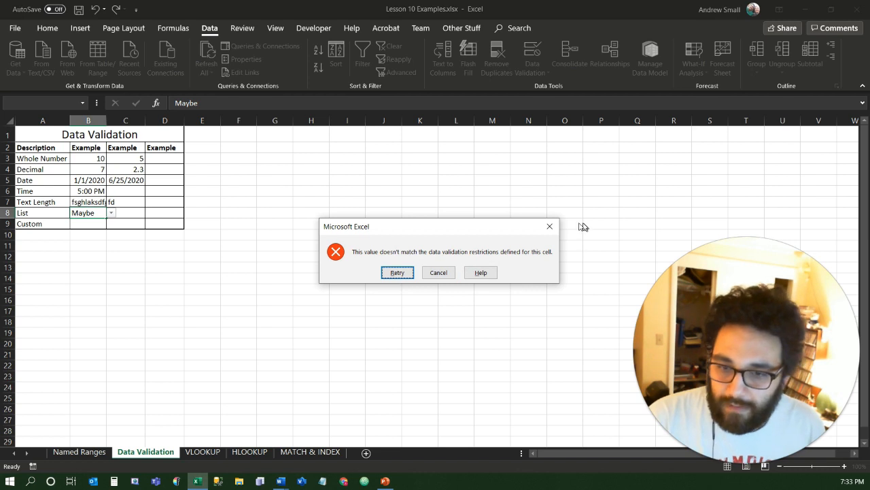
pyautogui.click(549, 226)
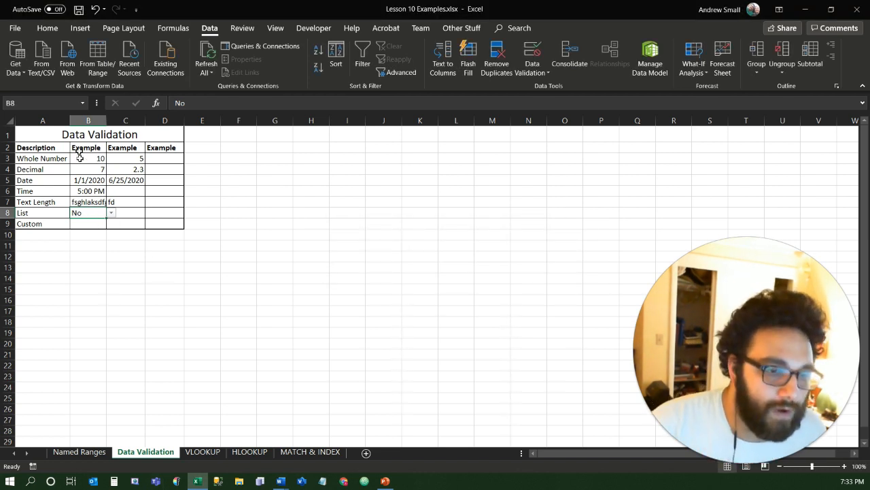
# Step: Demonstrate the B8 dropdown again by selecting Yes and switching the cell back to No
pyautogui.click(111, 212)
pyautogui.click(101, 224)
pyautogui.click(111, 214)
pyautogui.click(100, 230)
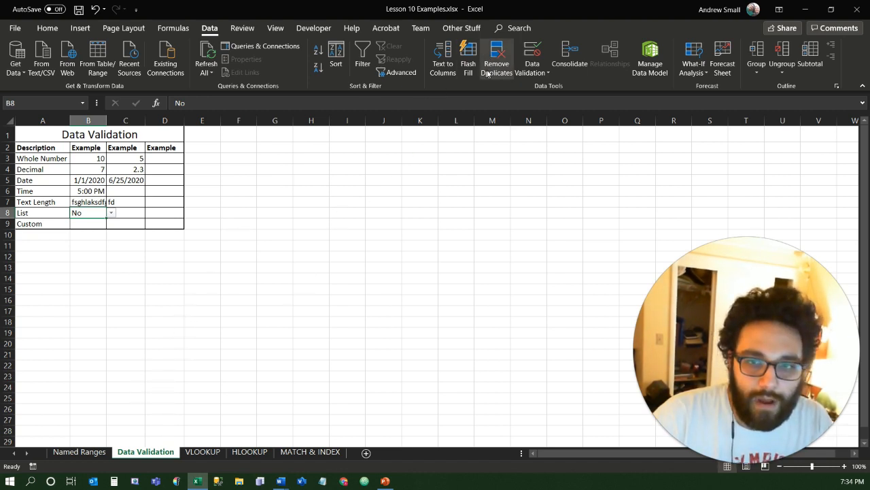
# Step: Change the list source of B8's validation rule to the state names in A3:A52 on the Named Ranges sheet
pyautogui.click(534, 48)
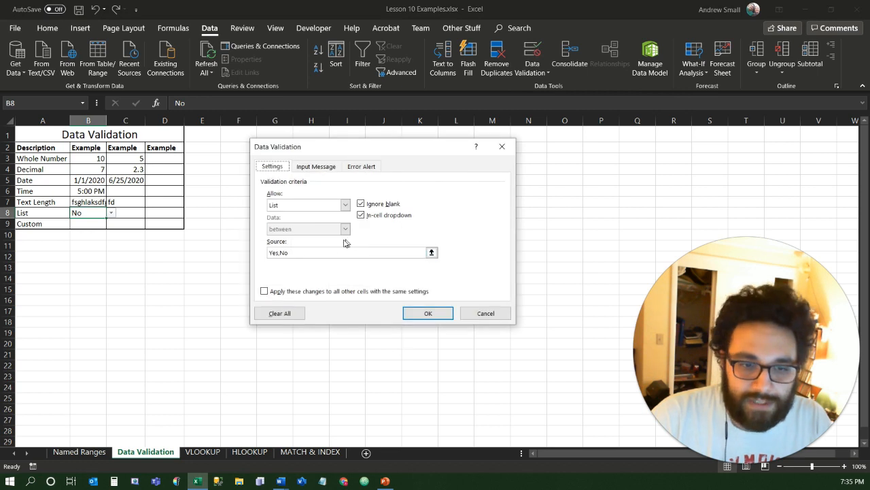
pyautogui.moveTo(323, 256); pyautogui.dragTo(68, 259)
pyautogui.write('=')
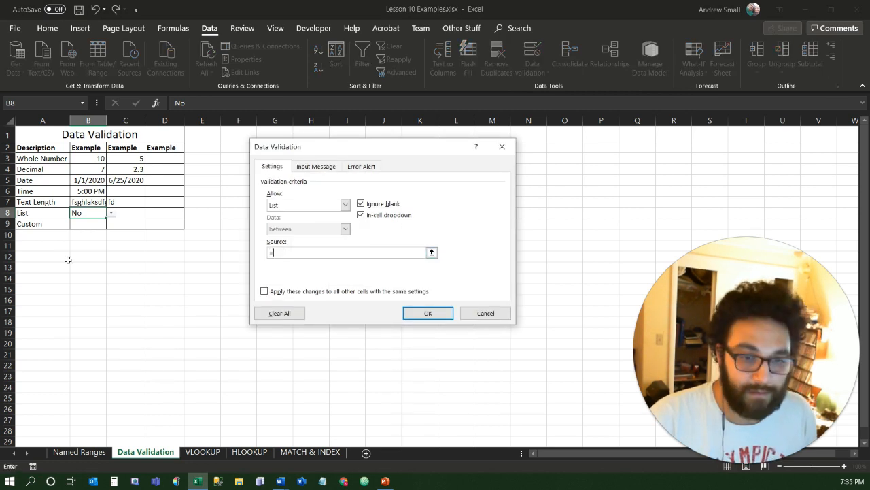
pyautogui.click(432, 253)
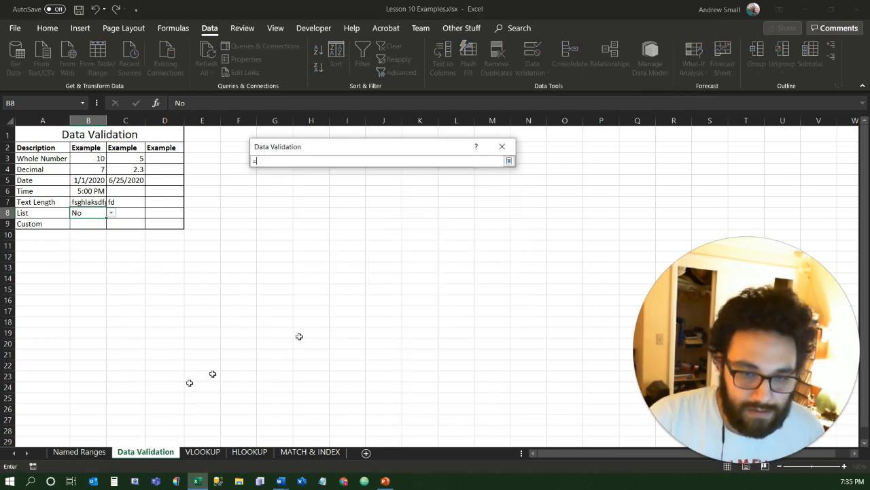
pyautogui.click(78, 452)
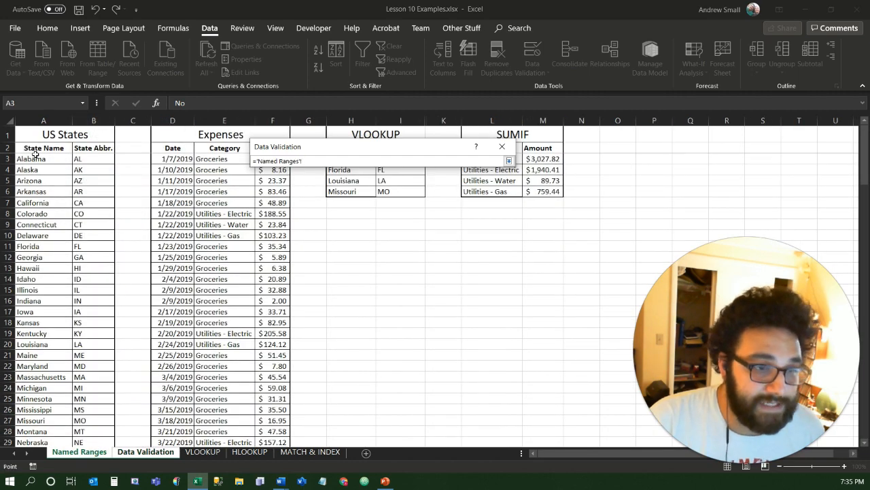
pyautogui.moveTo(38, 159); pyautogui.dragTo(39, 418)
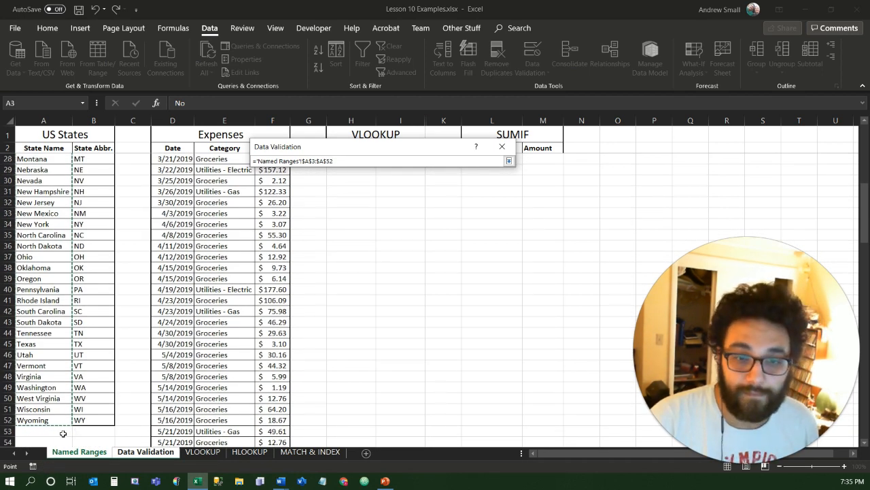
pyautogui.press('Return')
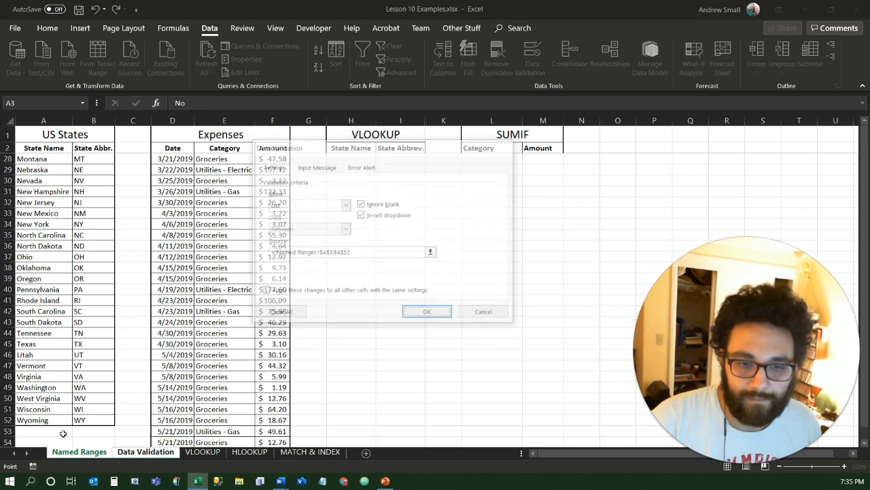
# Step: Look through the state names offered by the B8 dropdown without selecting one
pyautogui.click(112, 213)
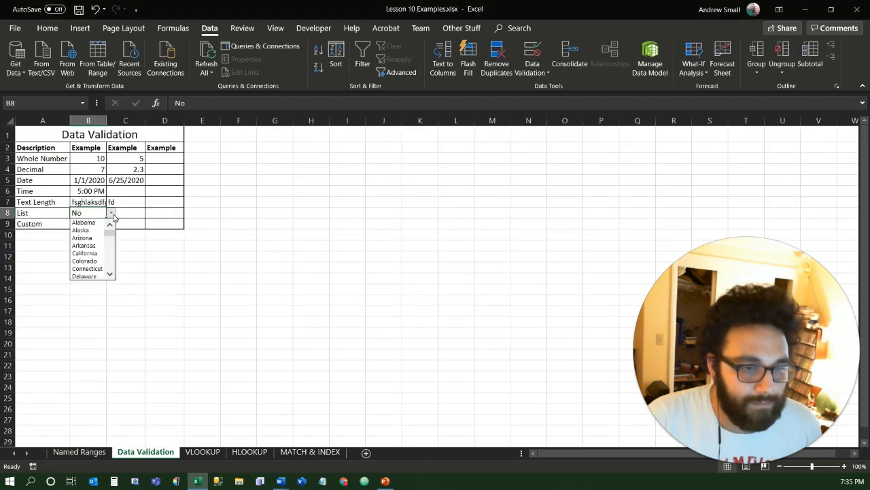
pyautogui.moveTo(113, 233); pyautogui.dragTo(109, 213)
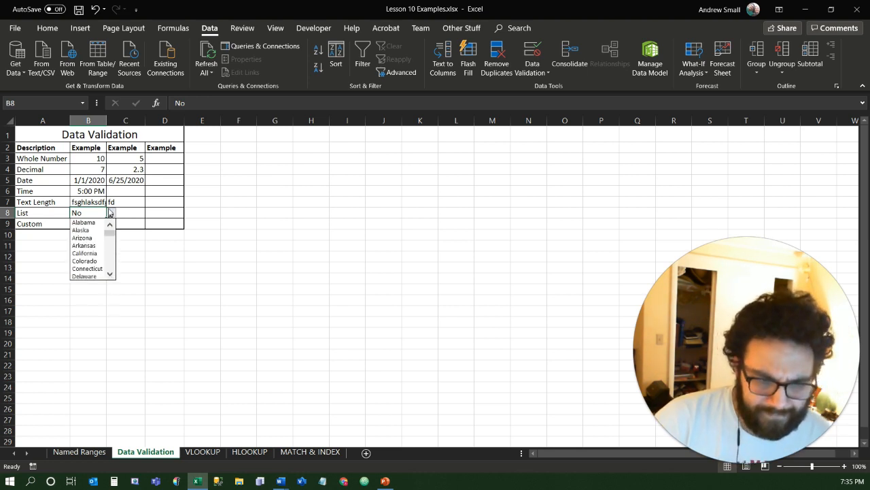
pyautogui.click(154, 351)
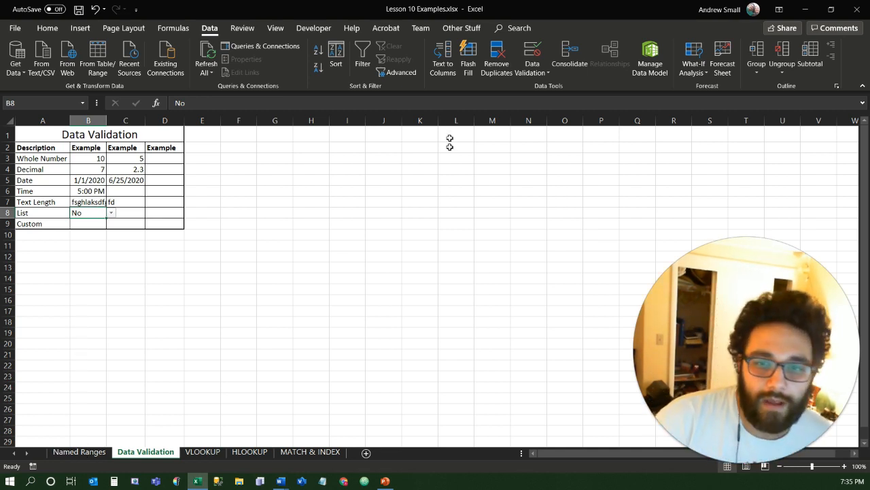
# Step: Replace the list source of B8's validation rule with the named range formula =Category
pyautogui.click(533, 54)
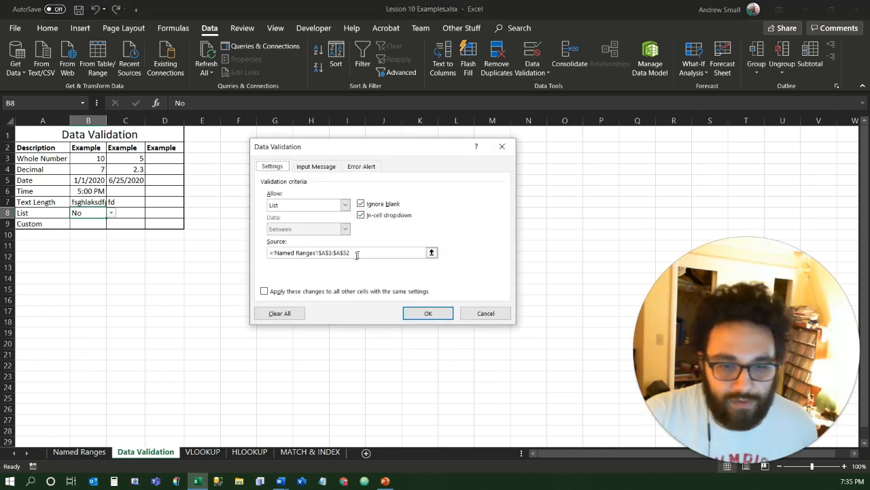
pyautogui.click(358, 253)
pyautogui.write('=')
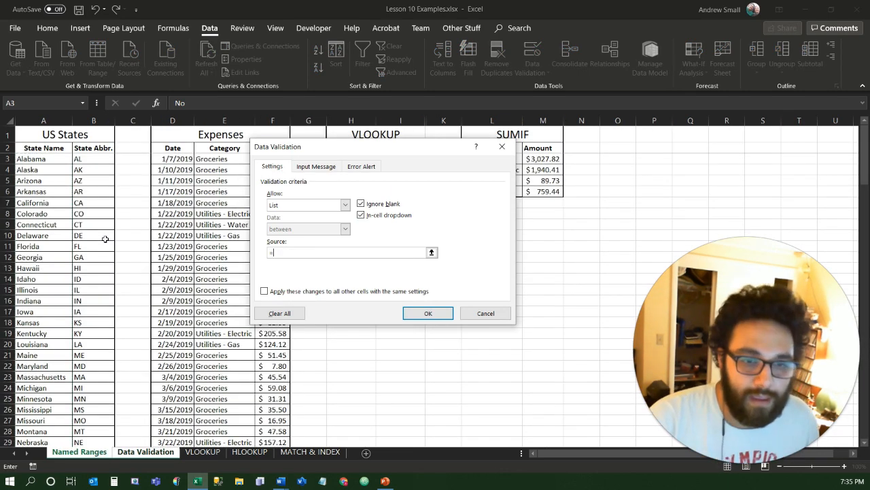
pyautogui.write('Category')
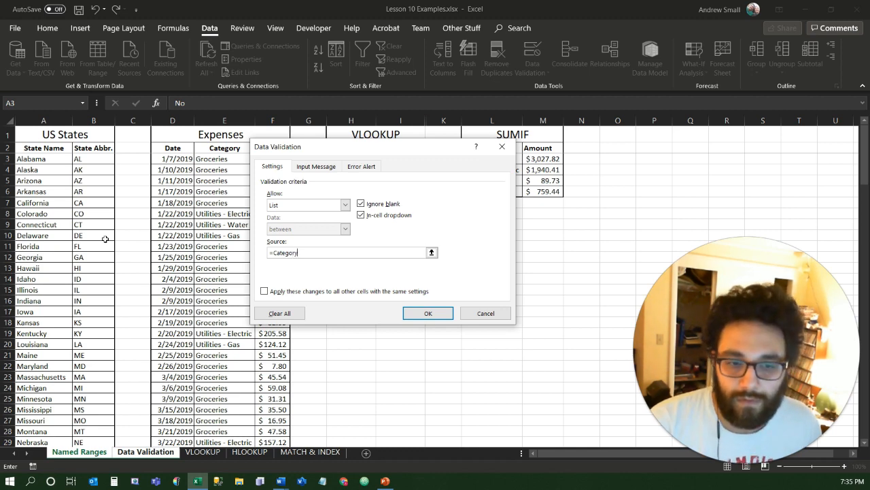
pyautogui.press('Return')
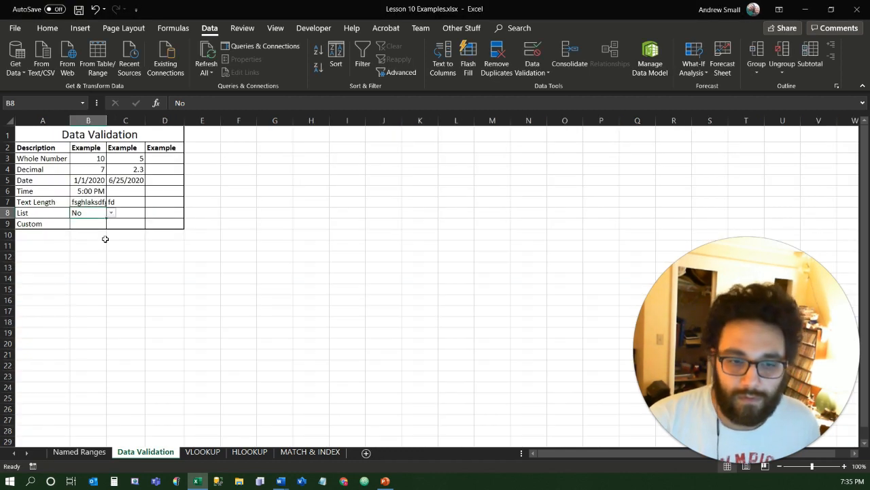
# Step: Look through the expense categories offered by the B8 dropdown, and leave it for C8 without choosing one
pyautogui.click(109, 215)
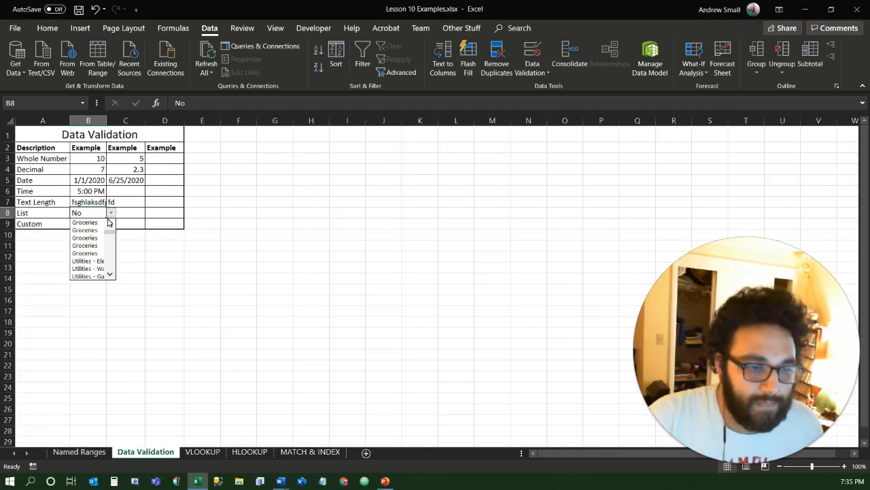
pyautogui.moveTo(108, 233); pyautogui.dragTo(109, 262)
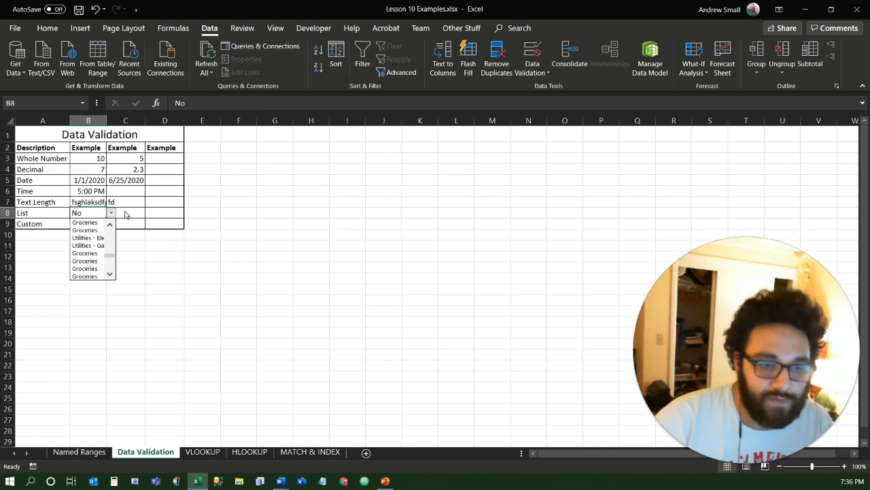
pyautogui.click(126, 214)
pyautogui.click(136, 213)
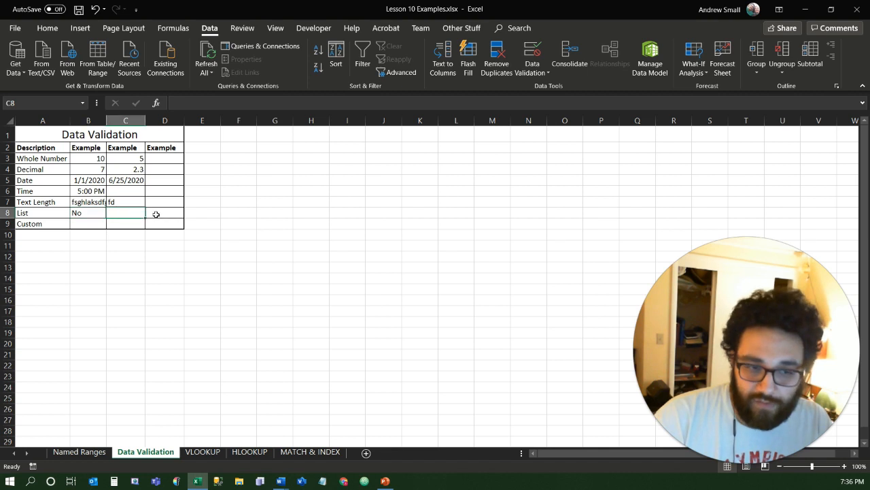
# Step: Start a custom data validation rule for cell B9 with the formula =B9>10
pyautogui.click(153, 215)
pyautogui.click(95, 223)
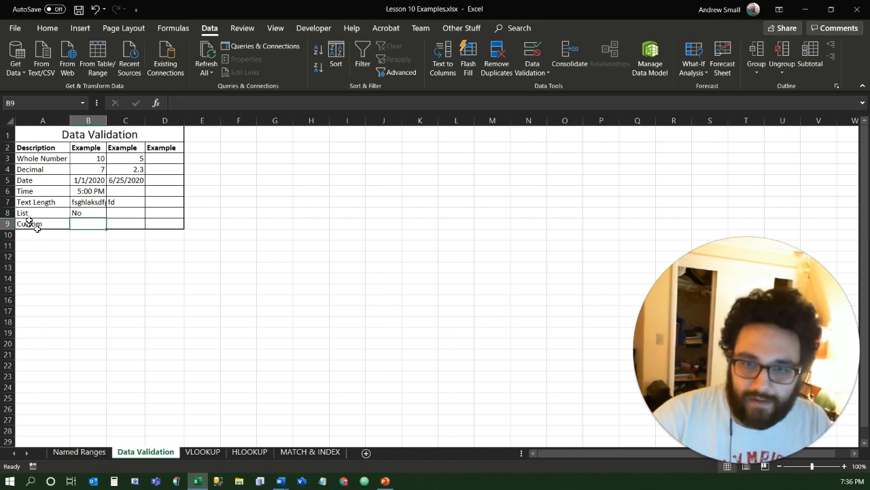
pyautogui.click(534, 52)
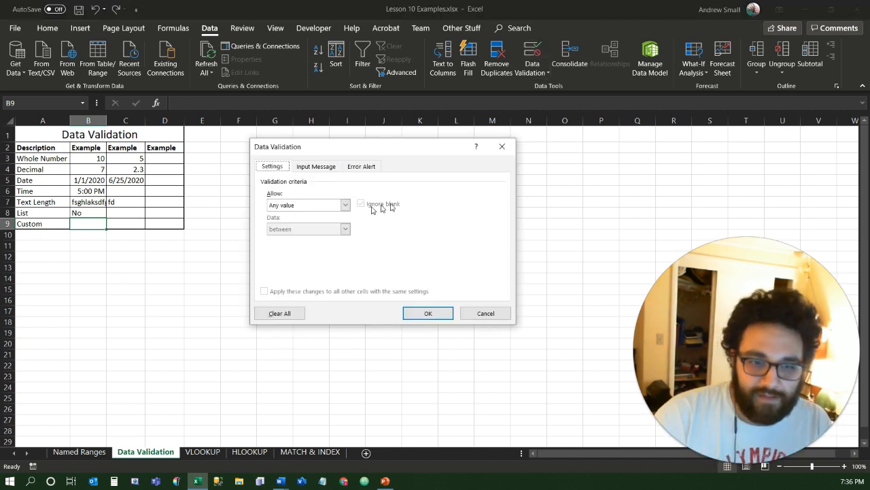
pyautogui.click(346, 206)
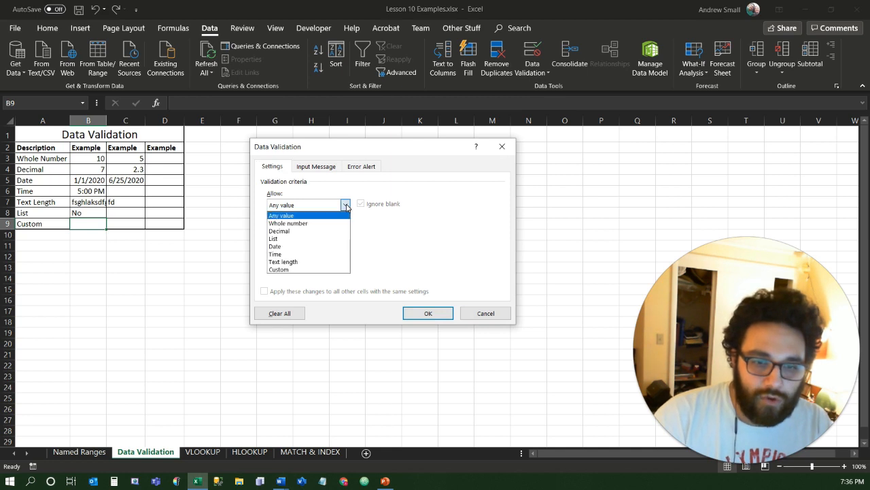
pyautogui.click(323, 270)
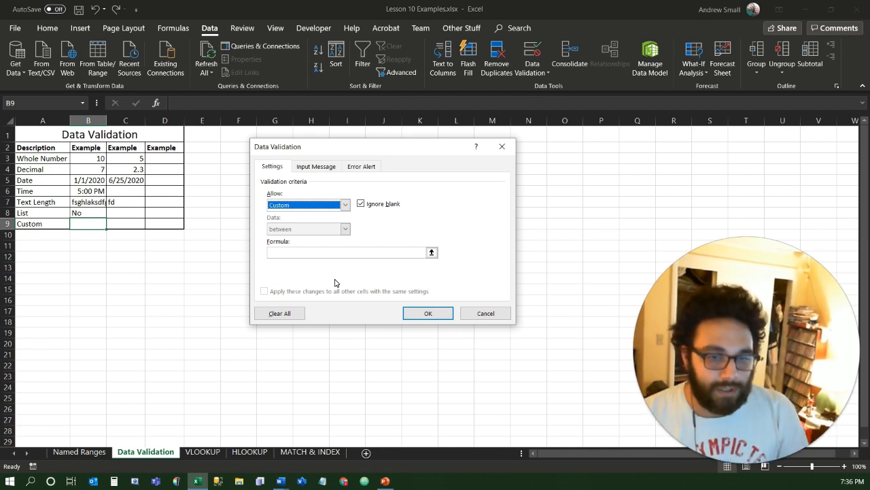
pyautogui.click(334, 252)
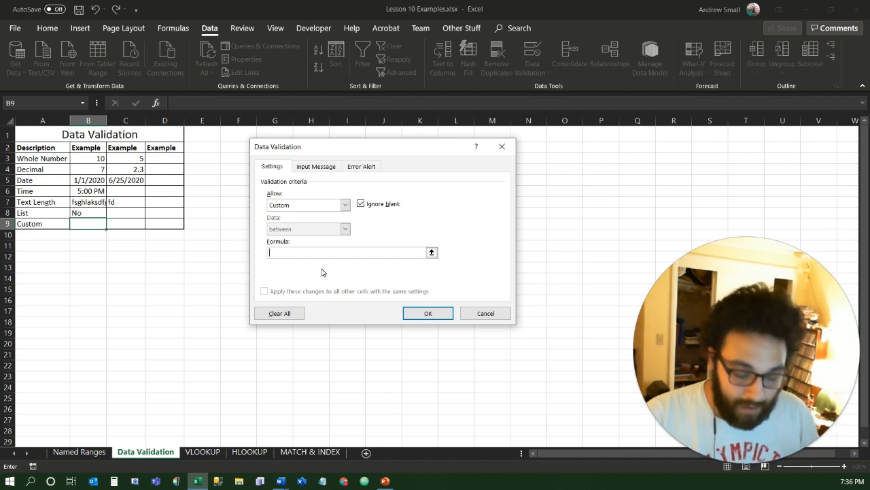
pyautogui.write('=')
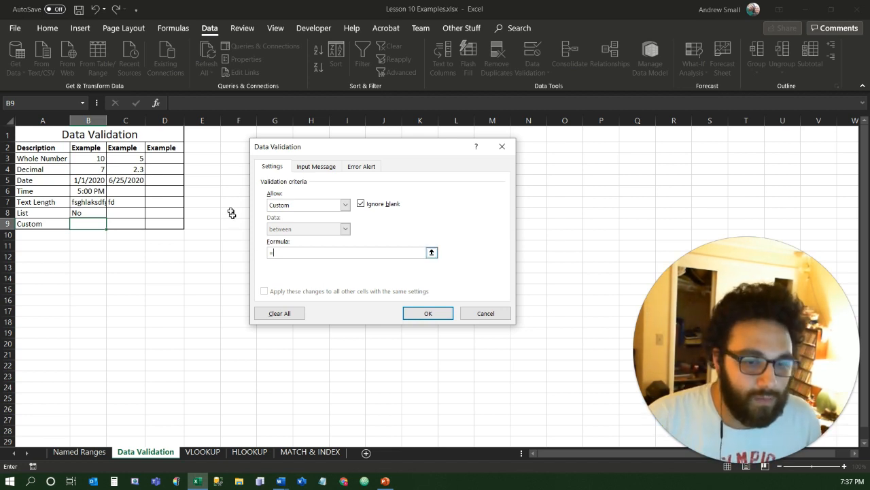
pyautogui.click(97, 224)
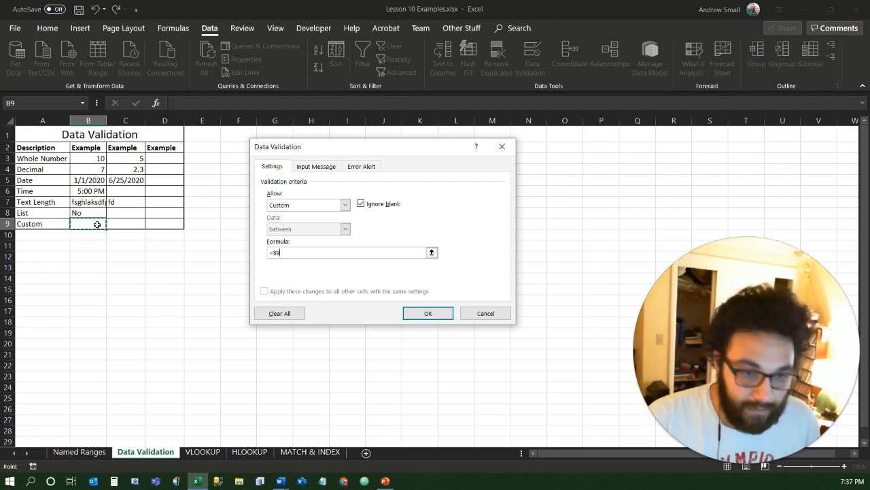
pyautogui.write('>')
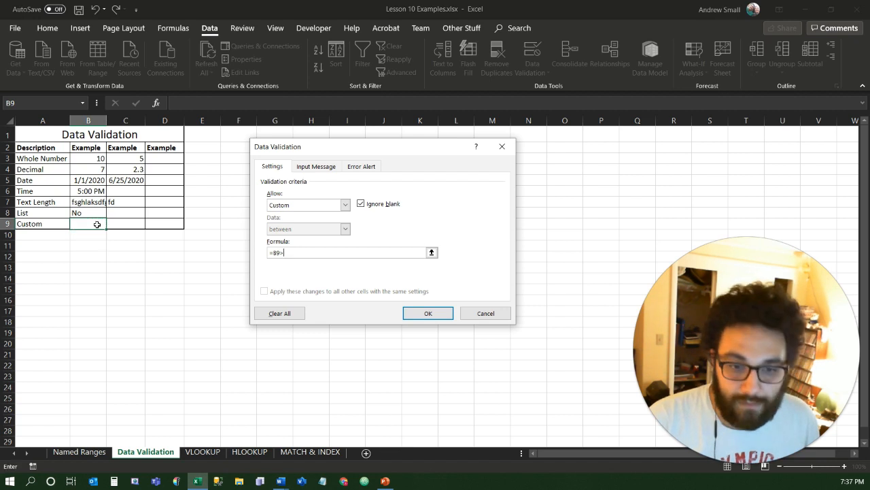
pyautogui.write('10')
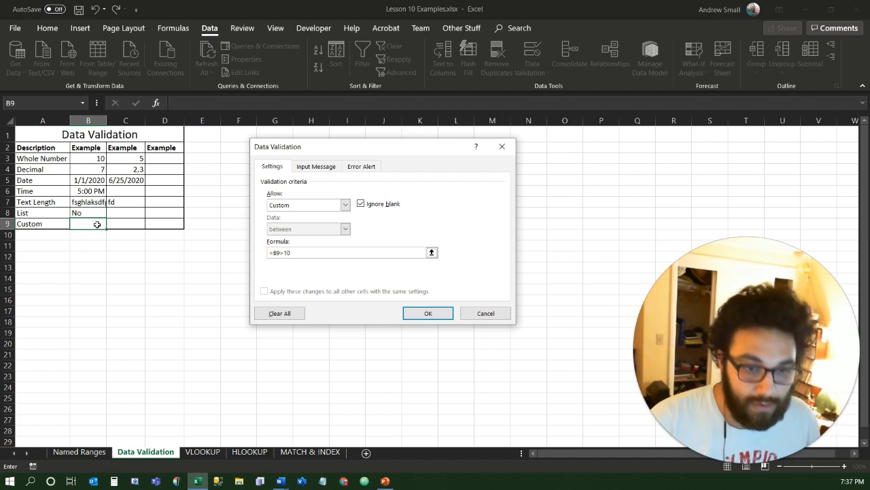
# Step: Expand B9's custom validation formula to =OR(B9>10,B9<3) and apply the rule
pyautogui.click(274, 252)
pyautogui.write('OR(')
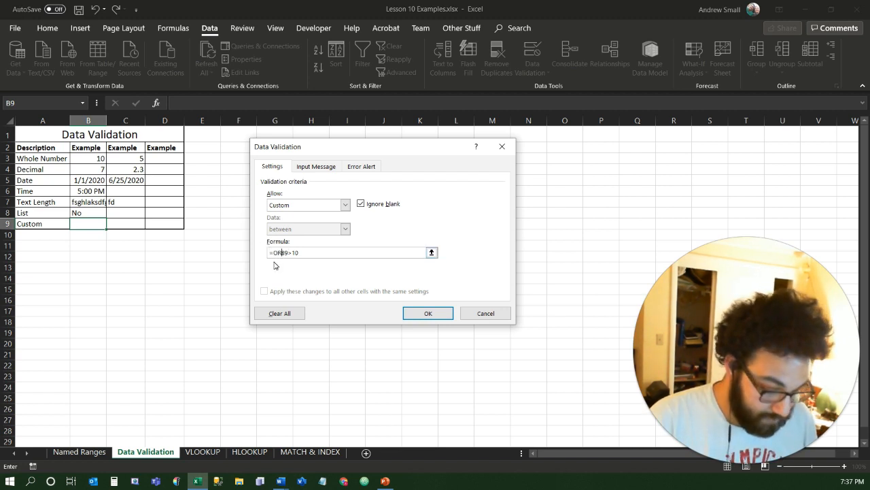
pyautogui.click(342, 252)
pyautogui.write(',')
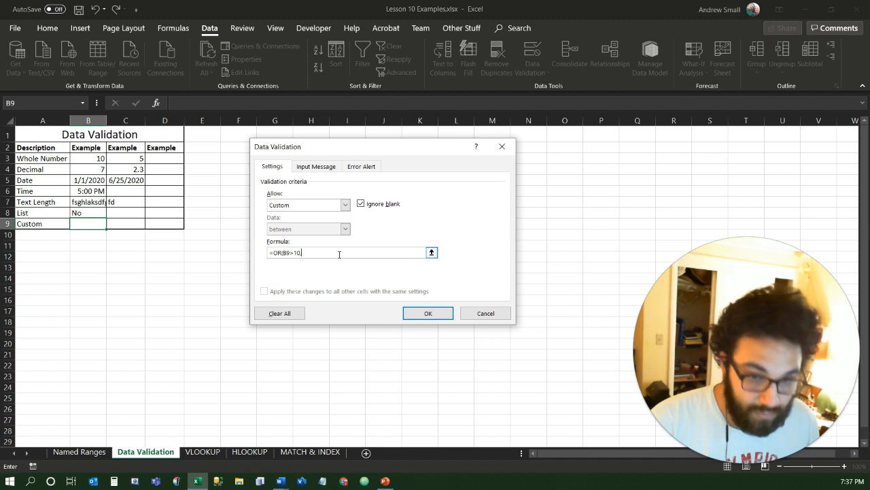
pyautogui.click(82, 223)
pyautogui.write('<3')
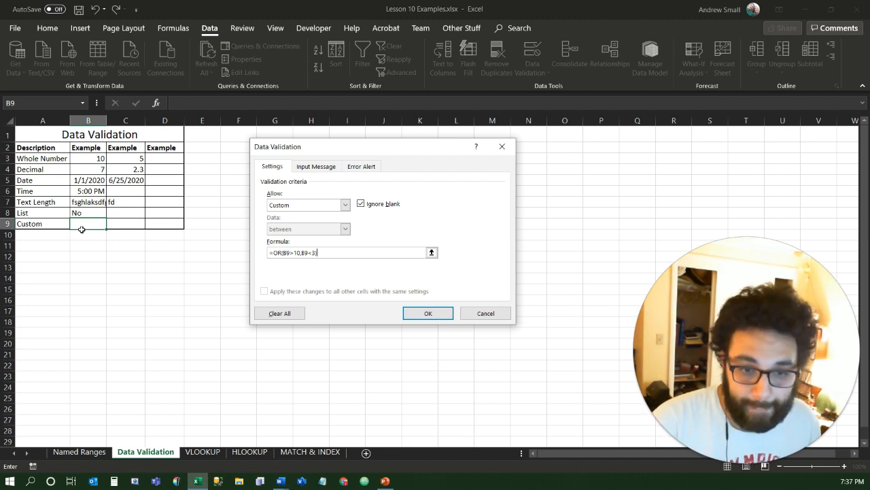
pyautogui.click(414, 310)
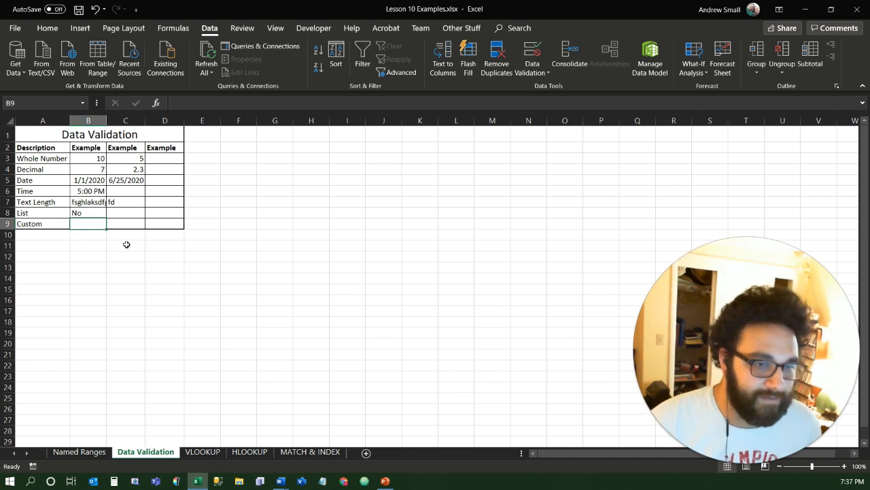
# Step: Test B9's custom rule by entering 12, and replace that entry with 2
pyautogui.write('12')
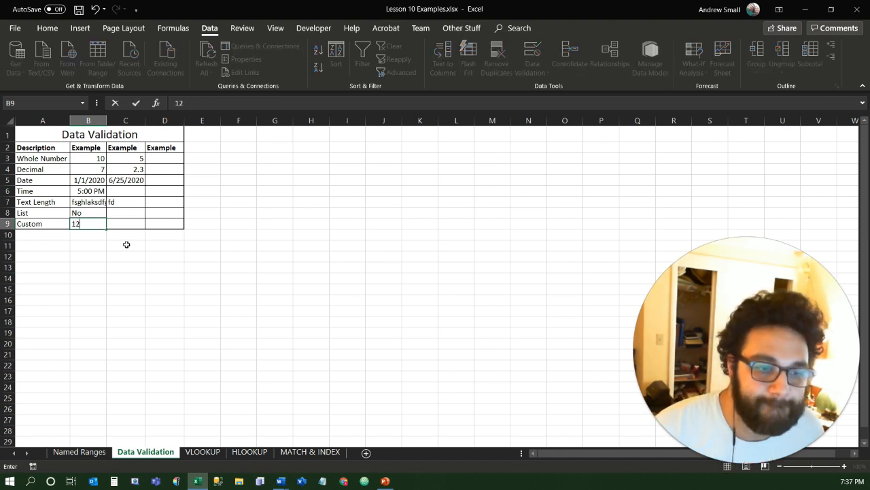
pyautogui.hotkey('ctrl', 'Return')
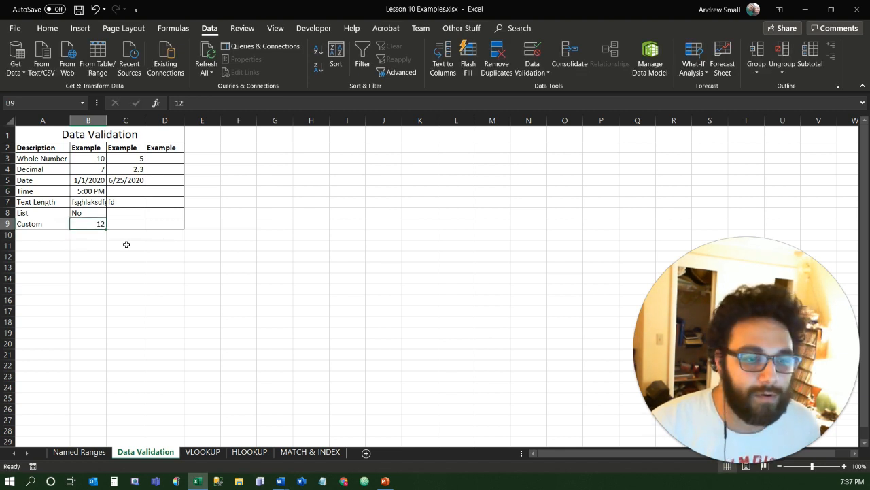
pyautogui.write('2')
pyautogui.press('Return')
pyautogui.press('Up')
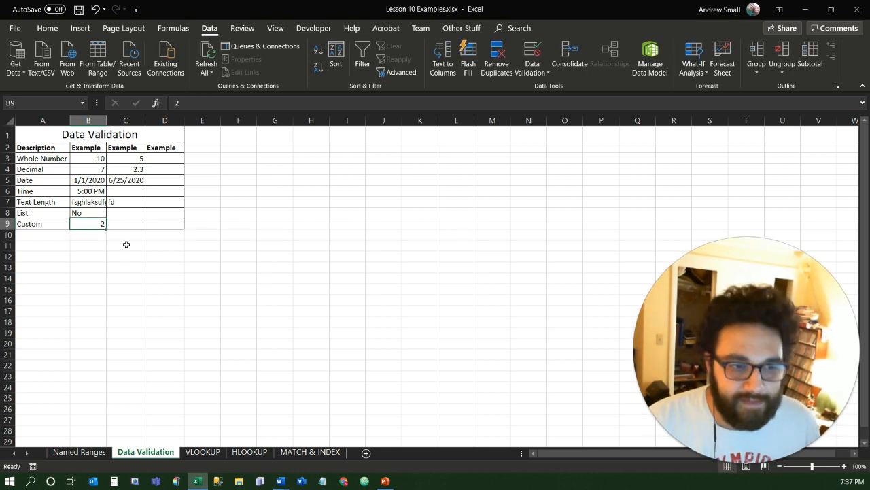
# Step: Try to enter 5 in B9 to test the custom rule, and abandon the entry
pyautogui.write('5')
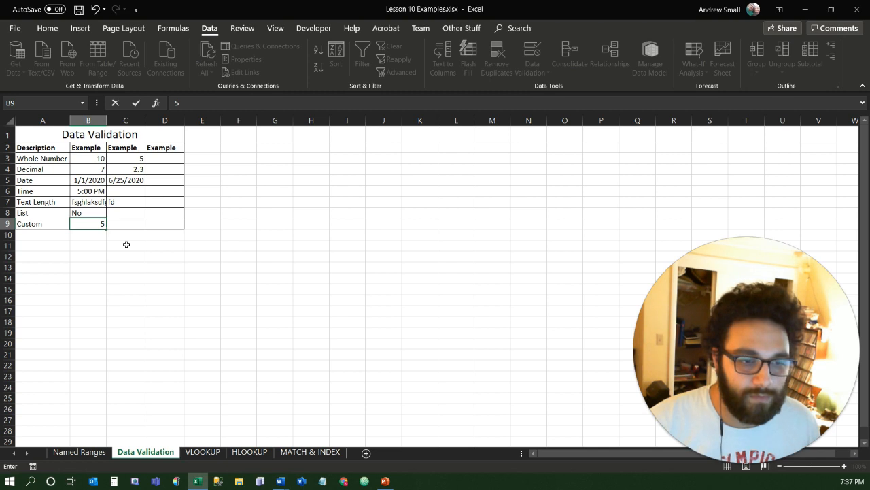
pyautogui.press('Return')
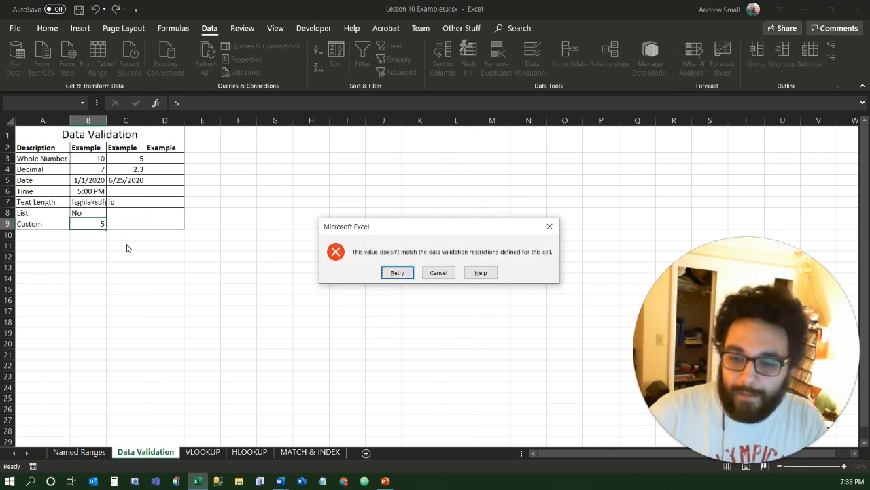
pyautogui.click(550, 226)
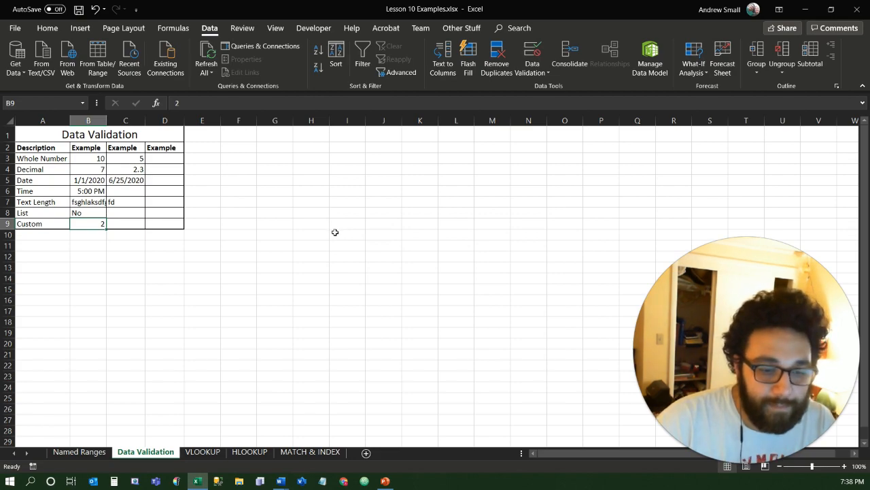
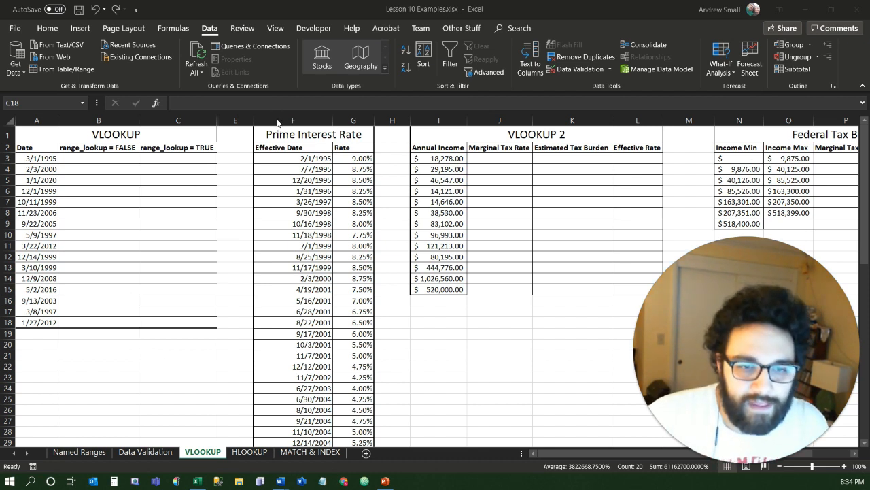
# Step: Review the Prime Interest Rate table's effective dates and rates from its first row down to its last row
pyautogui.hotkey('ctrl', 'a')
pyautogui.moveTo(276, 120); pyautogui.dragTo(350, 120)
pyautogui.click(296, 179)
pyautogui.moveTo(303, 158); pyautogui.dragTo(354, 333)
pyautogui.scroll(-2, 354, 333)
pyautogui.scroll(2, 354, 334)
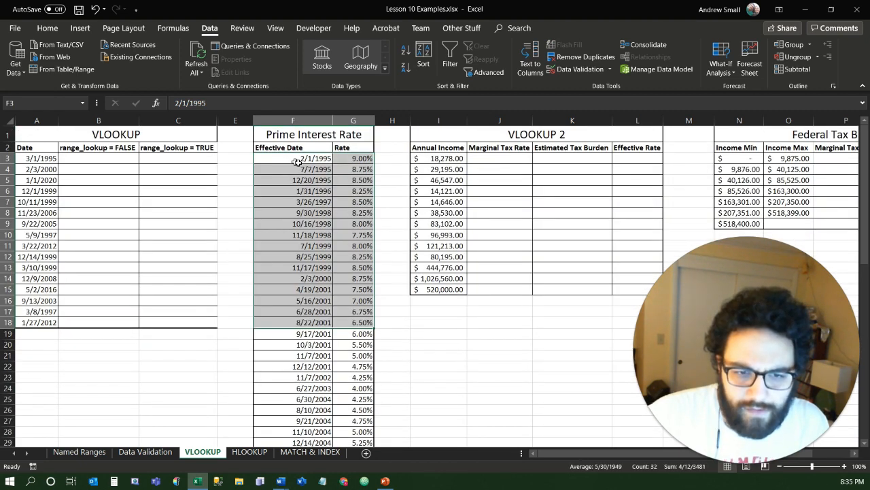
pyautogui.scroll(-13, 345, 235)
pyautogui.scroll(-3, 345, 235)
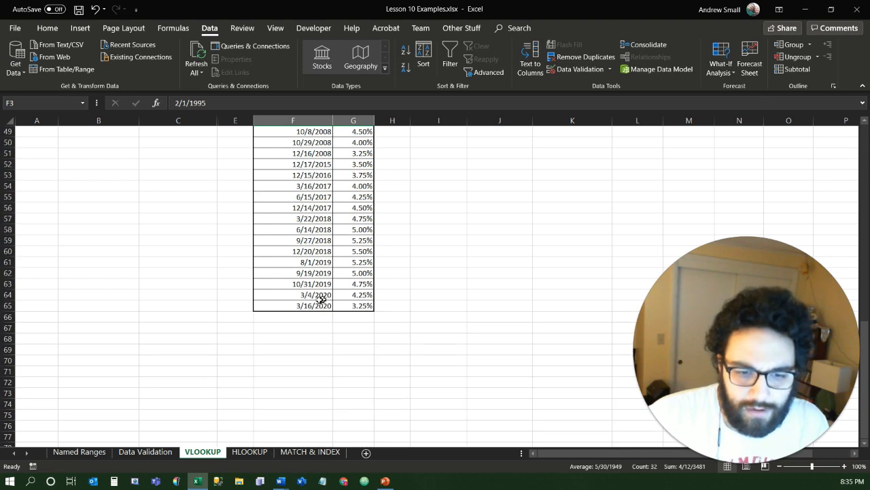
pyautogui.moveTo(327, 306); pyautogui.dragTo(356, 305)
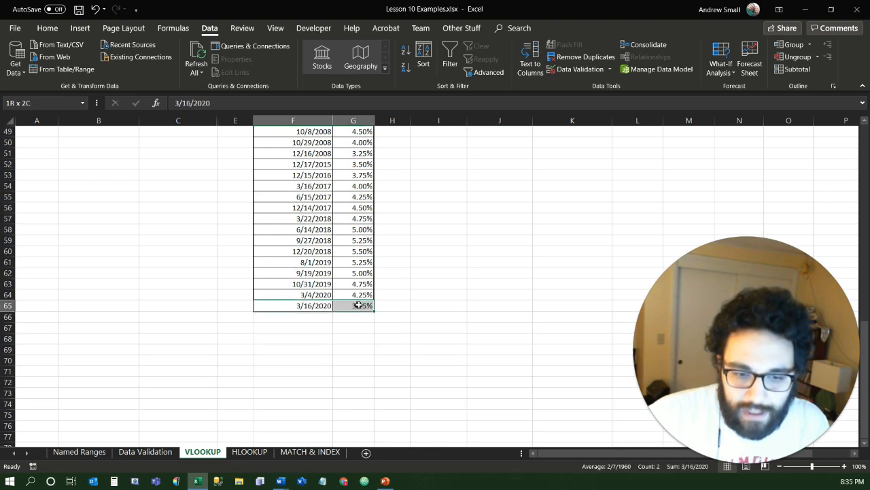
pyautogui.click(337, 294)
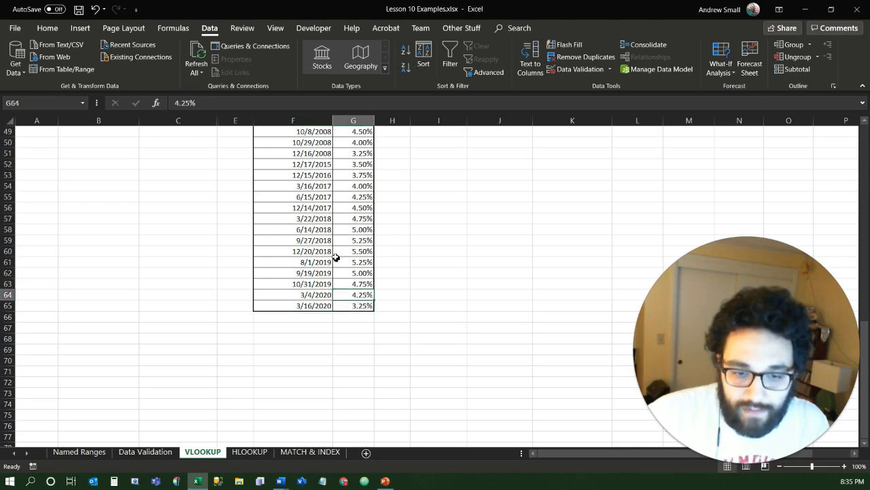
# Step: Examine the order of the Effective Date column and the rate that belongs to the table's first date
pyautogui.scroll(16, 336, 255)
pyautogui.moveTo(309, 159)
pyautogui.mouseDown()
pyautogui.moveTo(349, 160)
pyautogui.moveTo(324, 159)
pyautogui.mouseUp()
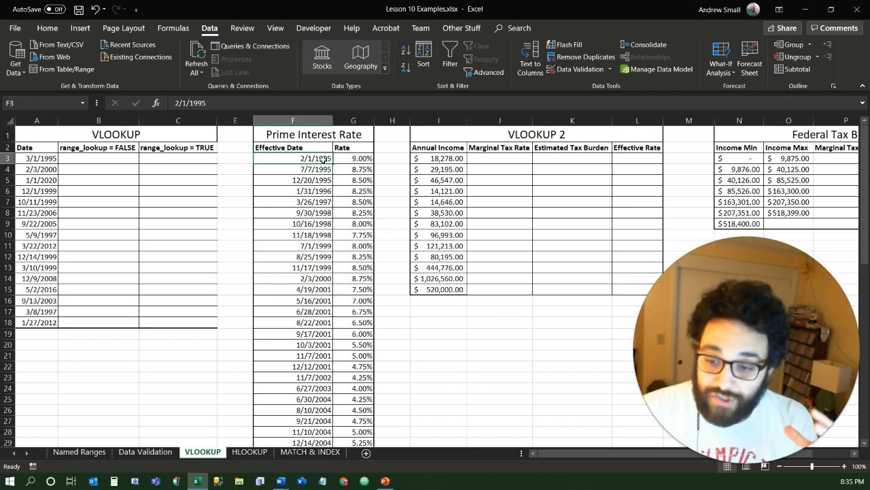
pyautogui.moveTo(324, 159); pyautogui.dragTo(323, 271)
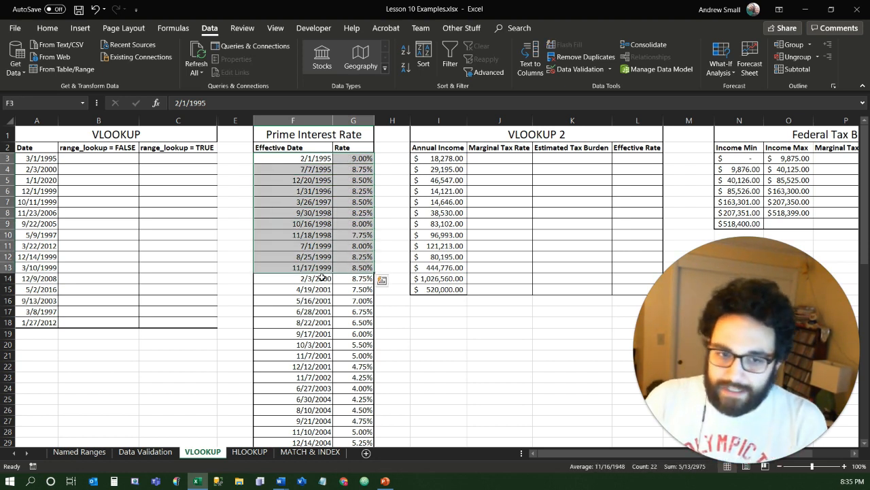
pyautogui.moveTo(325, 160); pyautogui.dragTo(310, 441)
pyautogui.scroll(12, 328, 334)
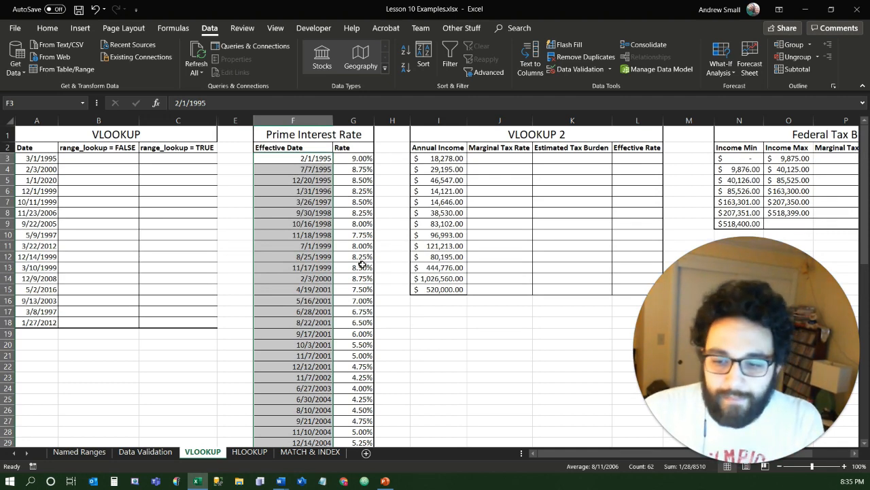
pyautogui.click(311, 159)
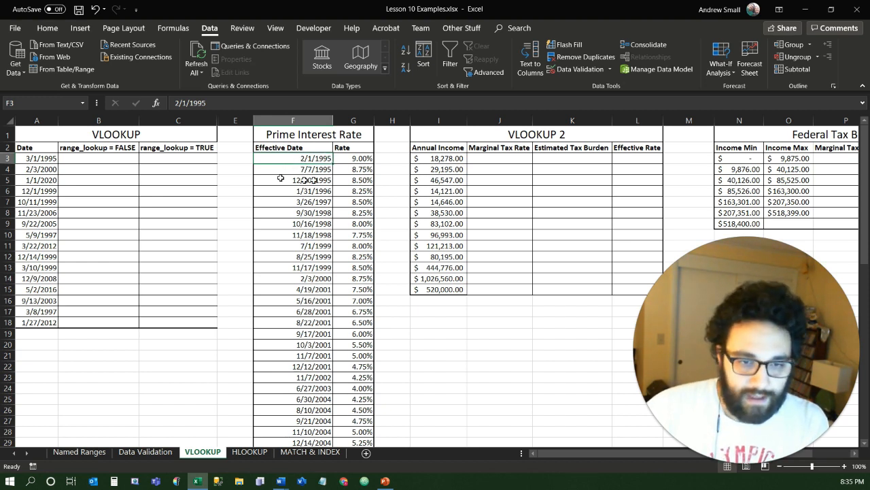
pyautogui.click(357, 158)
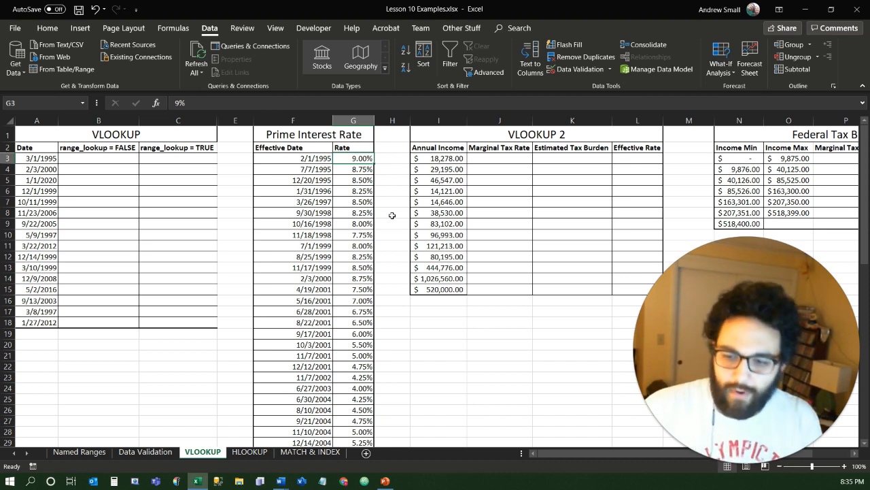
# Step: Enter =VLOOKUP(A3,PrimeRate,2,FALSE) in B3 and fill it down through B18
pyautogui.click(111, 161)
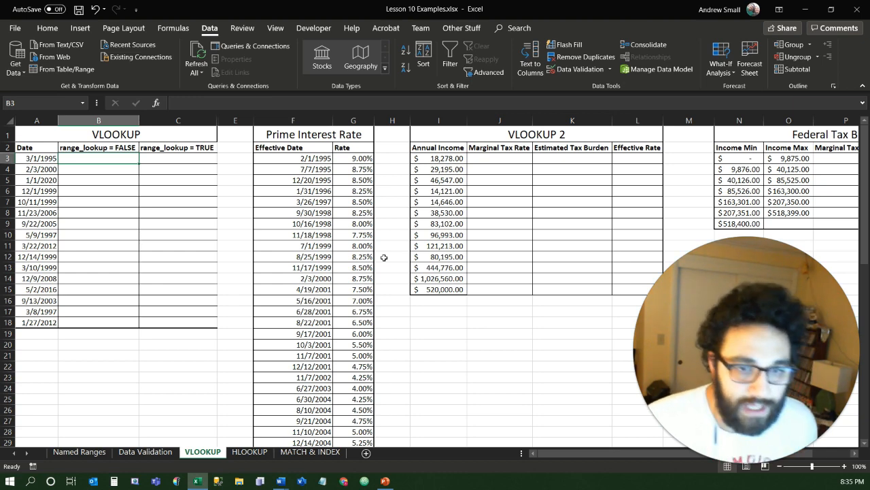
pyautogui.write('=')
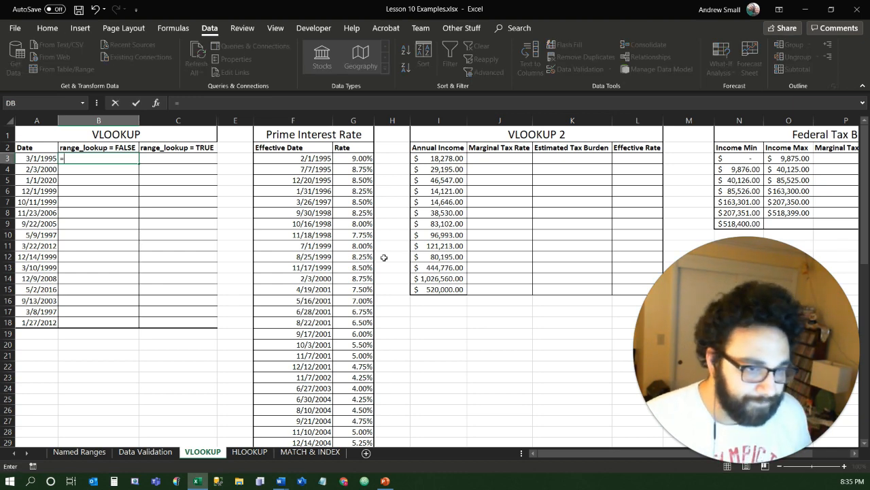
pyautogui.write('vl')
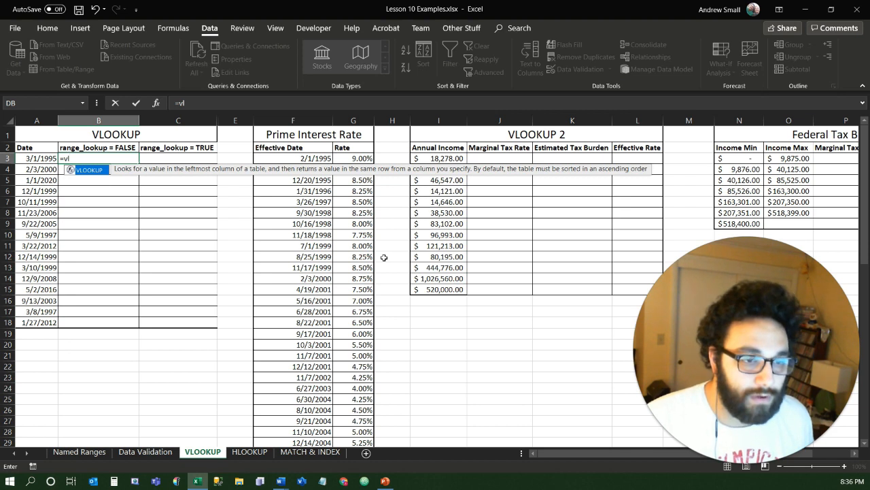
pyautogui.press('Tab')
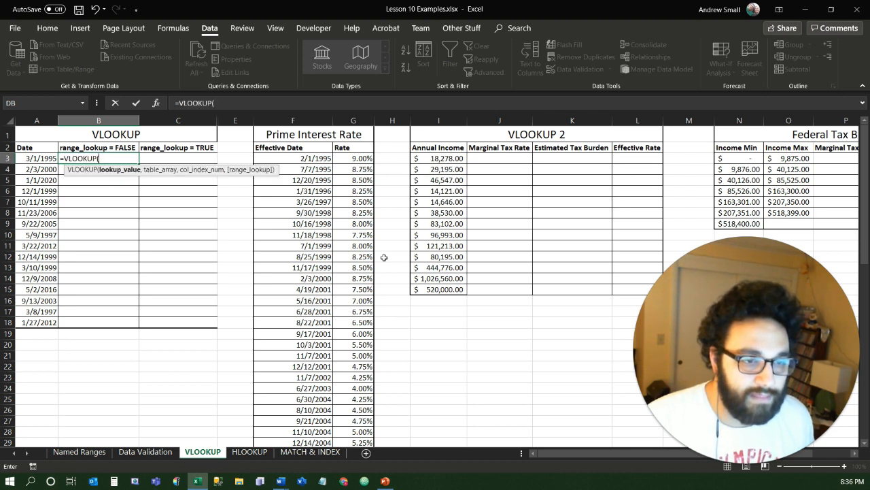
pyautogui.click(26, 159)
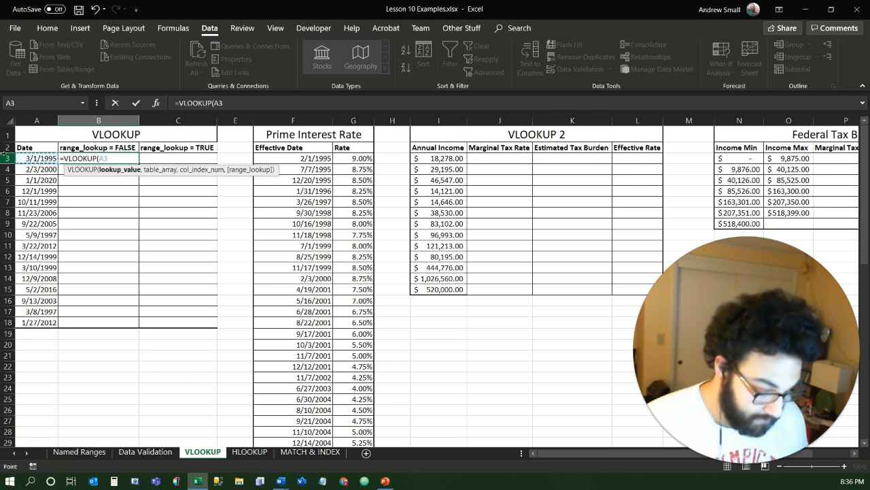
pyautogui.write(',')
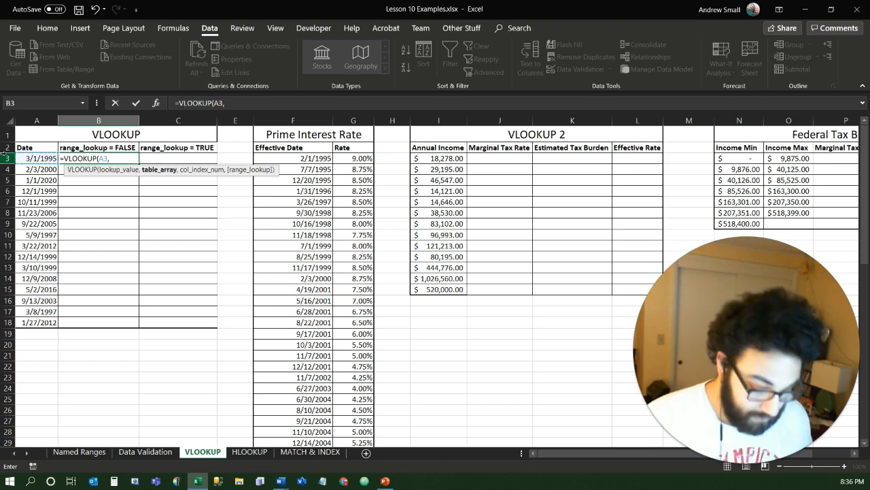
pyautogui.write('prim')
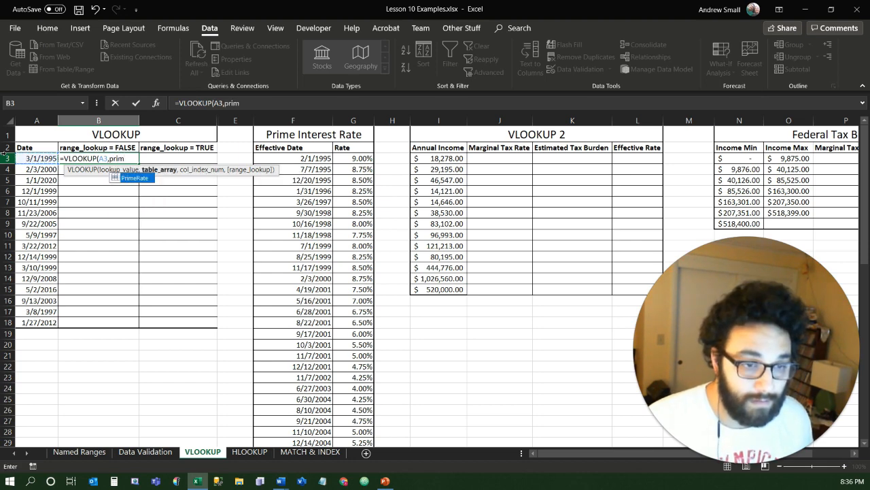
pyautogui.press('Tab')
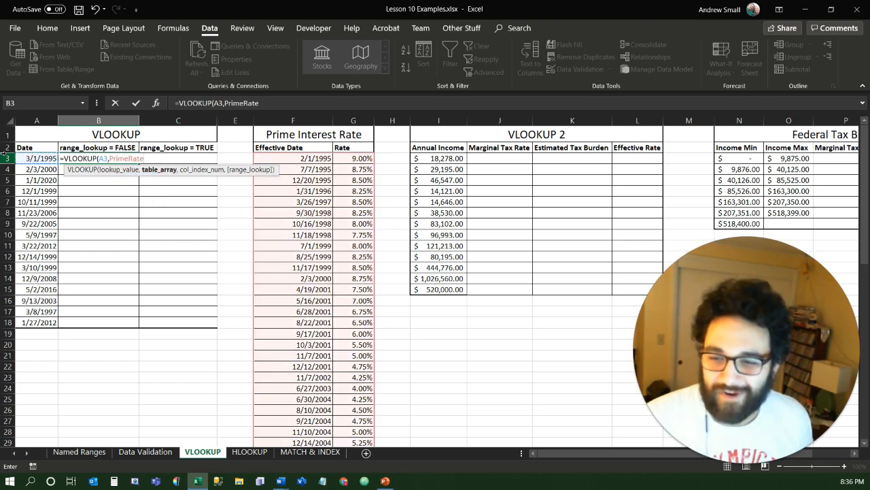
pyautogui.write(',2,FALSE')
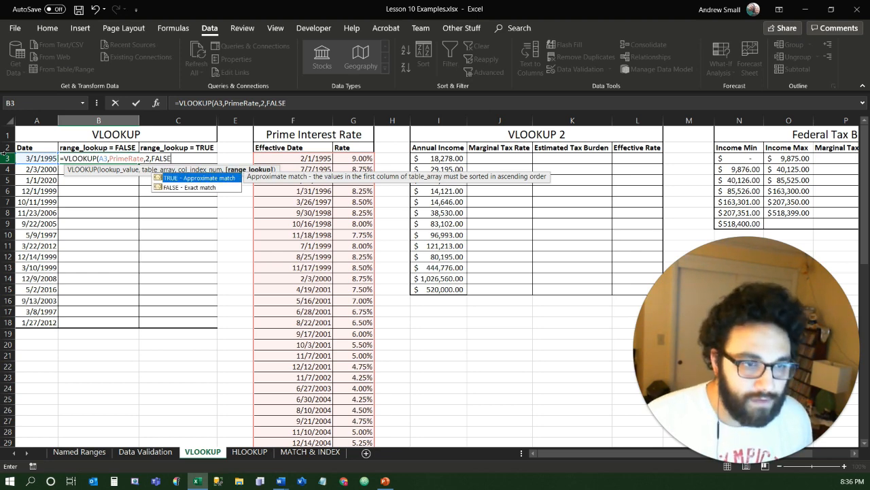
pyautogui.write(')')
pyautogui.press('Return')
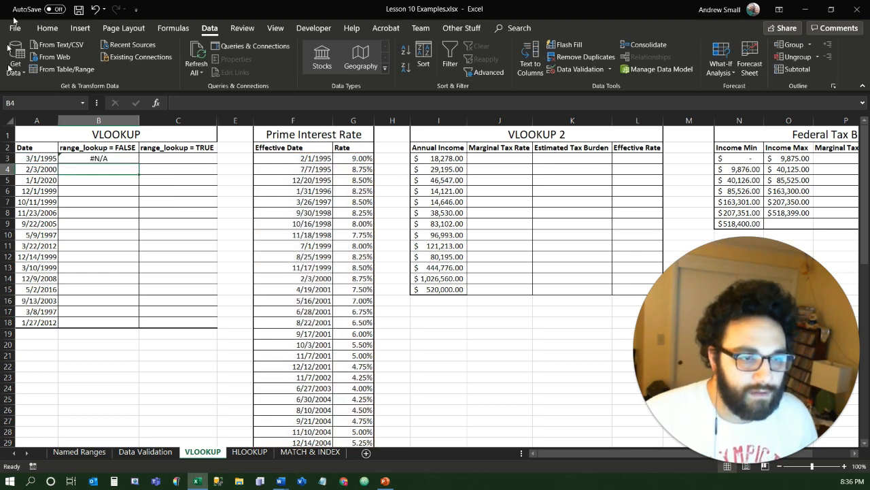
pyautogui.click(119, 159)
pyautogui.moveTo(140, 163); pyautogui.dragTo(136, 331)
# Step: Compare the lookup dates in A3 and A4 and their exact-match results with the Prime Interest Rate table's effective dates
pyautogui.click(50, 160)
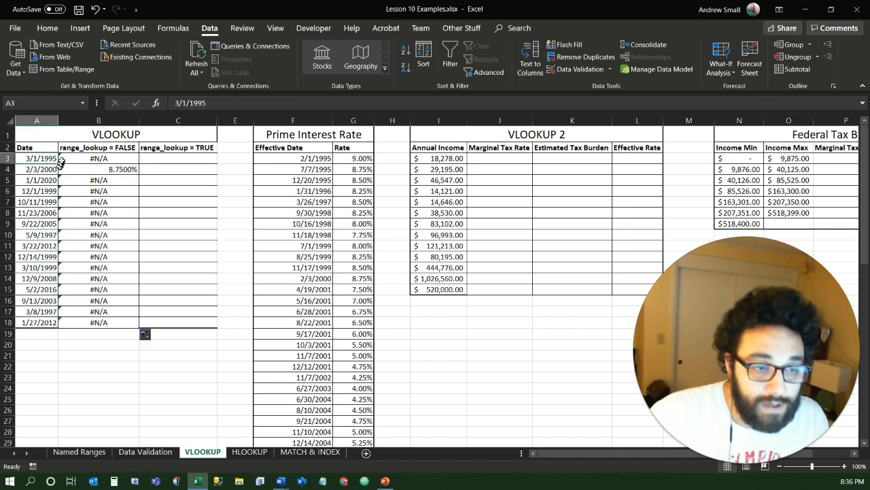
pyautogui.click(321, 159)
pyautogui.moveTo(320, 159); pyautogui.dragTo(357, 289)
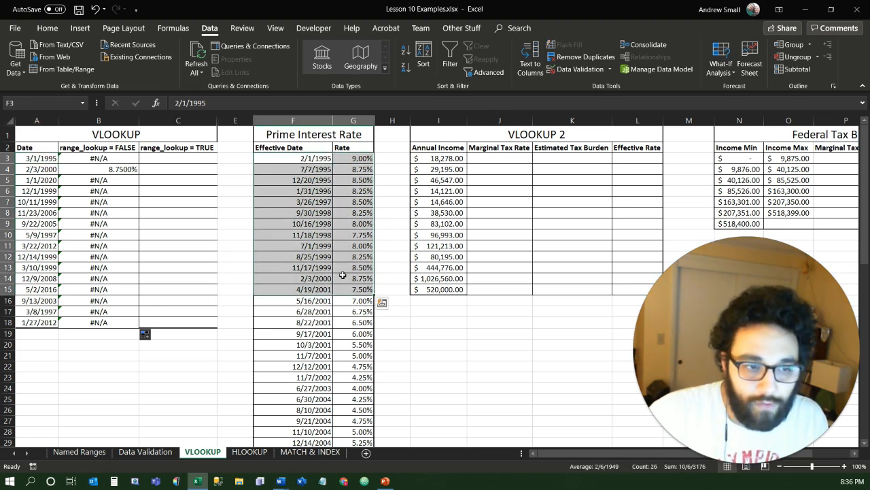
pyautogui.click(40, 169)
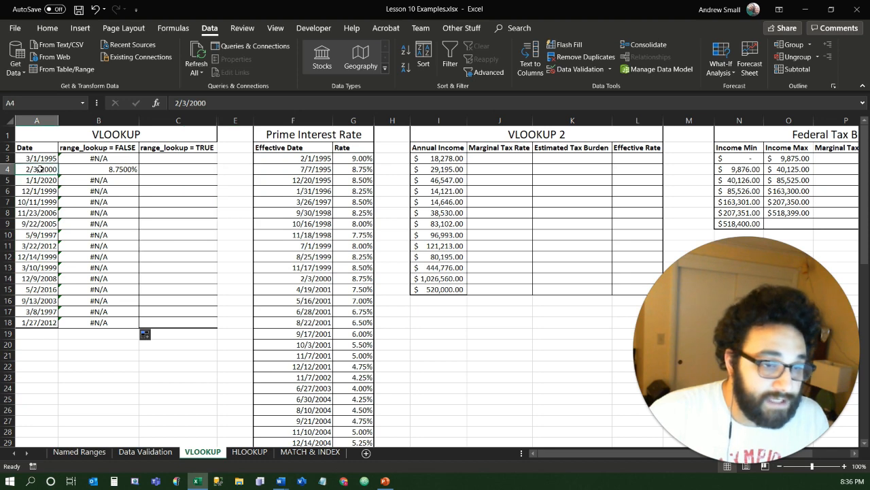
pyautogui.scroll(-2, 346, 310)
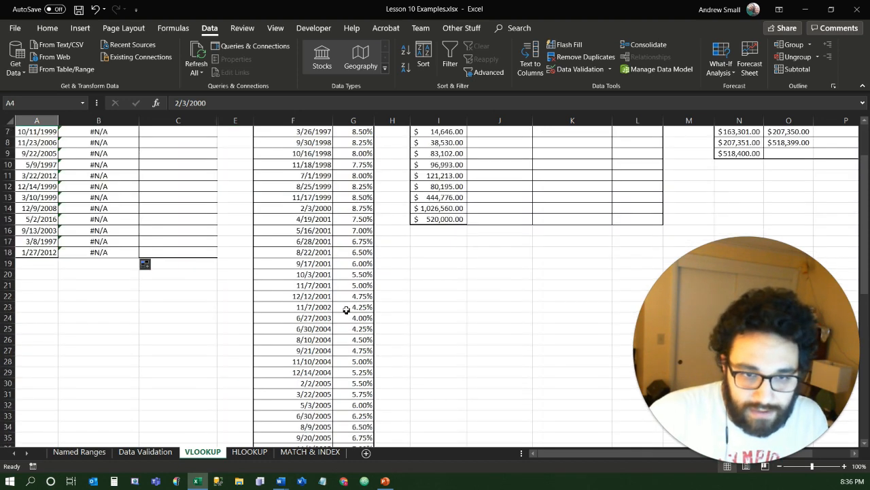
pyautogui.click(319, 209)
pyautogui.scroll(2, 375, 258)
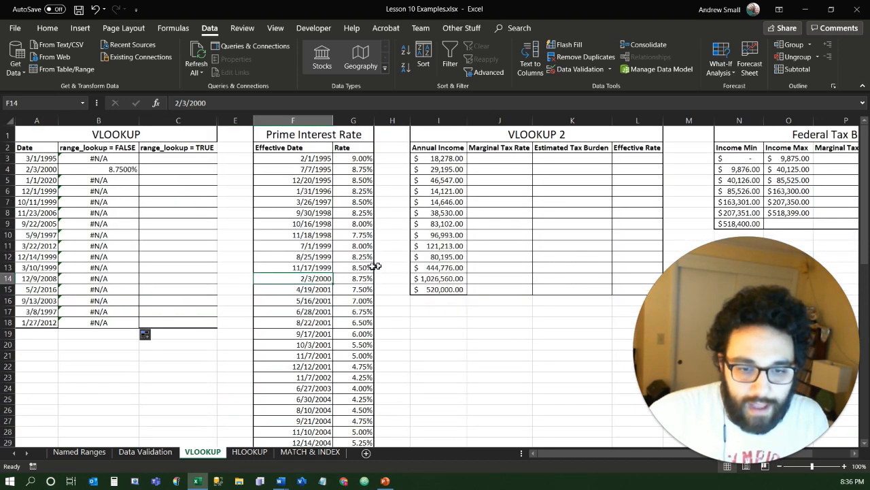
pyautogui.click(128, 170)
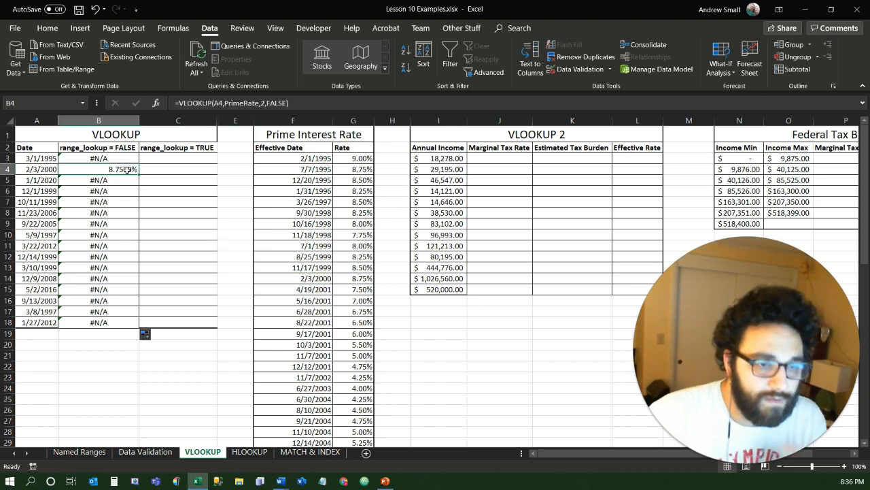
pyautogui.click(113, 157)
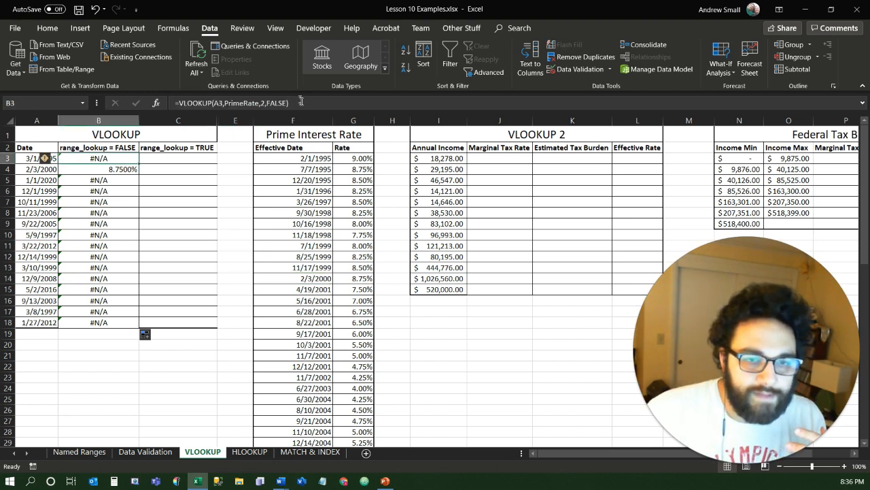
# Step: Enter =VLOOKUP(A3,PrimeRate,2,TRUE) in C3 and fill it down through C18
pyautogui.press('Right')
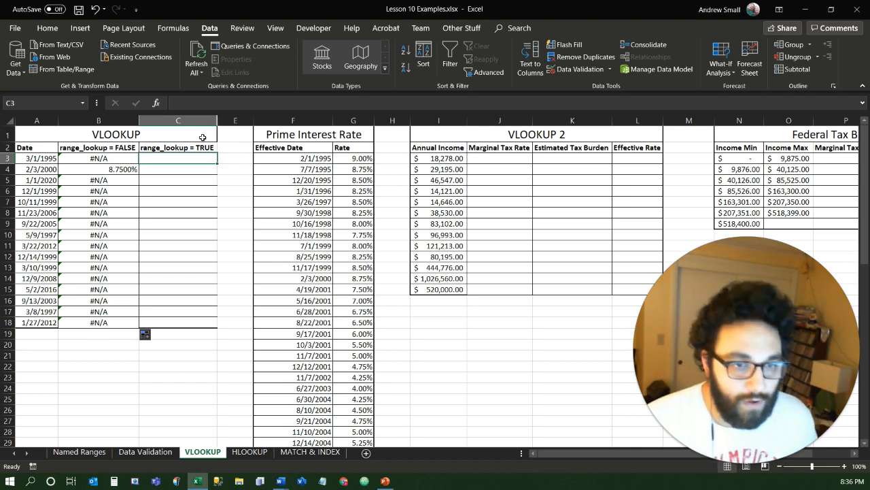
pyautogui.write('=')
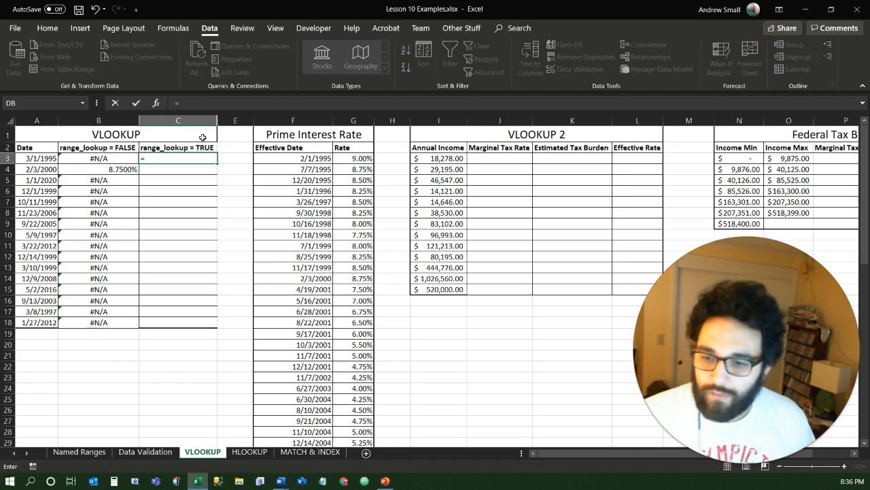
pyautogui.write('v')
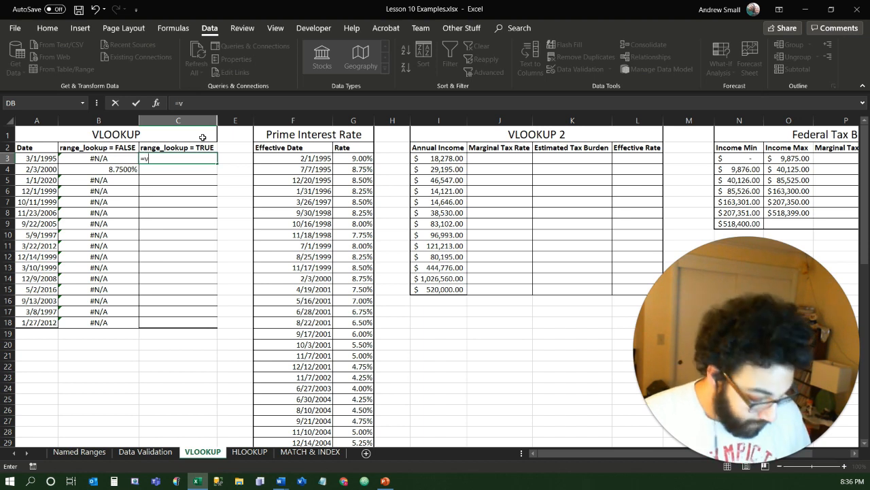
pyautogui.write('lo')
pyautogui.press('Tab')
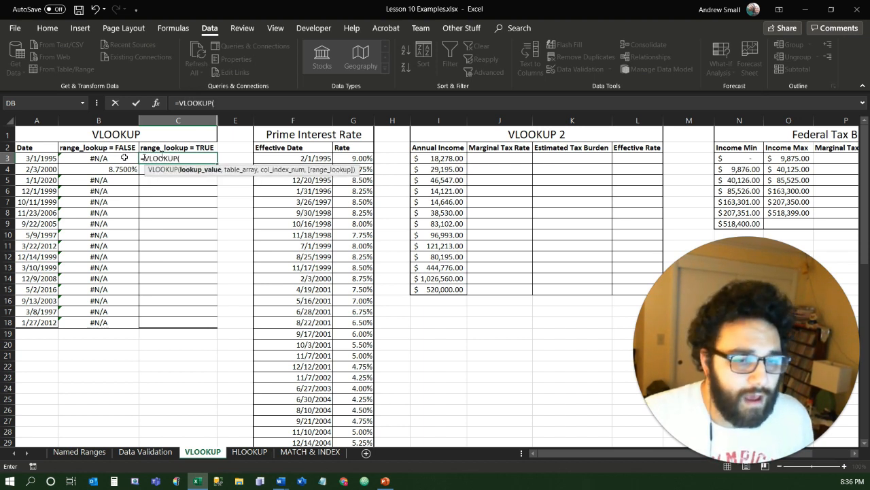
pyautogui.click(31, 159)
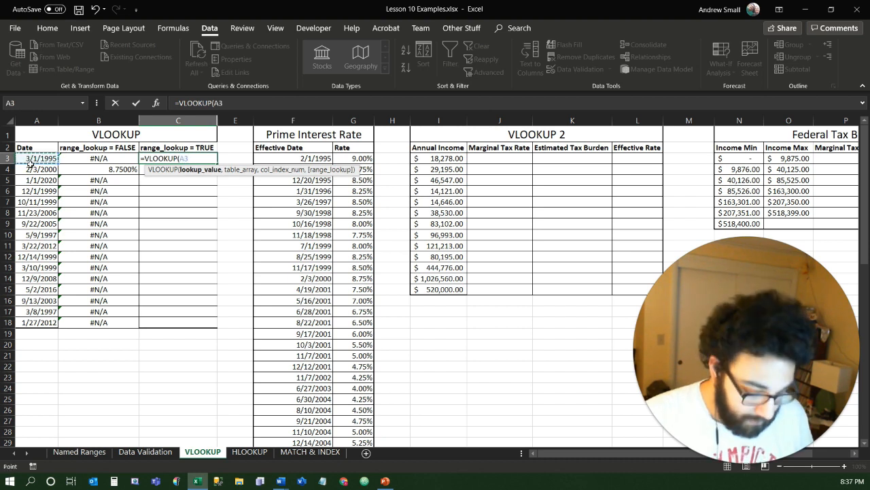
pyautogui.write(',')
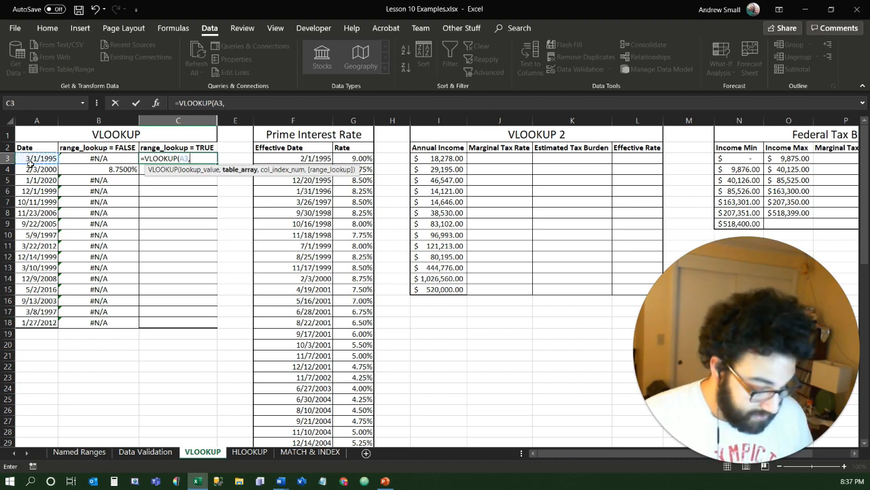
pyautogui.write('prim')
pyautogui.press('Tab')
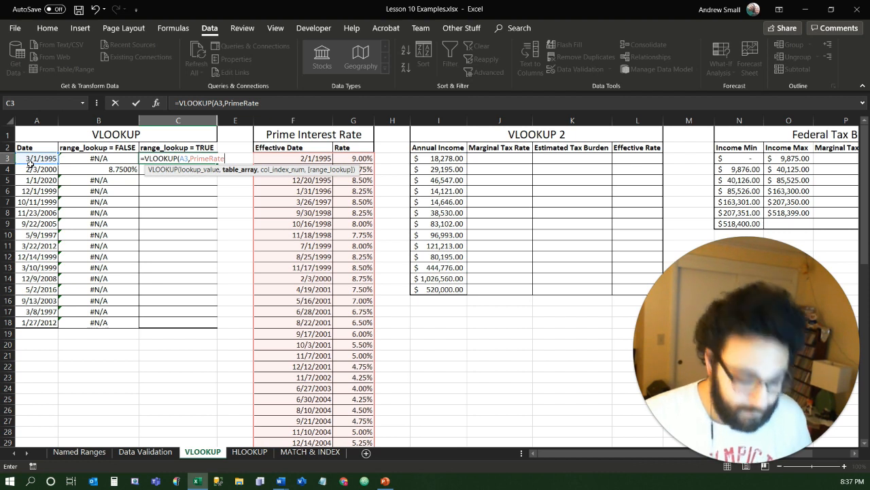
pyautogui.write(',')
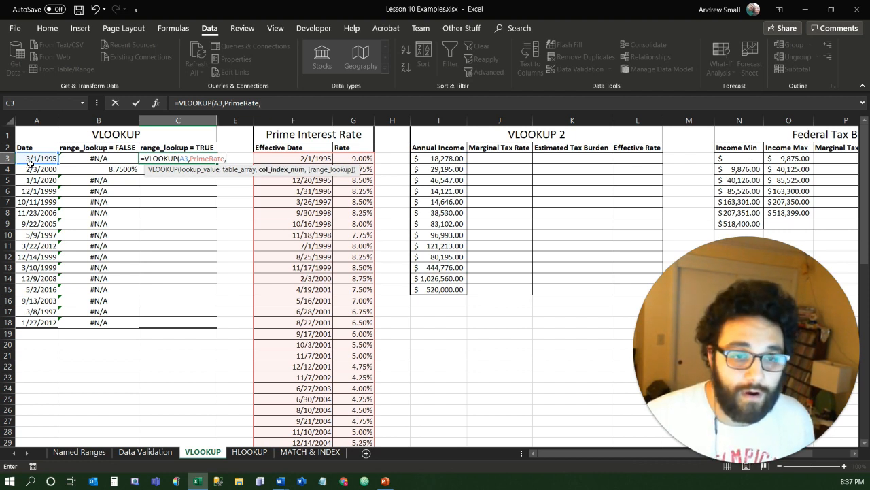
pyautogui.write('2')
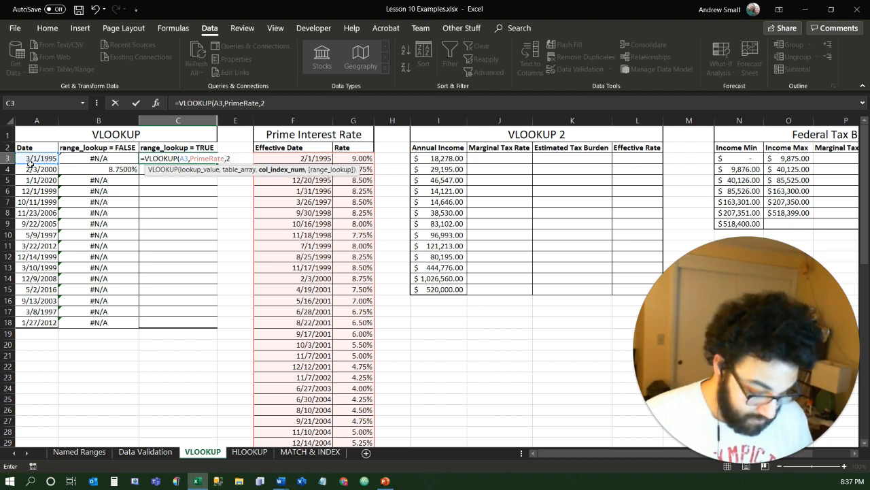
pyautogui.write(',TRUE)')
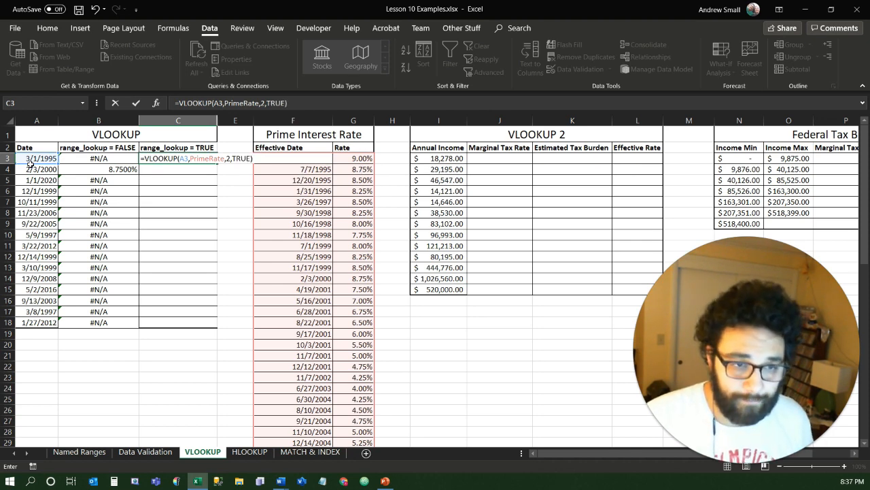
pyautogui.press('Return')
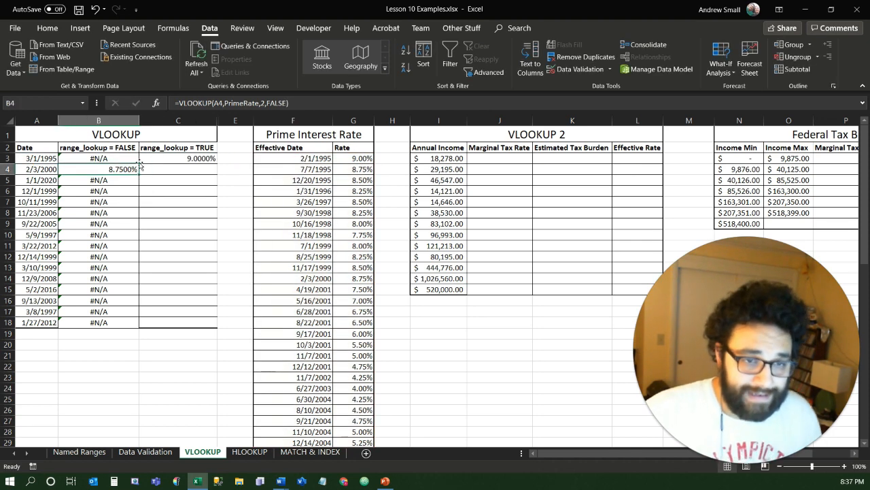
pyautogui.click(216, 162)
pyautogui.moveTo(217, 161); pyautogui.dragTo(215, 327)
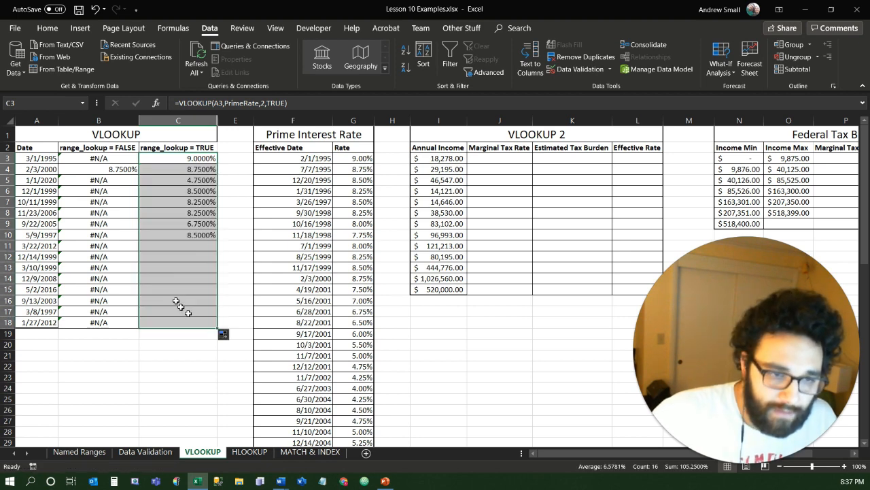
# Step: Compare the lookup date in A3 with the Prime Interest Rate table's first date and rate, and review the approximate-match results in C3:C18
pyautogui.click(352, 158)
pyautogui.click(325, 162)
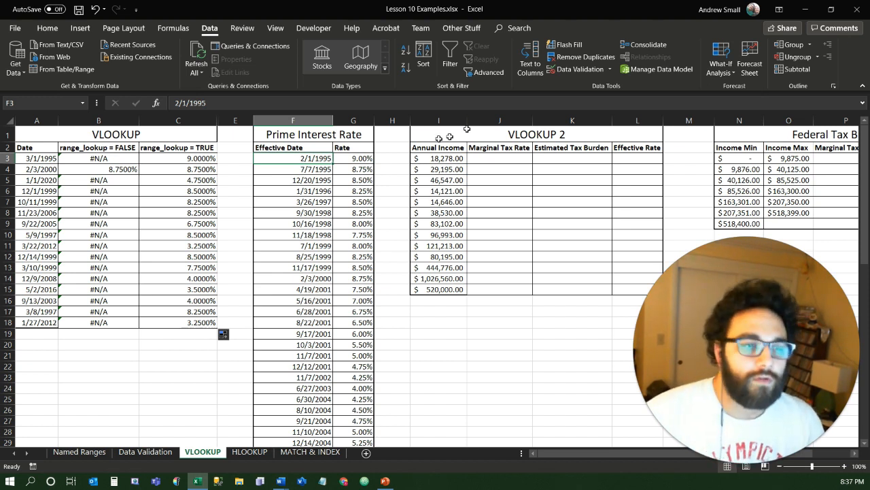
pyautogui.click(45, 157)
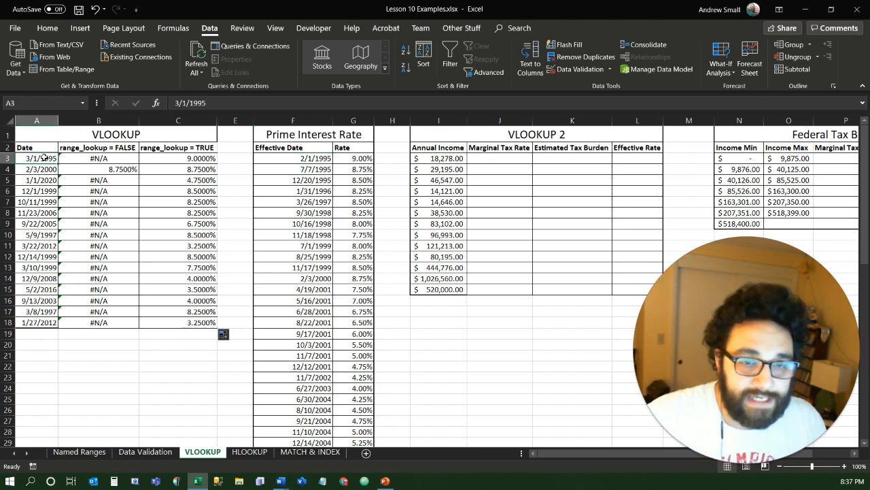
pyautogui.click(321, 157)
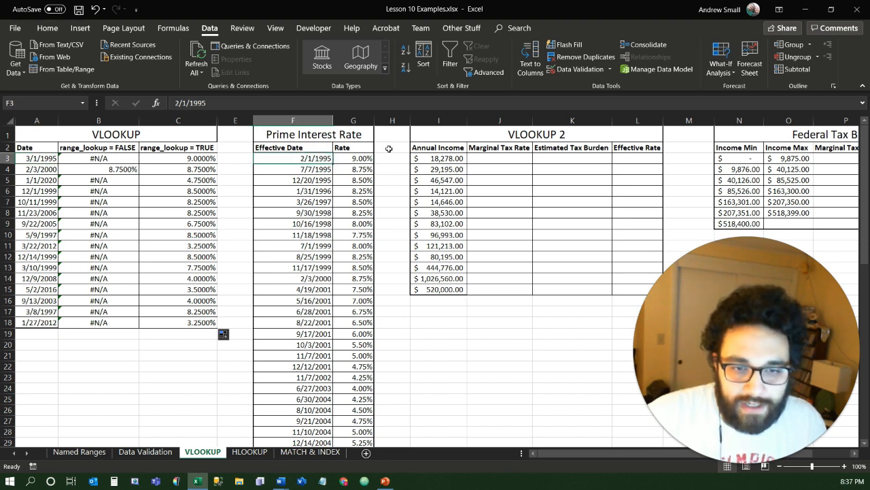
pyautogui.click(367, 158)
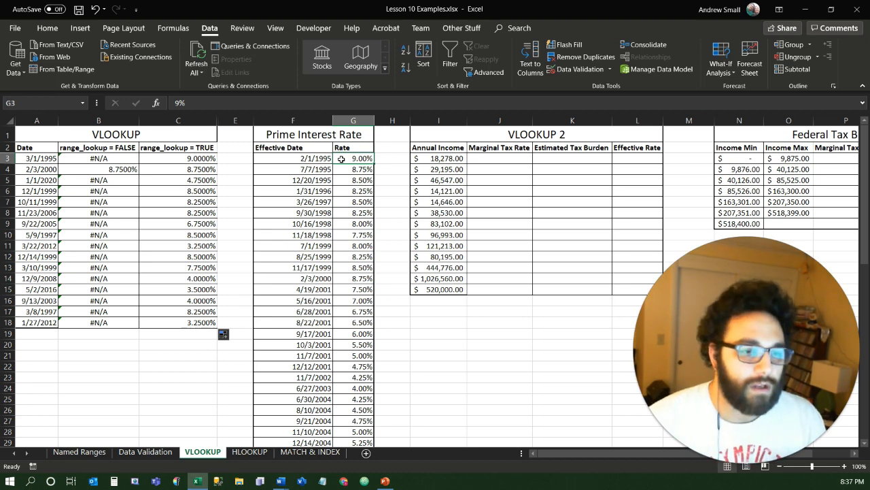
pyautogui.moveTo(108, 160); pyautogui.dragTo(204, 269)
pyautogui.moveTo(200, 318); pyautogui.dragTo(199, 159)
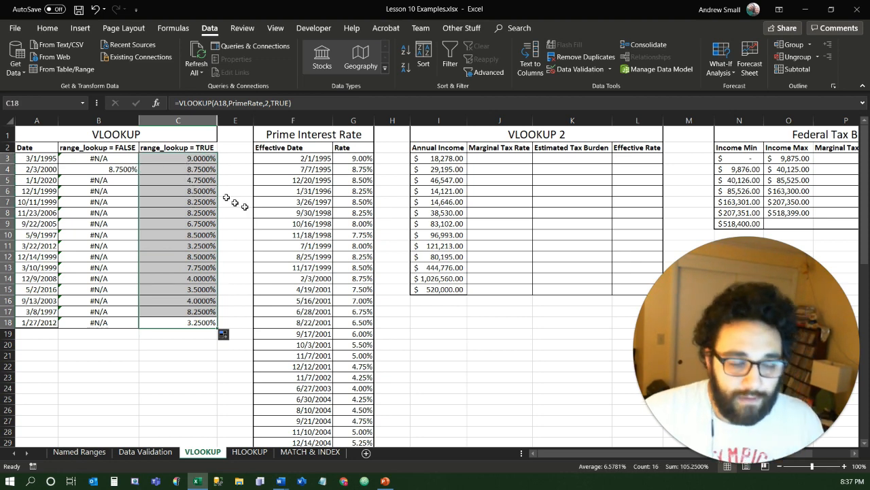
pyautogui.click(193, 269)
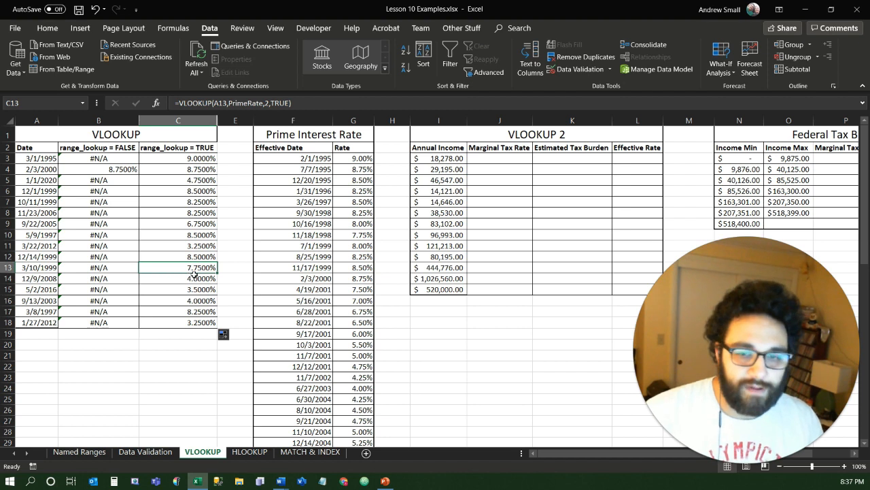
pyautogui.press('Right')
pyautogui.press('Right')
pyautogui.press('Right')
pyautogui.press('Right')
pyautogui.press('Right')
pyautogui.press('Right')
pyautogui.press('Right')
pyautogui.press('Right')
pyautogui.press('Right')
pyautogui.press('Right')
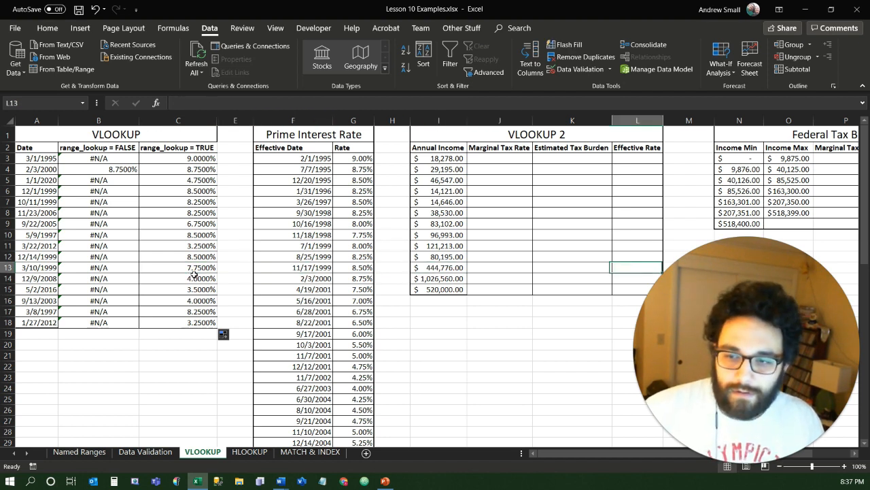
pyautogui.press('Left')
pyautogui.press('Left')
pyautogui.press('Left')
pyautogui.press('Left')
pyautogui.press('Left')
pyautogui.press('Left')
pyautogui.press('Left')
pyautogui.press('Left')
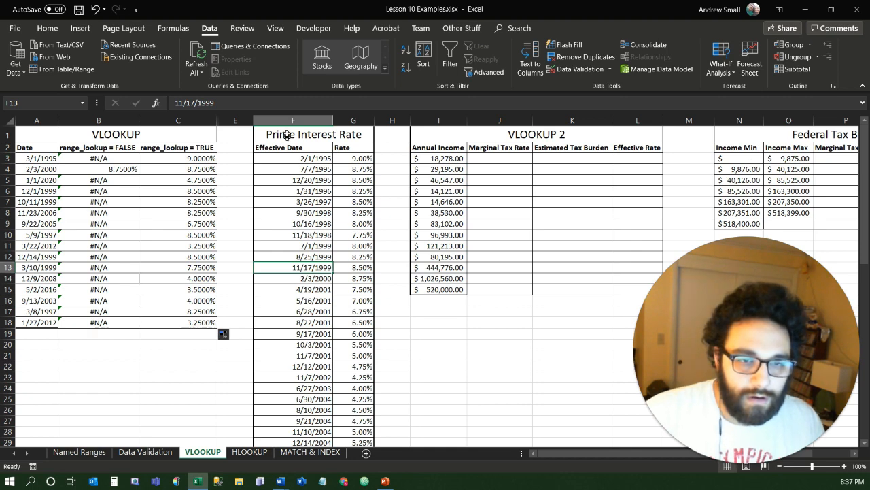
# Step: Sort the Prime Interest Rate table F3:G65 by Rate from smallest to largest, based on cell values
pyautogui.moveTo(287, 120); pyautogui.dragTo(305, 134)
pyautogui.click(305, 157)
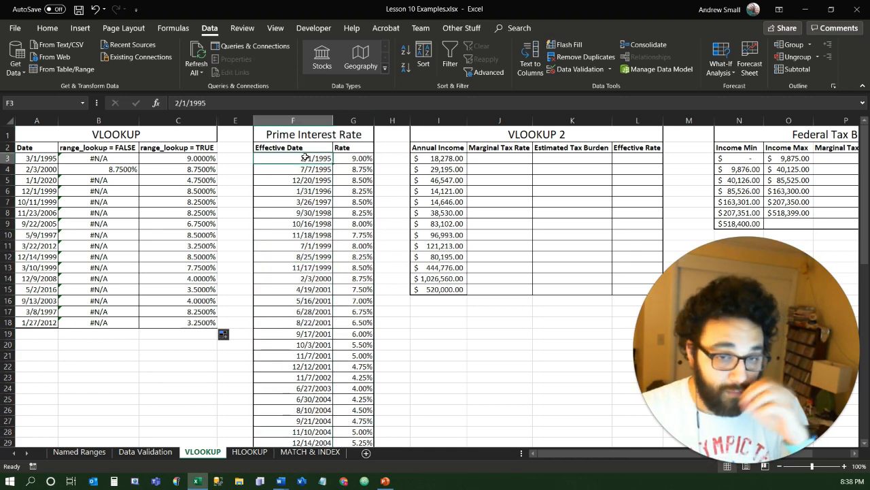
pyautogui.moveTo(305, 157); pyautogui.dragTo(353, 441)
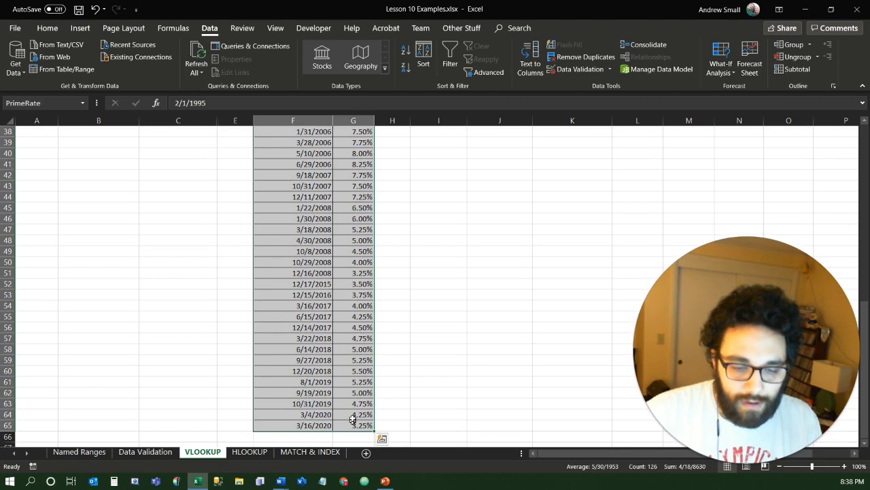
pyautogui.scroll(8, 342, 288)
pyautogui.scroll(5, 337, 283)
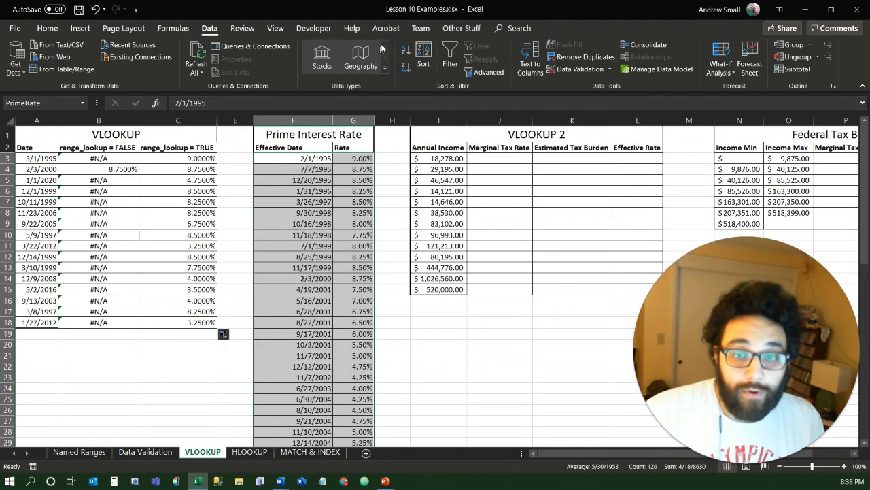
pyautogui.click(423, 65)
pyautogui.click(302, 218)
pyautogui.click(269, 234)
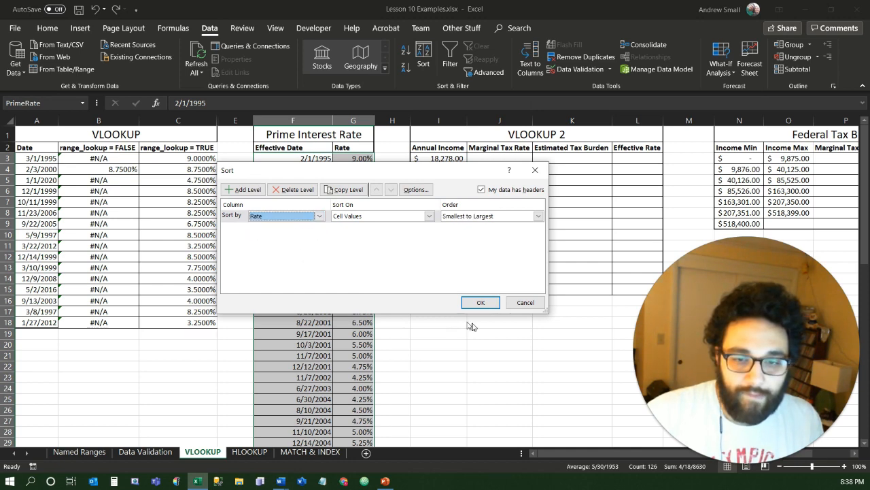
pyautogui.click(481, 302)
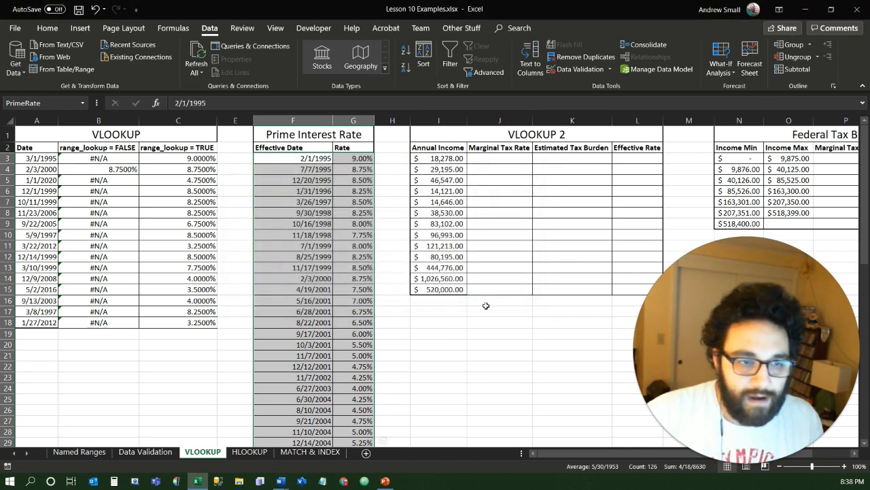
# Step: Check the approximate-match results in C3:C18 against the re-sorted table, and undo the sort by Rate
pyautogui.moveTo(197, 159); pyautogui.dragTo(198, 322)
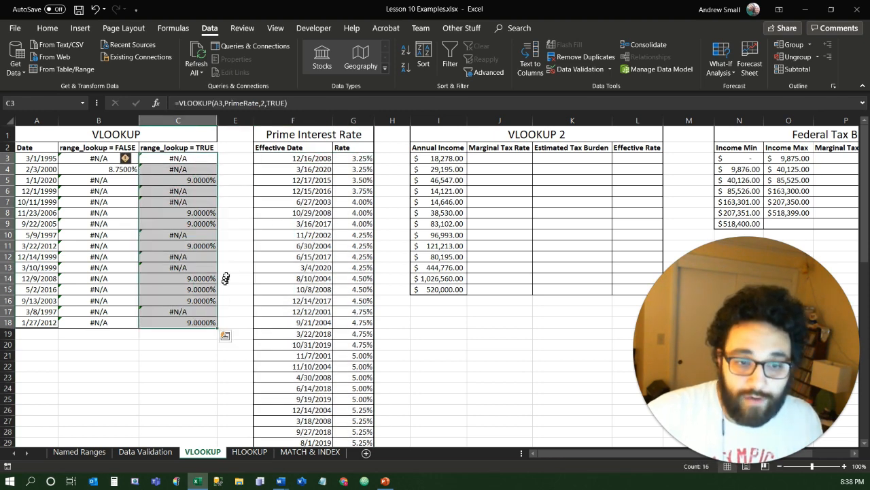
pyautogui.click(277, 267)
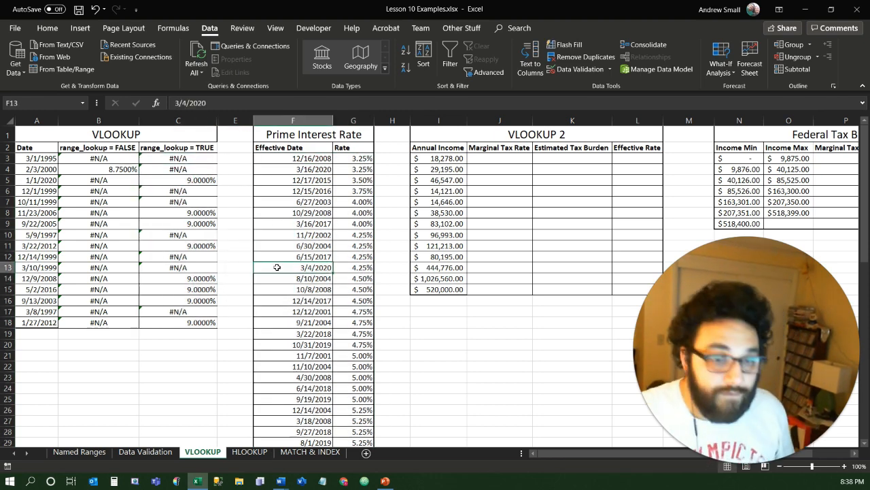
pyautogui.hotkey('ctrl', 'z')
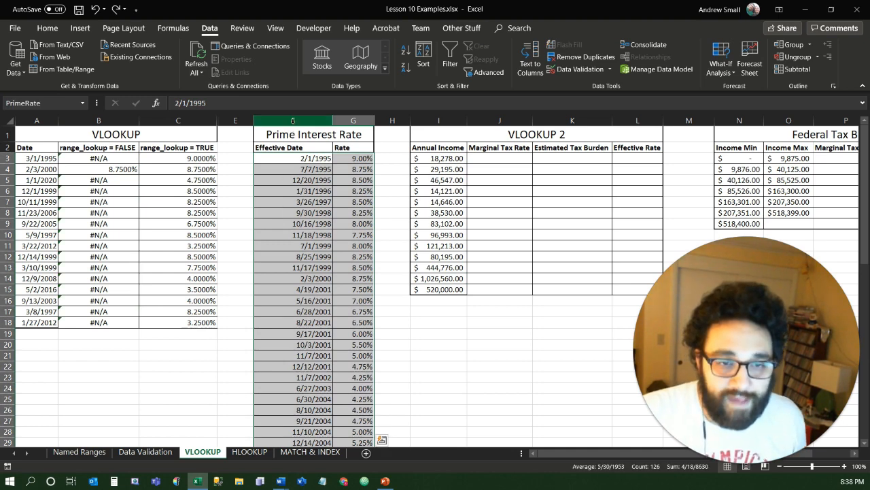
# Step: Examine the order of the Effective Date column and compare the table's dates and rates with the approximate-match results in column C
pyautogui.click(293, 121)
pyautogui.moveTo(292, 163); pyautogui.dragTo(292, 264)
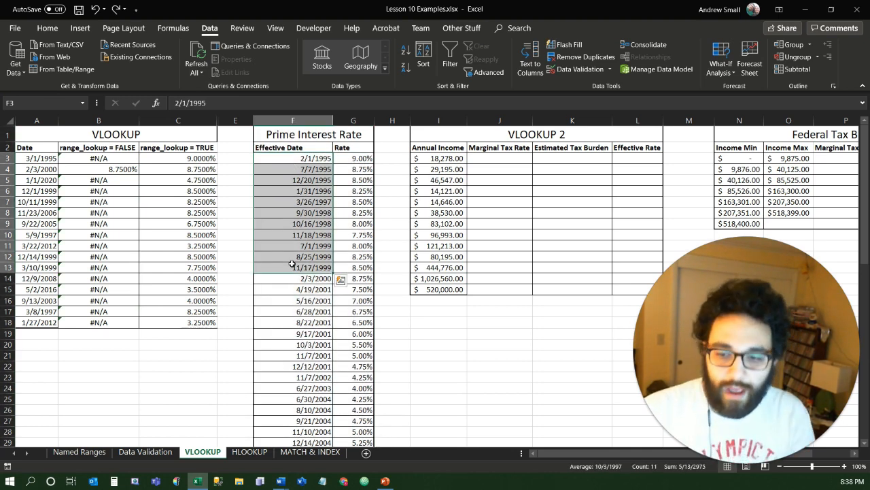
pyautogui.click(301, 157)
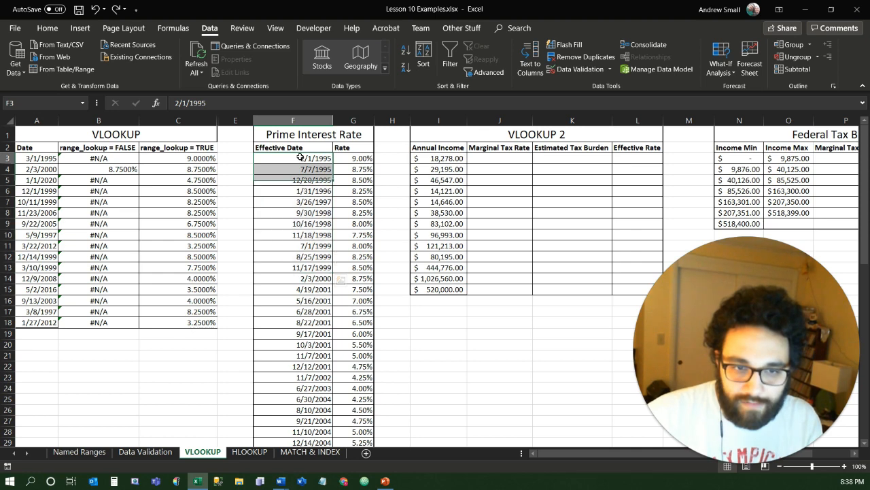
pyautogui.scroll(-10, 303, 284)
pyautogui.scroll(10, 303, 283)
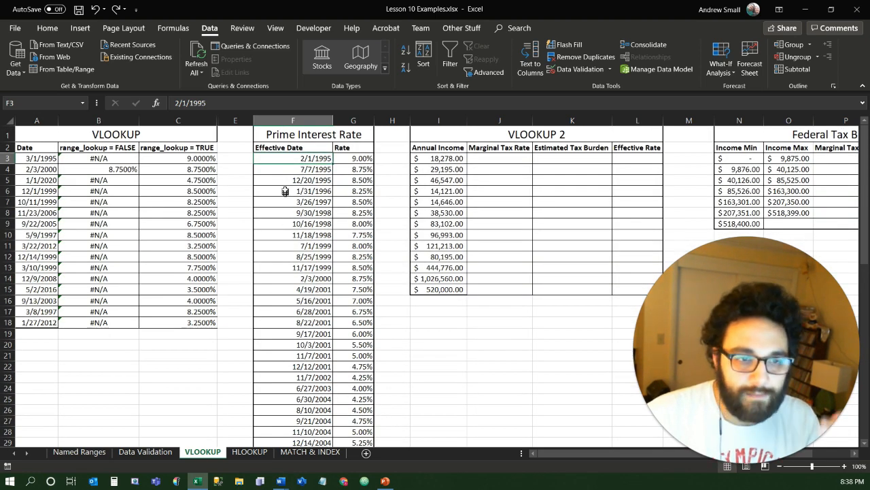
pyautogui.moveTo(187, 157); pyautogui.dragTo(193, 257)
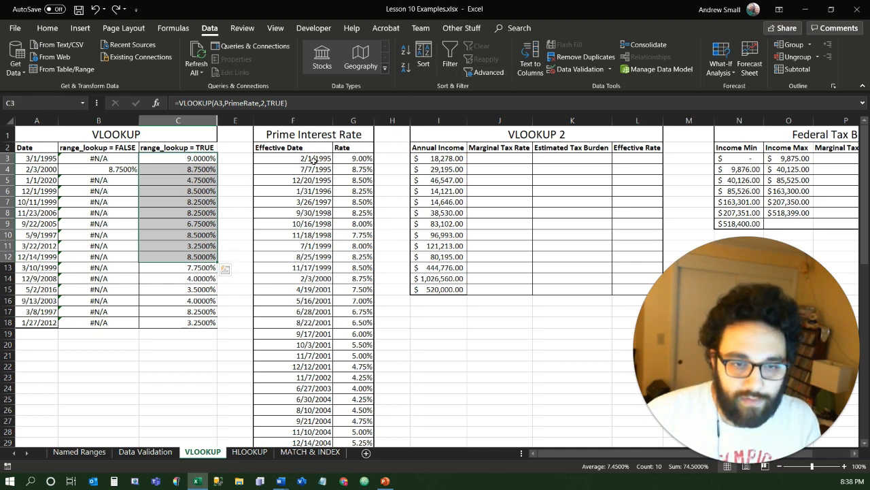
pyautogui.moveTo(314, 159); pyautogui.dragTo(361, 278)
pyautogui.click(439, 356)
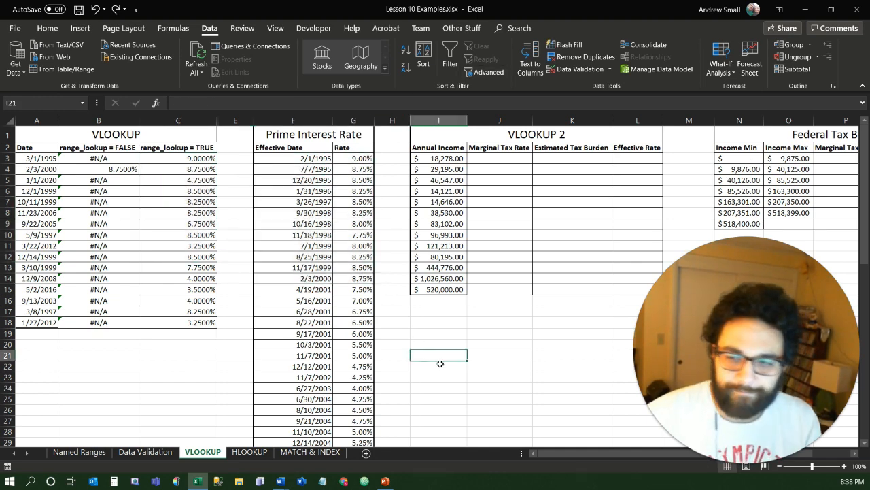
# Step: Examine the VLOOKUP 2 income table alongside the complete Federal Tax Brackets table and its column headings
pyautogui.press('Right')
pyautogui.press('Right')
pyautogui.press('Right')
pyautogui.press('Right')
pyautogui.press('Right')
pyautogui.press('Right')
pyautogui.press('Right')
pyautogui.press('Right')
pyautogui.press('Right')
pyautogui.press('Right')
pyautogui.press('Right')
pyautogui.press('Right')
pyautogui.press('Right')
pyautogui.press('Right')
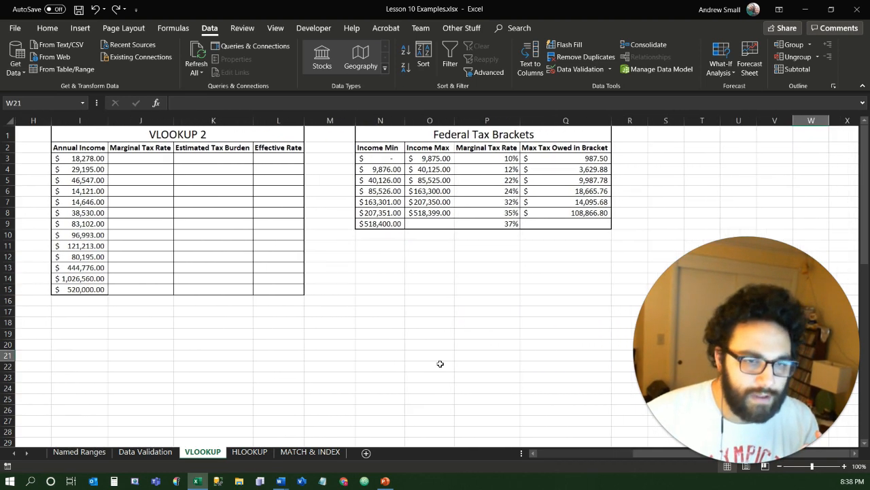
pyautogui.press('Right')
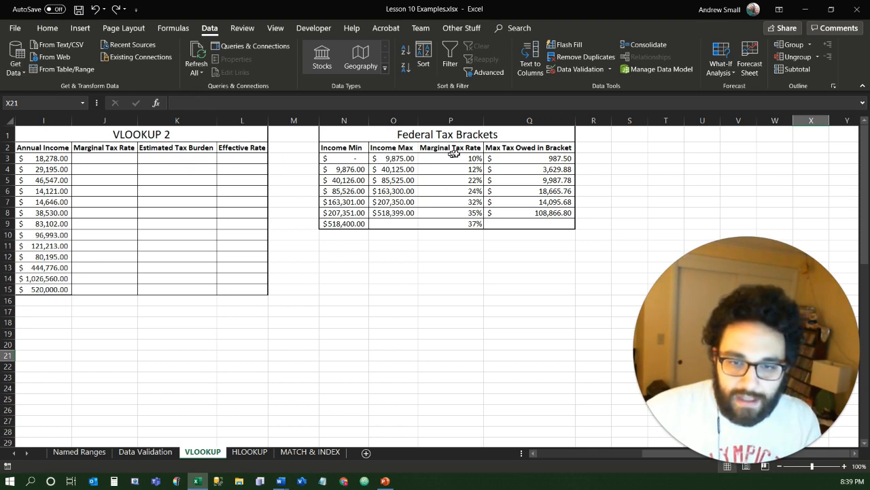
# Step: Examine the income minimums, maximums and marginal rates of the Federal Tax Brackets, and review the Annual Income values in column I
pyautogui.moveTo(473, 158); pyautogui.dragTo(343, 212)
pyautogui.click(462, 213)
pyautogui.click(455, 204)
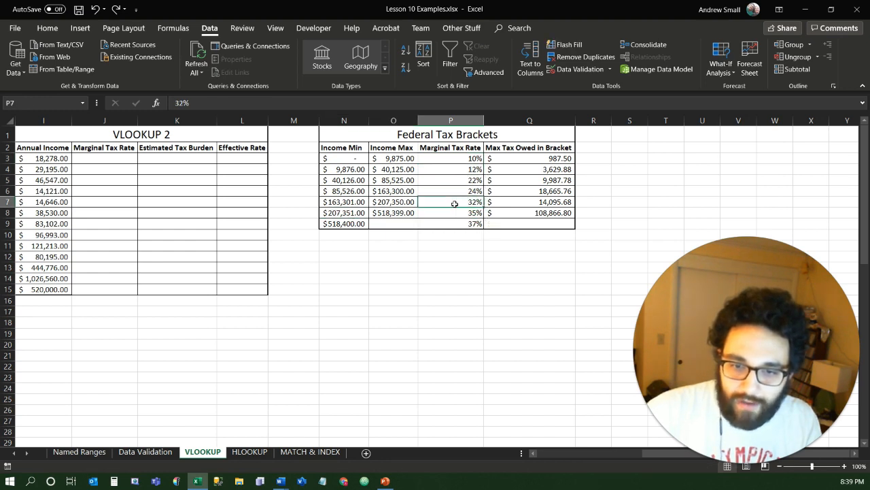
pyautogui.click(120, 162)
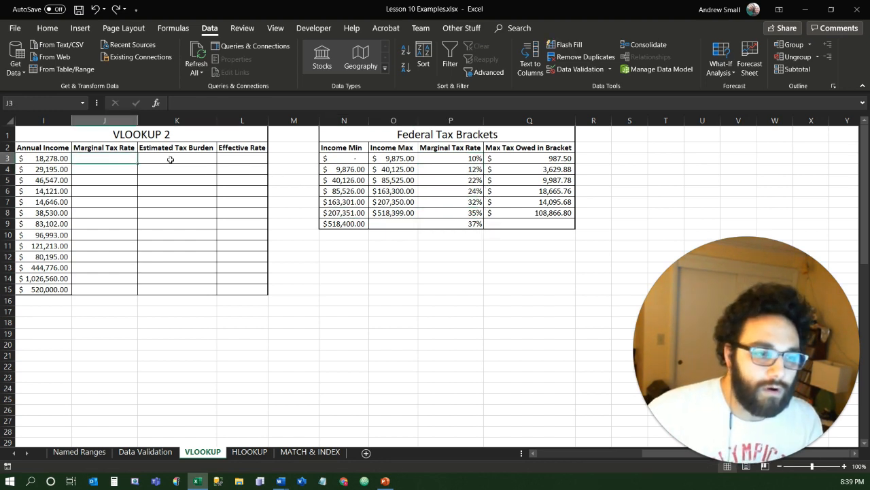
pyautogui.press('Left')
pyautogui.press('Down')
pyautogui.press('Down')
pyautogui.press('Down')
pyautogui.press('Down')
pyautogui.press('Down')
pyautogui.press('Down')
pyautogui.press('Down')
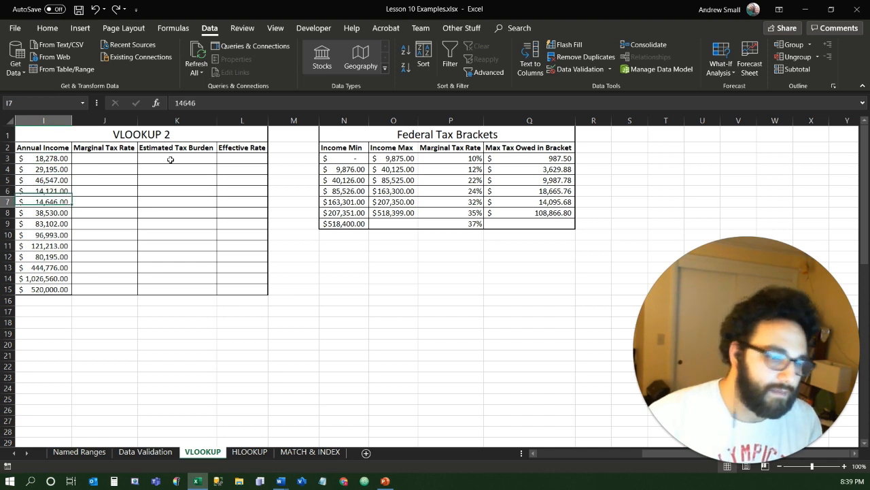
pyautogui.press('Down')
pyautogui.press('Down')
pyautogui.press('Up')
pyautogui.press('Up')
pyautogui.press('Up')
pyautogui.press('Up')
pyautogui.press('Up')
pyautogui.press('Up')
pyautogui.press('Up')
pyautogui.press('Up')
pyautogui.press('Up')
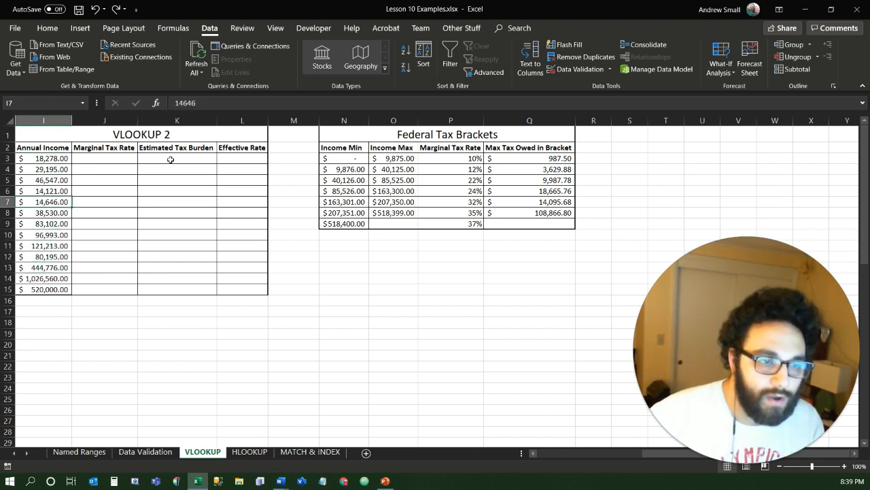
# Step: Enter =VLOOKUP(I3,N3:P9,3,TRUE) in J3 to look up the marginal tax rate by approximate match
pyautogui.press('Right')
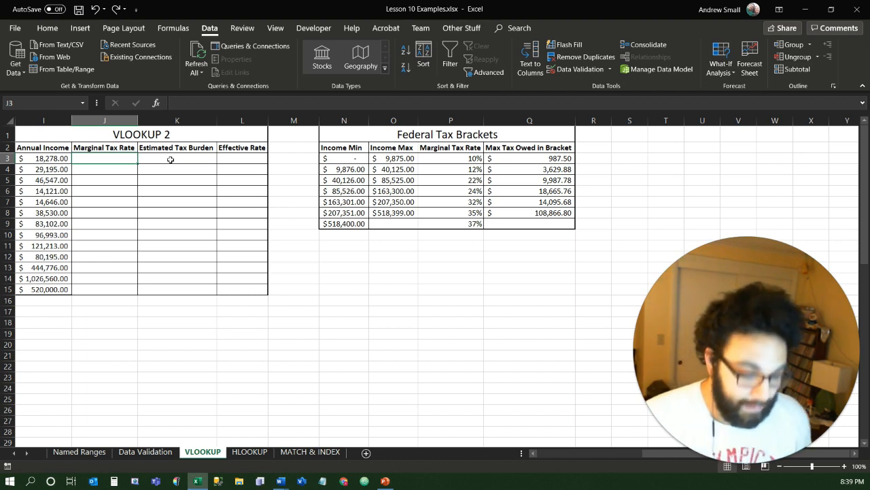
pyautogui.write('=')
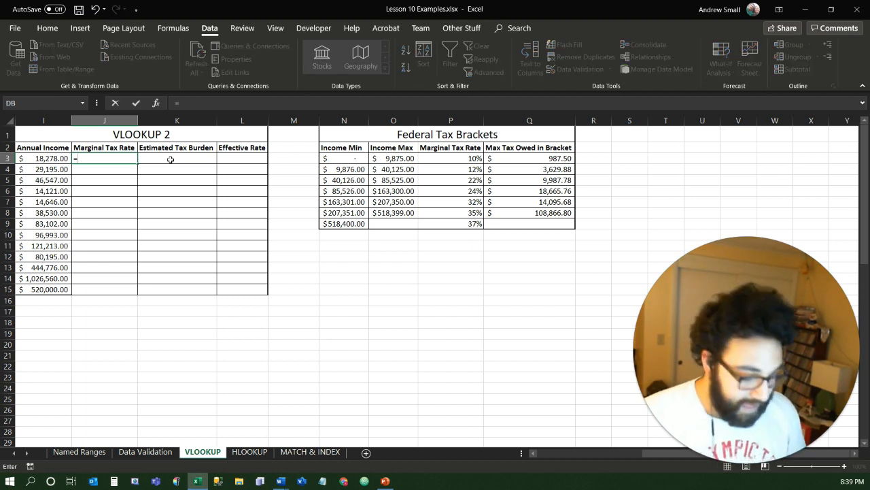
pyautogui.write('vl')
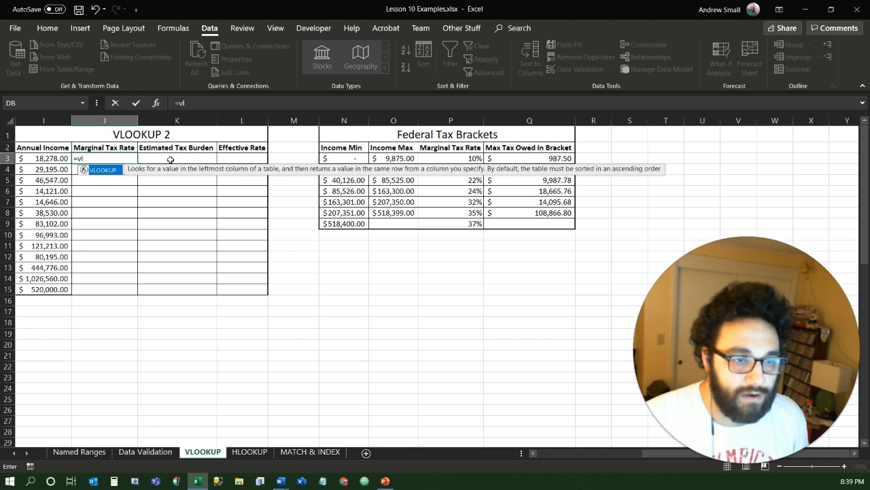
pyautogui.press('Tab')
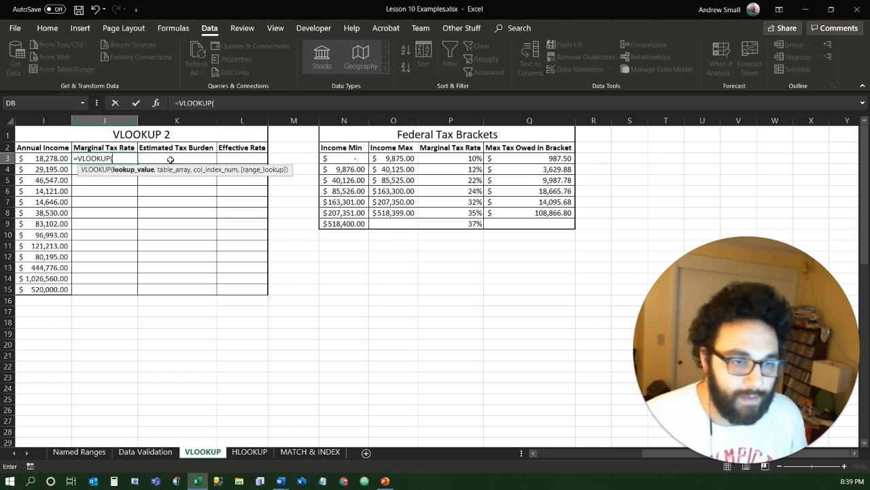
pyautogui.press('Left')
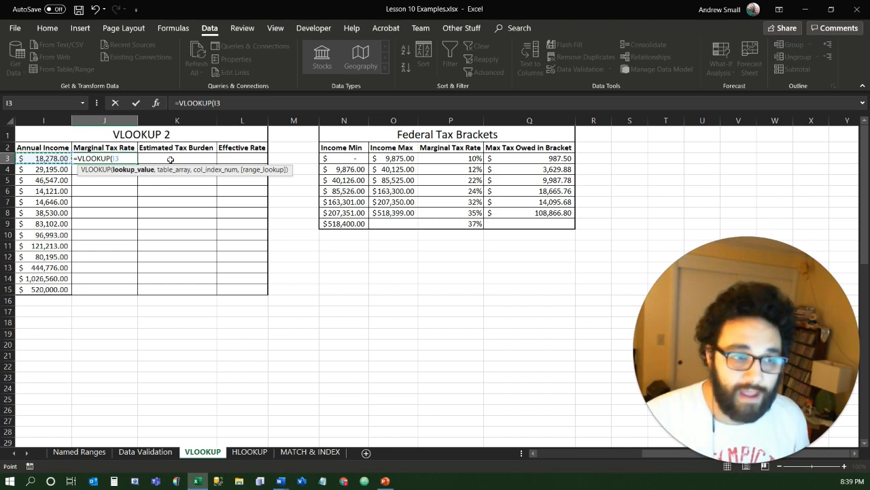
pyautogui.write(',')
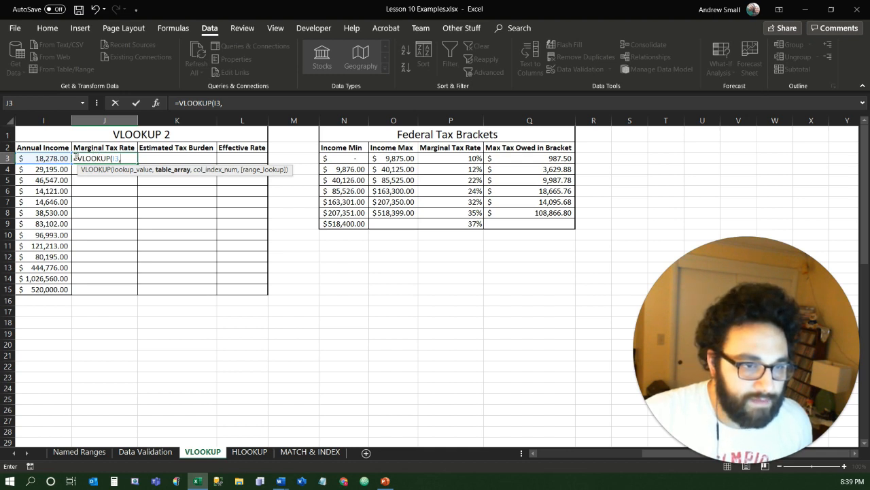
pyautogui.moveTo(340, 159); pyautogui.dragTo(437, 222)
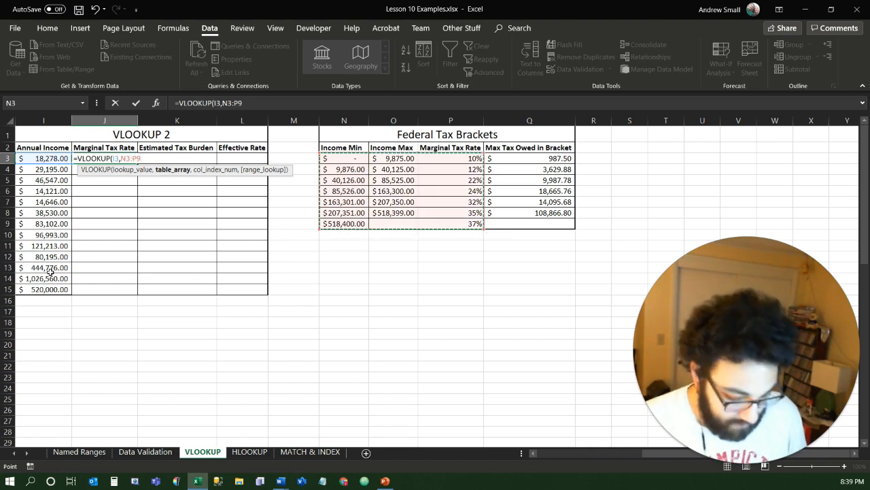
pyautogui.write(',')
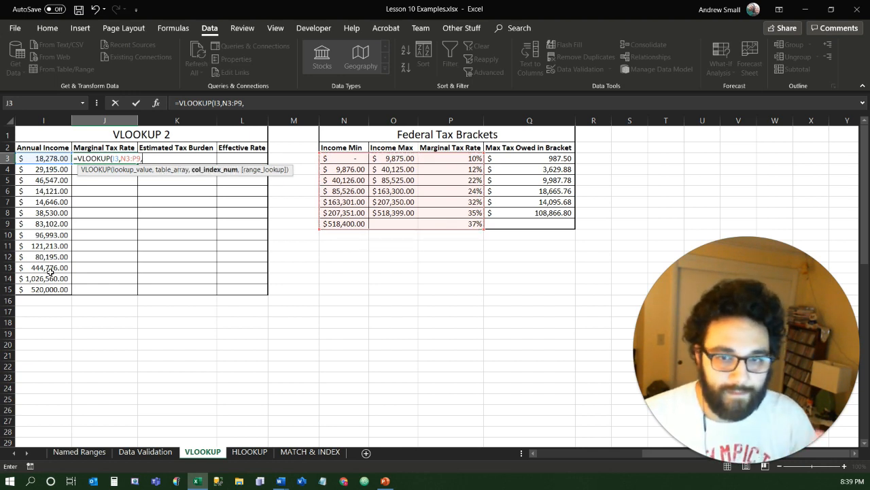
pyautogui.write('3,')
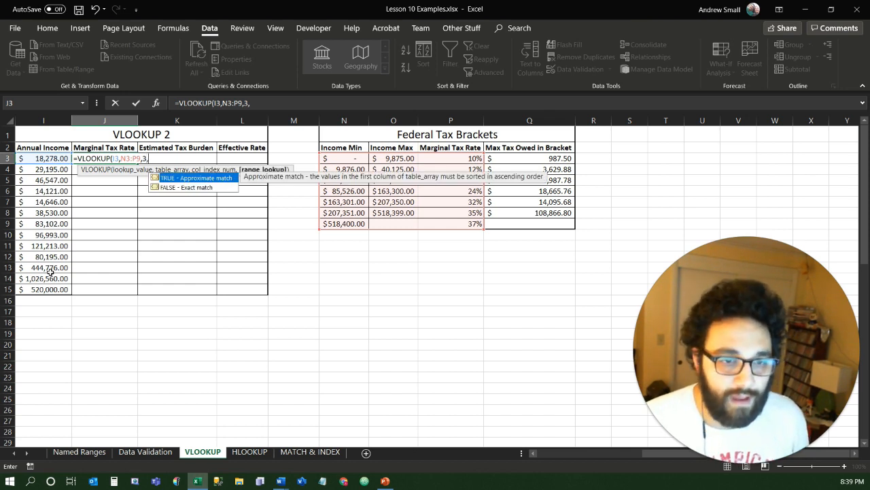
pyautogui.press('Tab')
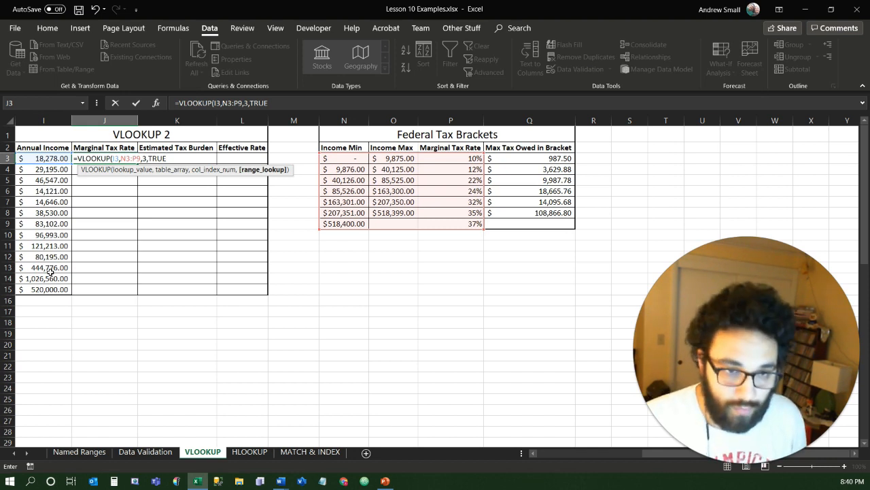
pyautogui.write(')')
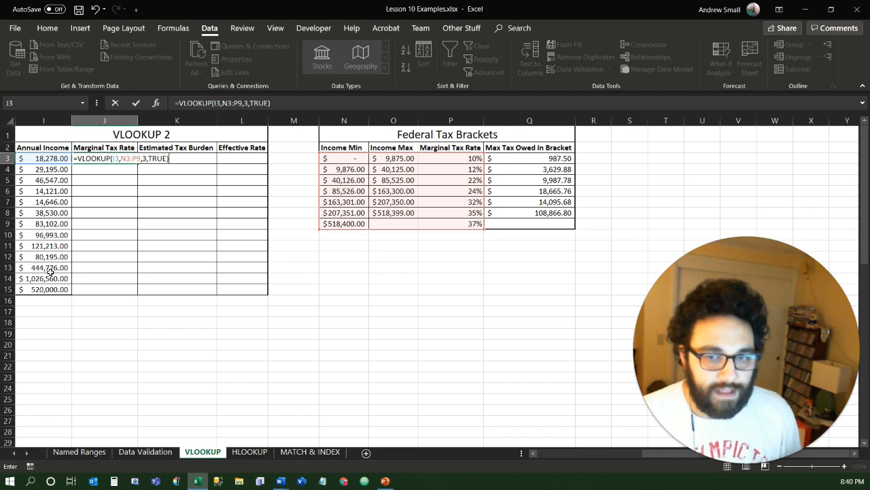
pyautogui.press('Return')
# Step: Fill the VLOOKUP formula with its relative table reference from J3 down through J15
pyautogui.press('Up')
pyautogui.hotkey('shift', 'Down')
pyautogui.hotkey('shift', 'Down')
pyautogui.hotkey('shift', 'Down')
pyautogui.hotkey('shift', 'Down')
pyautogui.hotkey('shift', 'Down')
pyautogui.hotkey('shift', 'Down')
pyautogui.hotkey('shift', 'Down')
pyautogui.hotkey('shift', 'Down')
pyautogui.hotkey('shift', 'Down')
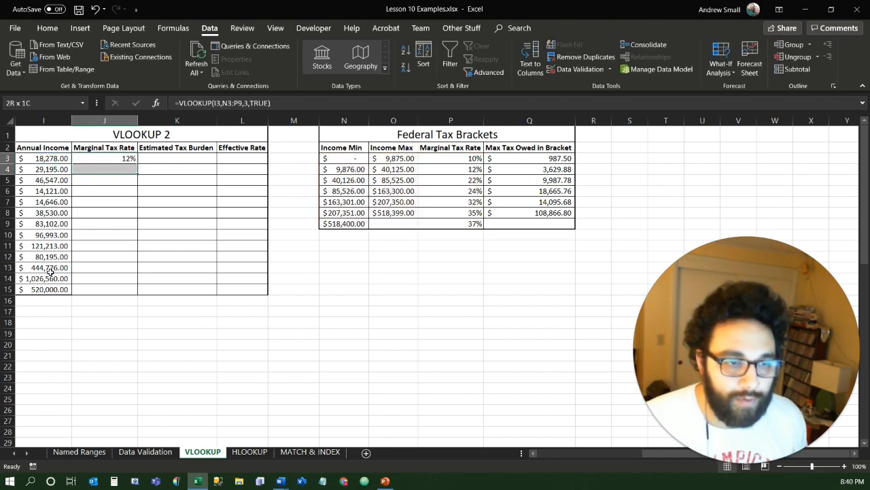
pyautogui.hotkey('shift', 'Down')
pyautogui.hotkey('shift', 'Down')
pyautogui.hotkey('shift', 'Down')
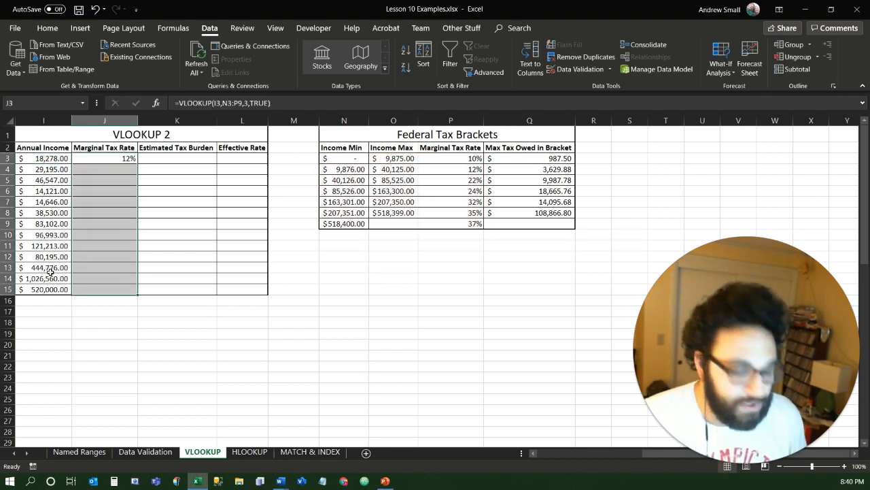
pyautogui.hotkey('ctrl', 'd')
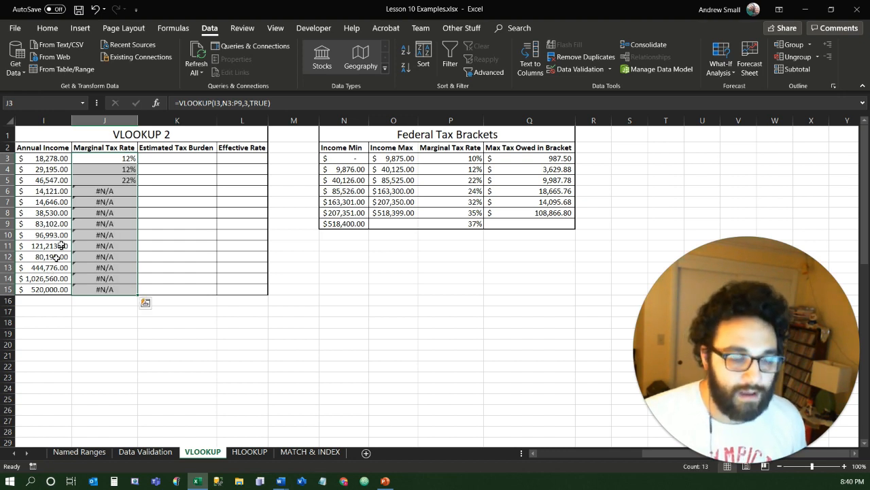
# Step: Make the table reference in J3 absolute so the formula reads =VLOOKUP(I3,$N$3:$P$9,3,TRUE)
pyautogui.click(131, 157)
pyautogui.click(222, 103)
pyautogui.hotkey('shift', 'Right')
pyautogui.hotkey('shift', 'Right')
pyautogui.hotkey('shift', 'Right')
pyautogui.hotkey('shift', 'Right')
pyautogui.hotkey('shift', 'Right')
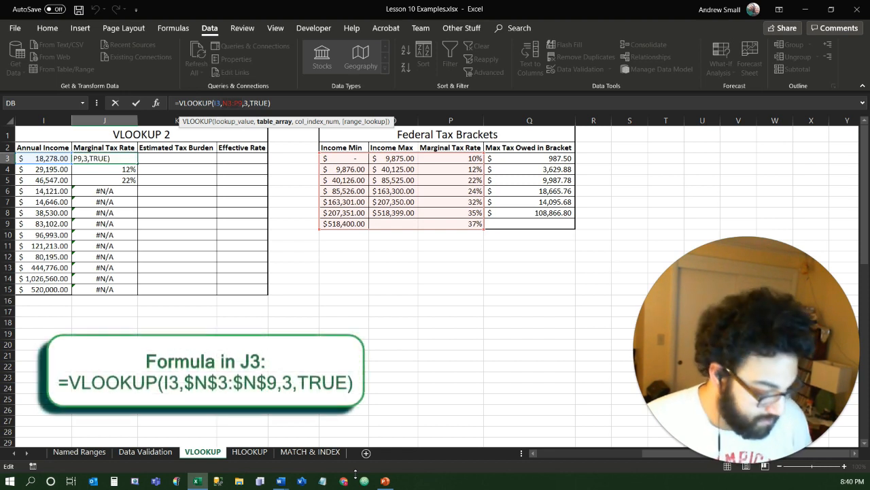
pyautogui.press('F4')
pyautogui.press('Return')
# Step: Copy the corrected J3 formula with the locked table range down to J15
pyautogui.press('Up')
pyautogui.hotkey('shift', 'Down')
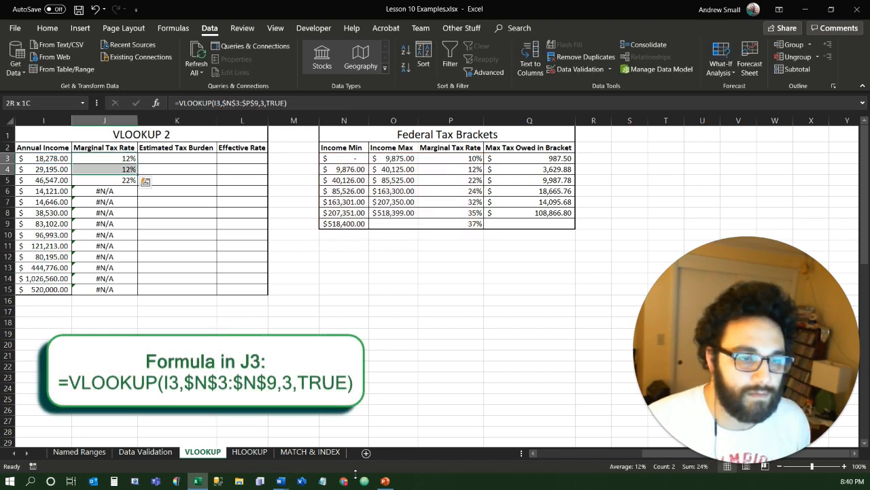
pyautogui.hotkey('ctrl', 'shift', 'Down')
pyautogui.hotkey('ctrl', 'd')
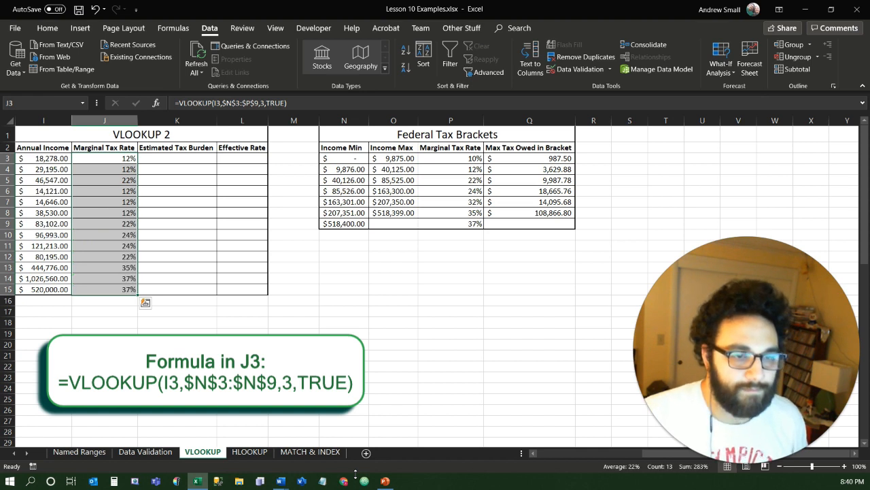
# Step: Check the marginal tax rates in J3:J15 against the annual incomes and inspect the formula in J15
pyautogui.click(205, 212)
pyautogui.click(95, 152)
pyautogui.moveTo(95, 159); pyautogui.dragTo(200, 289)
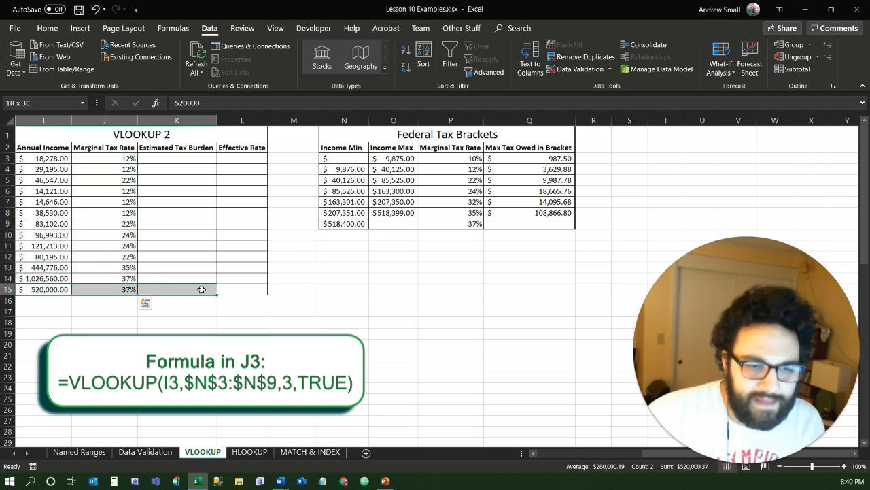
pyautogui.click(122, 289)
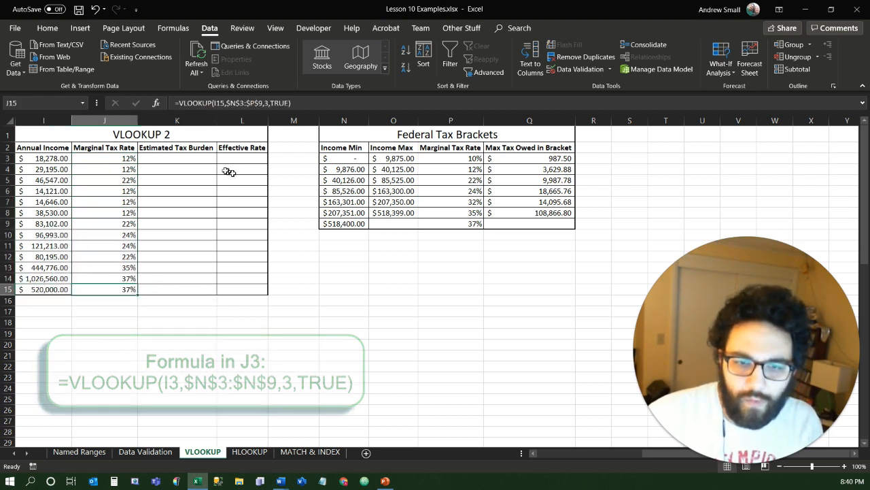
# Step: Examine the Max Tax Owed in Bracket values in Q3:Q8 and inspect the formulas in Q3, Q4 and Q5
pyautogui.click(180, 158)
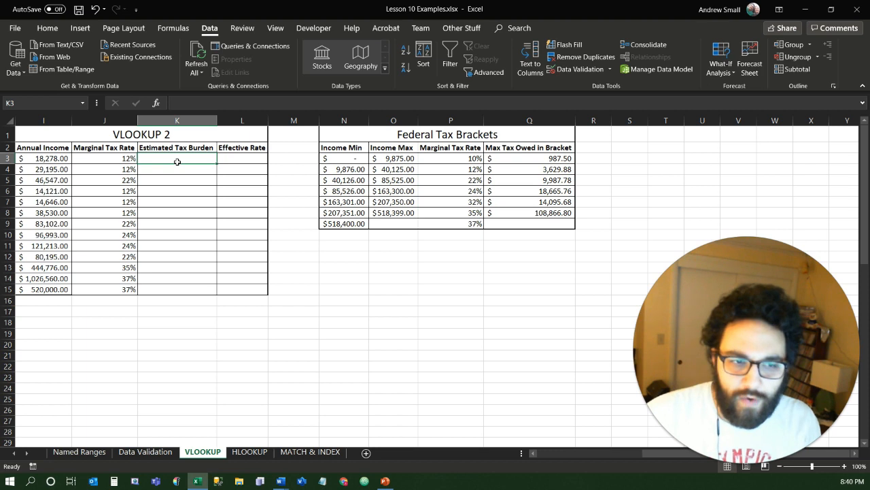
pyautogui.moveTo(555, 162); pyautogui.dragTo(555, 215)
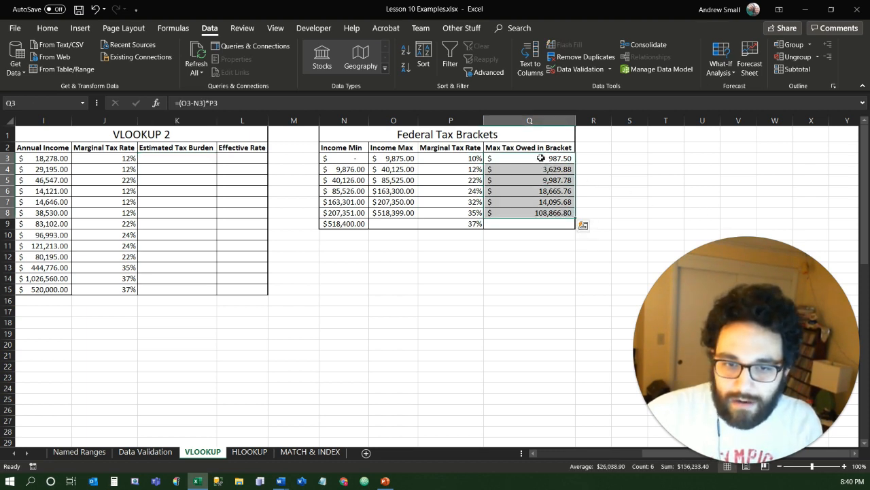
pyautogui.click(541, 159)
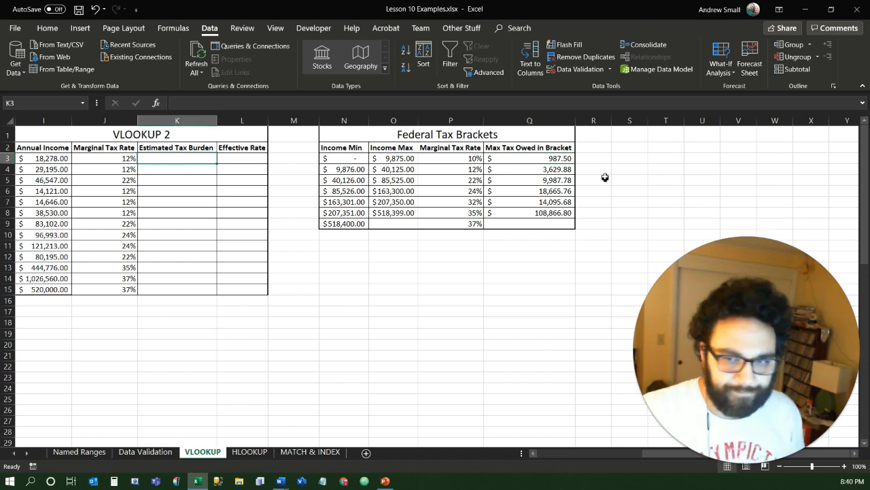
pyautogui.click(503, 103)
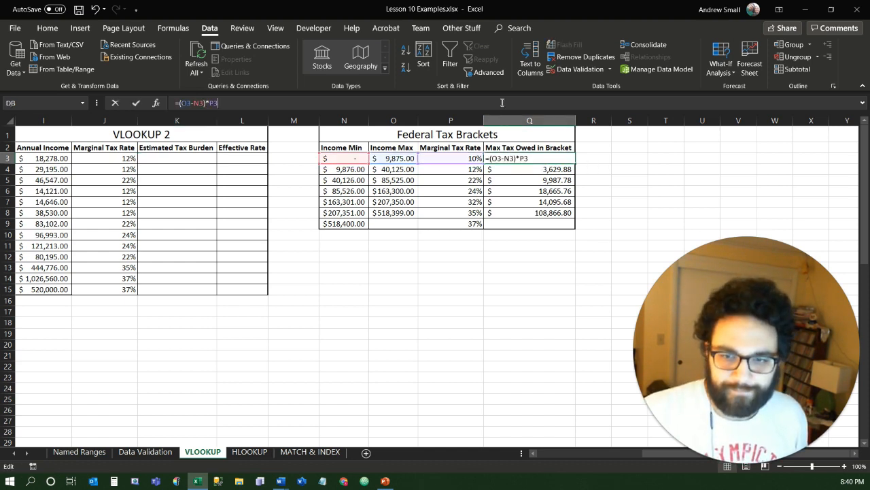
pyautogui.press('Return')
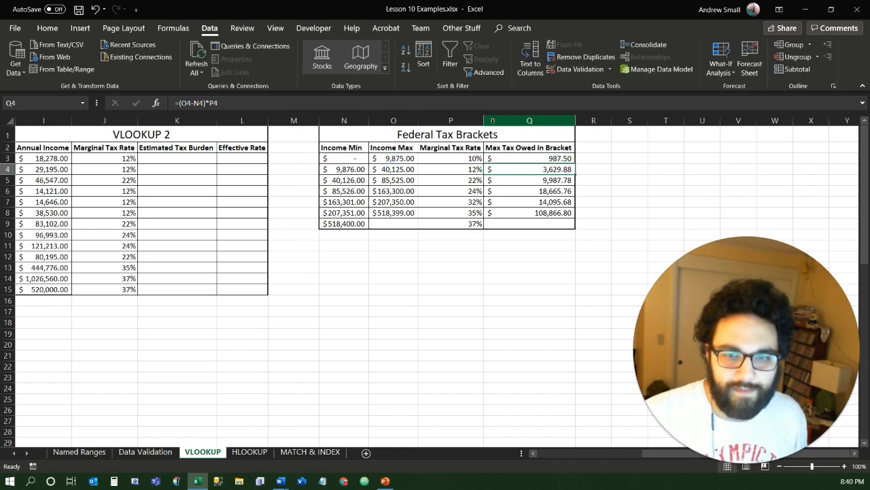
pyautogui.click(497, 101)
pyautogui.press('Return')
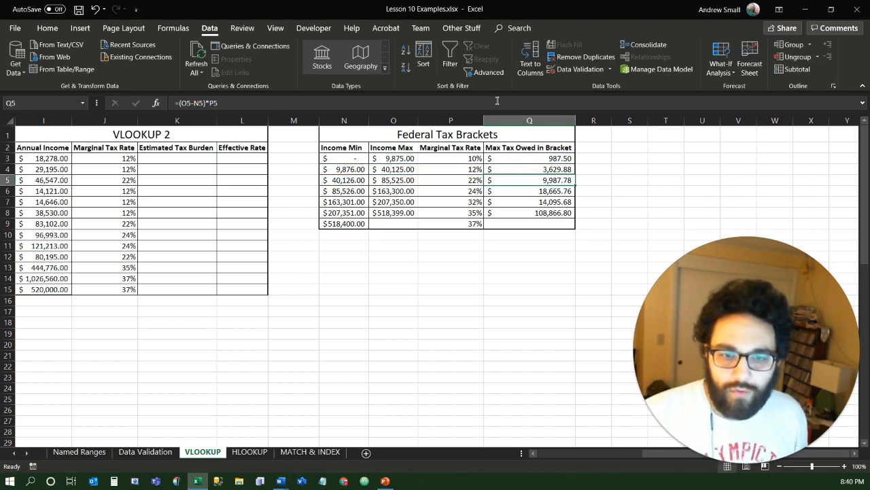
# Step: Examine how the Max Tax Owed amounts and marginal rates of the lower brackets relate to the Estimated Tax Burden in K3
pyautogui.click(176, 158)
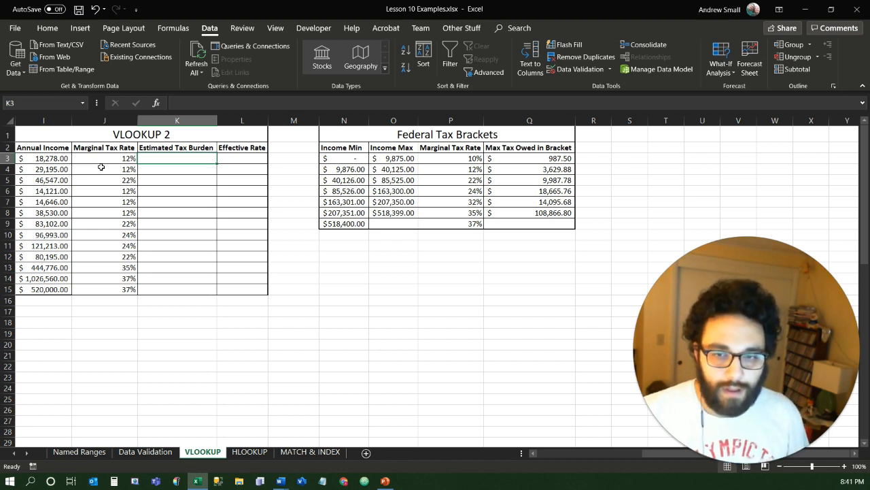
pyautogui.moveTo(569, 182); pyautogui.dragTo(566, 159)
pyautogui.click(557, 191)
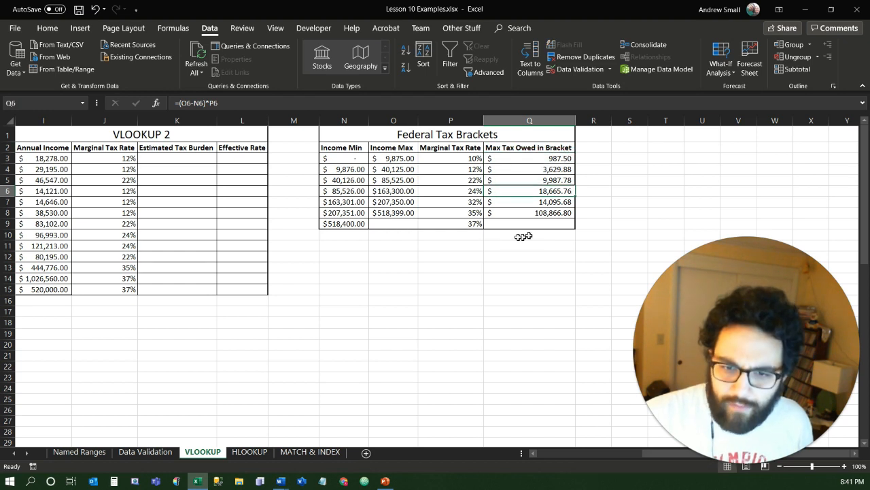
pyautogui.click(446, 203)
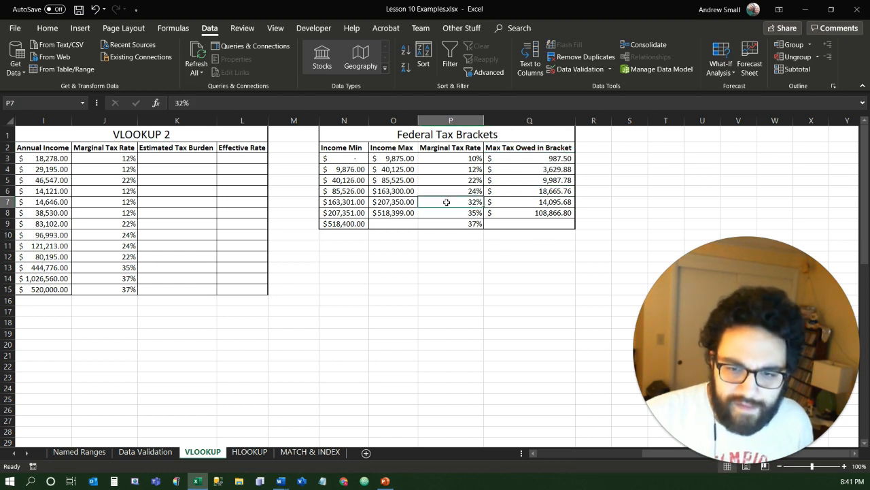
pyautogui.click(559, 192)
pyautogui.moveTo(559, 158); pyautogui.dragTo(559, 157)
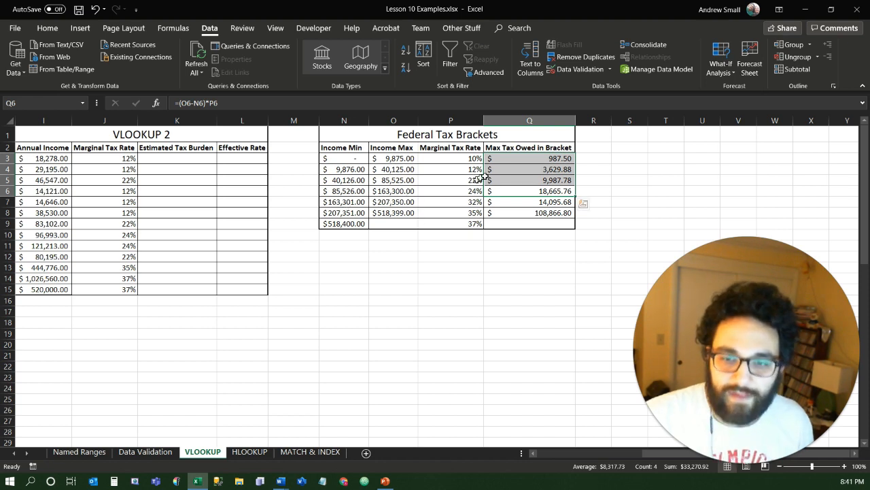
pyautogui.click(449, 181)
pyautogui.click(197, 159)
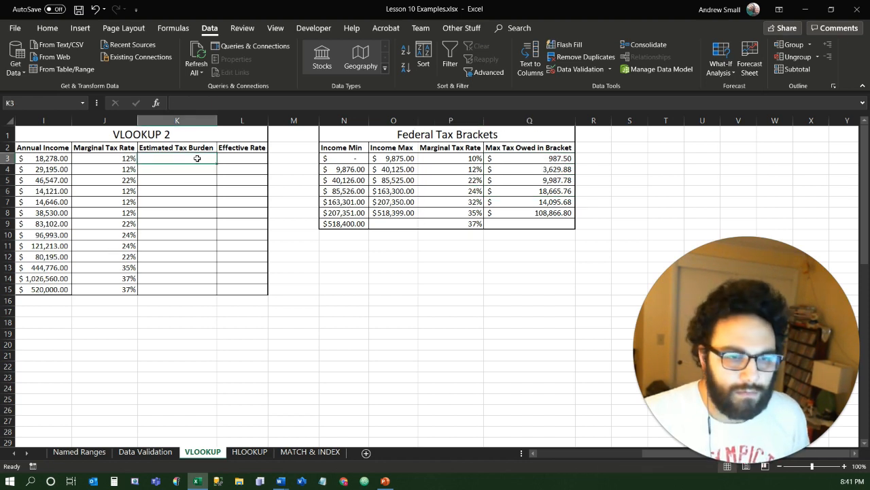
pyautogui.moveTo(548, 153); pyautogui.dragTo(548, 225)
pyautogui.click(163, 159)
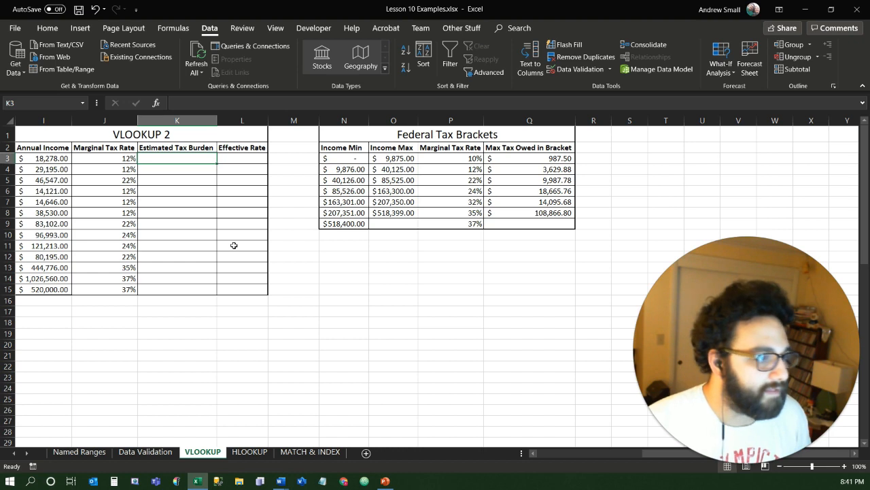
# Step: Start a SUMIF formula in K3 with range P3:P9 and the criterion "<"&J3
pyautogui.write('=sum')
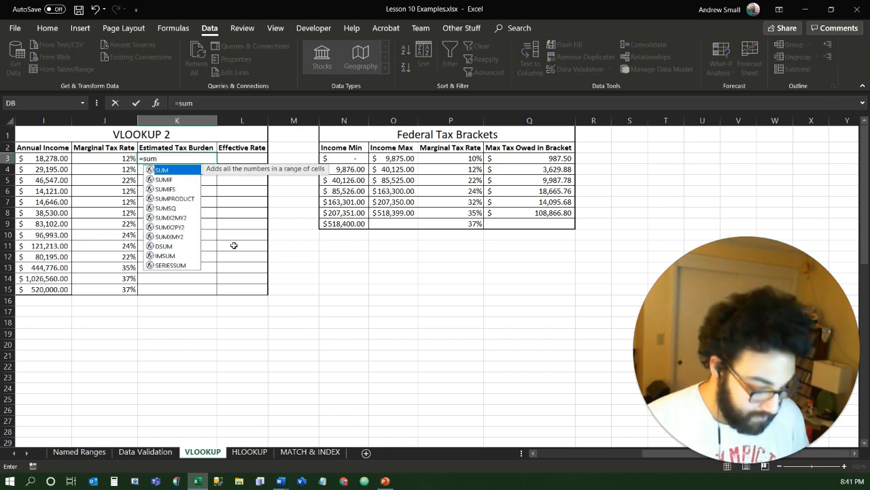
pyautogui.write('if')
pyautogui.press('Tab')
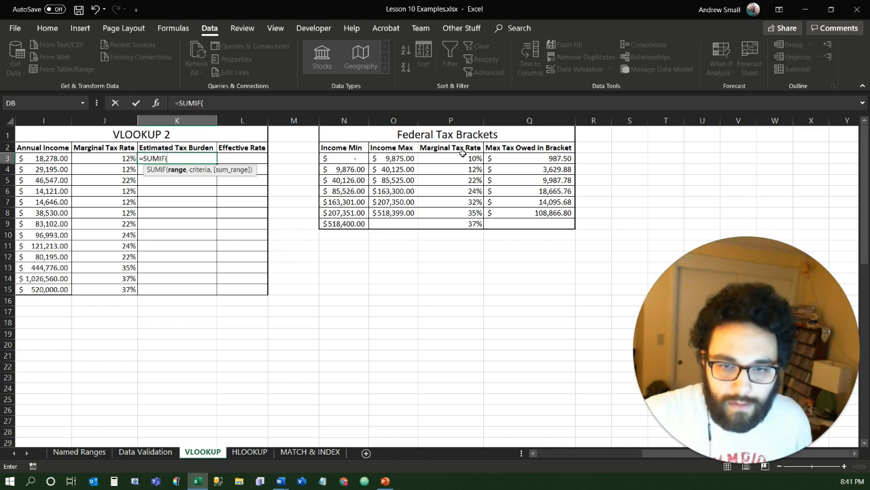
pyautogui.moveTo(462, 156); pyautogui.dragTo(462, 220)
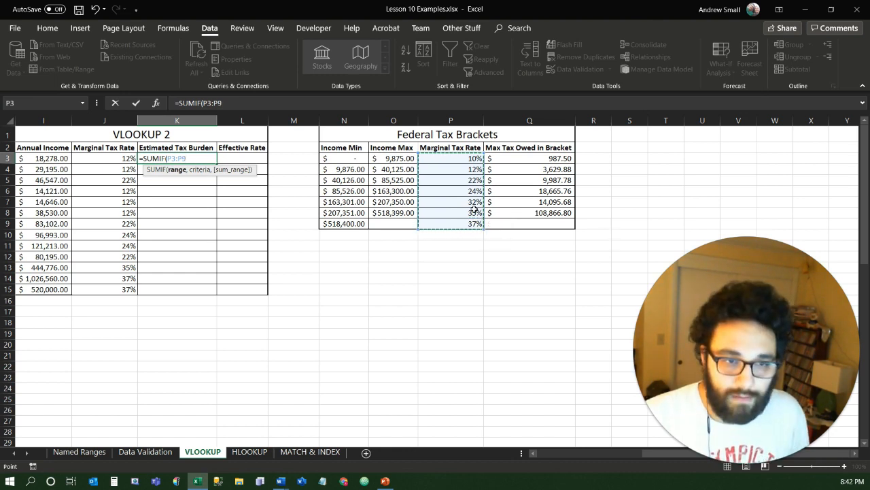
pyautogui.write(',"')
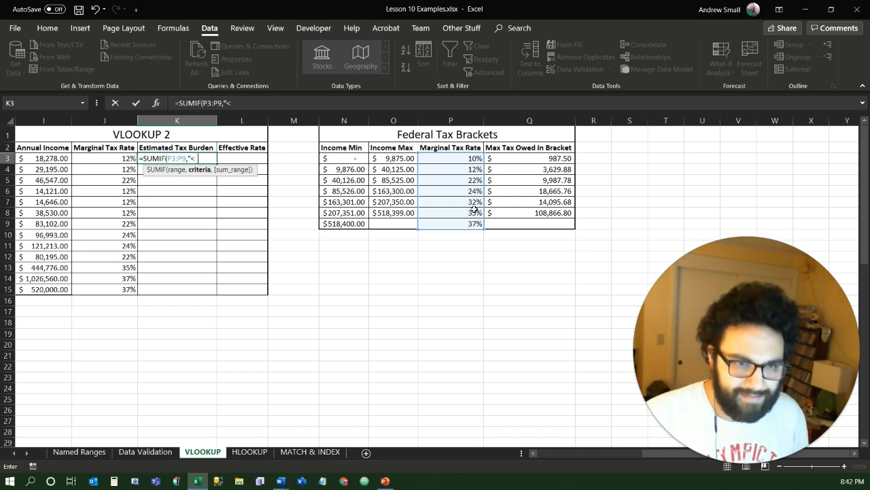
pyautogui.write('<"')
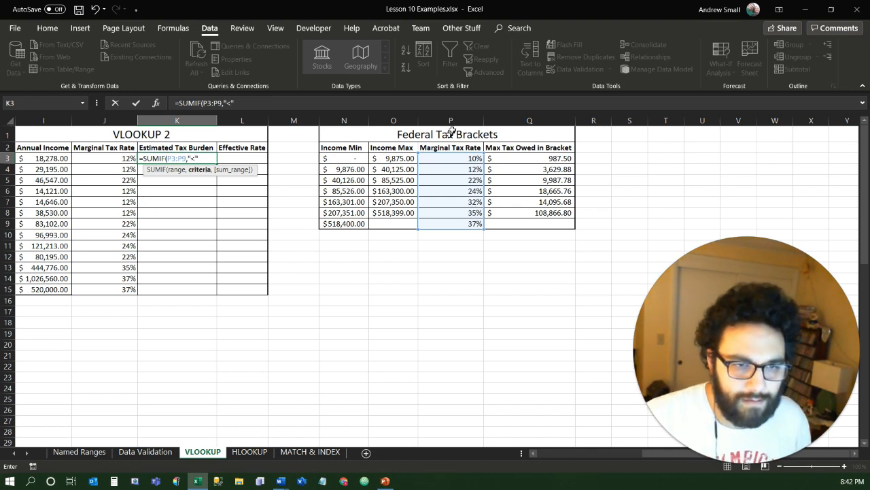
pyautogui.write('&')
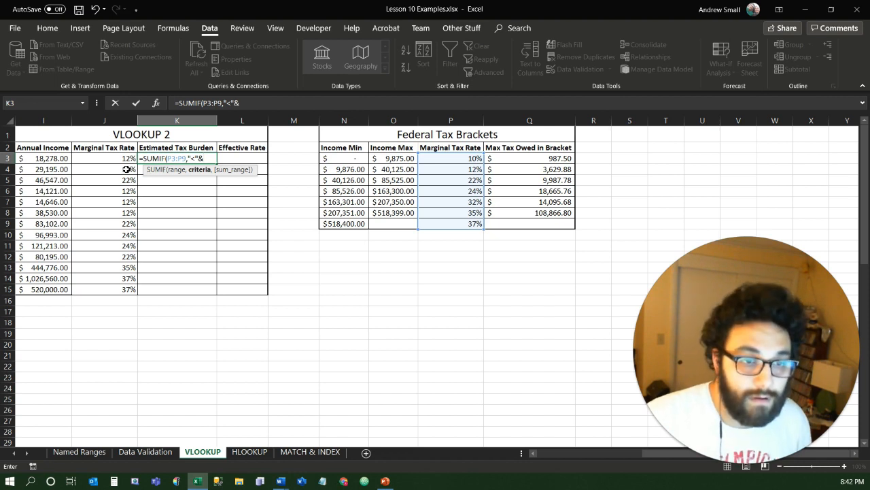
pyautogui.click(122, 158)
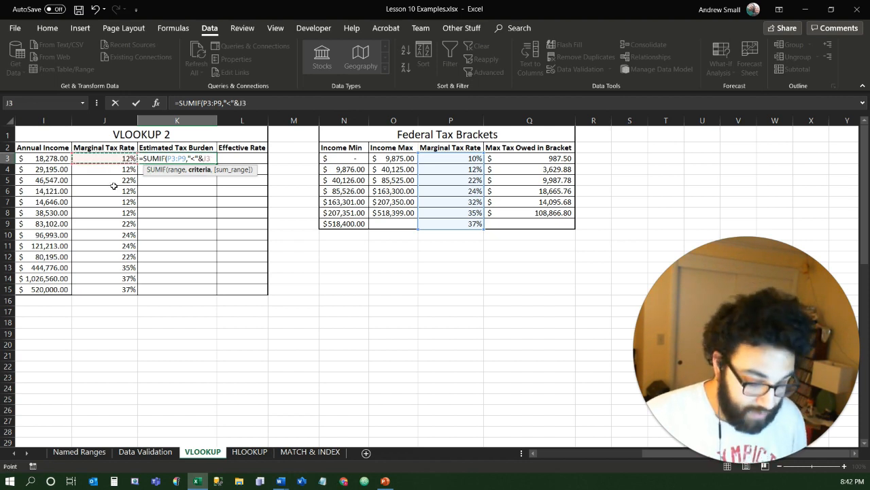
# Step: Complete the K3 SUMIF with Q3:Q9 as the sum range and enter the formula
pyautogui.write(')')
pyautogui.press('BackSpace')
pyautogui.write(',')
pyautogui.moveTo(540, 159); pyautogui.dragTo(551, 229)
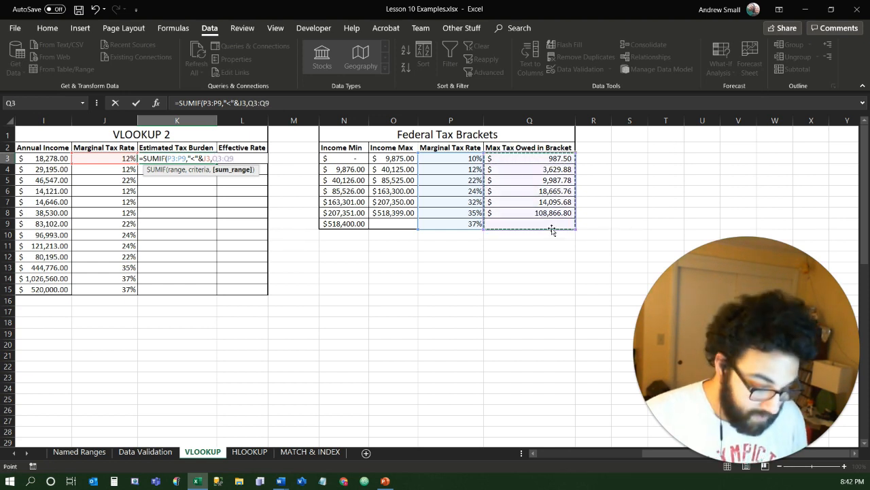
pyautogui.write(')')
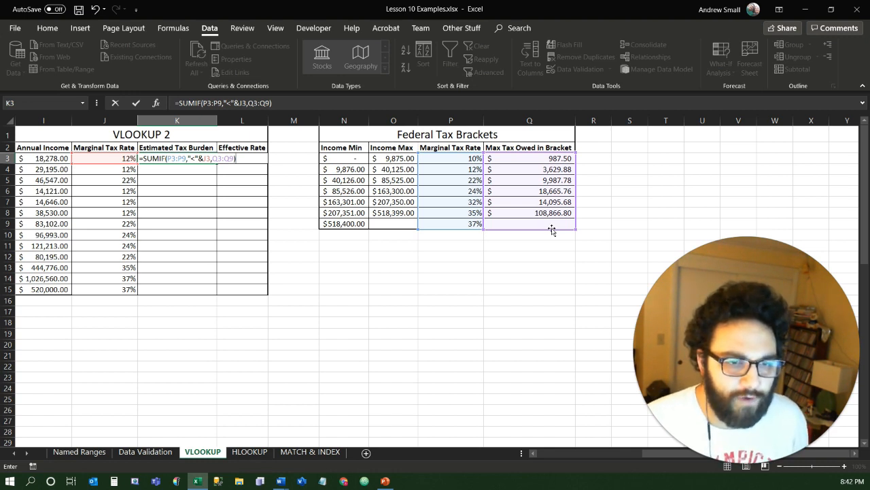
pyautogui.hotkey('ctrl', 'Return')
# Step: Copy the SUMIF formula with relative ranges from K3 down to K15
pyautogui.hotkey('shift', 'Down')
pyautogui.hotkey('shift', 'Down')
pyautogui.hotkey('shift', 'Down')
pyautogui.hotkey('shift', 'Down')
pyautogui.hotkey('shift', 'Down')
pyautogui.hotkey('shift', 'Down')
pyautogui.hotkey('shift', 'Down')
pyautogui.hotkey('shift', 'Down')
pyautogui.hotkey('shift', 'Down')
pyautogui.hotkey('shift', 'Down')
pyautogui.hotkey('shift', 'Down')
pyautogui.hotkey('shift', 'Down')
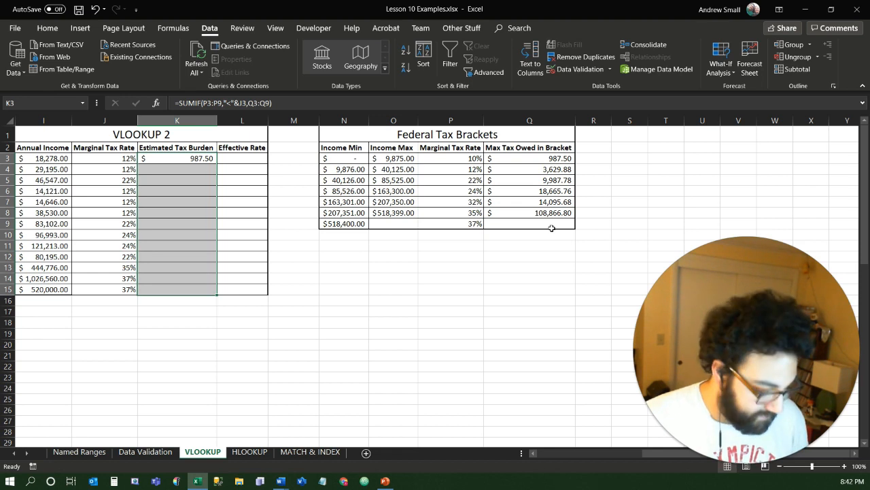
pyautogui.hotkey('ctrl', 'd')
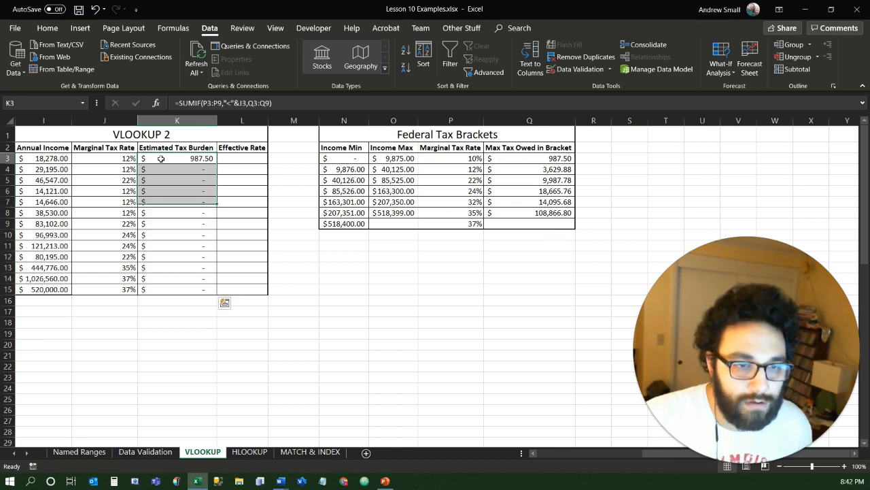
# Step: Lock both SUMIF ranges in K3 as absolute references, $P$3:$P$9 and $Q$3:$Q$9
pyautogui.click(161, 158)
pyautogui.click(214, 102)
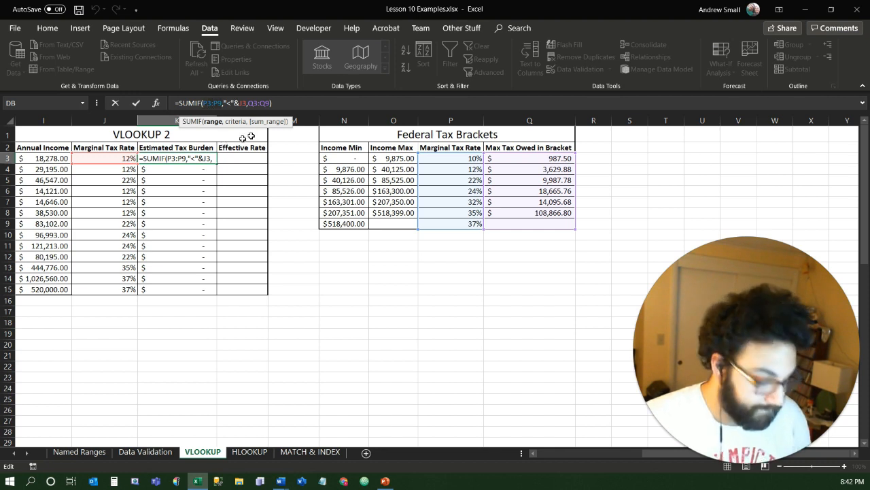
pyautogui.press('F4')
pyautogui.click(267, 103)
pyautogui.press('F4')
pyautogui.hotkey('ctrl', 'Return')
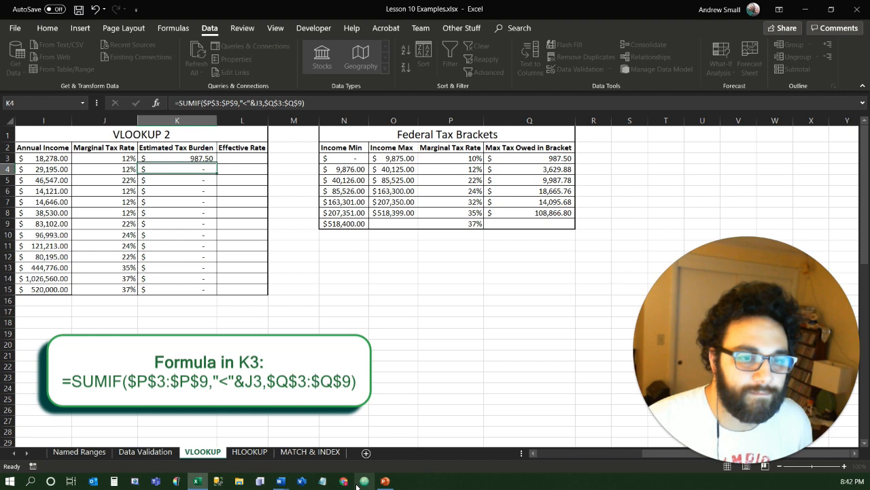
# Step: Copy the K3 SUMIF formula with its locked ranges down to K15
pyautogui.hotkey('shift', 'Down')
pyautogui.hotkey('shift', 'Down')
pyautogui.hotkey('shift', 'Down')
pyautogui.hotkey('shift', 'Down')
pyautogui.hotkey('shift', 'Down')
pyautogui.hotkey('shift', 'Down')
pyautogui.hotkey('shift', 'Down')
pyautogui.hotkey('shift', 'Down')
pyautogui.hotkey('shift', 'Down')
pyautogui.hotkey('shift', 'Down')
pyautogui.hotkey('shift', 'Down')
pyautogui.hotkey('shift', 'Down')
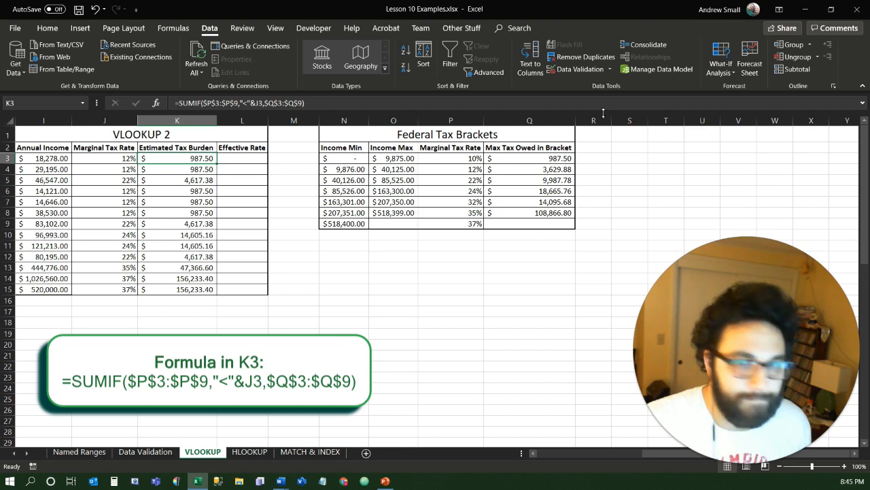
# Step: Extend the K3 formula by adding a parenthesized term that subtracts a VLOOKUP from the annual income in I3
pyautogui.click(334, 104)
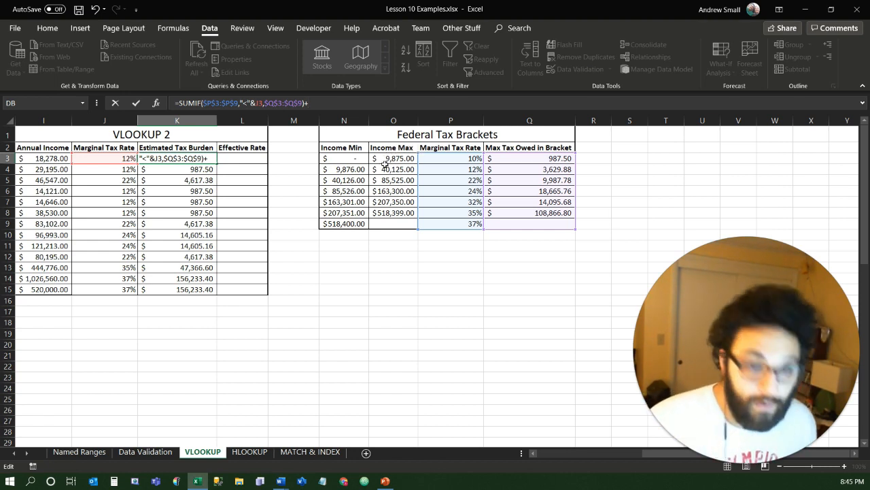
pyautogui.write('(')
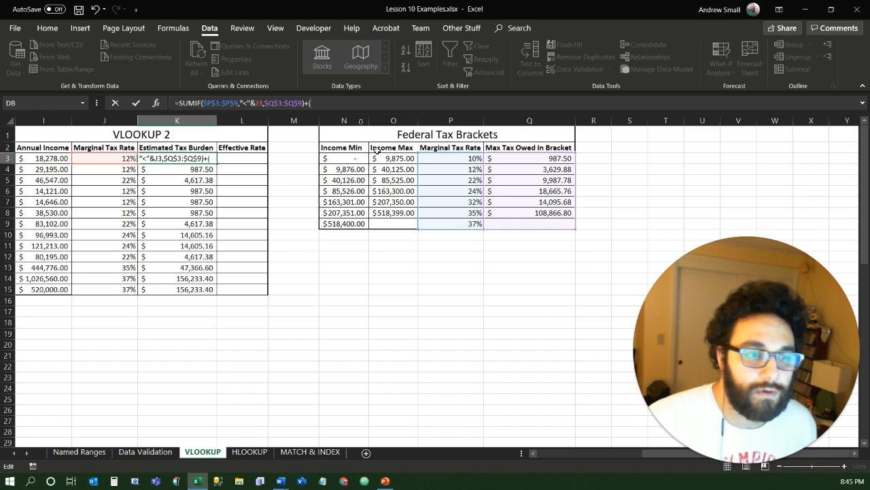
pyautogui.click(34, 155)
pyautogui.write('-')
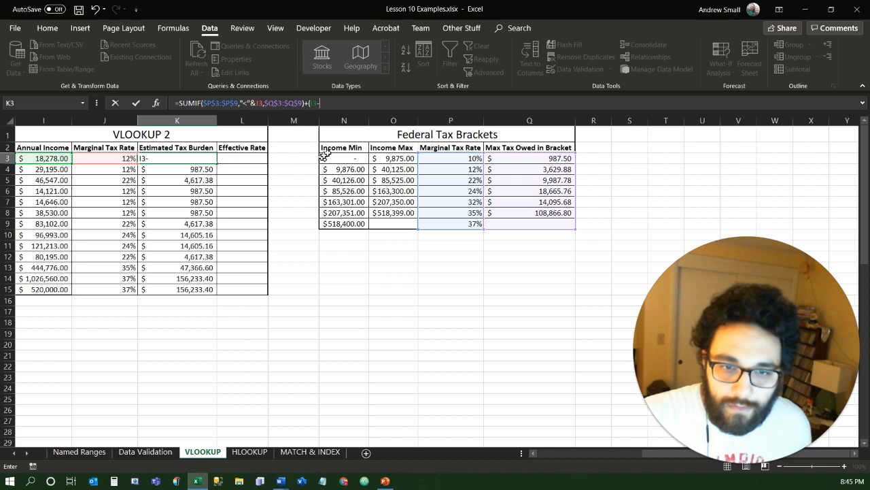
pyautogui.write('vl')
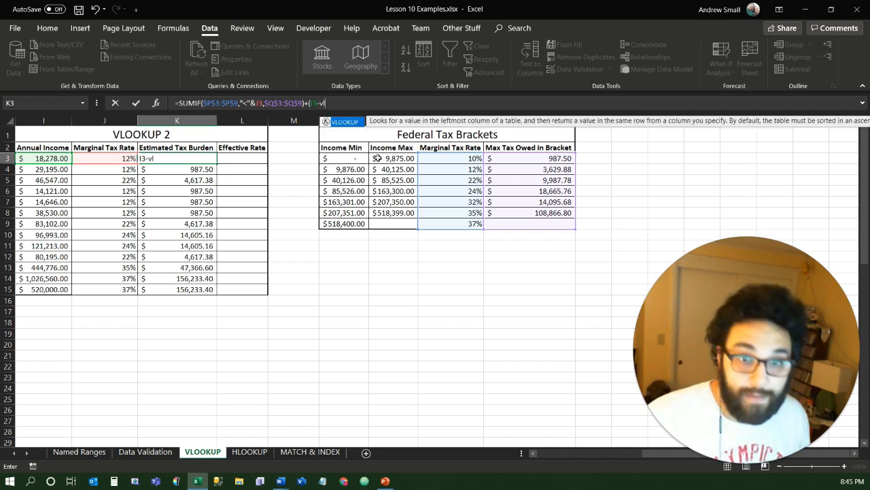
pyautogui.write('oo')
pyautogui.press('Tab')
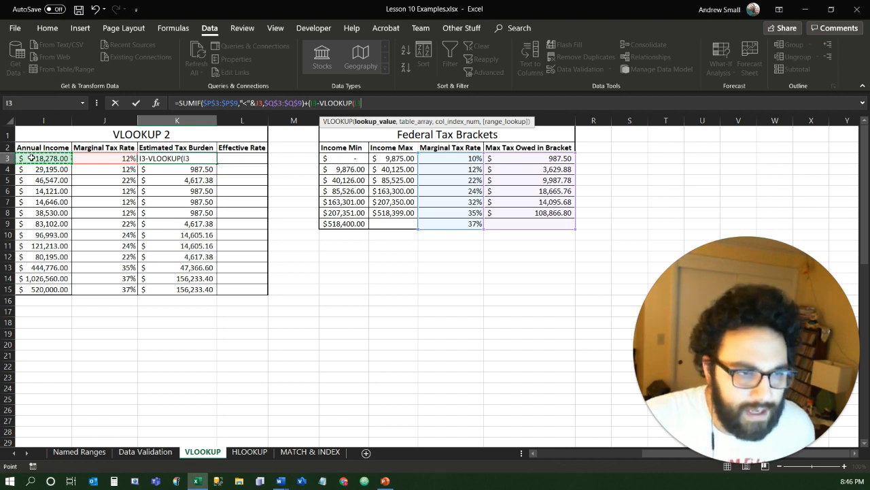
# Step: Complete the VLOOKUP with lookup value I3, table O3:O9, column 1 and approximate match TRUE, and close the parentheses
pyautogui.click(61, 159)
pyautogui.write(',')
pyautogui.moveTo(385, 161); pyautogui.dragTo(398, 219)
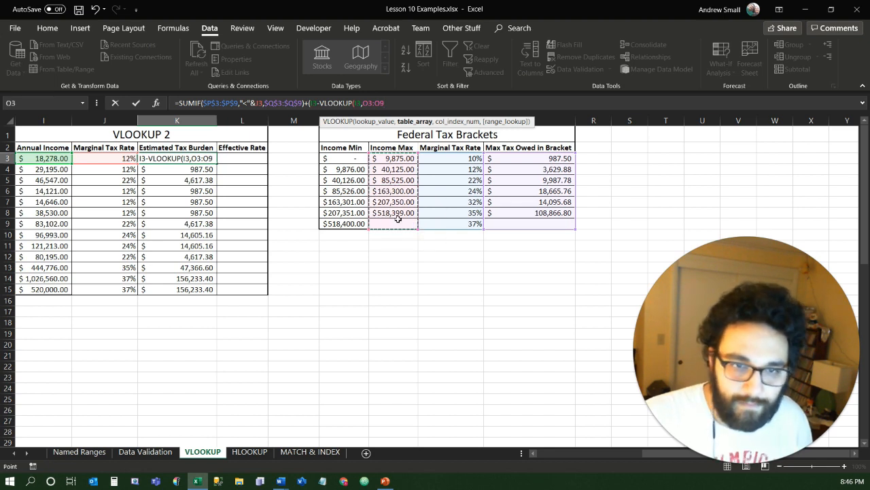
pyautogui.write(',')
pyautogui.write('1')
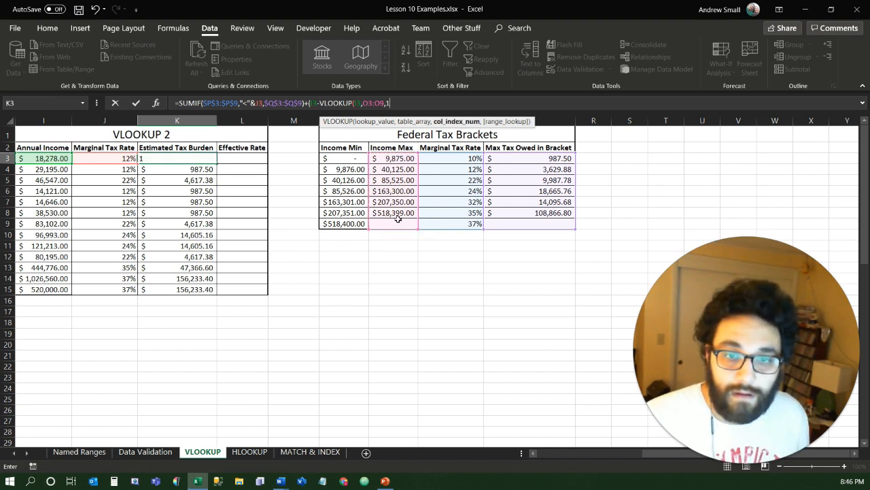
pyautogui.write(',TRUE')
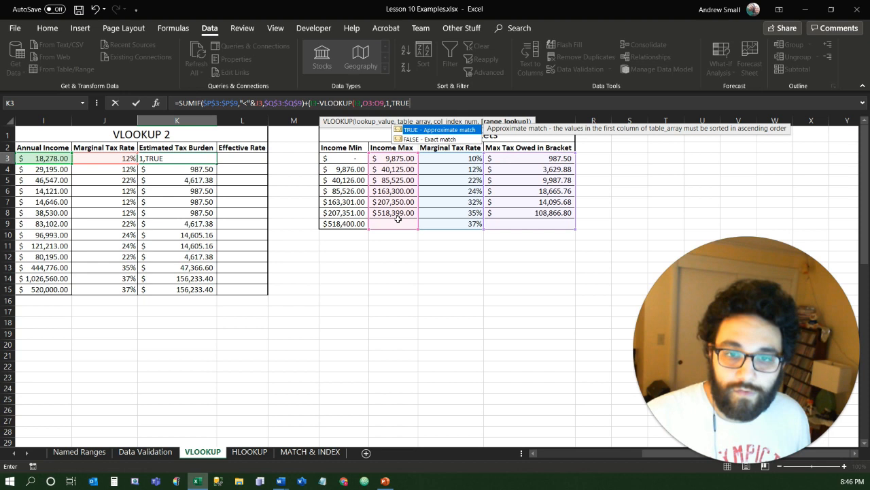
pyautogui.write(')')
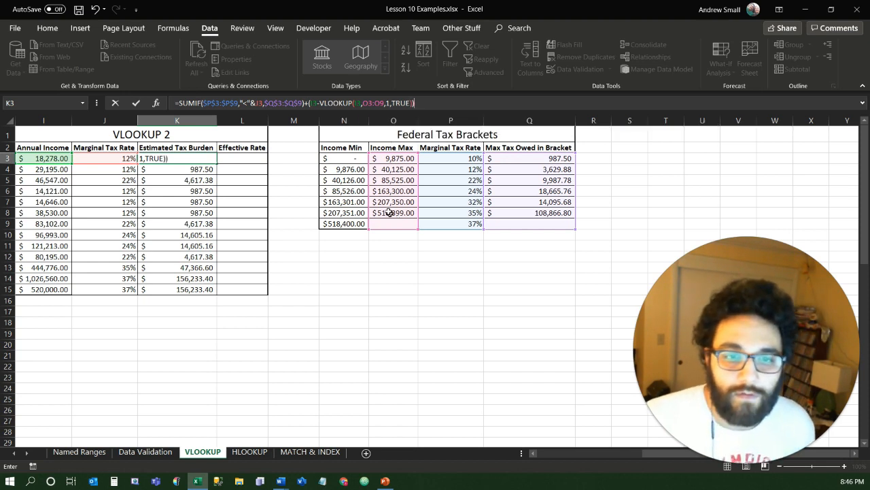
# Step: Multiply the parenthesized income difference in K3 by J3 within an outer pair of parentheses, and try filling the formula down to K15
pyautogui.click(311, 103)
pyautogui.write('(')
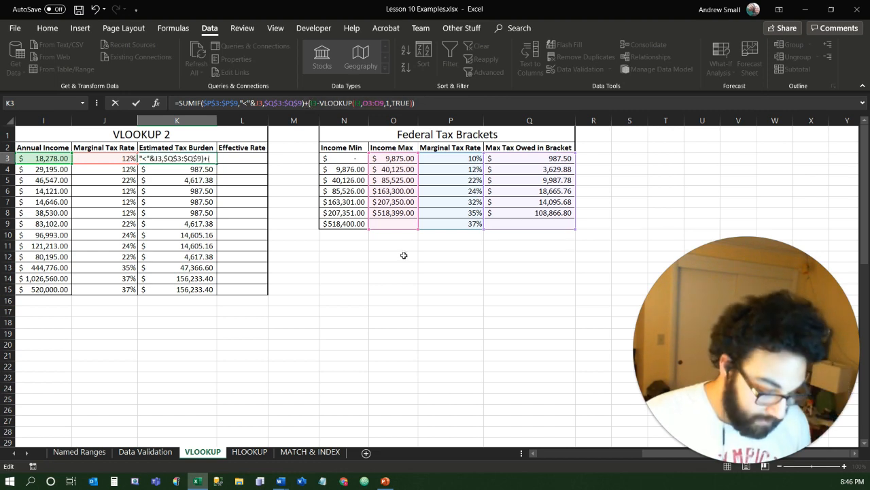
pyautogui.click(477, 110)
pyautogui.write('*')
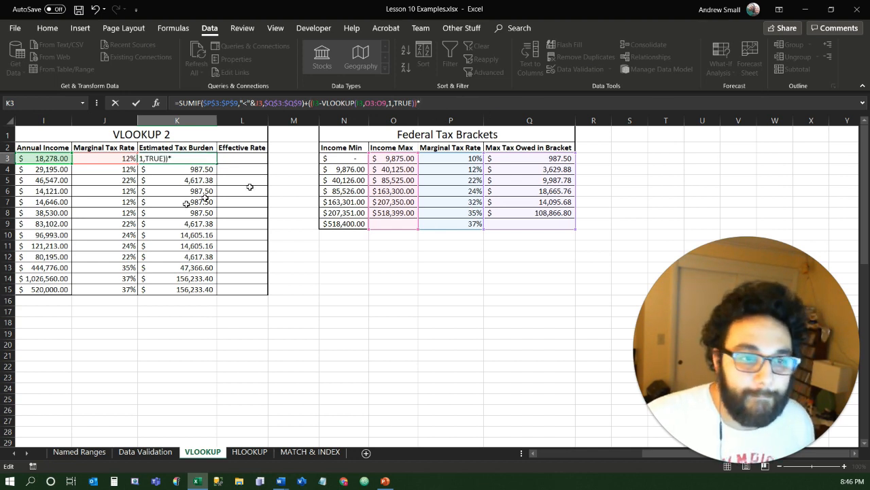
pyautogui.click(100, 157)
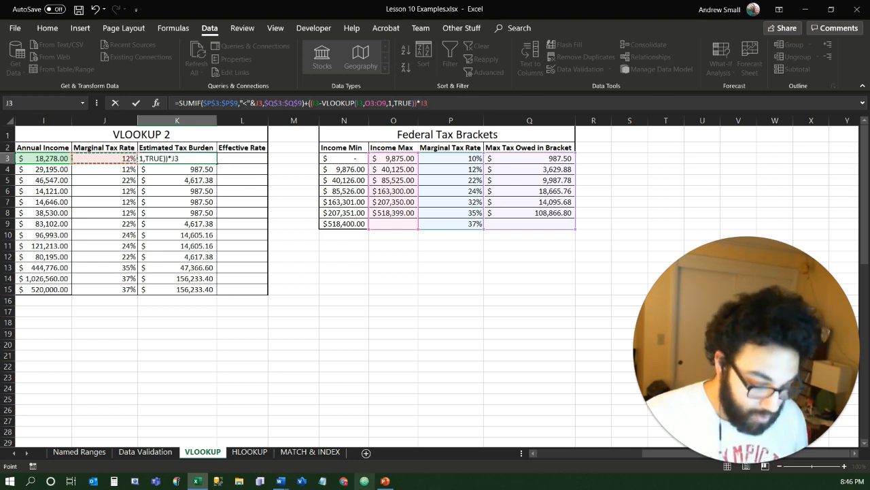
pyautogui.write(')')
pyautogui.hotkey('ctrl', 'Return')
pyautogui.doubleClick(217, 163)
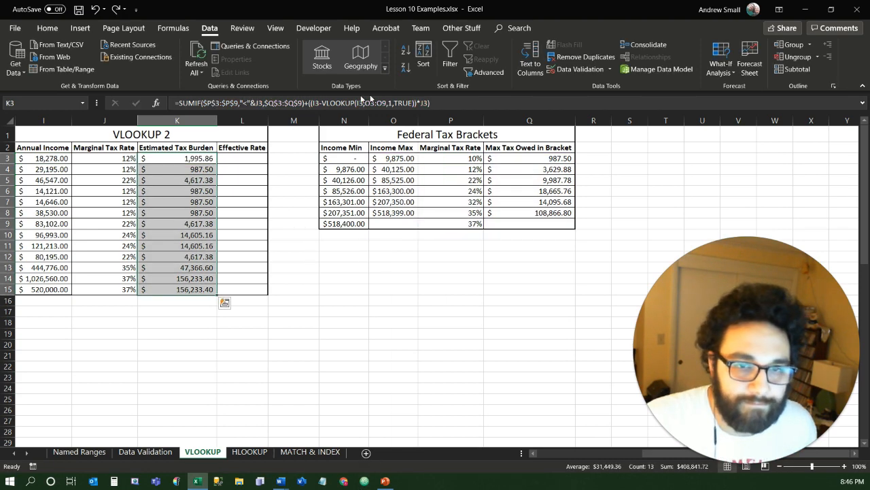
# Step: Lock the VLOOKUP table range in the K3 formula as $O$3:$O$9
pyautogui.click(365, 103)
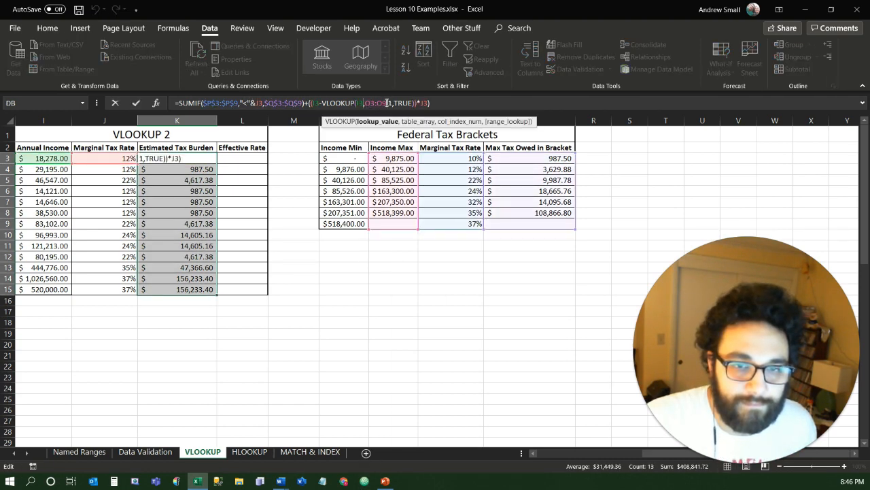
pyautogui.moveTo(385, 102); pyautogui.dragTo(369, 103)
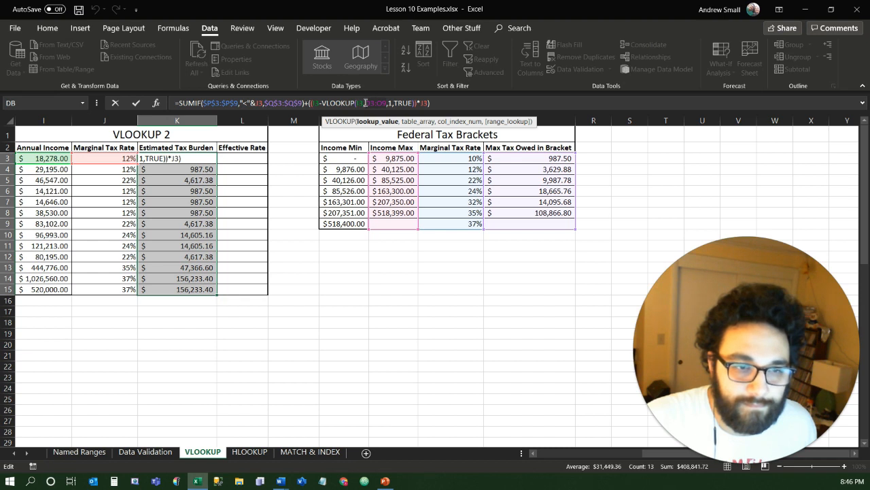
pyautogui.click(365, 103)
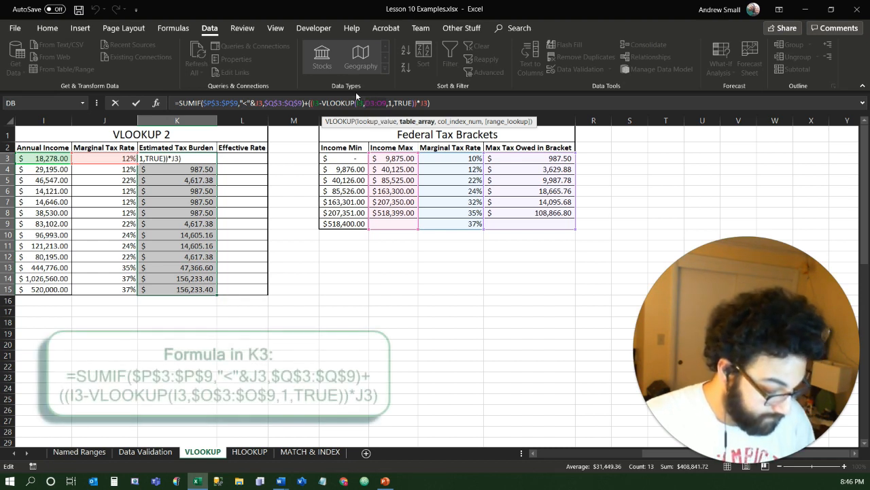
pyautogui.press('F4')
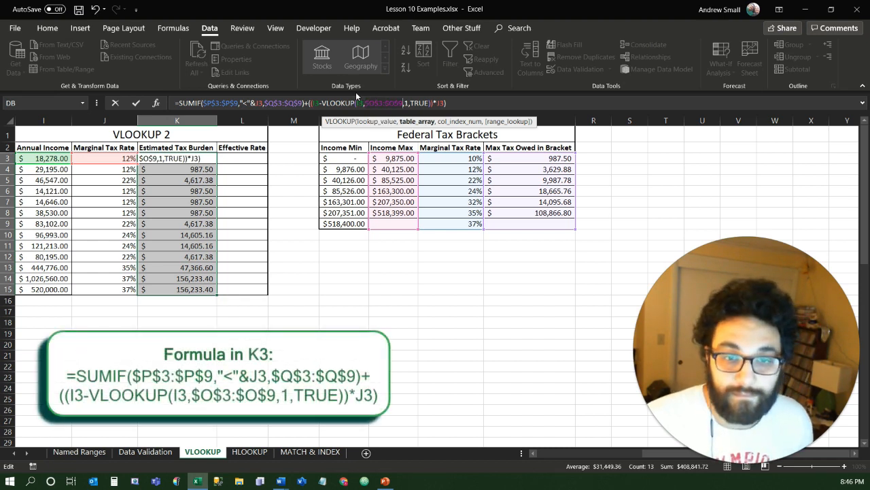
pyautogui.press('Return')
# Step: Copy the completed Estimated Tax Burden formula from K3 down to K15
pyautogui.click(212, 150)
pyautogui.click(210, 160)
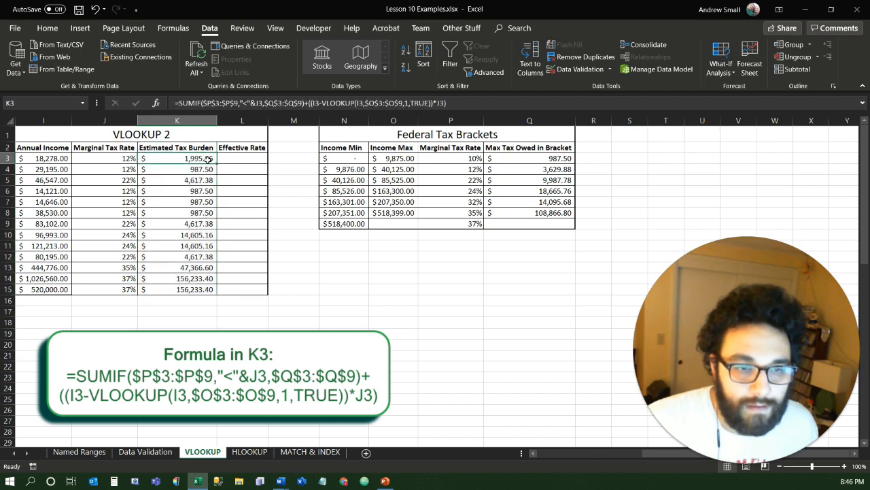
pyautogui.doubleClick(216, 161)
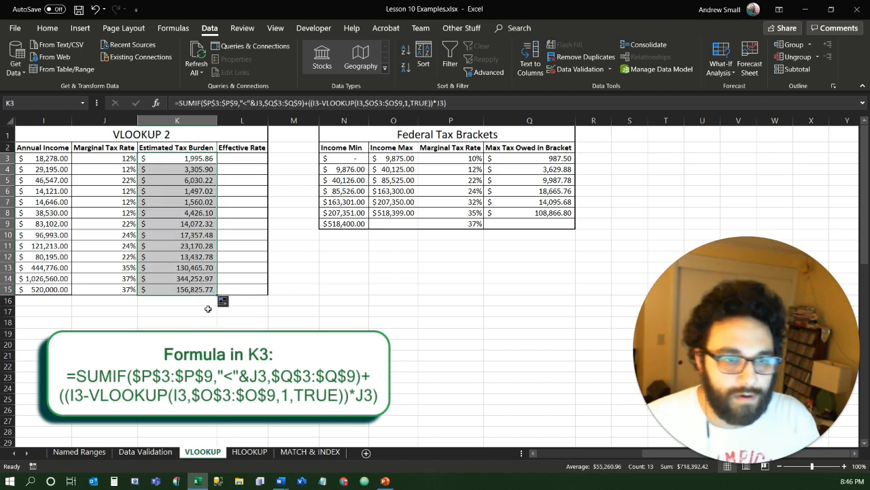
# Step: Enter an Effective Rate formula in L3 that divides the estimated tax burden in K3 by the annual income in I3
pyautogui.click(234, 159)
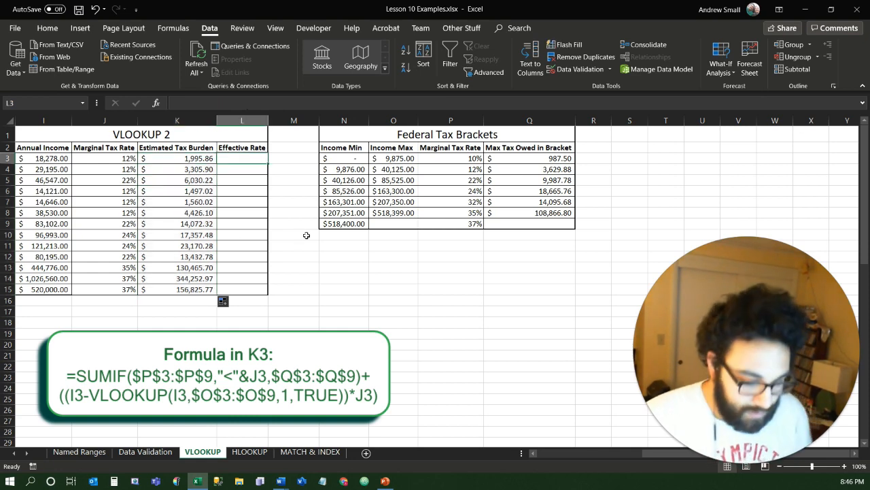
pyautogui.write('=')
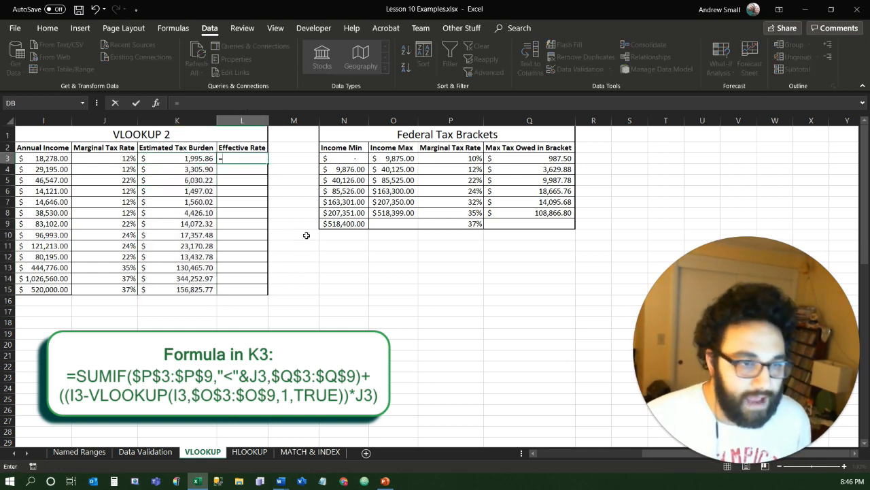
pyautogui.press('Left')
pyautogui.write('/')
pyautogui.press('Left')
pyautogui.press('Left')
pyautogui.press('Left')
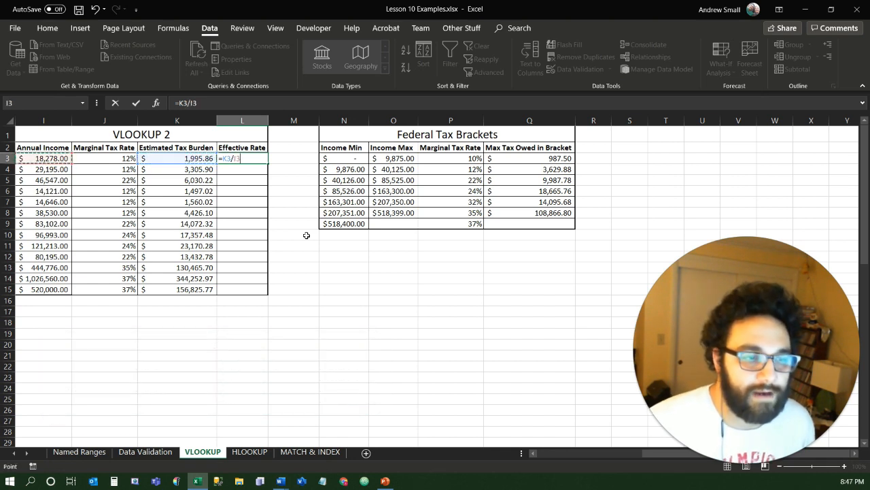
pyautogui.hotkey('ctrl', 'Return')
# Step: Fill the Effective Rate formula from L3 down to L15
pyautogui.hotkey('shift', 'Down')
pyautogui.hotkey('shift', 'Down')
pyautogui.hotkey('shift', 'Down')
pyautogui.hotkey('shift', 'Down')
pyautogui.hotkey('shift', 'Down')
pyautogui.hotkey('shift', 'Down')
pyautogui.hotkey('shift', 'Down')
pyautogui.hotkey('shift', 'Down')
pyautogui.hotkey('shift', 'Down')
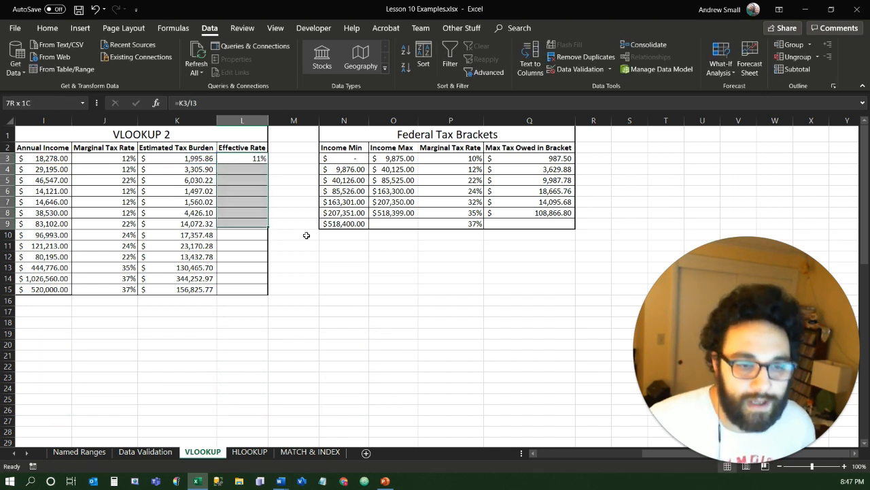
pyautogui.hotkey('shift', 'Down')
pyautogui.hotkey('shift', 'Down')
pyautogui.hotkey('shift', 'Down')
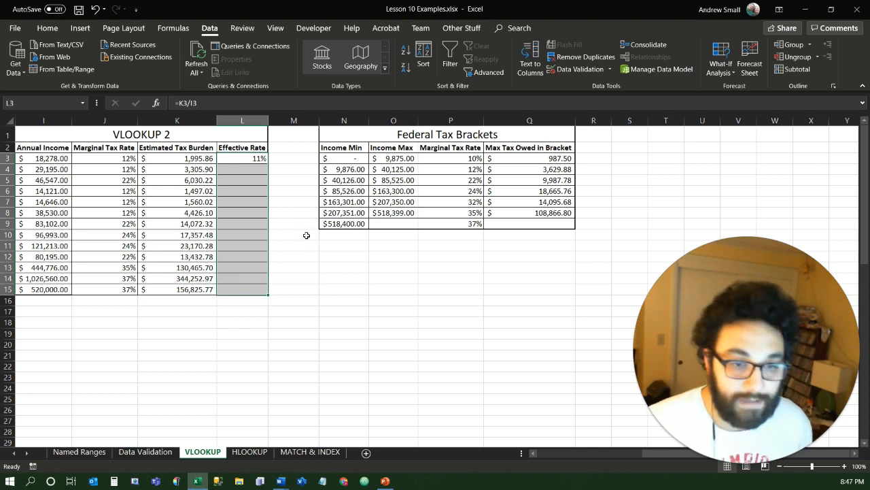
pyautogui.hotkey('ctrl', 'd')
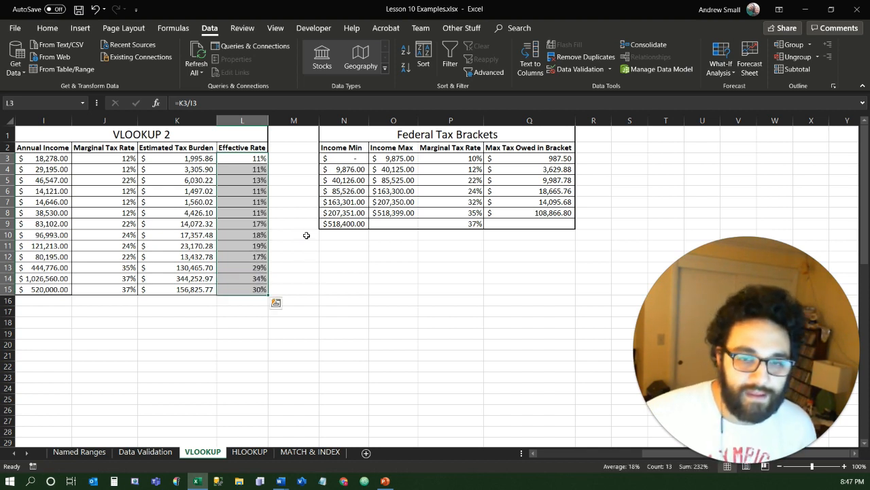
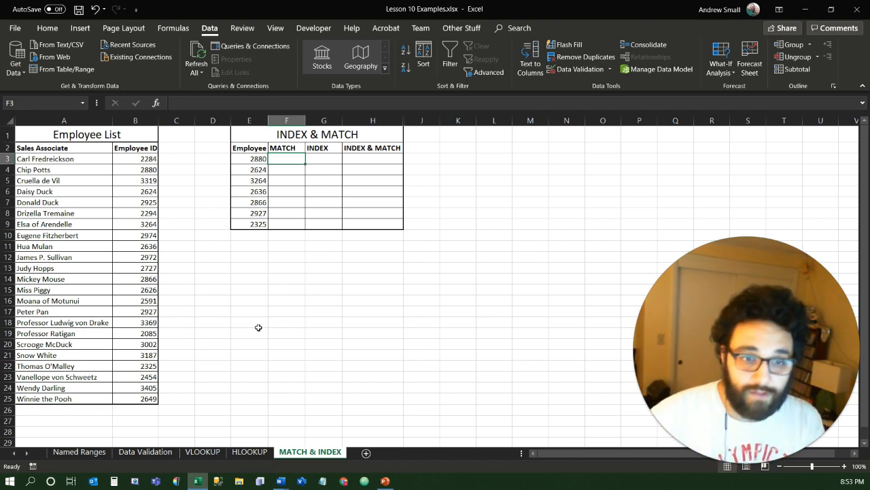
# Step: Enter a MATCH formula in F3 of the MATCH & INDEX sheet with lookup value E3, locked array $B$3:$B$25 and an empty match type argument
pyautogui.write('=')
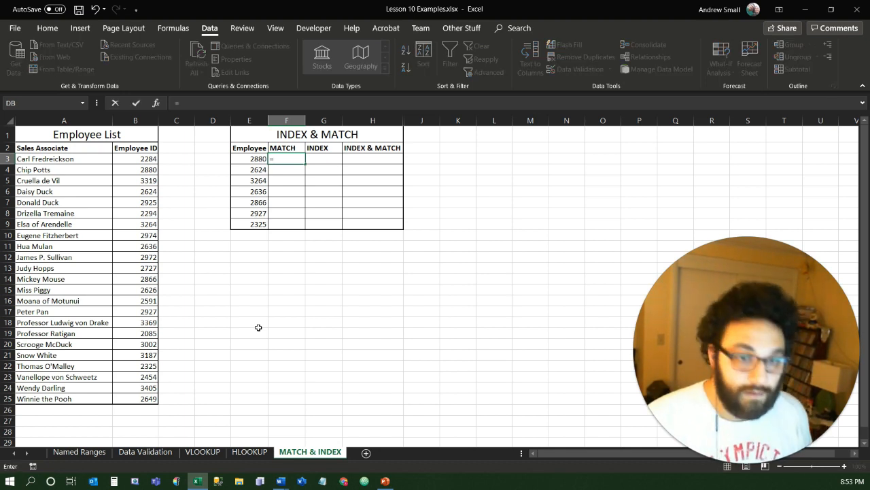
pyautogui.write('ma')
pyautogui.press('Tab')
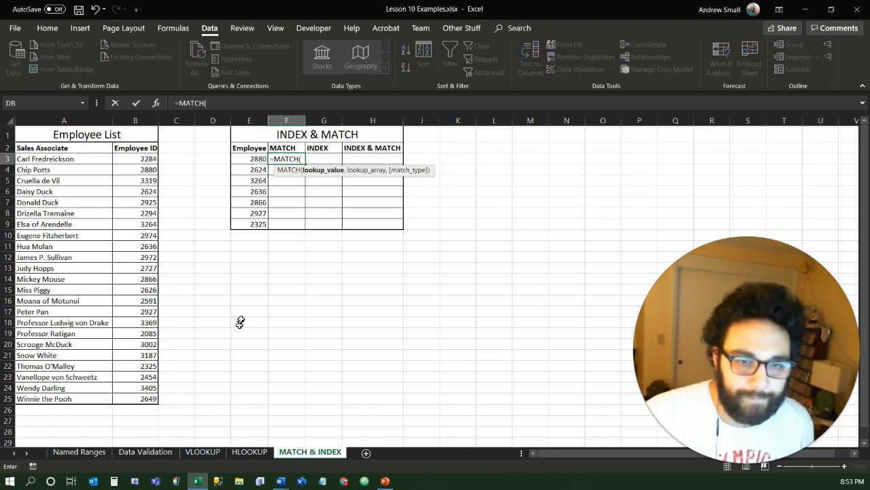
pyautogui.click(252, 158)
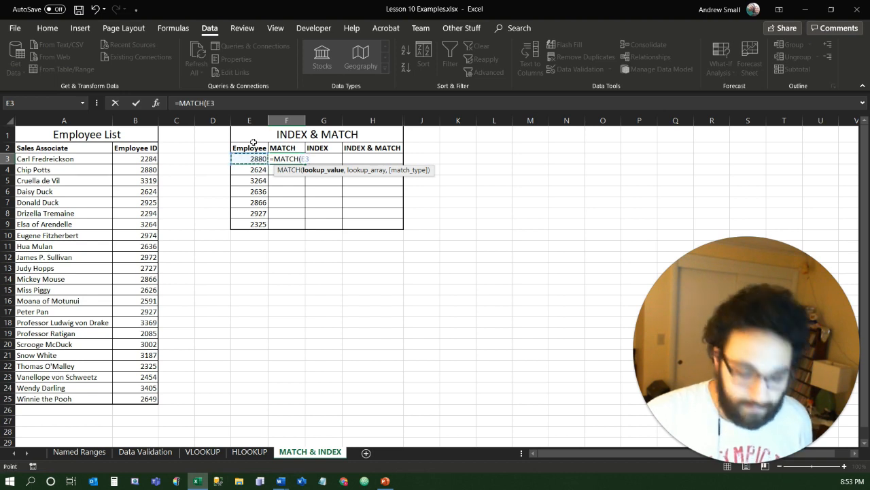
pyautogui.write(',')
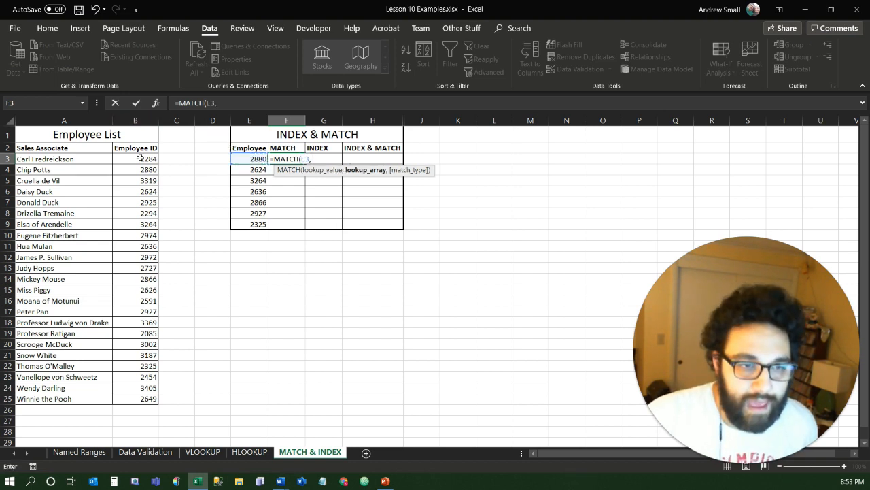
pyautogui.moveTo(140, 157); pyautogui.dragTo(138, 397)
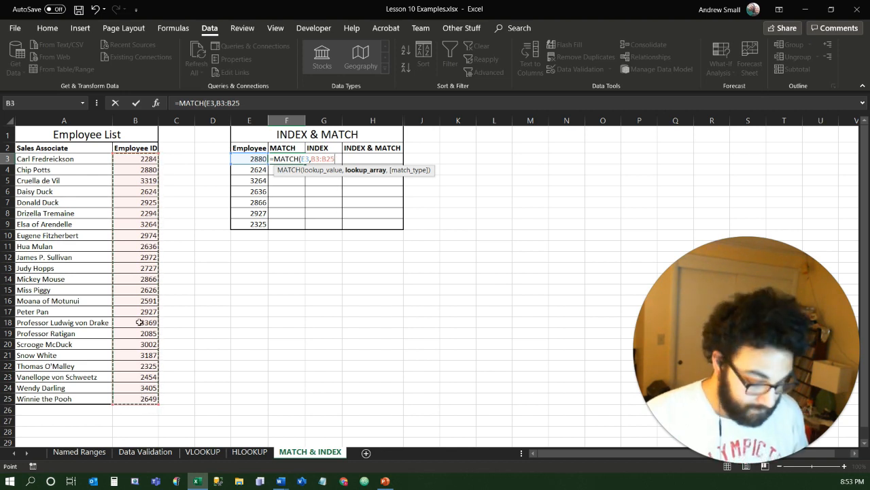
pyautogui.press('F4')
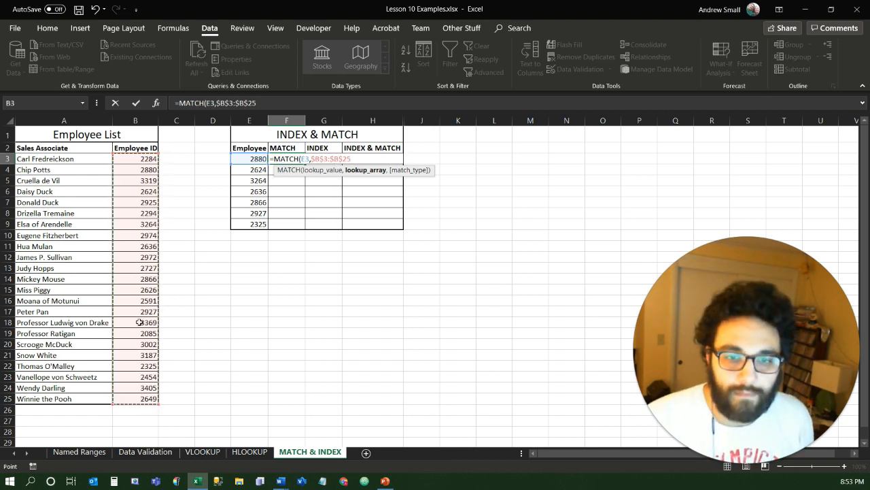
pyautogui.write(',')
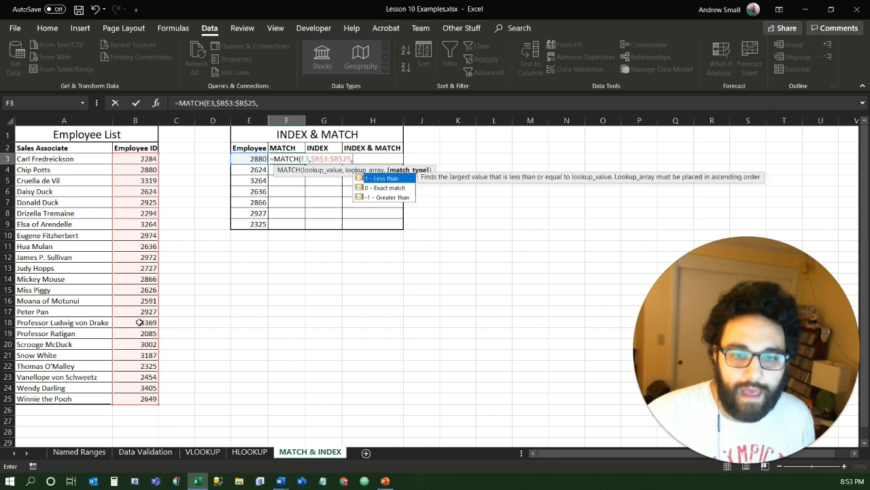
pyautogui.press('Down')
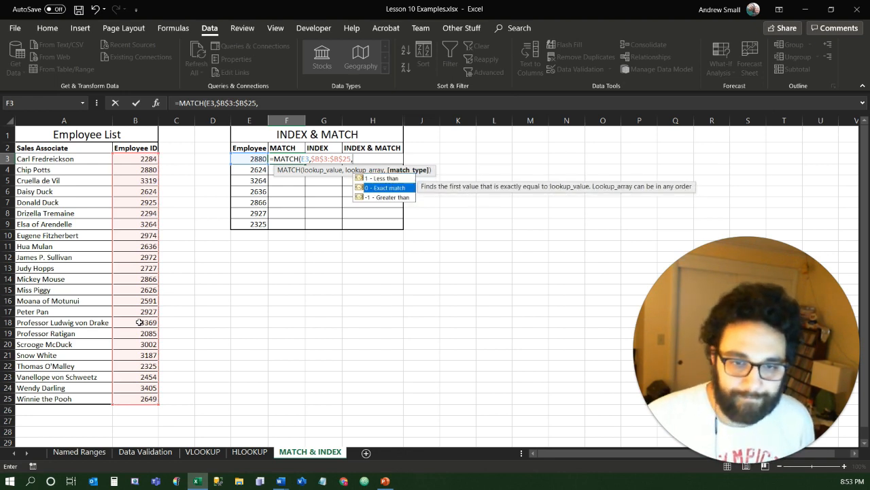
pyautogui.hotkey('ctrl', 'Return')
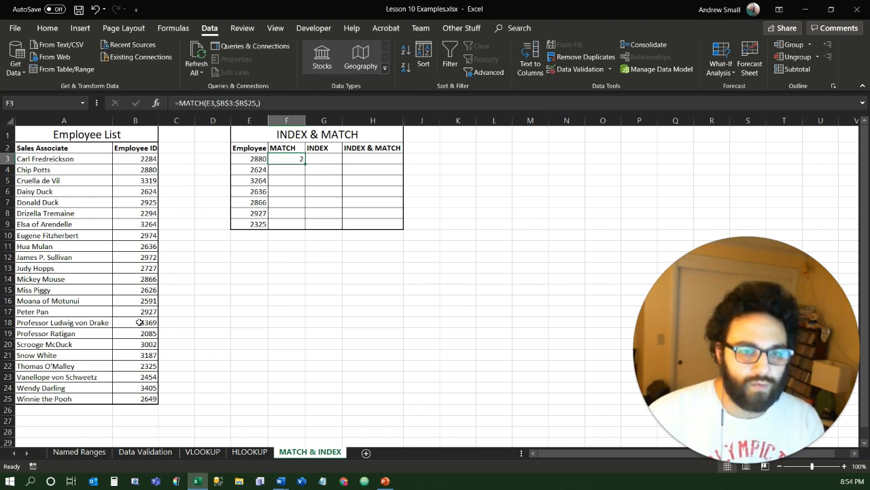
# Step: Set the match type in the F3 MATCH formula to 0 for an exact match and copy the formula down to F9
pyautogui.click(256, 105)
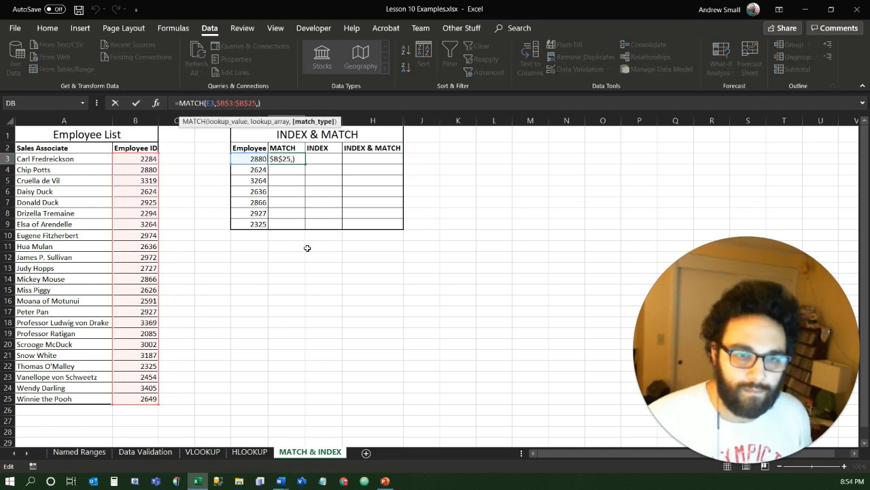
pyautogui.write('0')
pyautogui.press('Down')
pyautogui.press('Down')
pyautogui.press('Up')
pyautogui.press('Up')
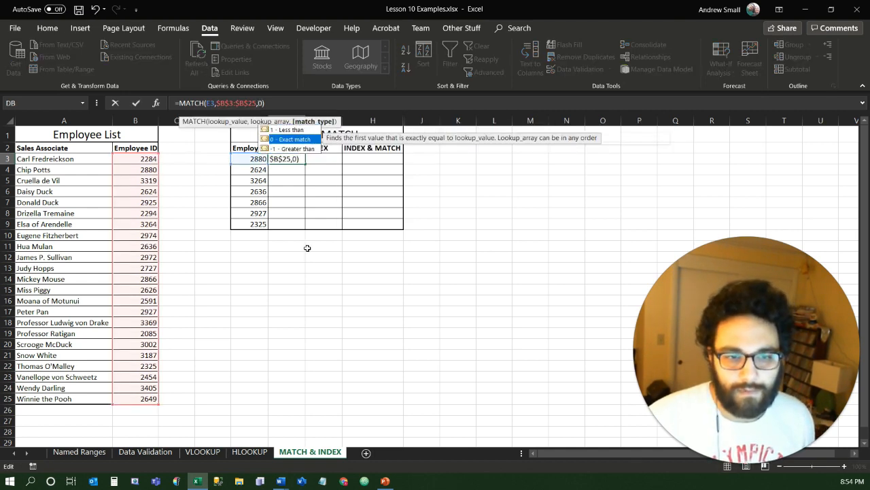
pyautogui.press('BackSpace')
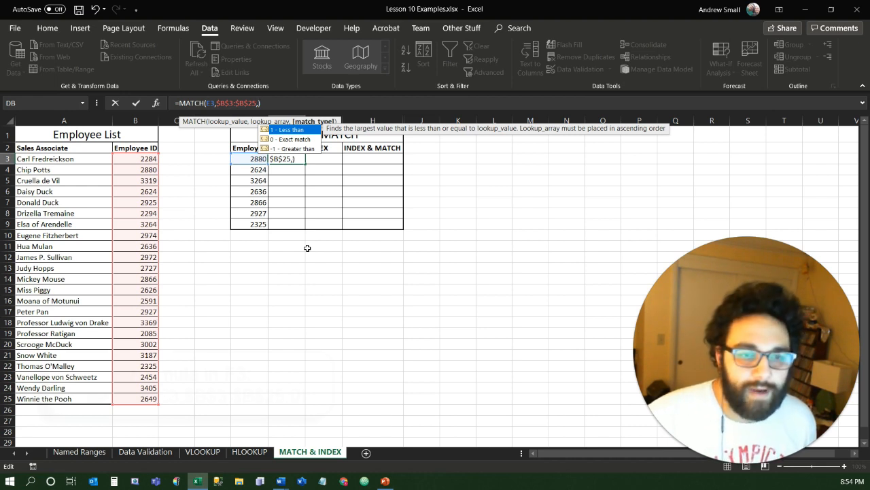
pyautogui.press('Return')
pyautogui.press('Up')
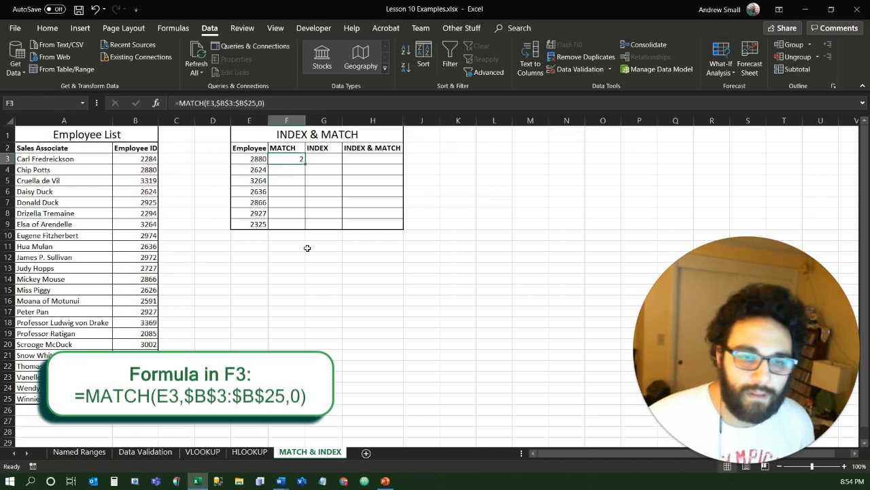
pyautogui.doubleClick(304, 165)
pyautogui.click(301, 159)
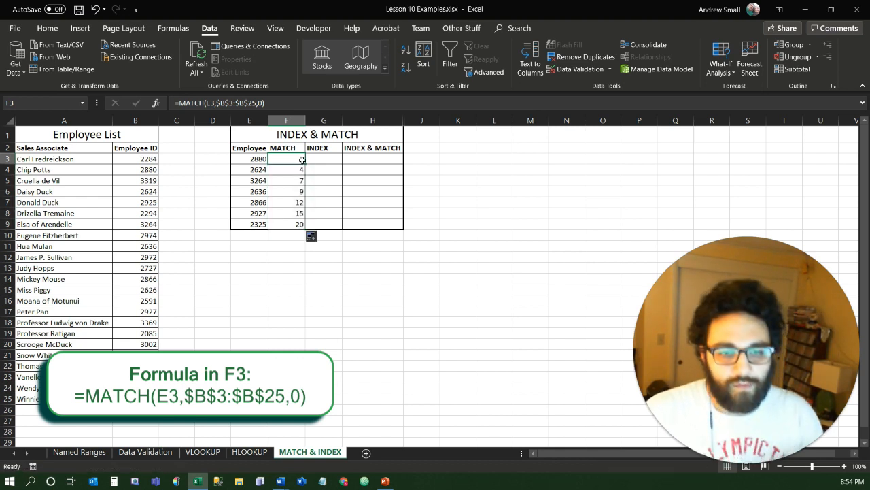
# Step: Compare the MATCH results for the first, second and last employee IDs with their positions in the Employee ID column
pyautogui.moveTo(287, 159); pyautogui.dragTo(289, 223)
pyautogui.moveTo(136, 159); pyautogui.dragTo(136, 399)
pyautogui.click(255, 159)
pyautogui.click(147, 170)
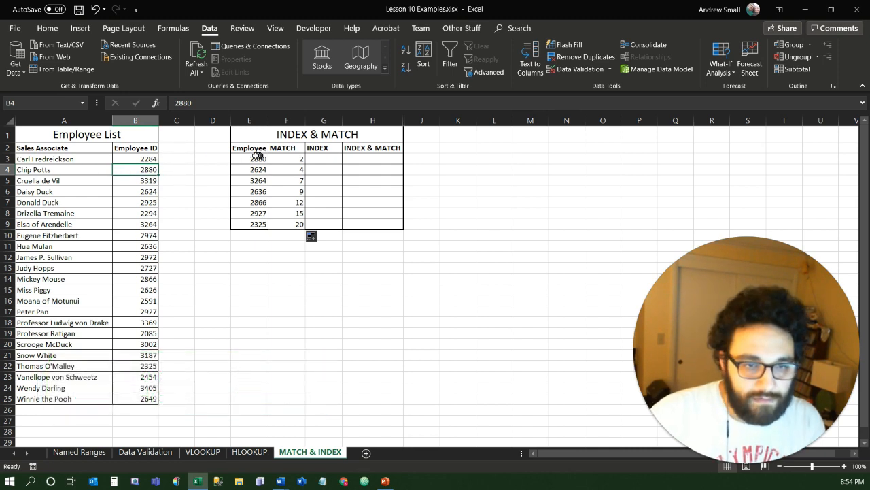
pyautogui.click(299, 170)
pyautogui.click(143, 192)
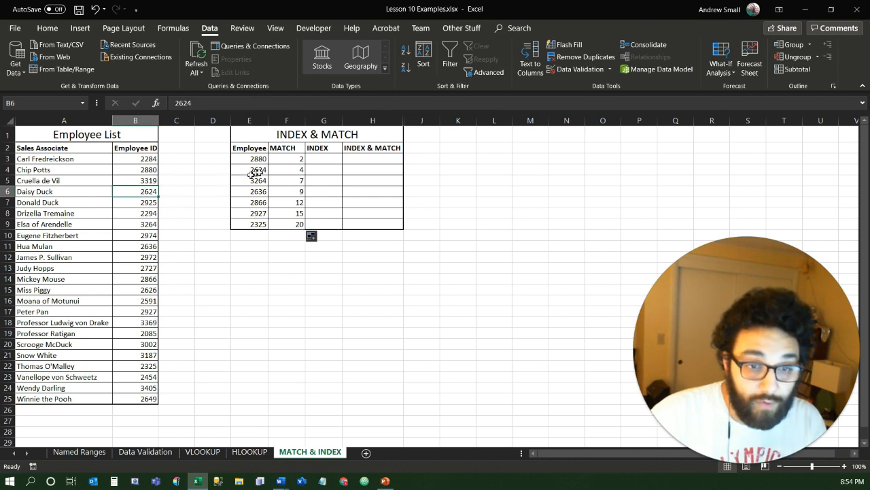
pyautogui.click(297, 224)
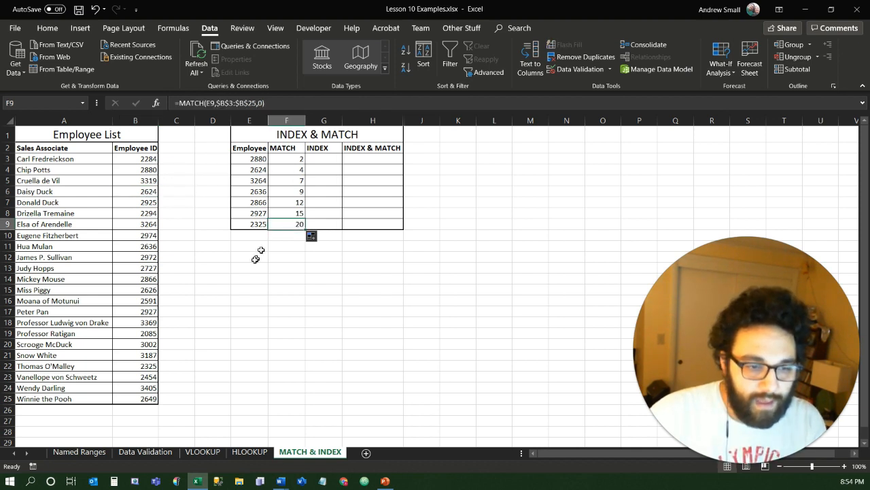
pyautogui.click(144, 366)
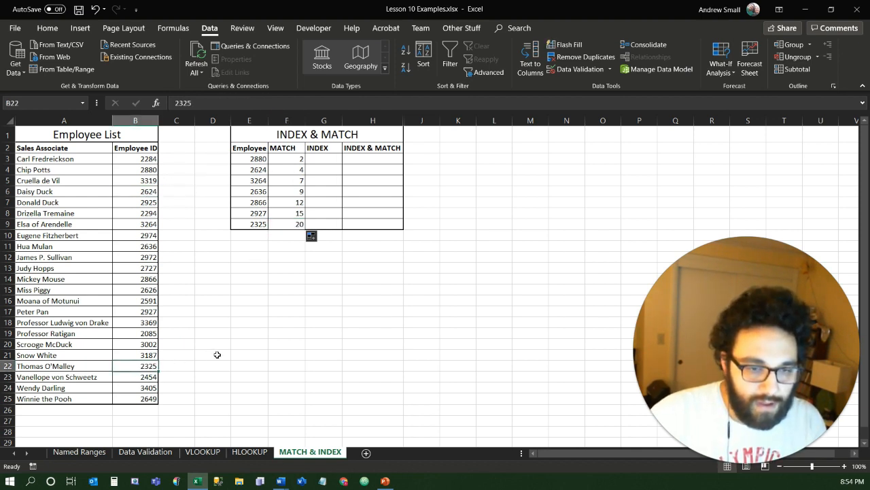
pyautogui.moveTo(150, 158); pyautogui.dragTo(149, 367)
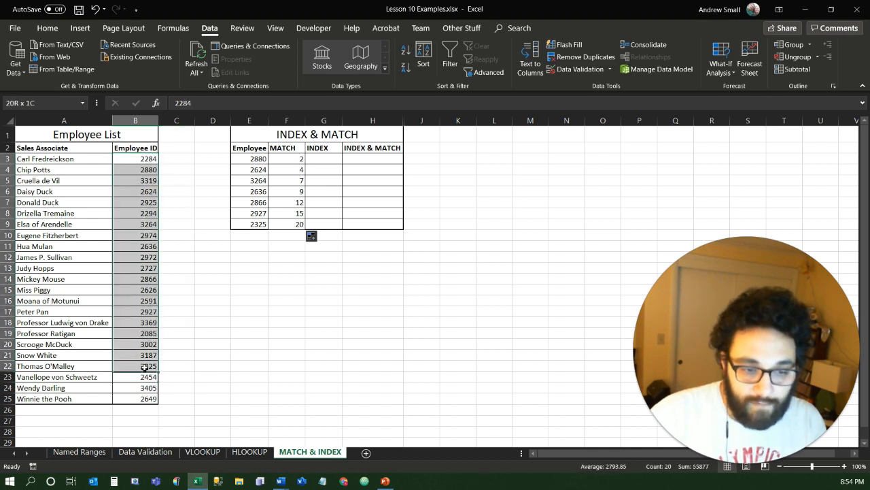
# Step: Widen the INDEX column and enter an INDEX formula in G3 with the locked array $A$3:$A$25 and F3 as row number
pyautogui.click(330, 160)
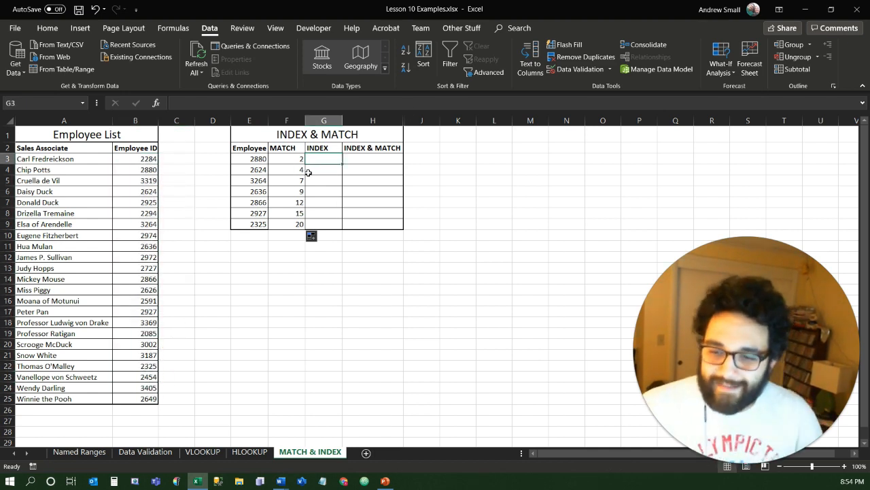
pyautogui.click(362, 162)
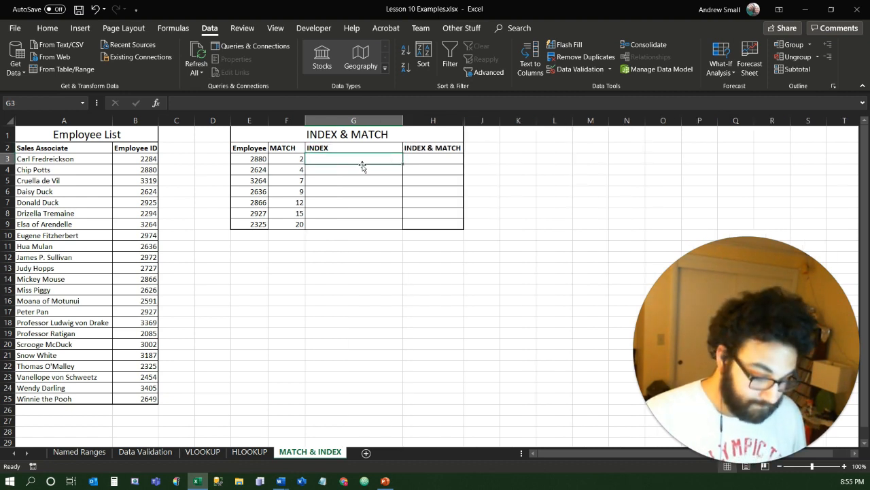
pyautogui.write('=')
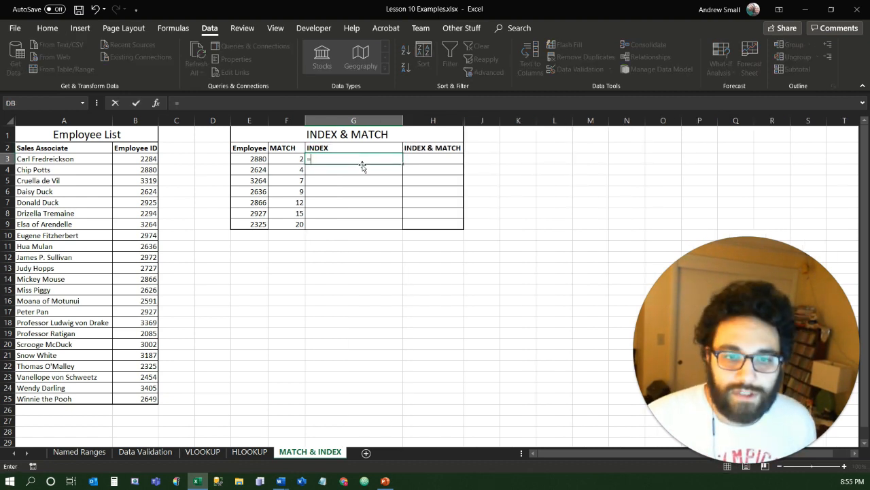
pyautogui.write('in')
pyautogui.press('Tab')
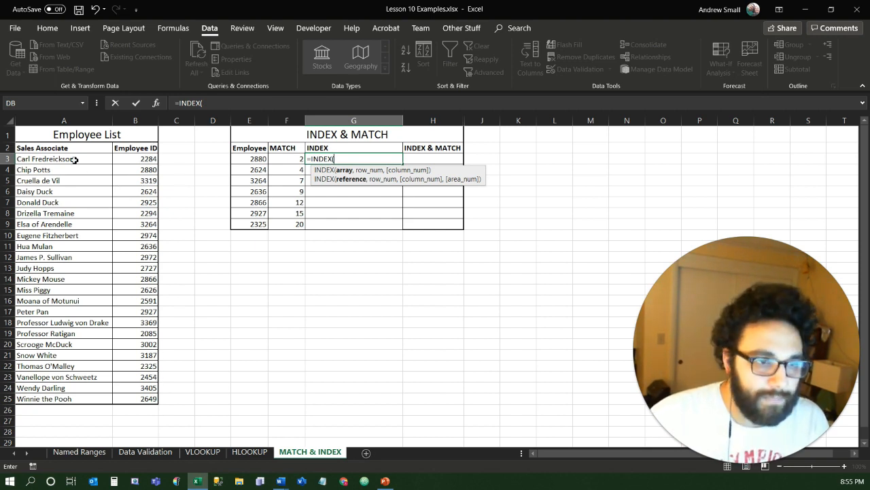
pyautogui.moveTo(72, 159); pyautogui.dragTo(81, 400)
pyautogui.press('F4')
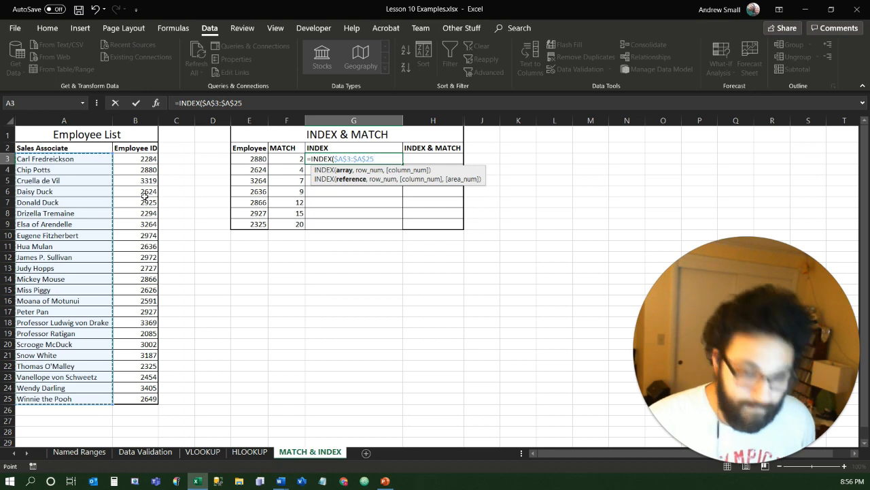
pyautogui.write(',')
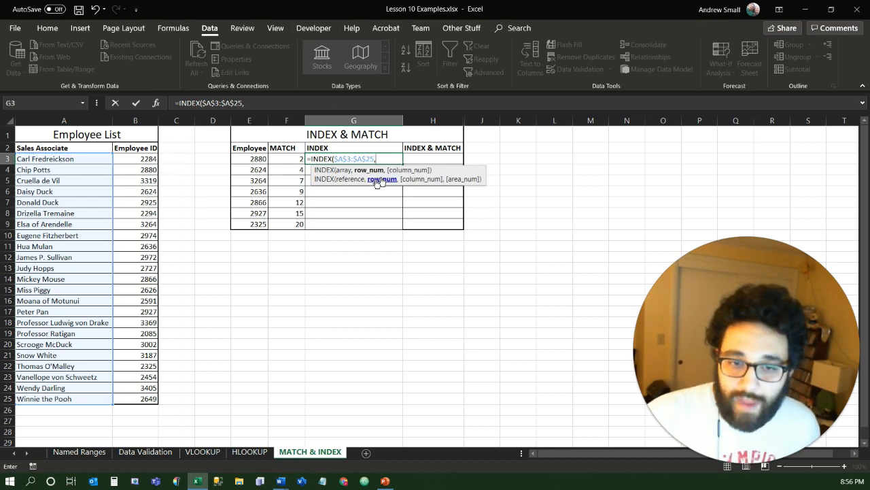
pyautogui.click(291, 159)
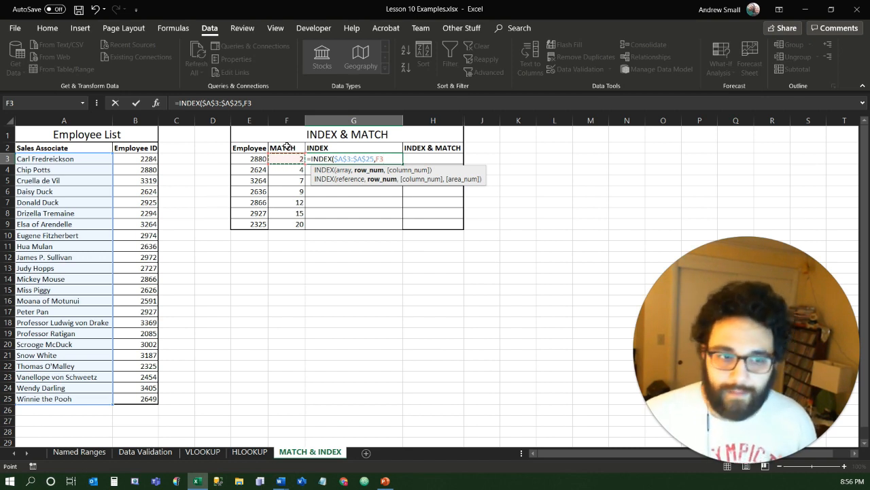
pyautogui.write(')')
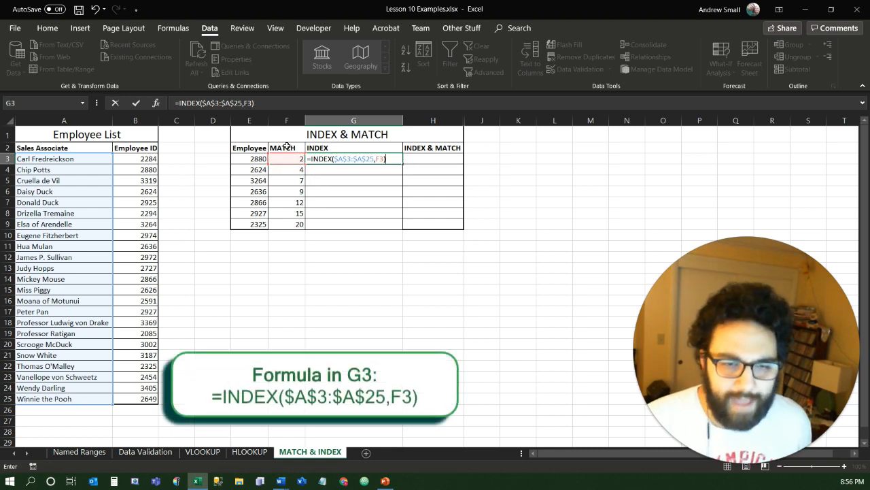
pyautogui.hotkey('ctrl', 'Return')
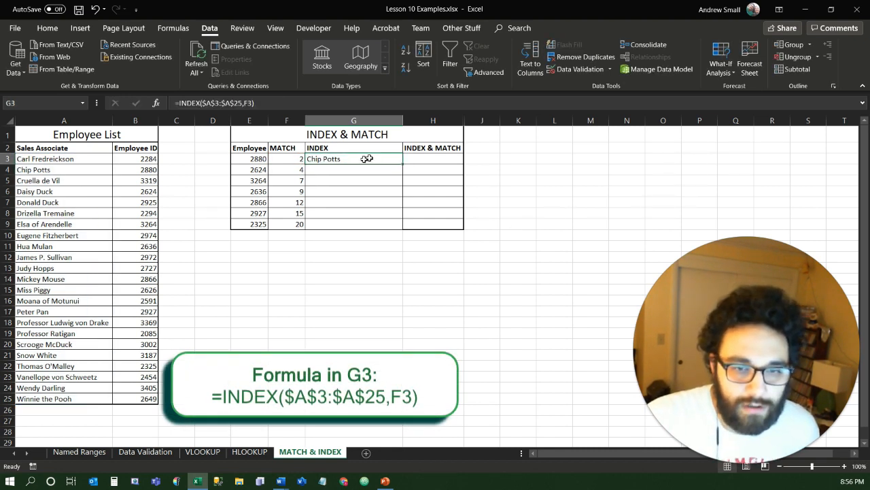
# Step: Copy the INDEX formula in G3 down to G9 and start an INDEX formula in H3 with the array A3:A25
pyautogui.doubleClick(403, 164)
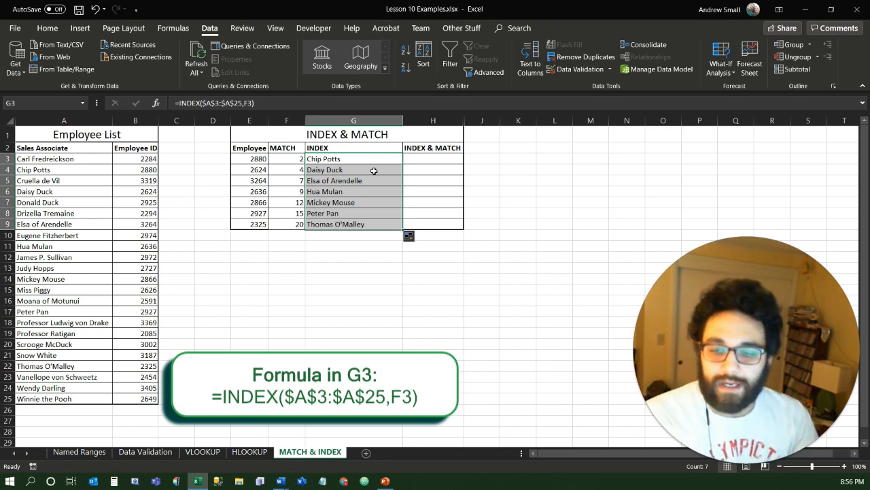
pyautogui.click(439, 159)
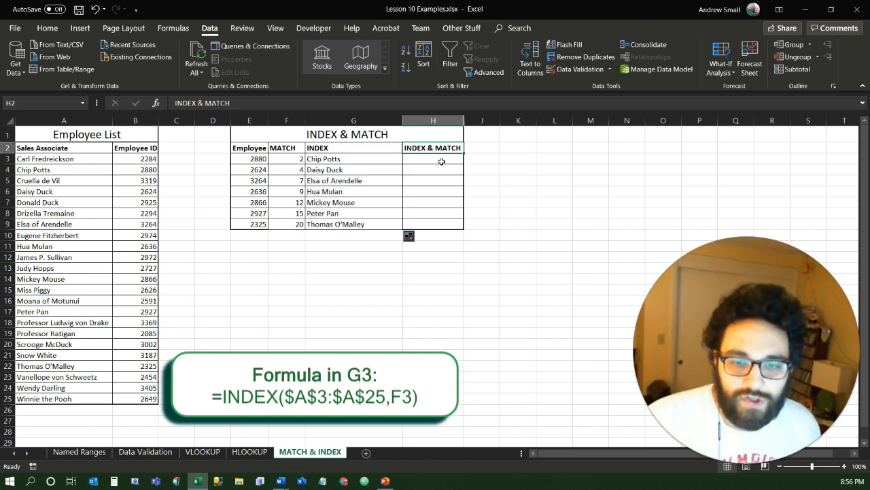
pyautogui.write('=')
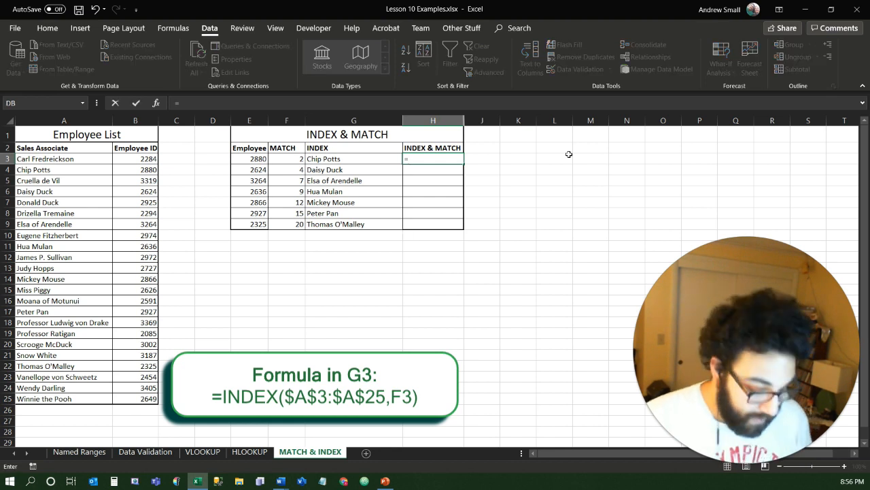
pyautogui.write('ind')
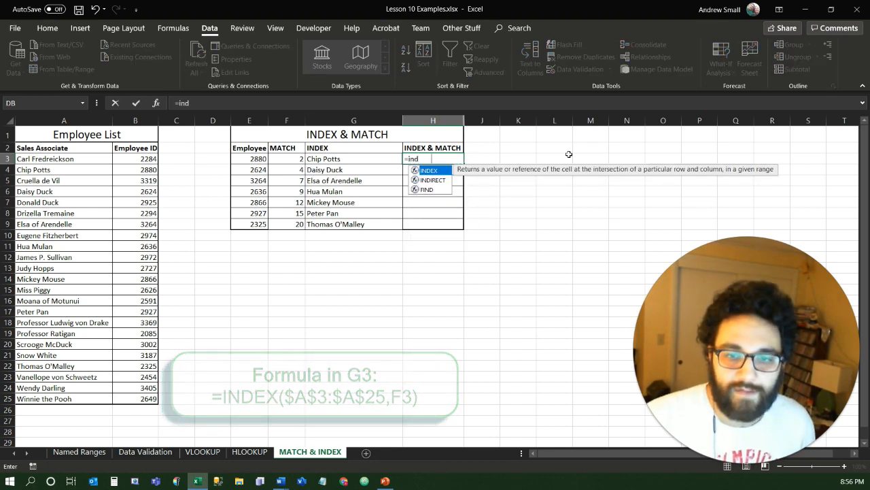
pyautogui.press('Tab')
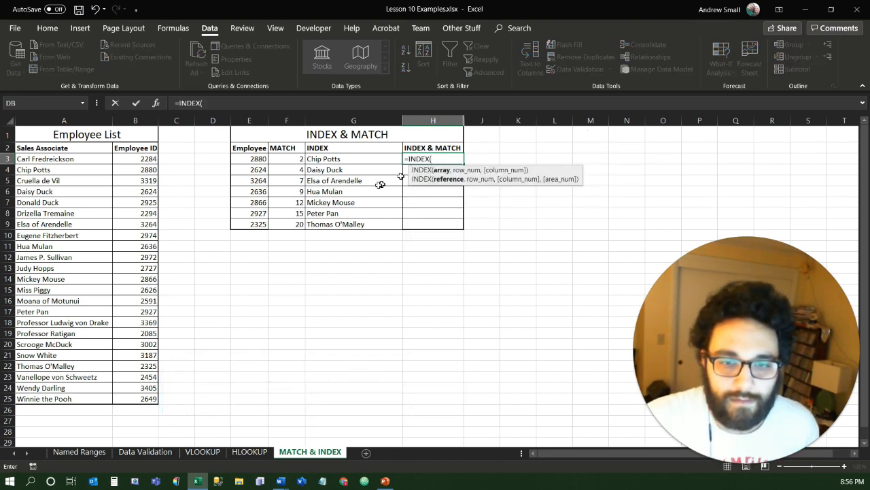
pyautogui.moveTo(51, 155); pyautogui.dragTo(61, 389)
pyautogui.write(',')
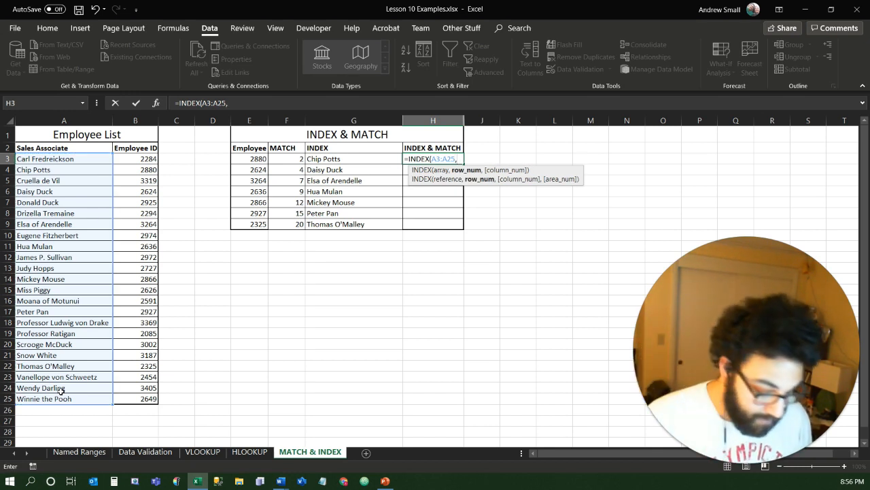
# Step: Nest a MATCH function as the row number in H3, with lookup value E3 and locked lookup array $B$3:$B$25
pyautogui.write('match(')
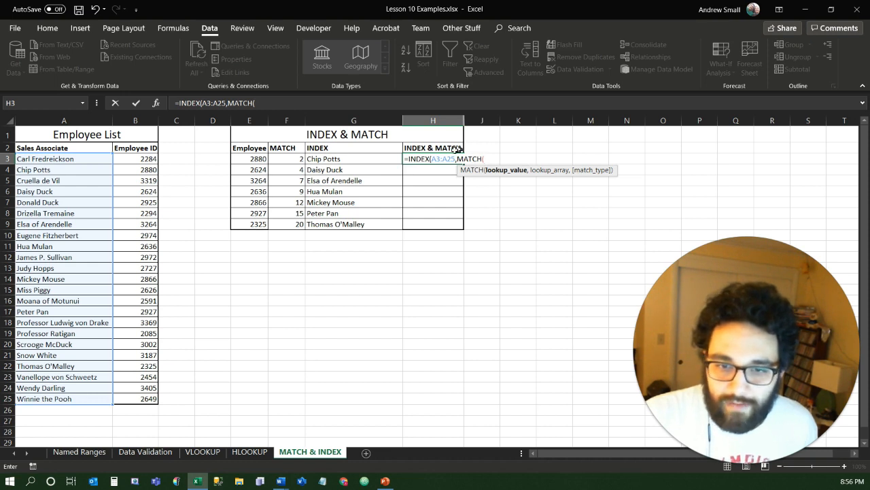
pyautogui.click(257, 159)
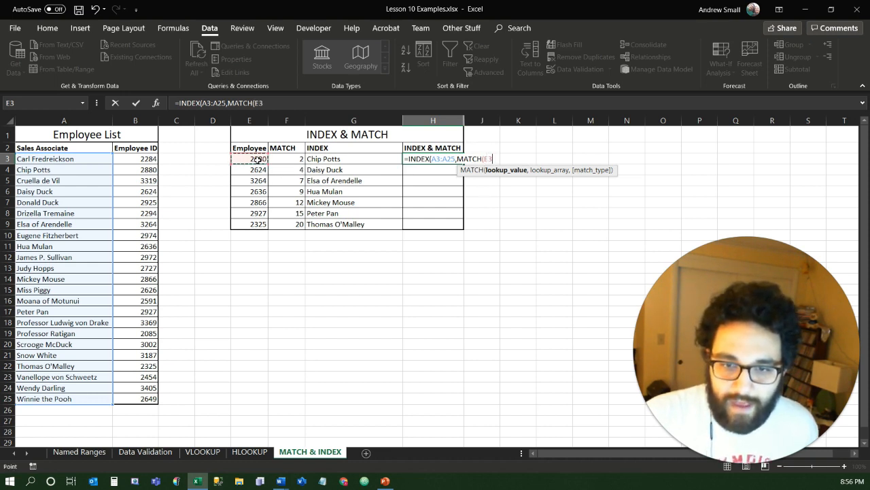
pyautogui.write(',')
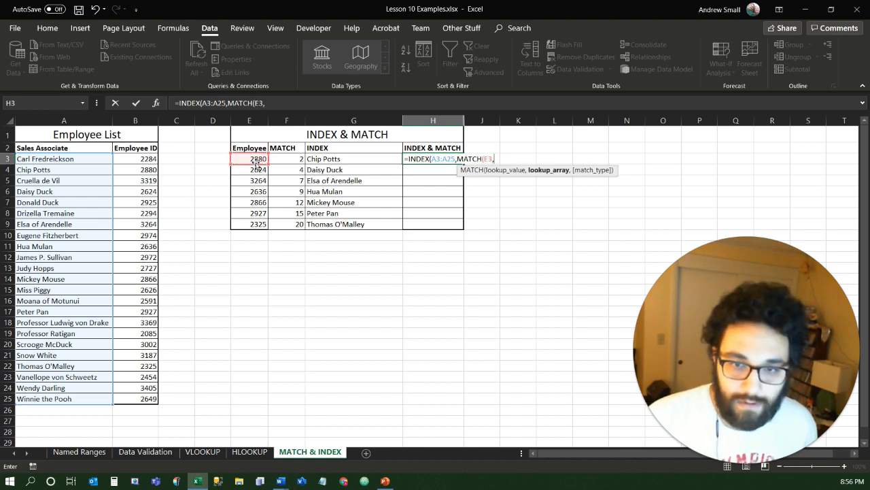
pyautogui.moveTo(145, 159); pyautogui.dragTo(145, 395)
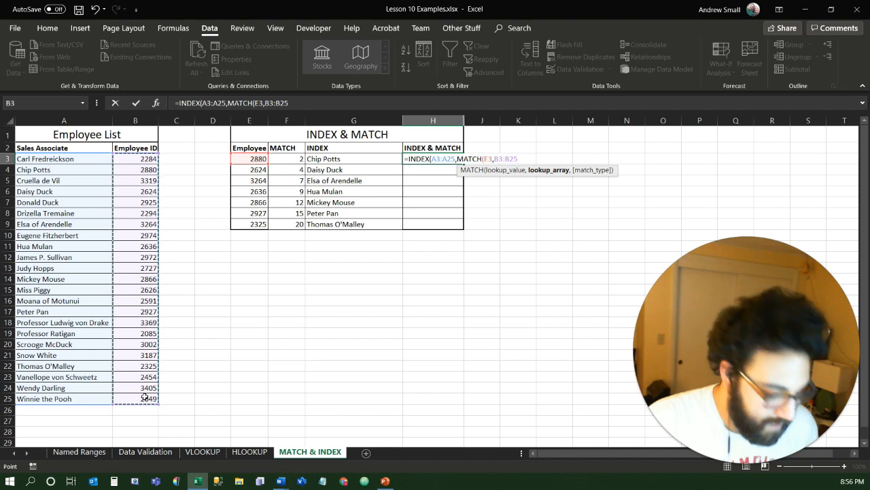
pyautogui.press('F4')
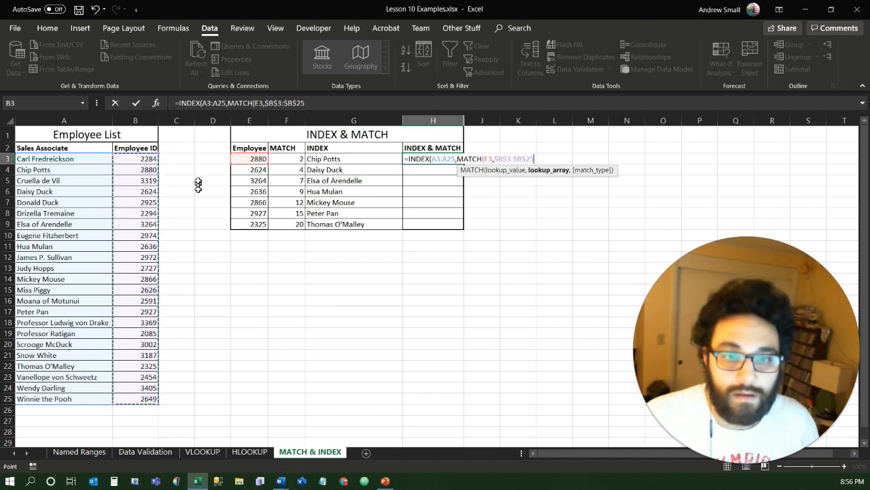
# Step: Lock the INDEX array in H3 as $A$3:$A$25 and complete the nested MATCH with match type 0
pyautogui.click(212, 103)
pyautogui.press('F4')
pyautogui.click(227, 103)
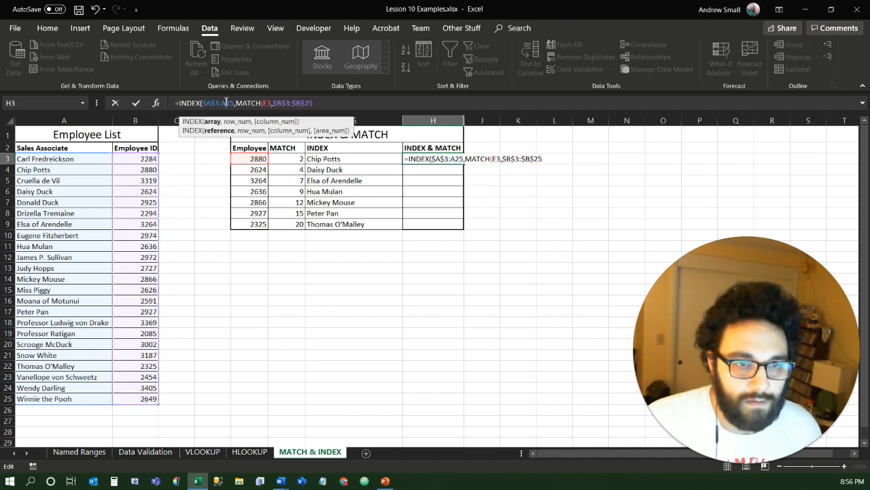
pyautogui.press('F4')
pyautogui.click(338, 108)
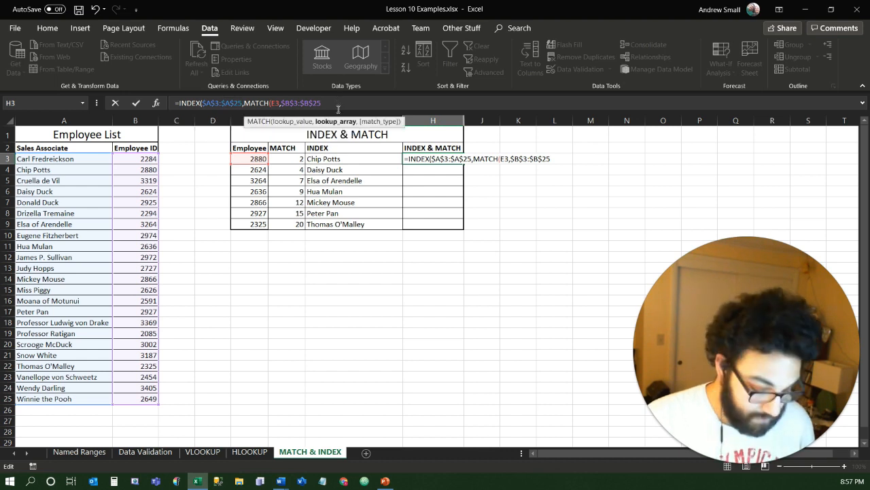
pyautogui.write(',')
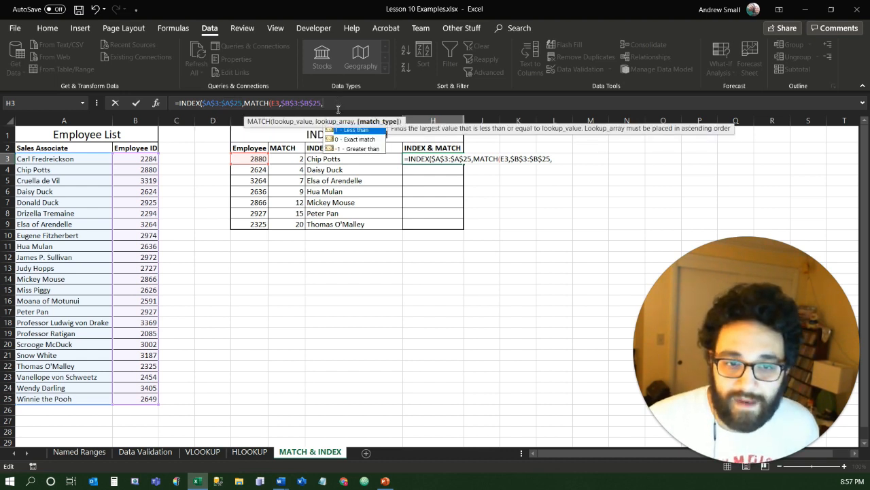
pyautogui.write('0)')
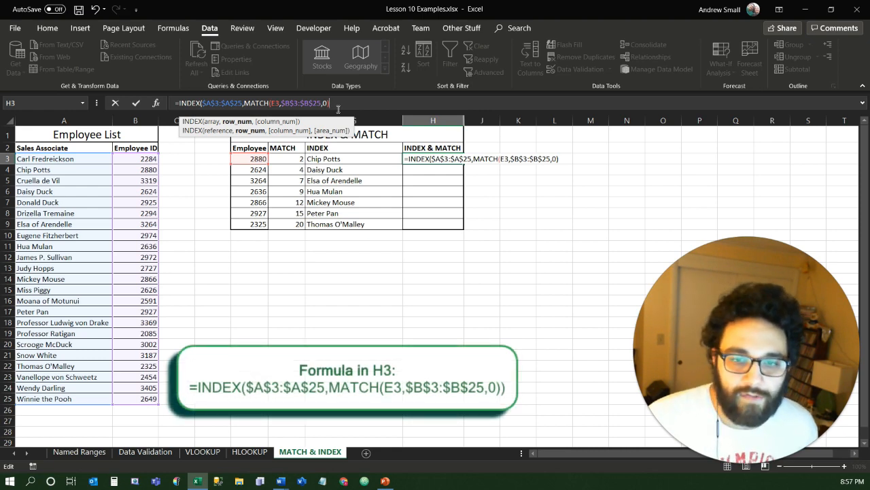
pyautogui.press('Return')
pyautogui.press('Return')
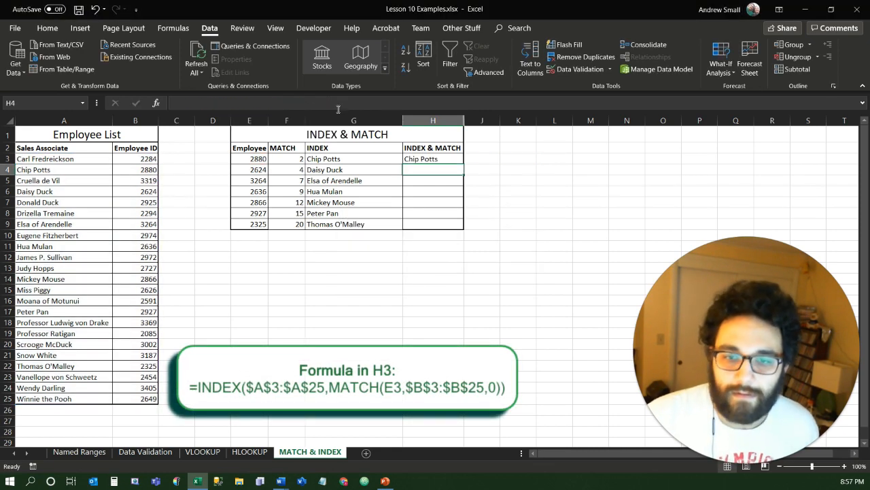
# Step: Copy the combined INDEX and MATCH formula from H3 down to H9 and widen column H to fit the names
pyautogui.click(459, 160)
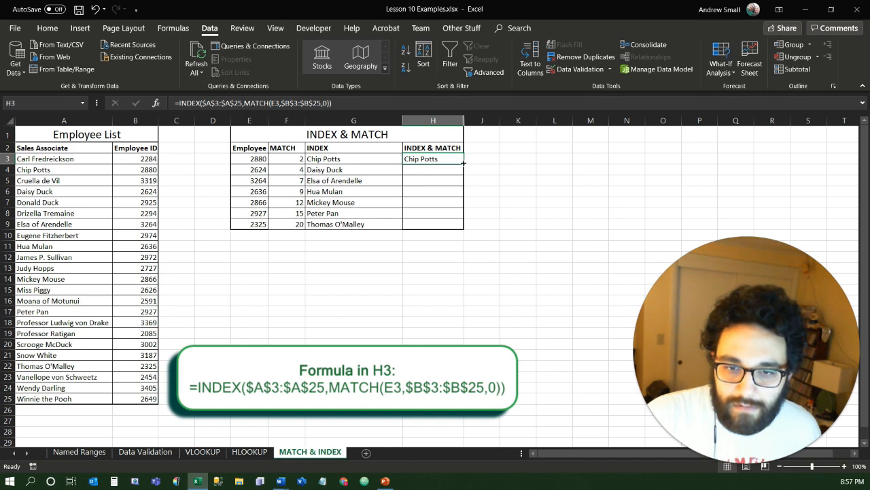
pyautogui.doubleClick(463, 162)
pyautogui.moveTo(462, 123); pyautogui.dragTo(479, 122)
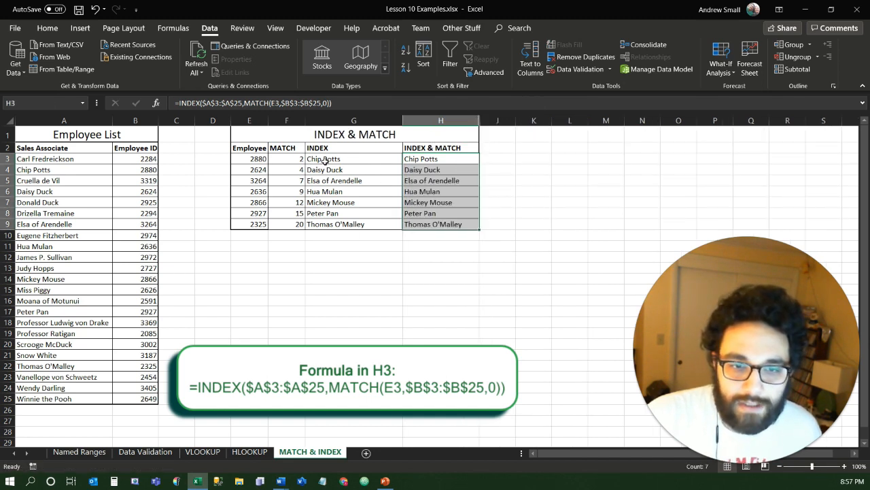
pyautogui.moveTo(251, 170); pyautogui.dragTo(430, 232)
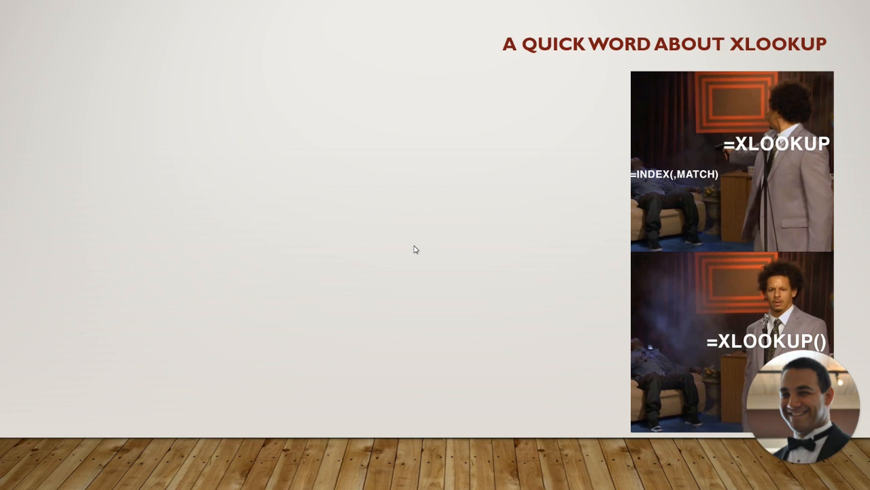
pyautogui.click(414, 246)
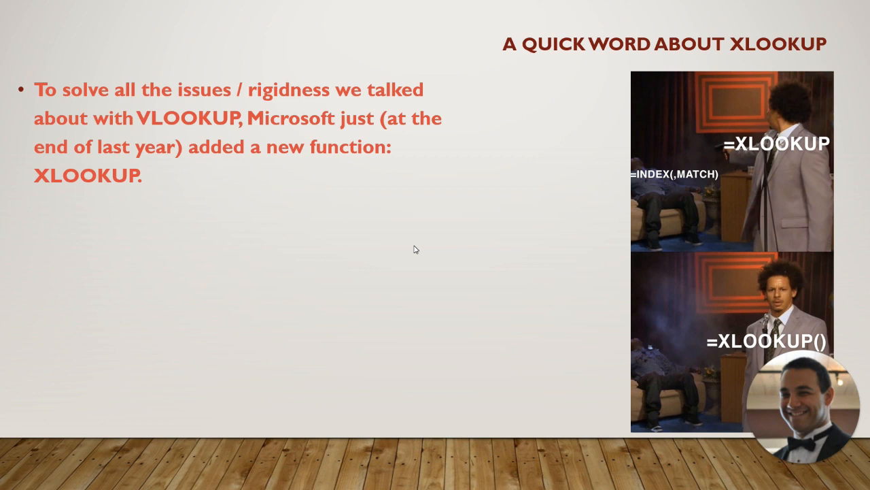
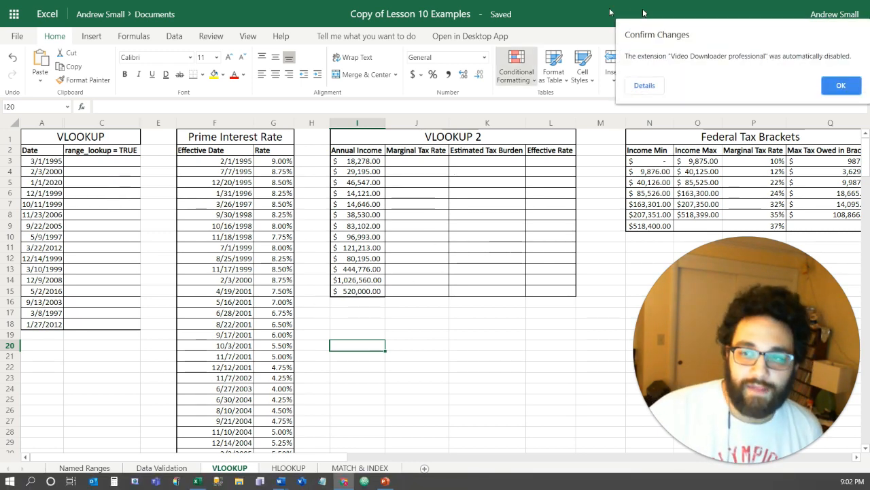
# Step: In Excel for the web, dismiss the disabled-extension notice and start an XLOOKUP formula in C3 of the VLOOKUP sheet with lookup value A3
pyautogui.click(840, 85)
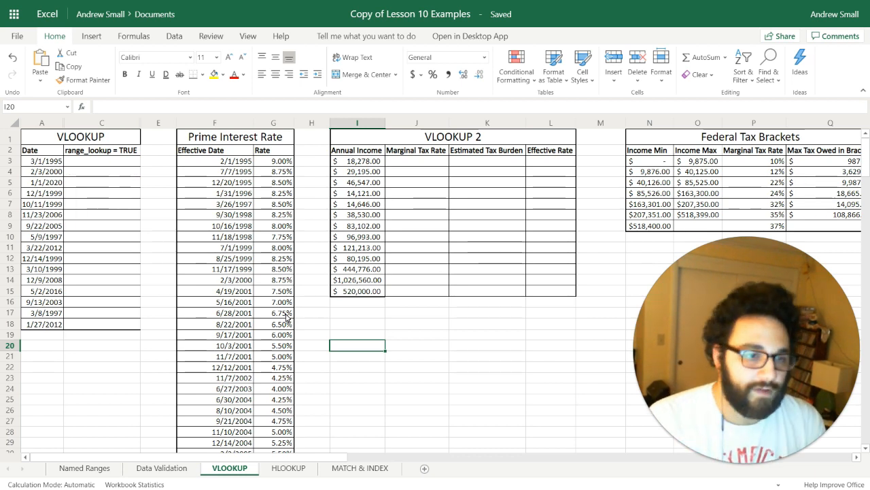
pyautogui.click(97, 161)
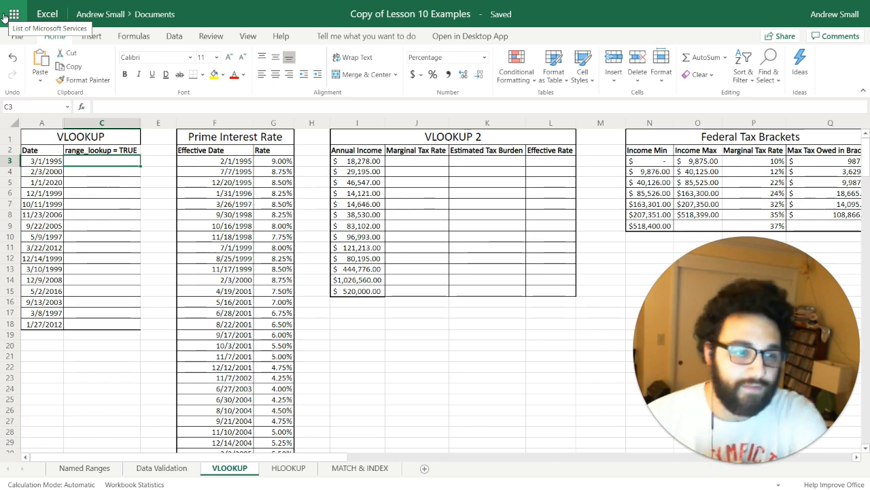
pyautogui.write('=')
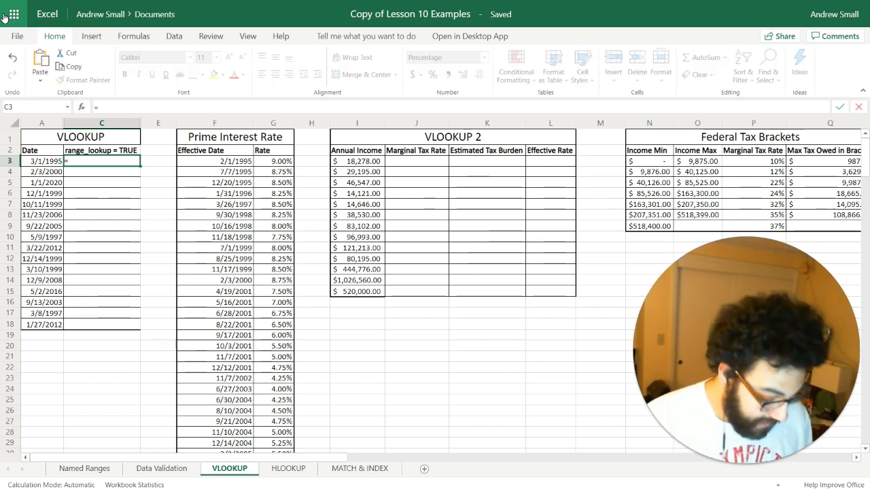
pyautogui.write('xl')
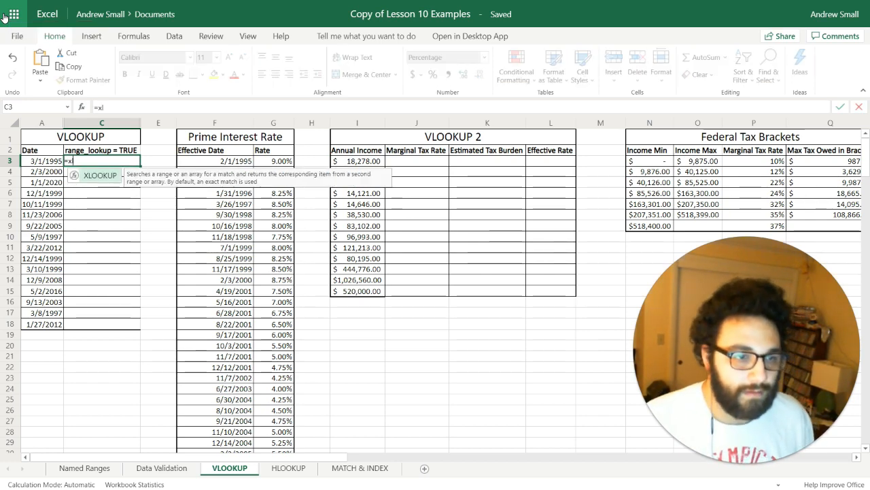
pyautogui.press('Tab')
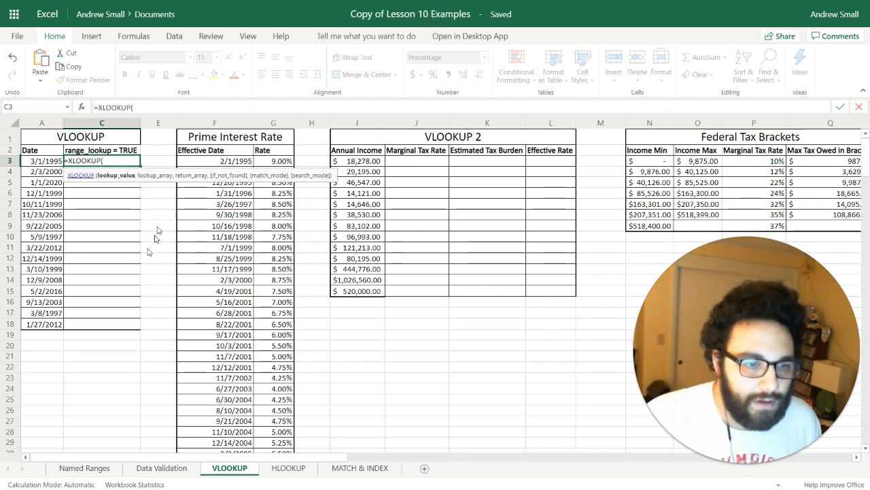
pyautogui.click(39, 163)
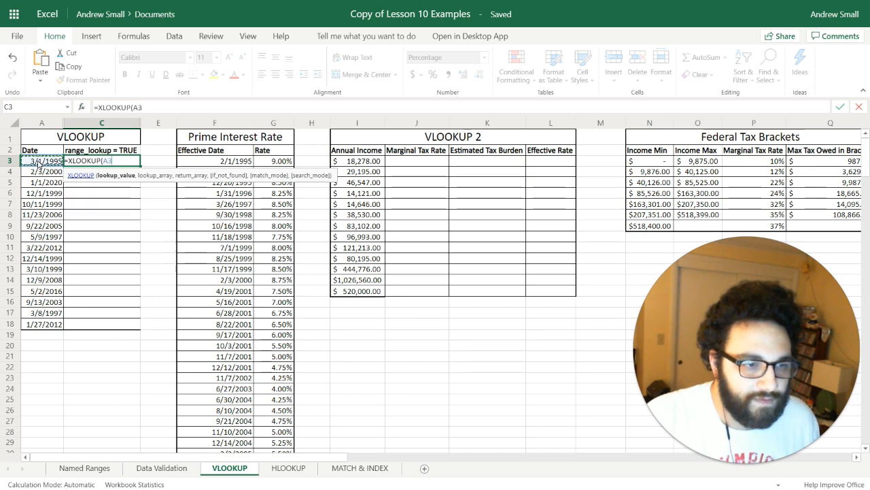
pyautogui.write(',')
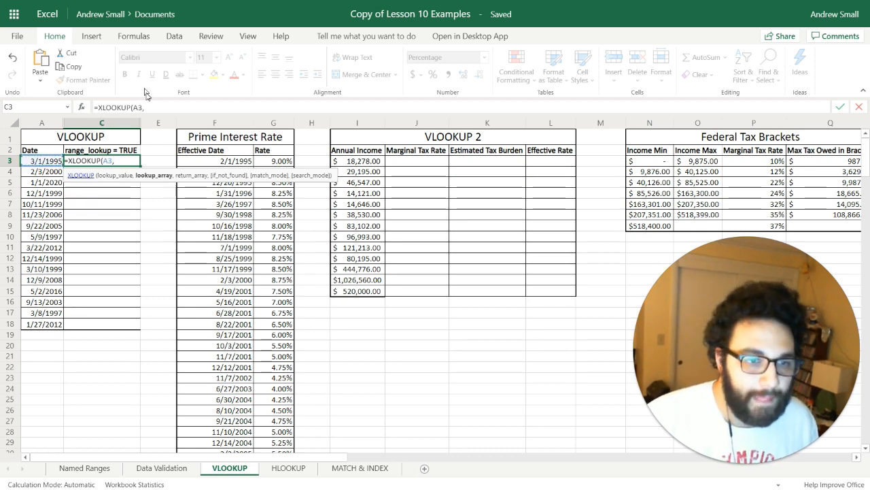
# Step: Set the XLOOKUP lookup array to the Effective Date column, locked as $F$3:$F$65
pyautogui.moveTo(221, 164); pyautogui.dragTo(226, 225)
pyautogui.moveTo(229, 260); pyautogui.dragTo(227, 389)
pyautogui.moveTo(227, 454); pyautogui.dragTo(233, 403)
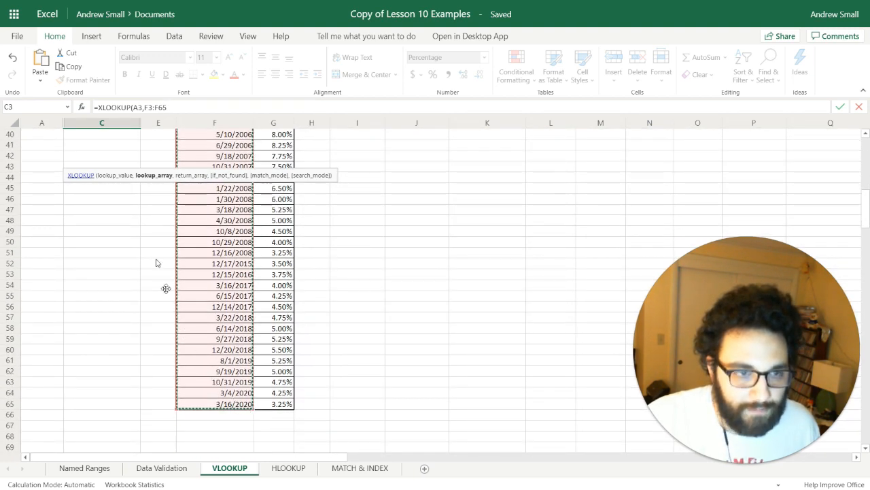
pyautogui.press('F4')
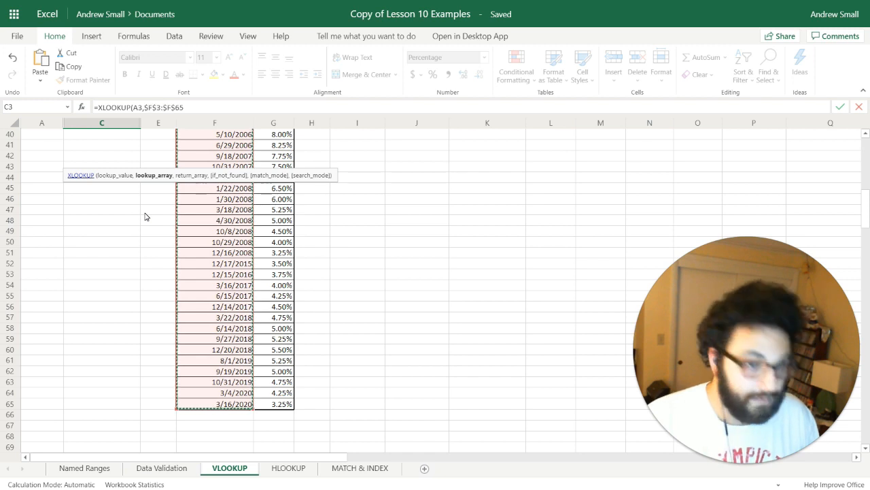
pyautogui.write(',')
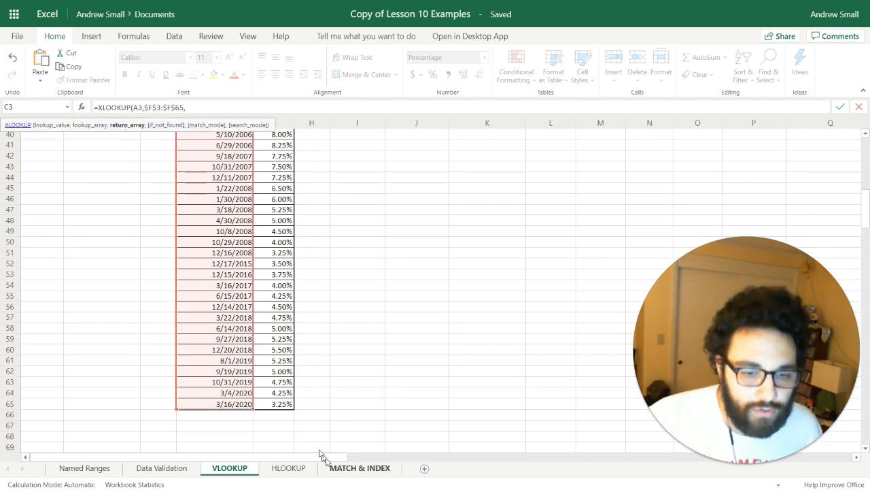
# Step: Set the XLOOKUP return array to the Rate column, locked as $G$3:$G$65, and move on to the if_not_found argument
pyautogui.moveTo(275, 404); pyautogui.dragTo(275, 381)
pyautogui.moveTo(282, 299); pyautogui.dragTo(282, 202)
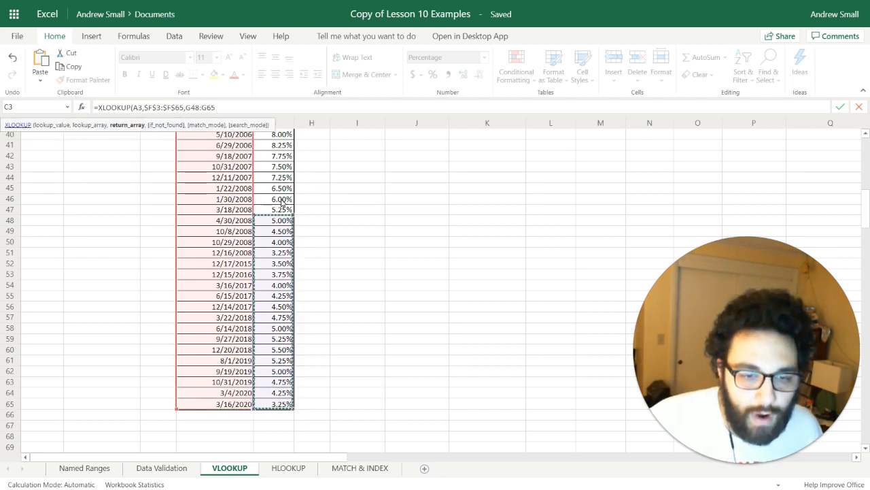
pyautogui.moveTo(270, 119); pyautogui.dragTo(268, 161)
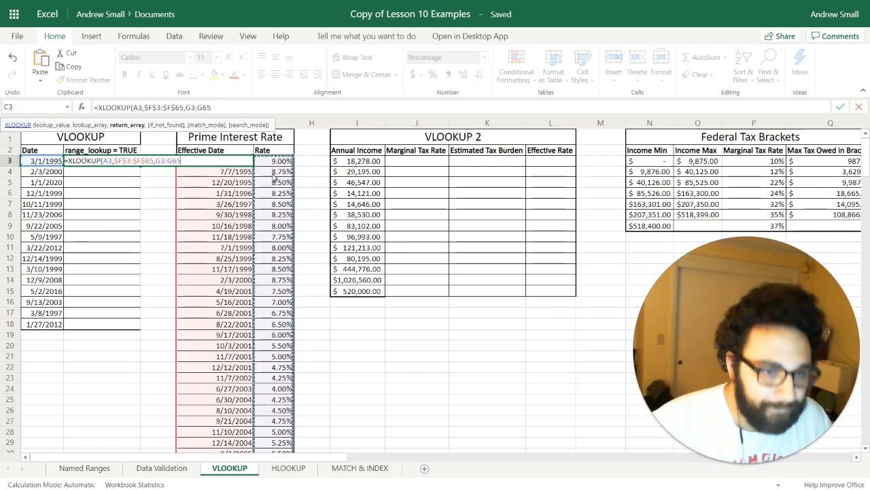
pyautogui.press('F4')
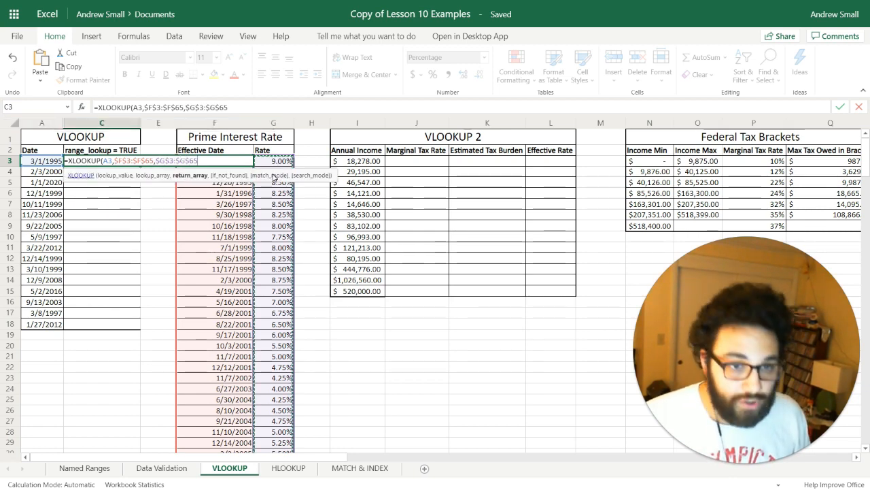
pyautogui.write(',')
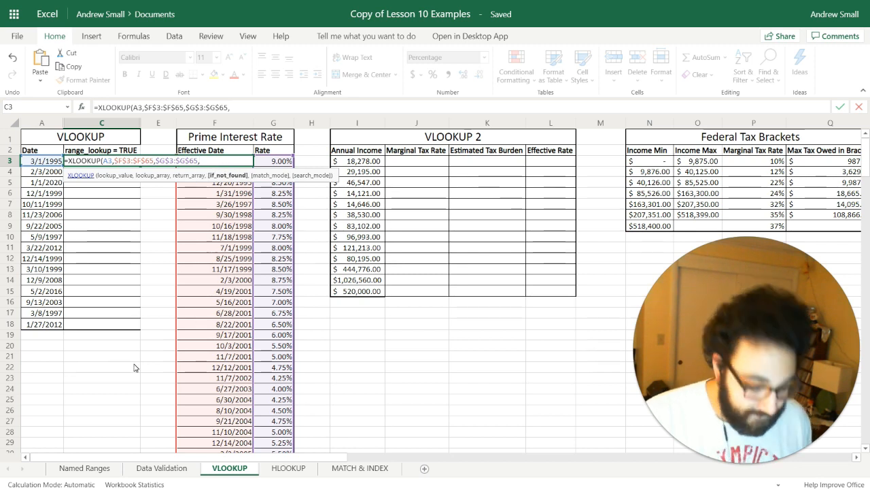
# Step: Complete the XLOOKUP in C3 with "Not Found" as if_not_found, match mode -1 and search mode 2
pyautogui.write('"Not Found"')
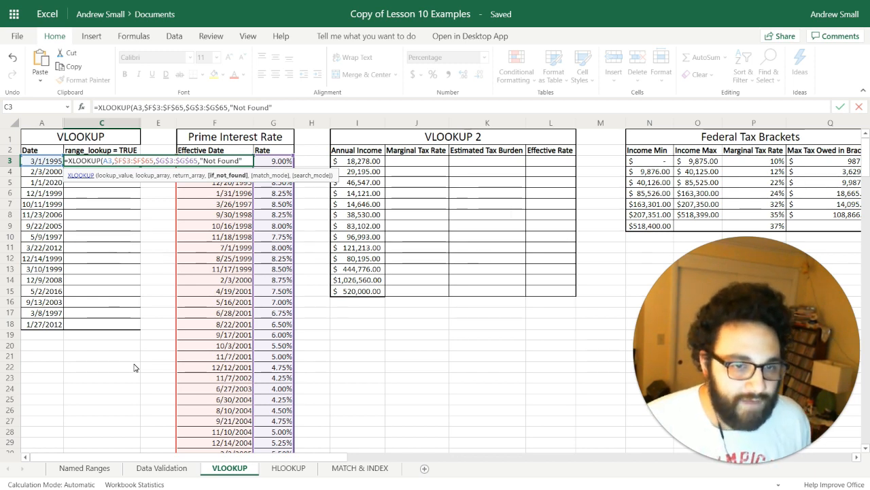
pyautogui.write(',')
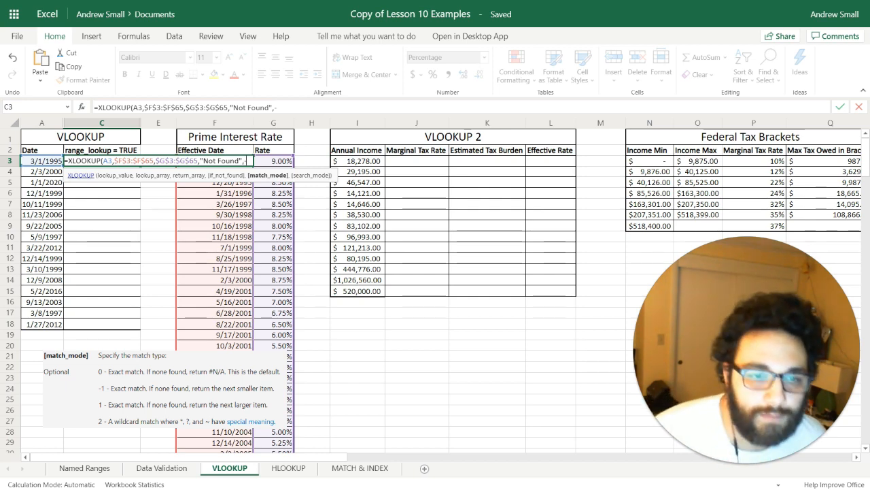
pyautogui.write('1')
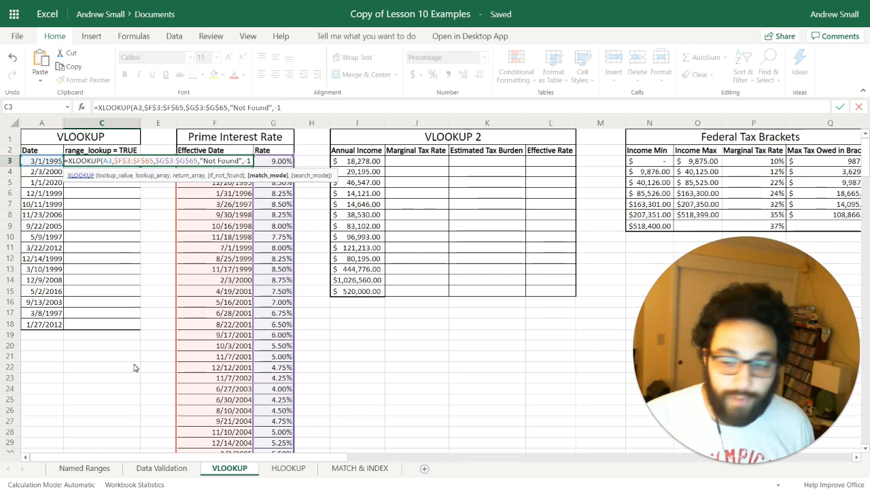
pyautogui.write(',')
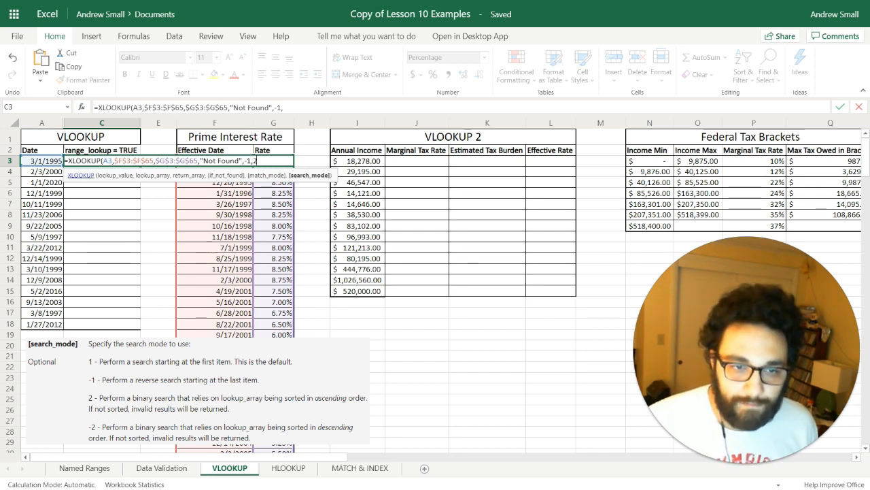
pyautogui.write('2)')
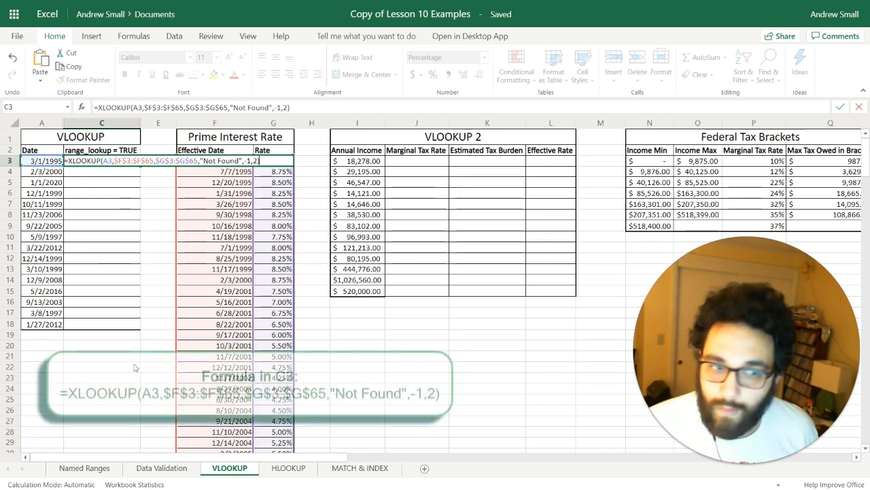
pyautogui.press('Return')
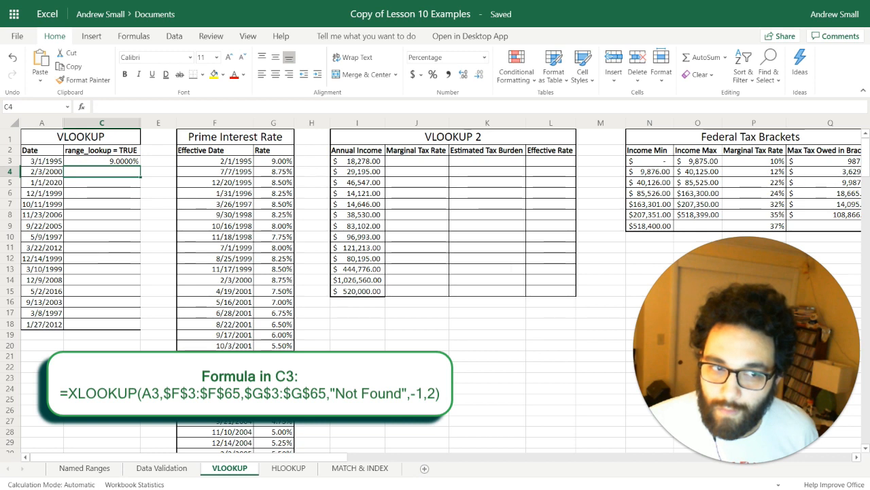
# Step: Fill the XLOOKUP formula from C3 down through C18
pyautogui.press('Up')
pyautogui.hotkey('shift', 'Down')
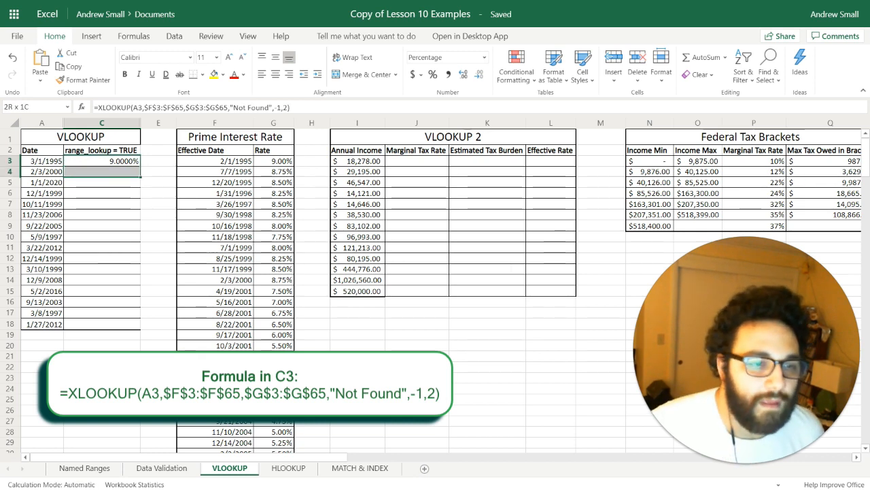
pyautogui.hotkey('shift', 'Down')
pyautogui.hotkey('shift', 'Down')
pyautogui.hotkey('shift', 'Down')
pyautogui.hotkey('shift', 'Down')
pyautogui.hotkey('shift', 'Down')
pyautogui.hotkey('shift', 'Down')
pyautogui.hotkey('shift', 'Down')
pyautogui.hotkey('shift', 'Down')
pyautogui.hotkey('shift', 'Down')
pyautogui.hotkey('shift', 'Down')
pyautogui.hotkey('shift', 'Down')
pyautogui.hotkey('shift', 'Down')
pyautogui.hotkey('shift', 'Down')
pyautogui.hotkey('shift', 'Down')
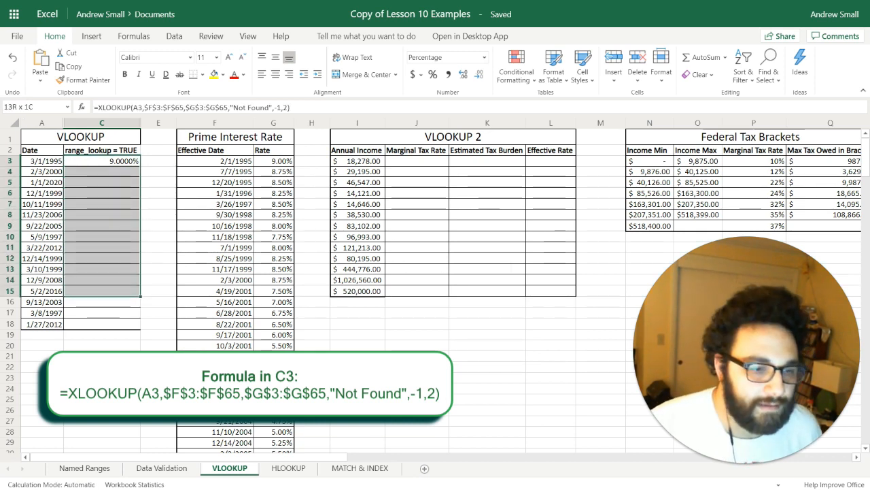
pyautogui.hotkey('ctrl', 'd')
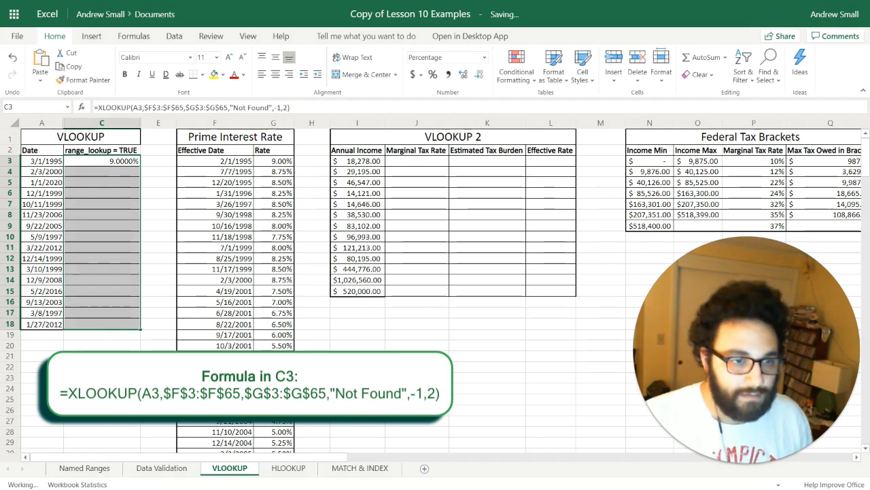
# Step: Change the lookup date in A5 to 1/1/1995 to test the if_not_found result
pyautogui.click(63, 229)
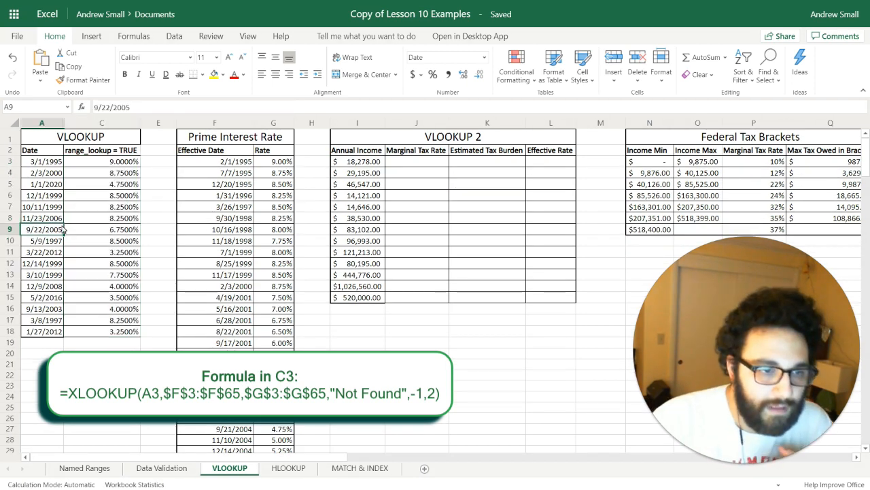
pyautogui.click(42, 185)
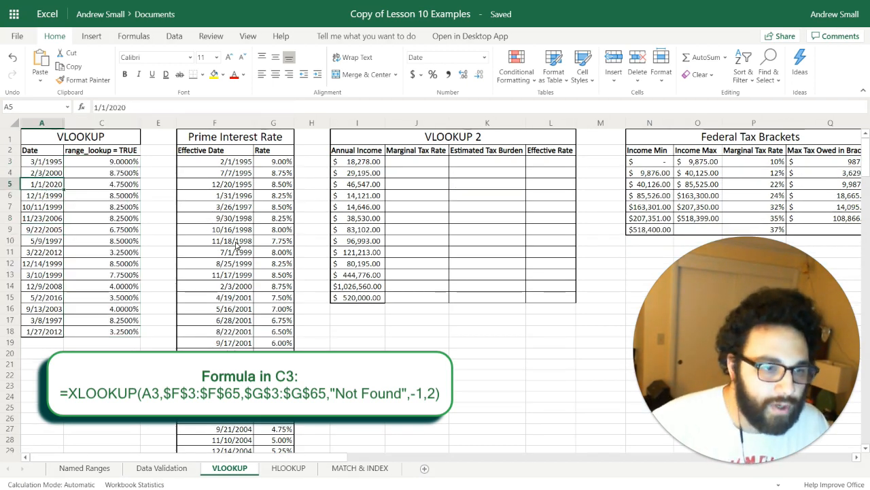
pyautogui.write('1/1/')
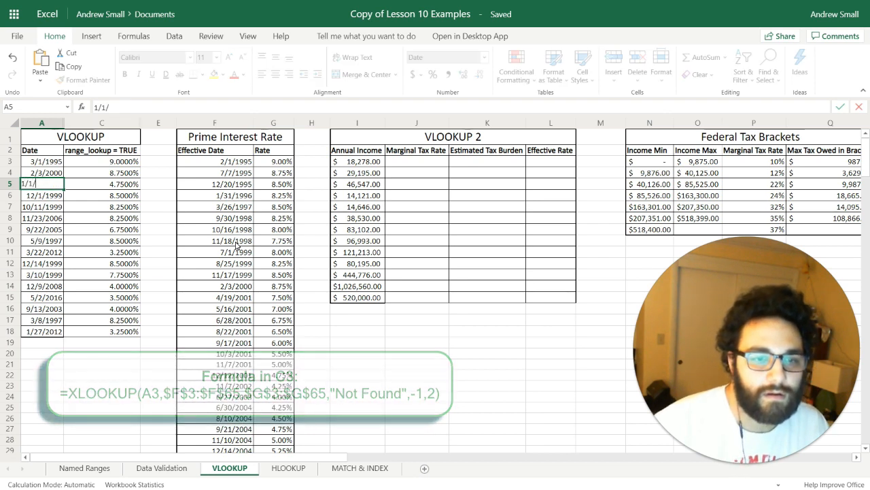
pyautogui.write('1995')
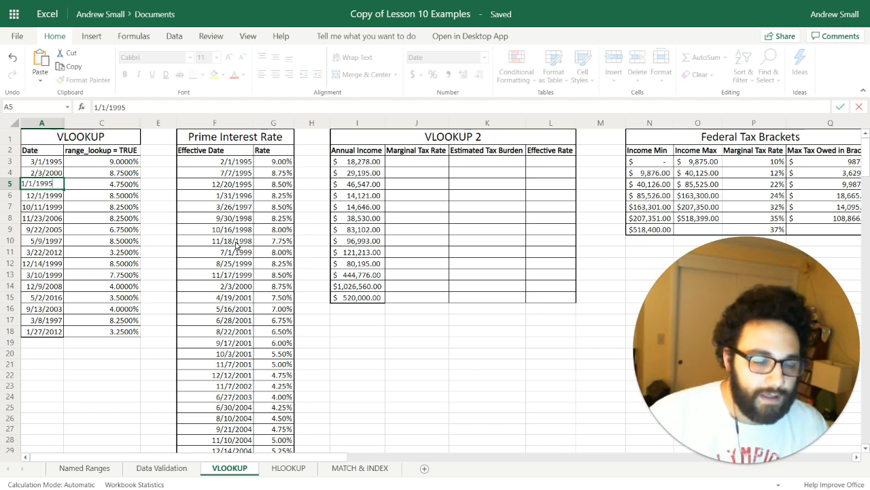
pyautogui.press('Return')
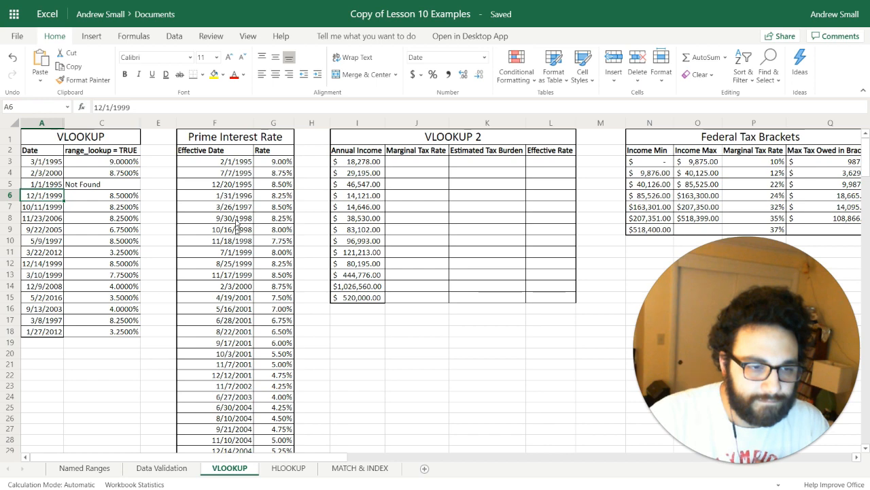
pyautogui.click(95, 209)
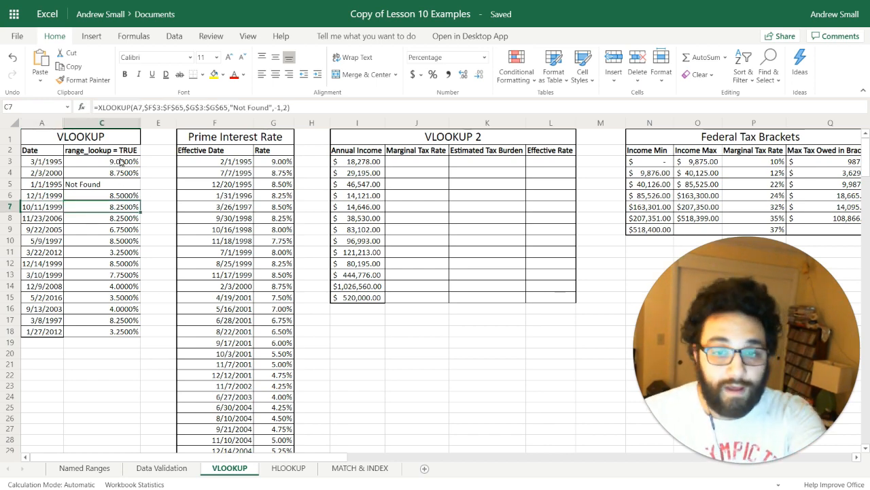
# Step: On the HLOOKUP sheet, start an XLOOKUP formula in B6 with lookup value A6
pyautogui.click(287, 466)
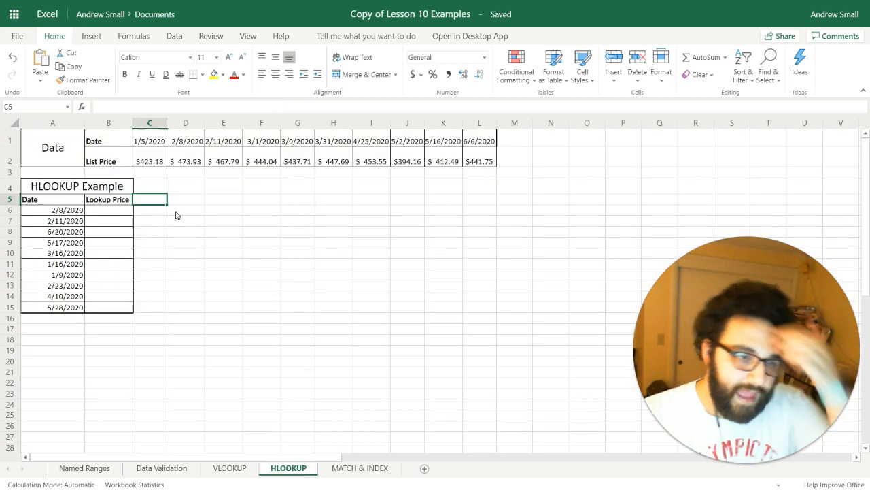
pyautogui.click(122, 212)
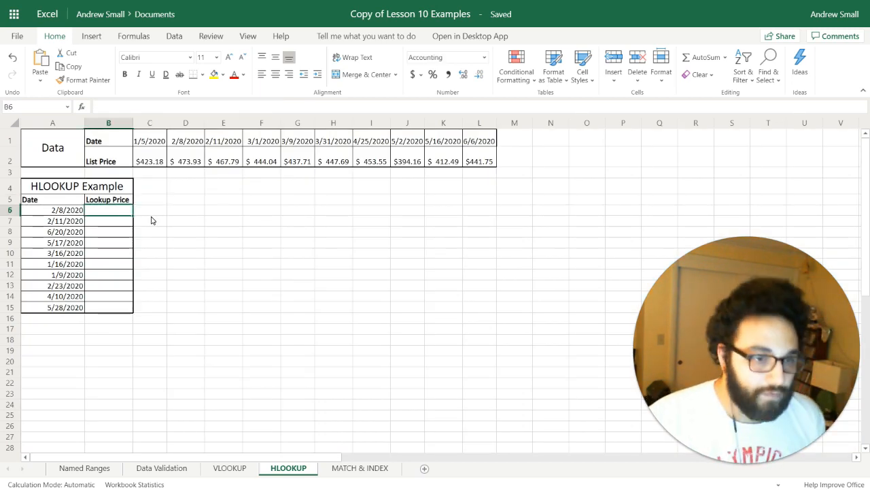
pyautogui.write('=')
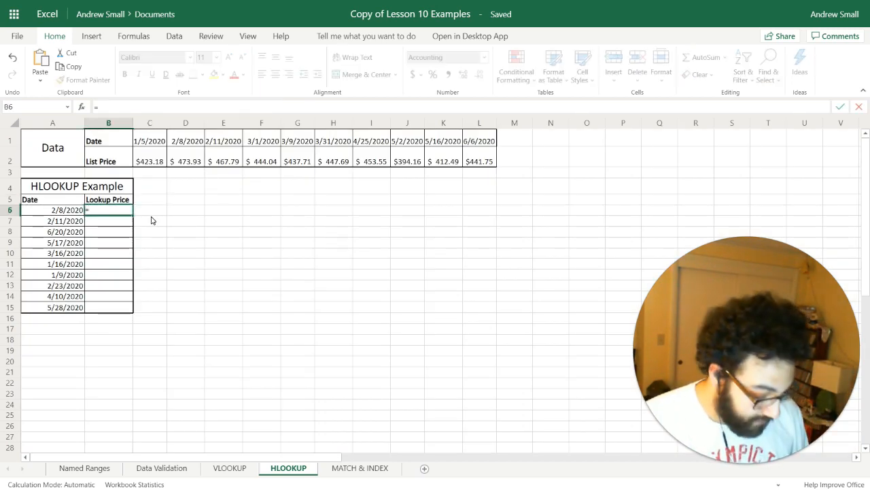
pyautogui.write('XLOOKUP(')
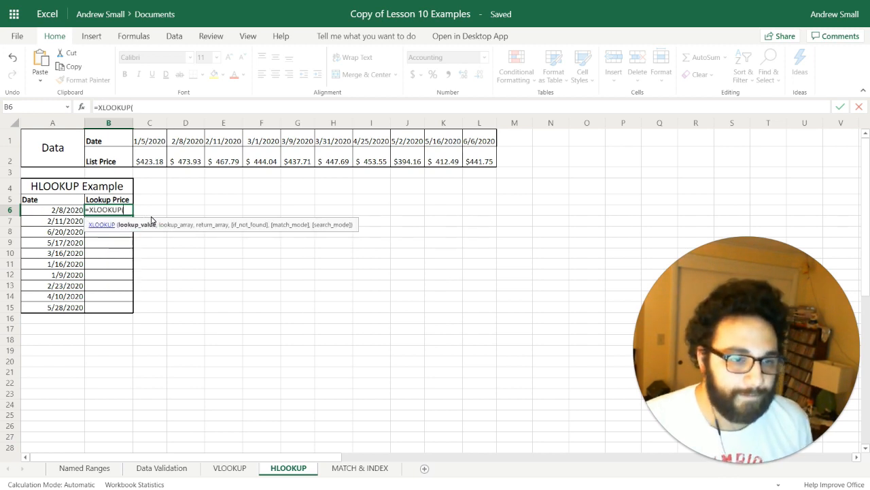
pyautogui.click(73, 212)
pyautogui.write(',')
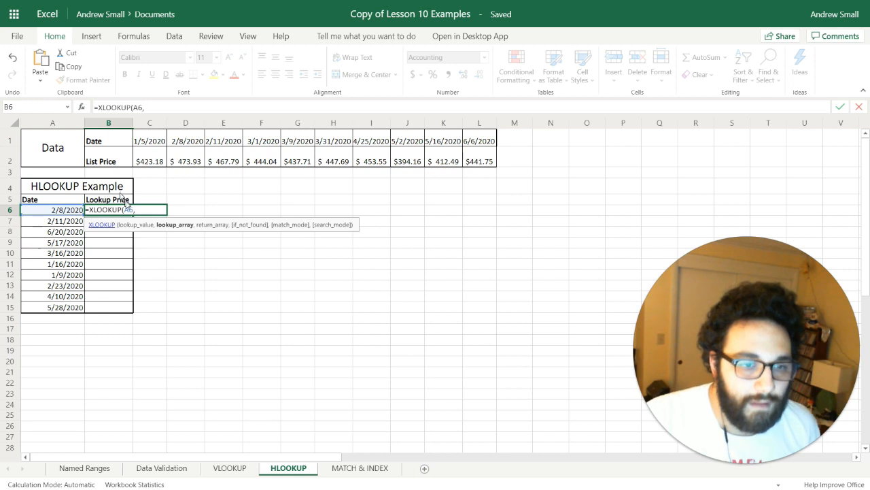
# Step: Set the lookup array to the Date row, locked as $C$1:$L$1, and the return array to the List Price row, locked as $C$2:$L$2
pyautogui.click(141, 139)
pyautogui.moveTo(311, 150); pyautogui.dragTo(476, 135)
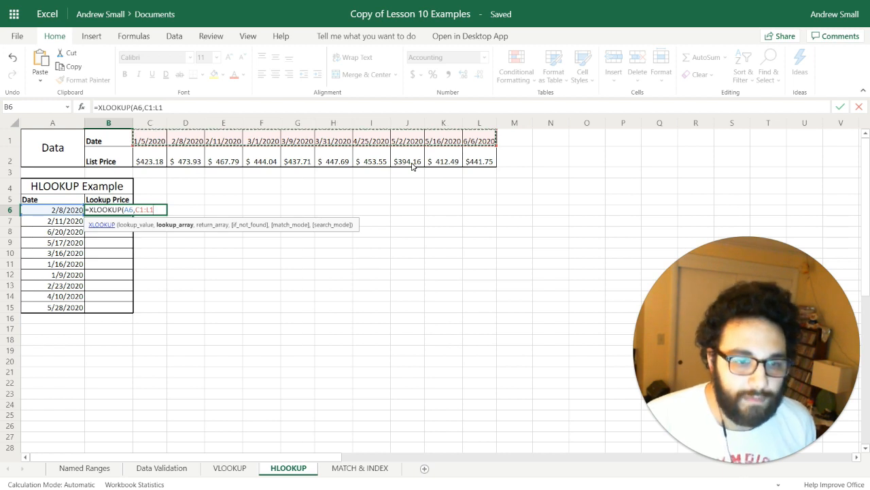
pyautogui.press('F4')
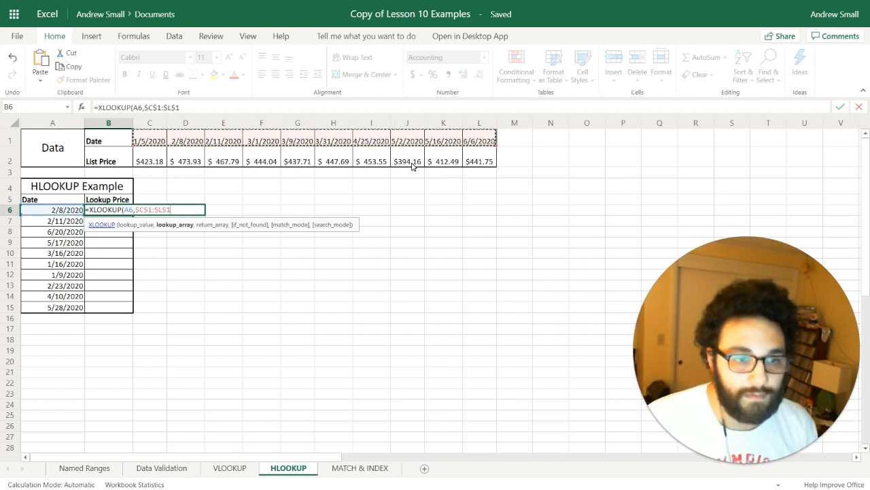
pyautogui.write(',')
pyautogui.moveTo(151, 158); pyautogui.dragTo(493, 164)
pyautogui.press('F4')
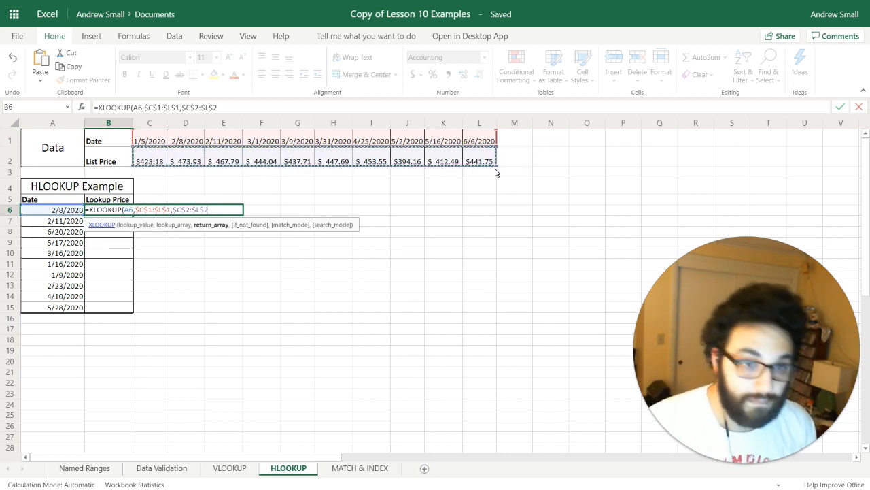
# Step: Complete the XLOOKUP in B6 with "Oops" as if_not_found, match mode -1 and search mode 2
pyautogui.write(',"O')
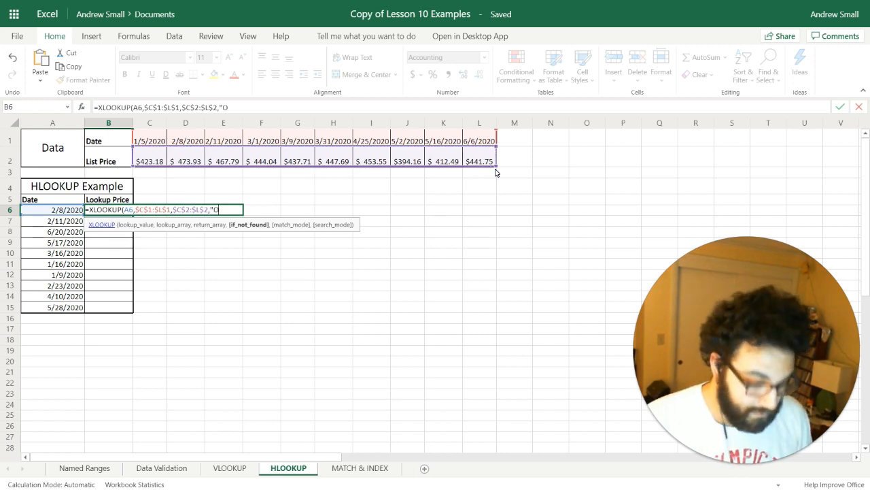
pyautogui.write('ops",')
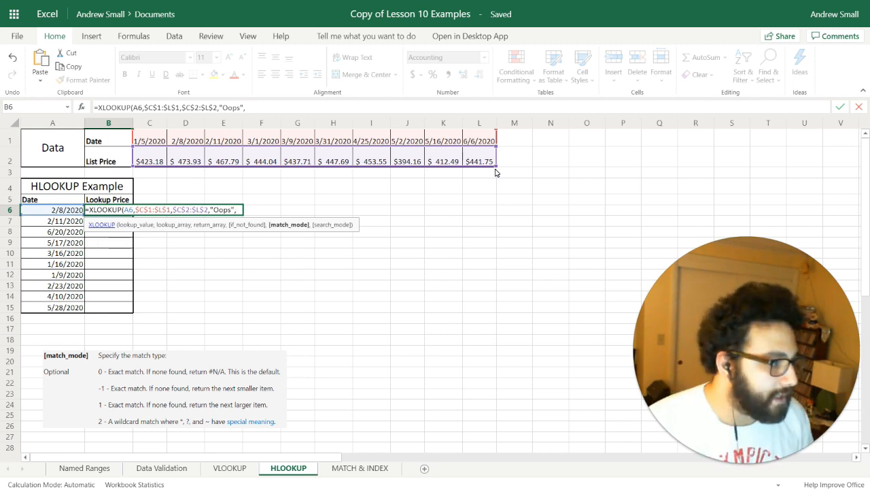
pyautogui.write('-1')
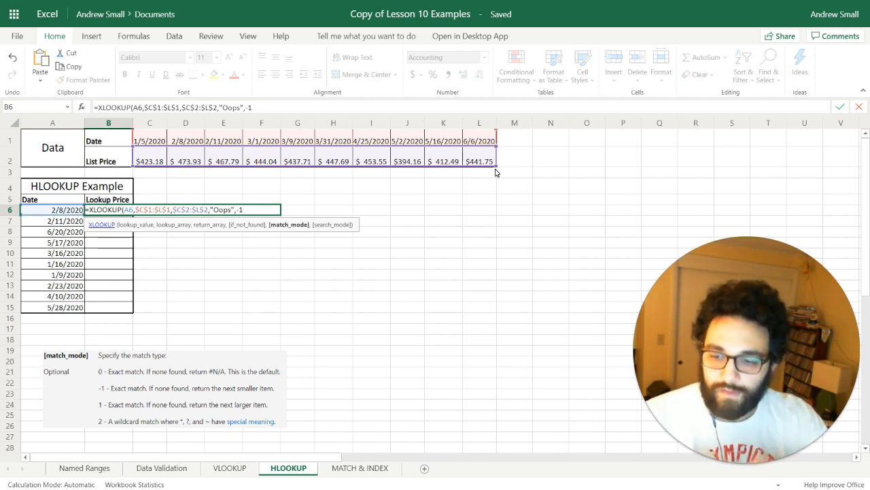
pyautogui.write(',')
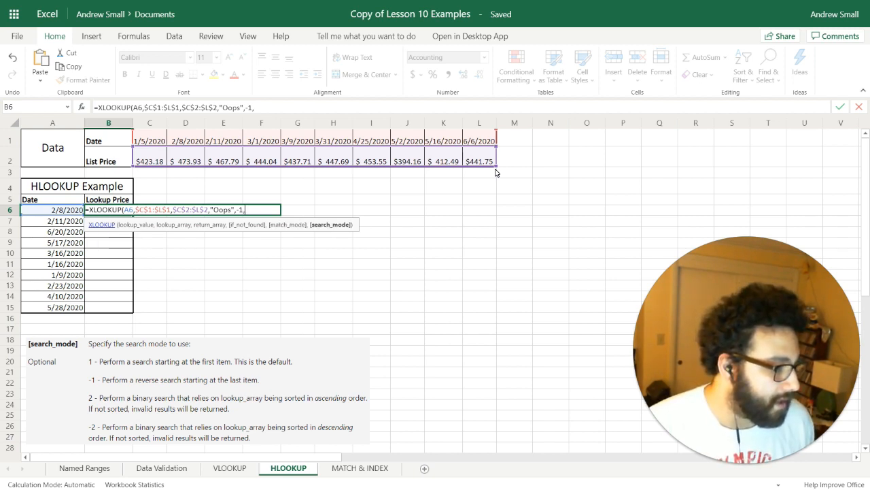
pyautogui.write('2')
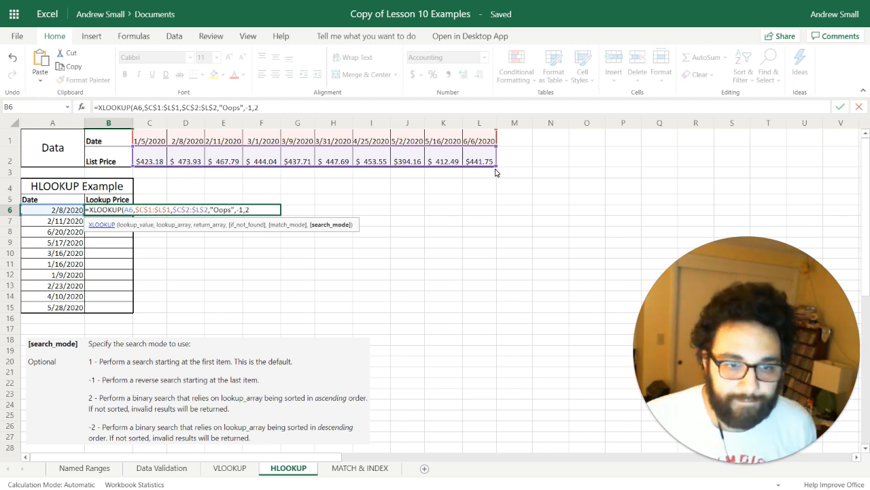
pyautogui.write(')')
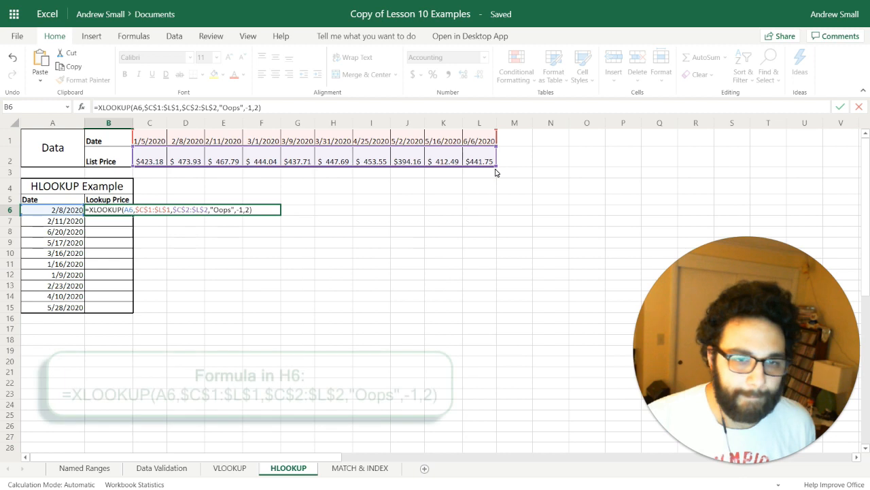
pyautogui.press('Return')
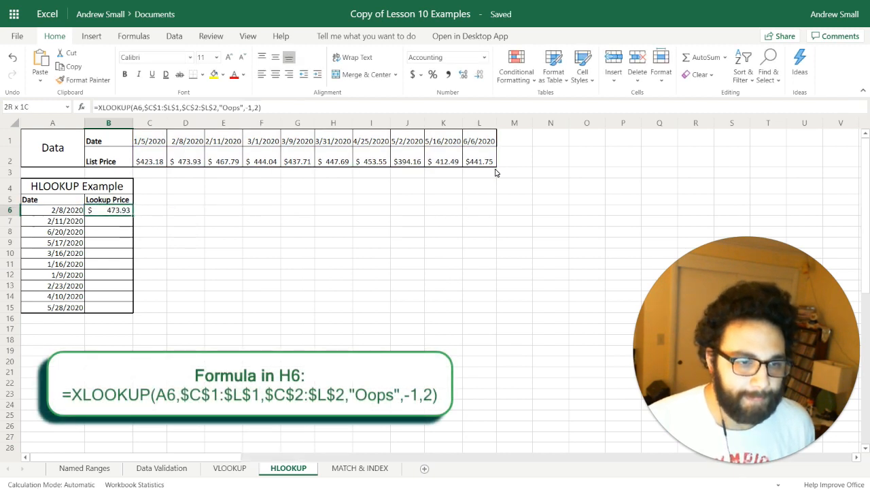
# Step: Fill the XLOOKUP formula from B6 down through B15 in the Lookup Price column
pyautogui.hotkey('shift', 'Down')
pyautogui.hotkey('shift', 'Down')
pyautogui.hotkey('shift', 'Down')
pyautogui.hotkey('shift', 'Down')
pyautogui.hotkey('shift', 'Down')
pyautogui.hotkey('shift', 'Down')
pyautogui.hotkey('shift', 'Down')
pyautogui.hotkey('shift', 'Down')
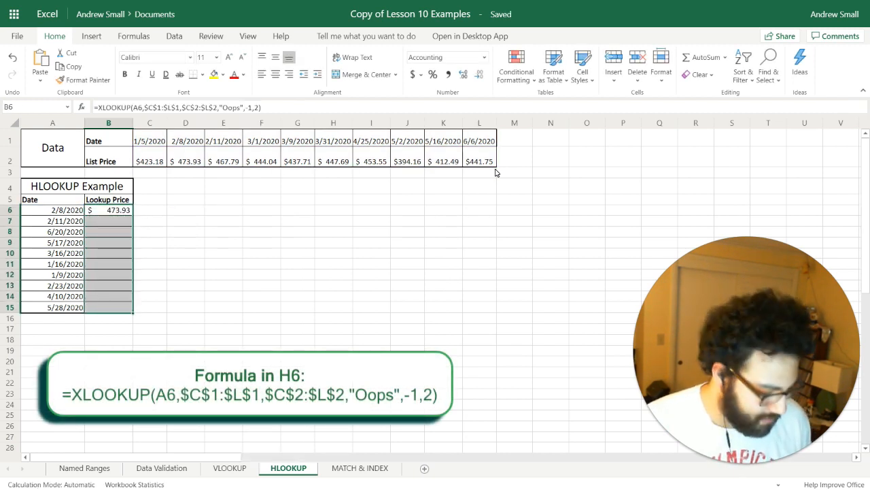
pyautogui.hotkey('ctrl', 'd')
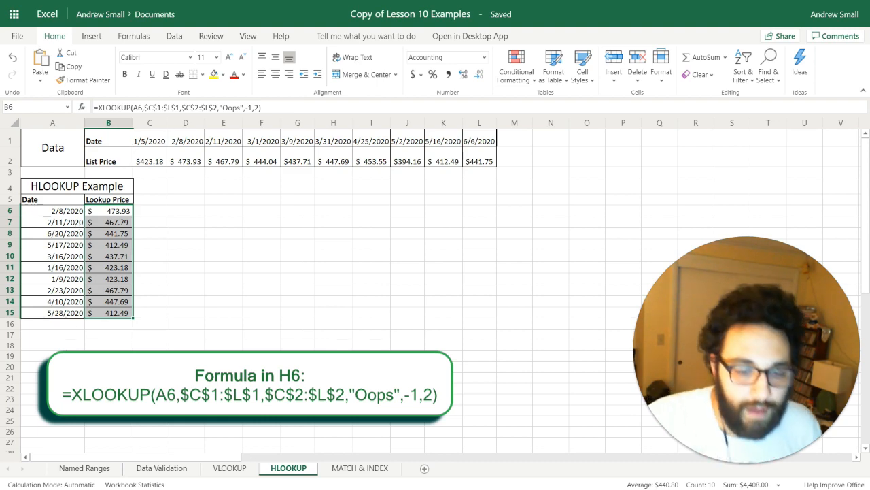
# Step: On the MATCH & INDEX sheet, start an XLOOKUP formula in H3 with lookup value E3
pyautogui.click(337, 469)
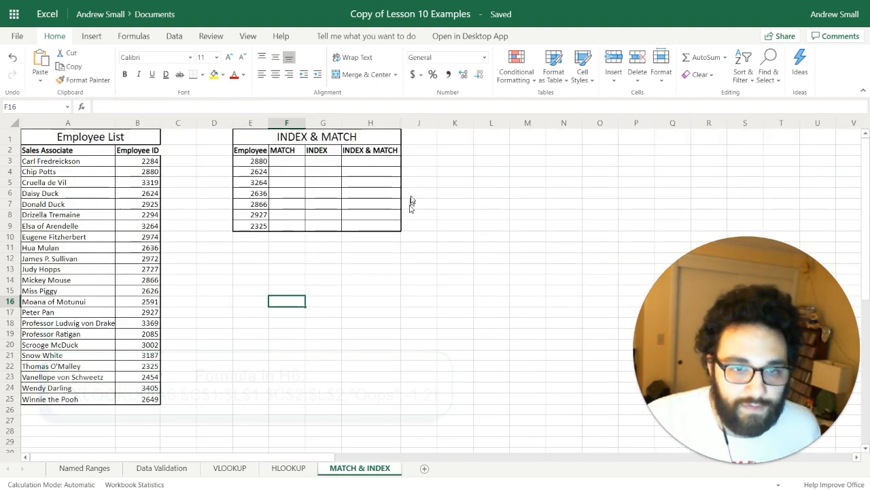
pyautogui.click(378, 163)
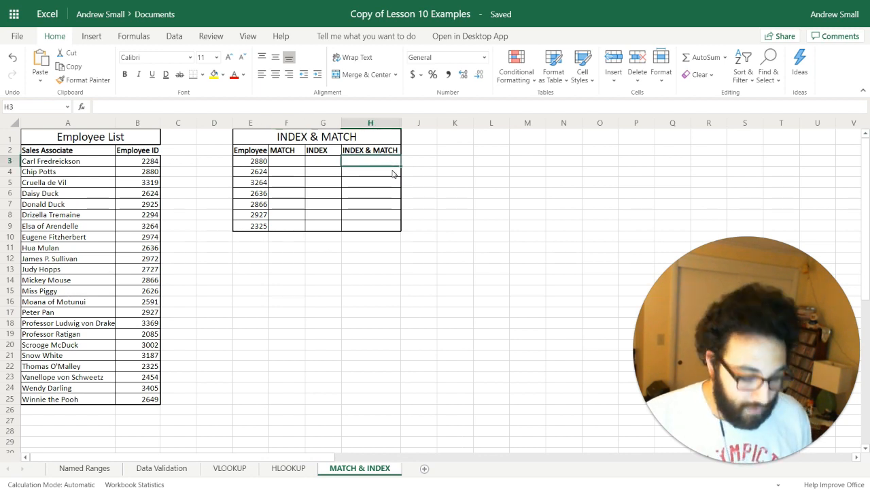
pyautogui.write('=xl')
pyautogui.press('Tab')
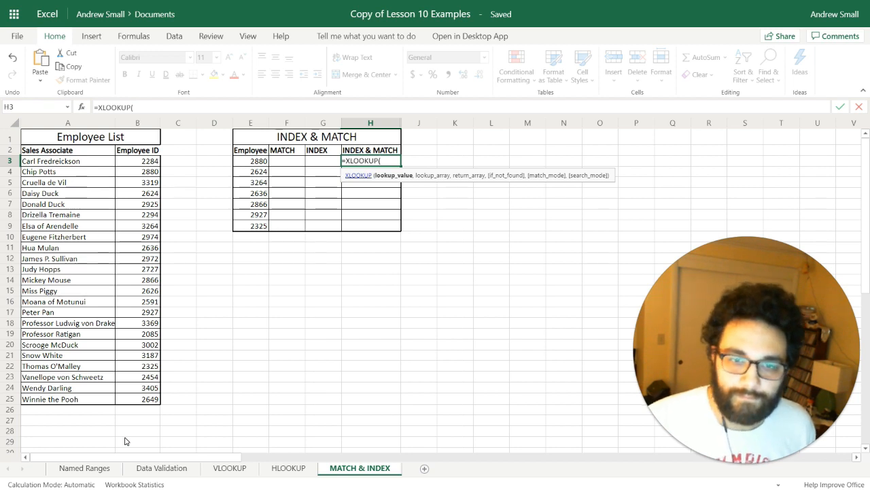
pyautogui.click(251, 162)
pyautogui.write(',')
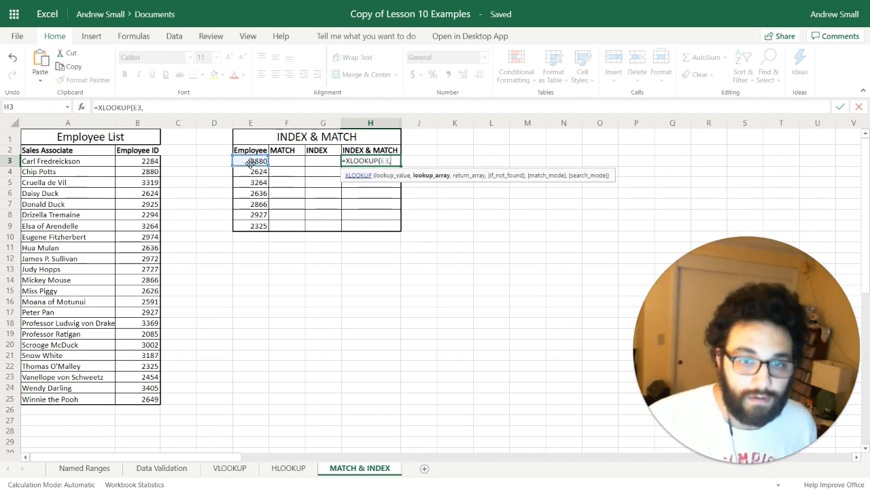
# Step: Set the lookup array to the whole Employee ID column B:B and the return array to the Sales Associate column A:A
pyautogui.click(141, 124)
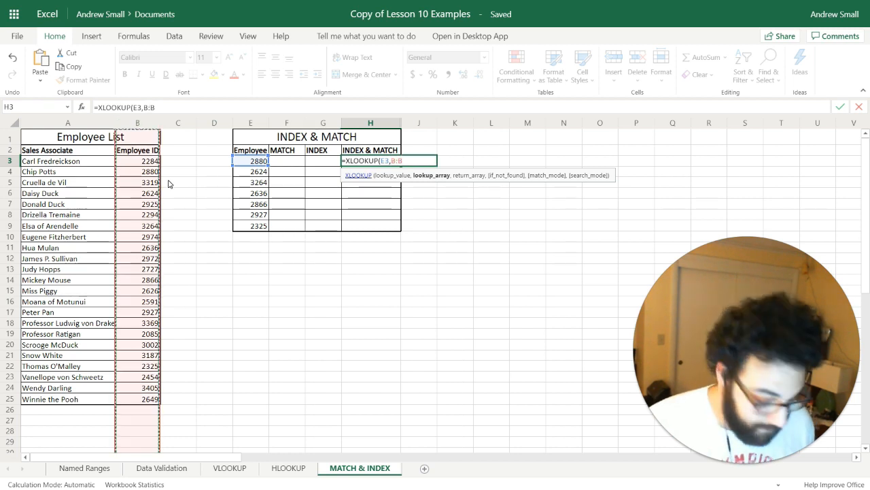
pyautogui.write(',')
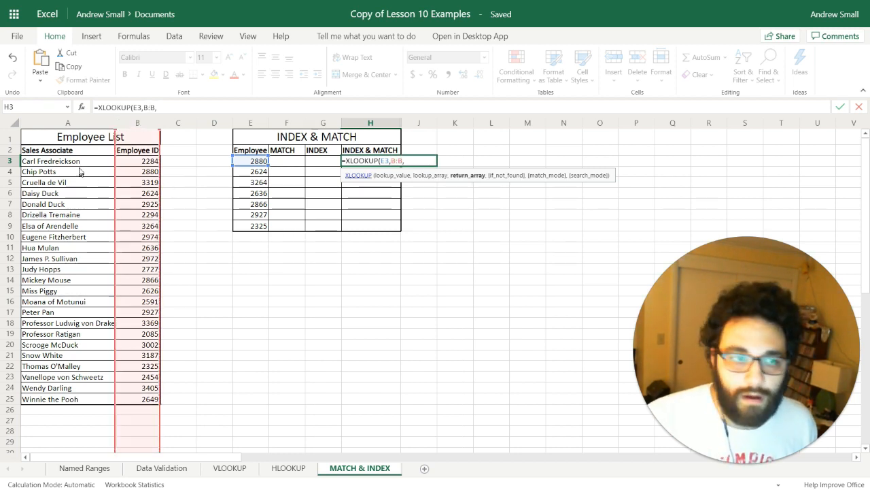
pyautogui.click(83, 124)
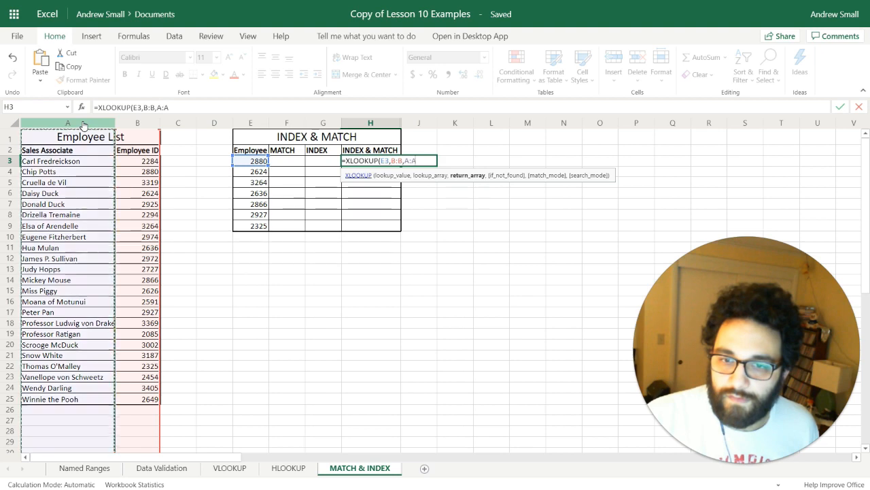
pyautogui.write(',')
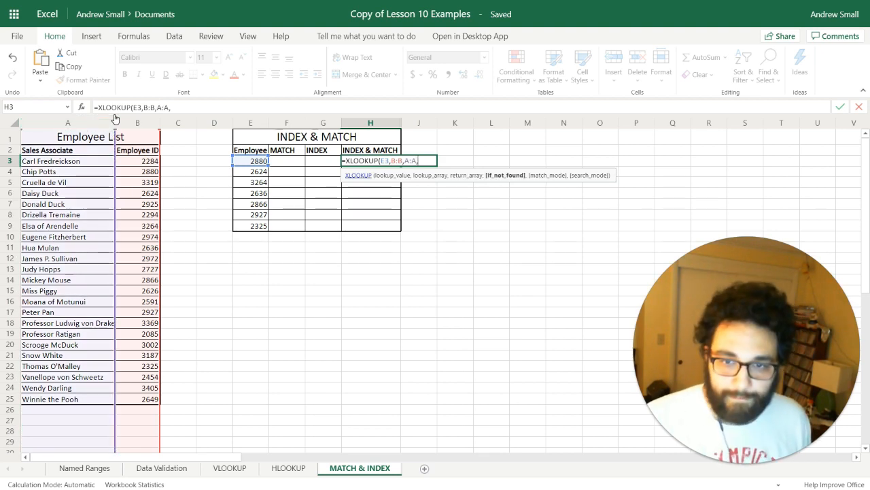
# Step: Complete the XLOOKUP in H3 with "nope" as if_not_found, match mode 0 and search mode 1
pyautogui.write('"nope",')
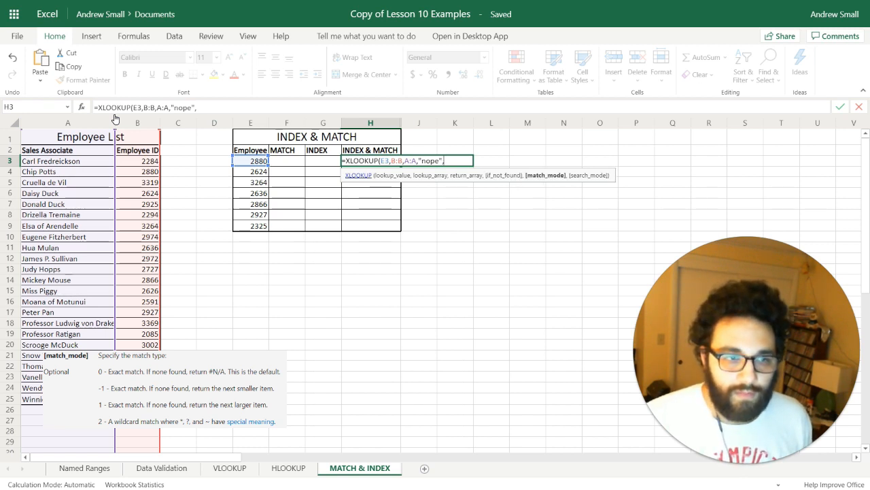
pyautogui.write('0')
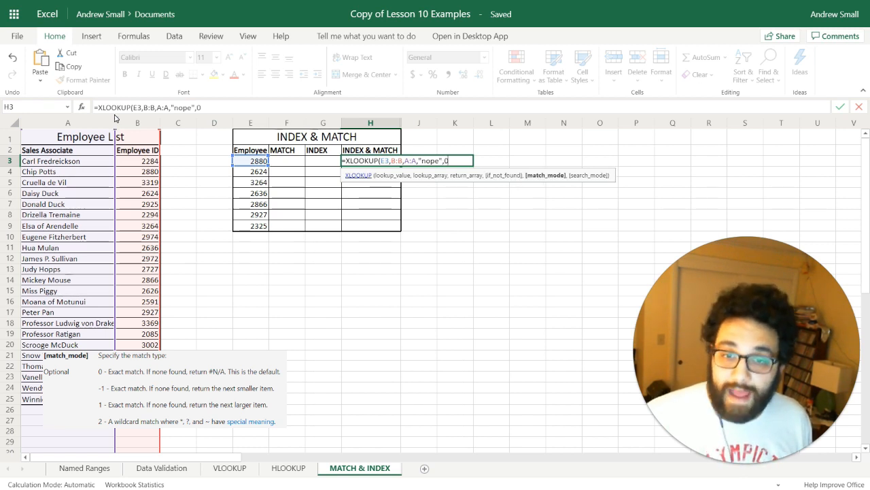
pyautogui.write(',')
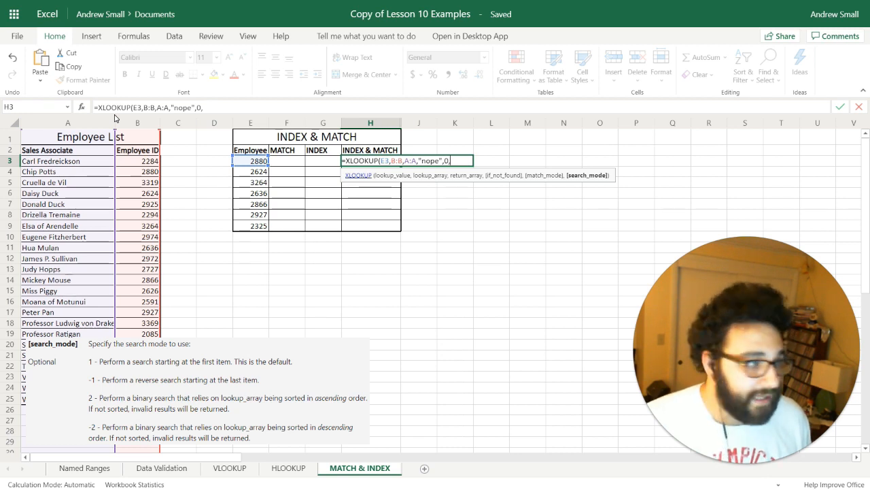
pyautogui.write('1)')
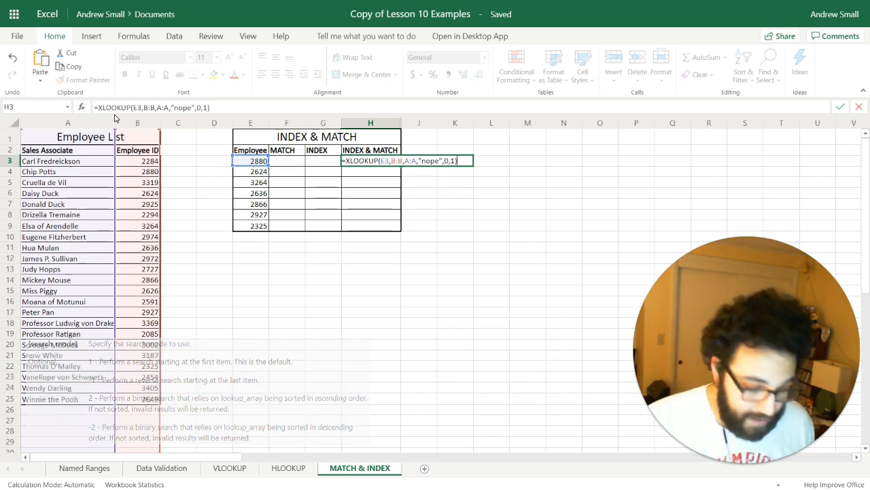
pyautogui.hotkey('ctrl', 'Return')
# Step: Fill the XLOOKUP formula from H3 down through H9 in the INDEX & MATCH column
pyautogui.hotkey('shift', 'Down')
pyautogui.hotkey('shift', 'Down')
pyautogui.hotkey('shift', 'Down')
pyautogui.hotkey('shift', 'Down')
pyautogui.hotkey('shift', 'Down')
pyautogui.hotkey('shift', 'Down')
pyautogui.hotkey('ctrl', 'd')
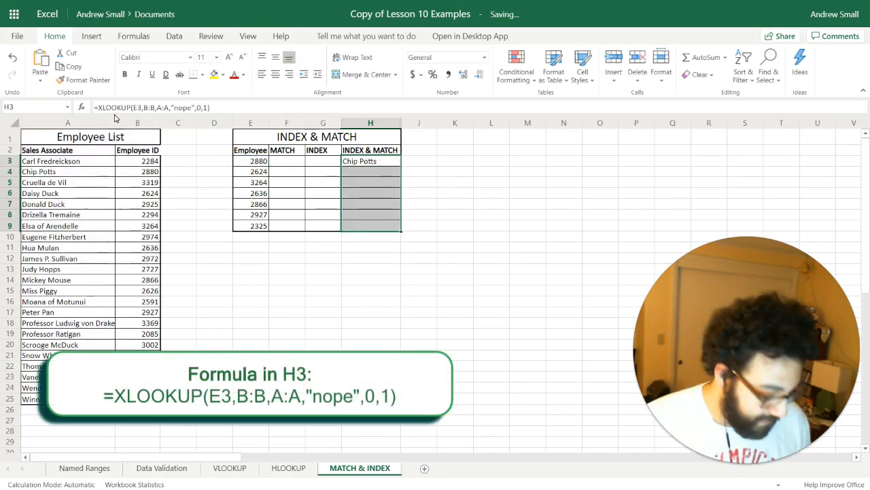